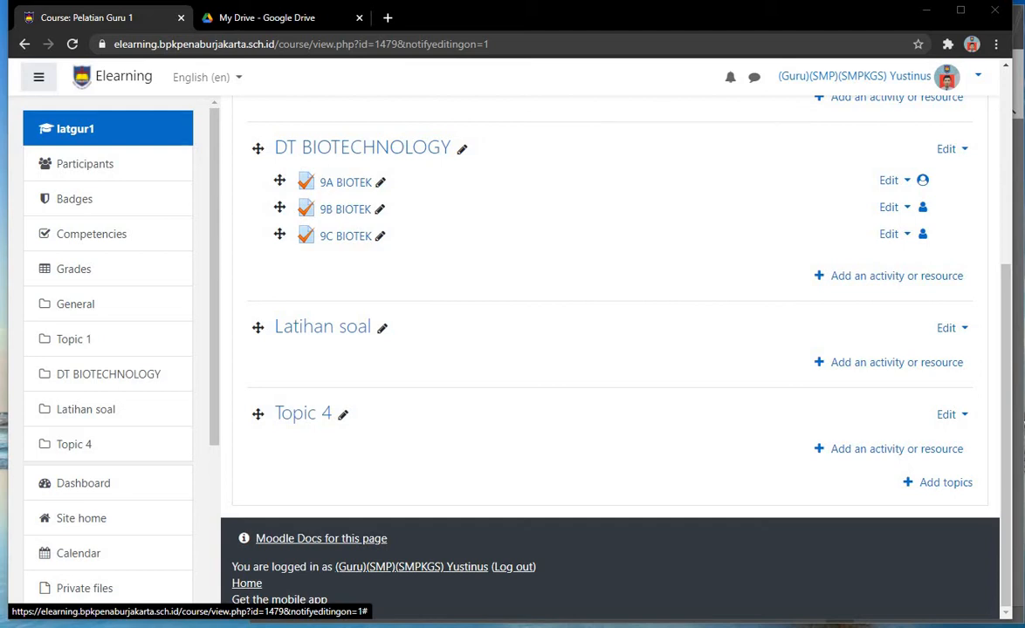
Search Google for "download examview" in a new browser tab and open the syaiflash.com download and installation guide
left_click(387, 18)
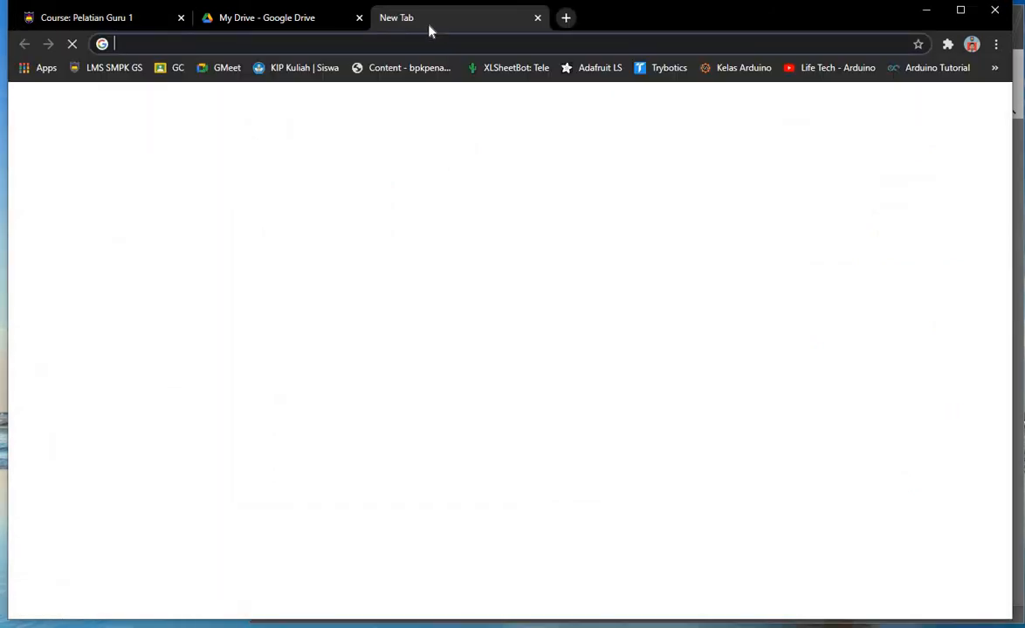
type("down")
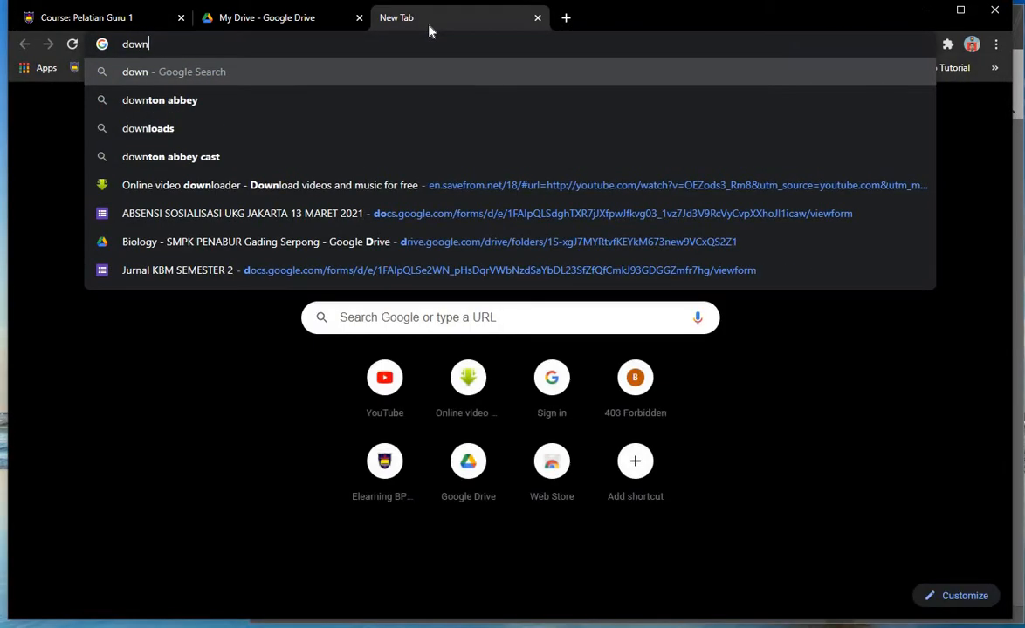
type("load exam")
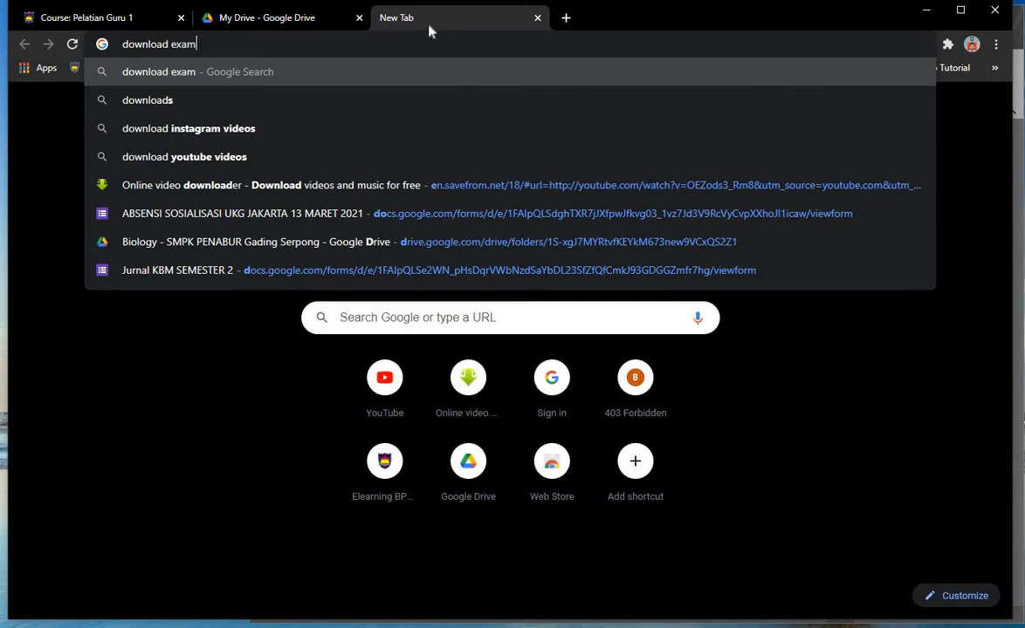
type("view")
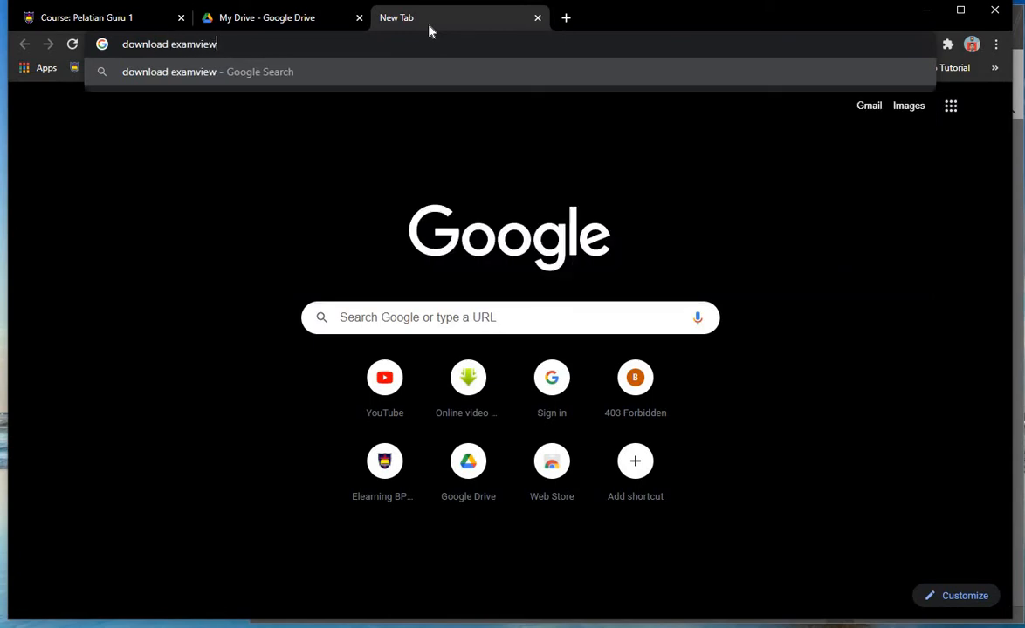
key("Return")
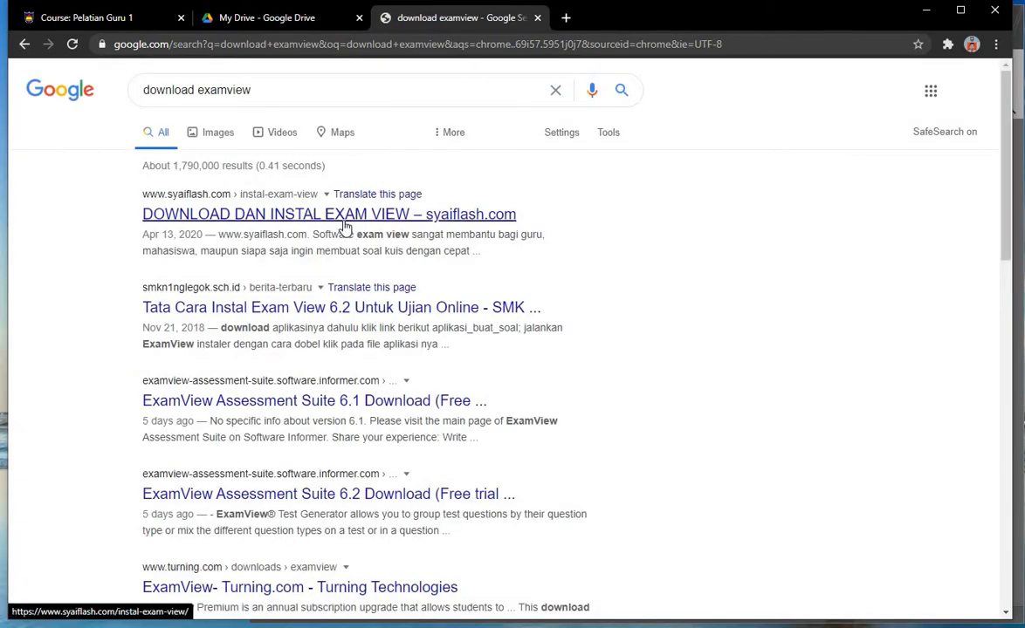
left_click(243, 214)
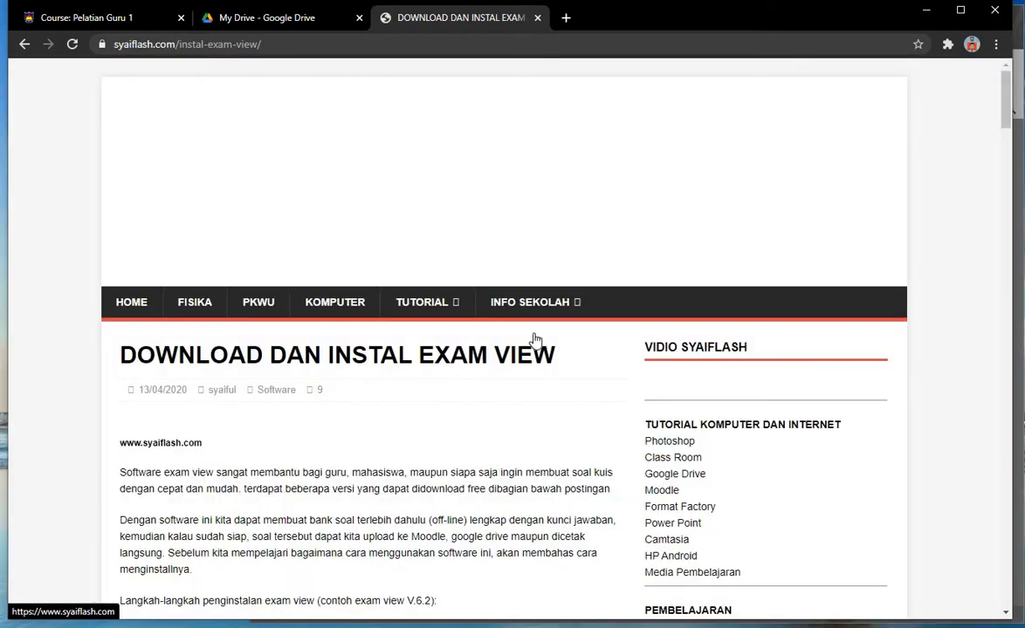
Read through the ExamView installation instructions as far as the download links at the end of the article
scroll(465, 366, "down", 3)
scroll(465, 366, "down", 8)
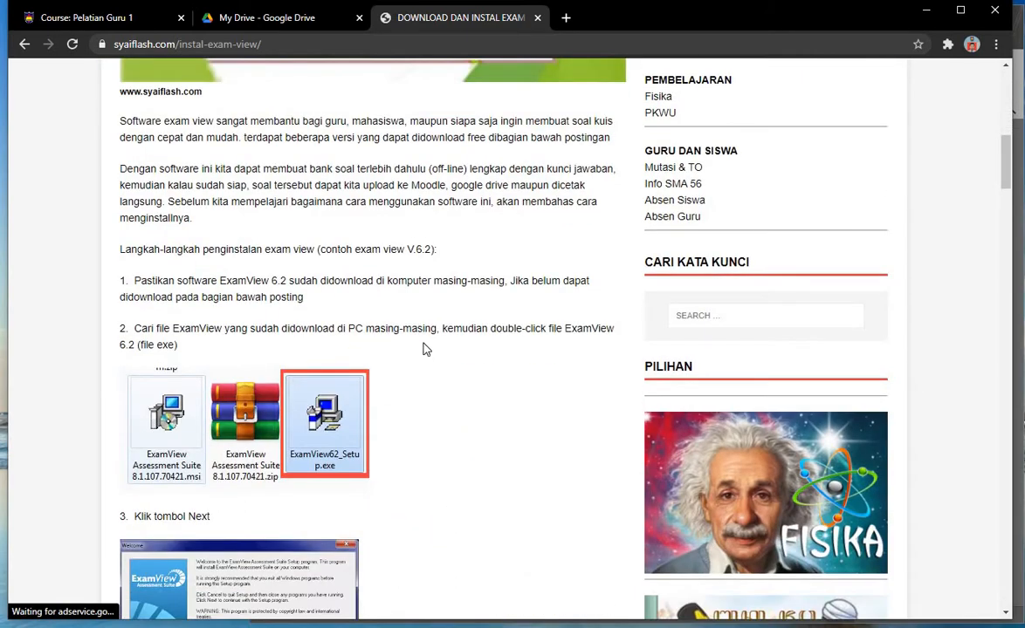
scroll(406, 328, "down", 2)
scroll(406, 328, "down", 4)
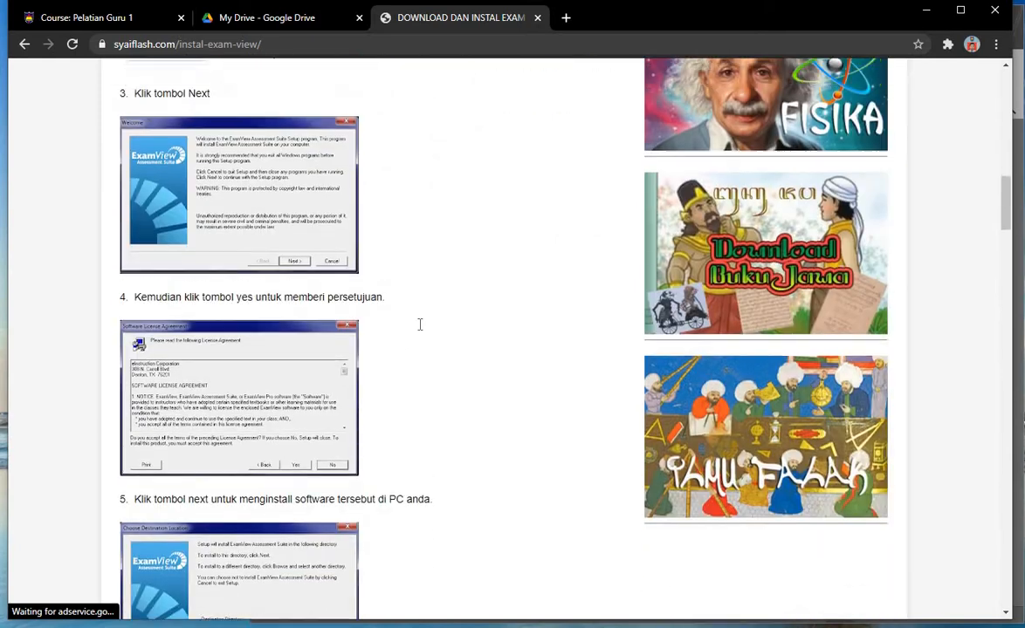
scroll(419, 325, "up", 5)
scroll(410, 284, "up", 4)
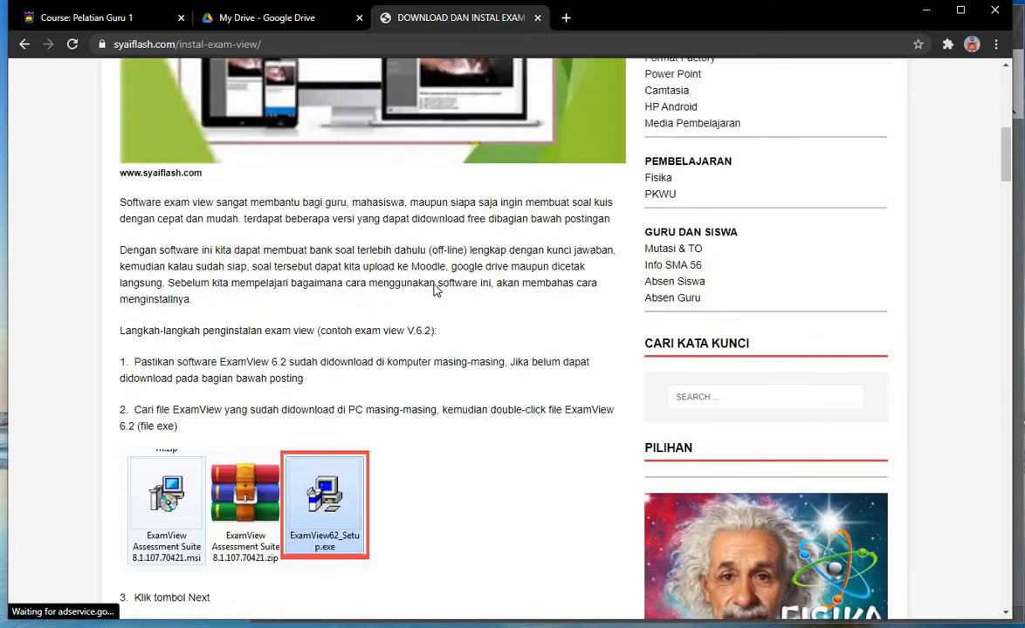
scroll(371, 471, "down", 6)
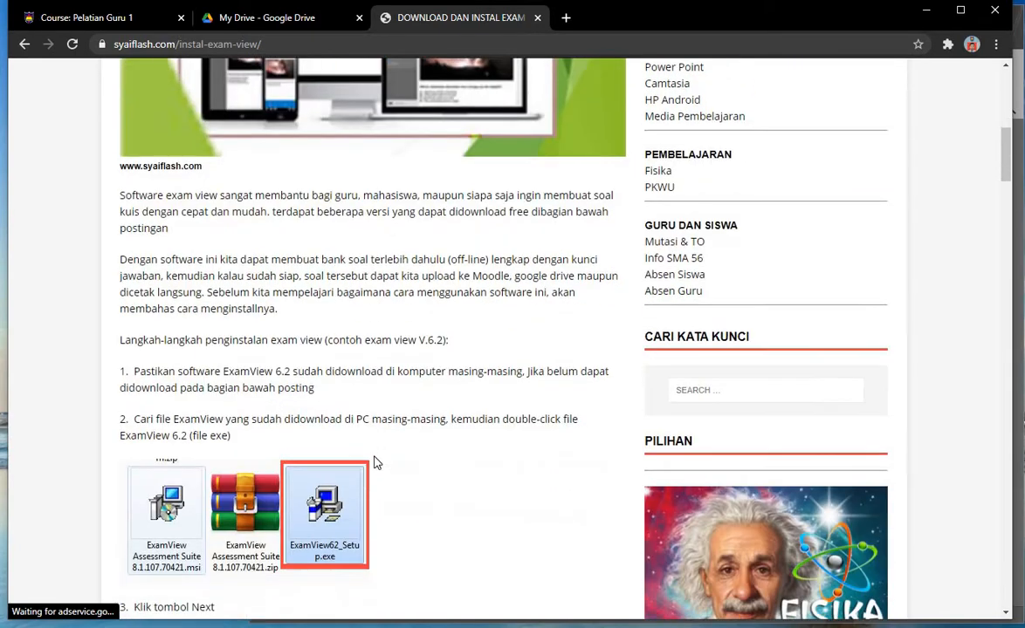
scroll(375, 463, "down", 14)
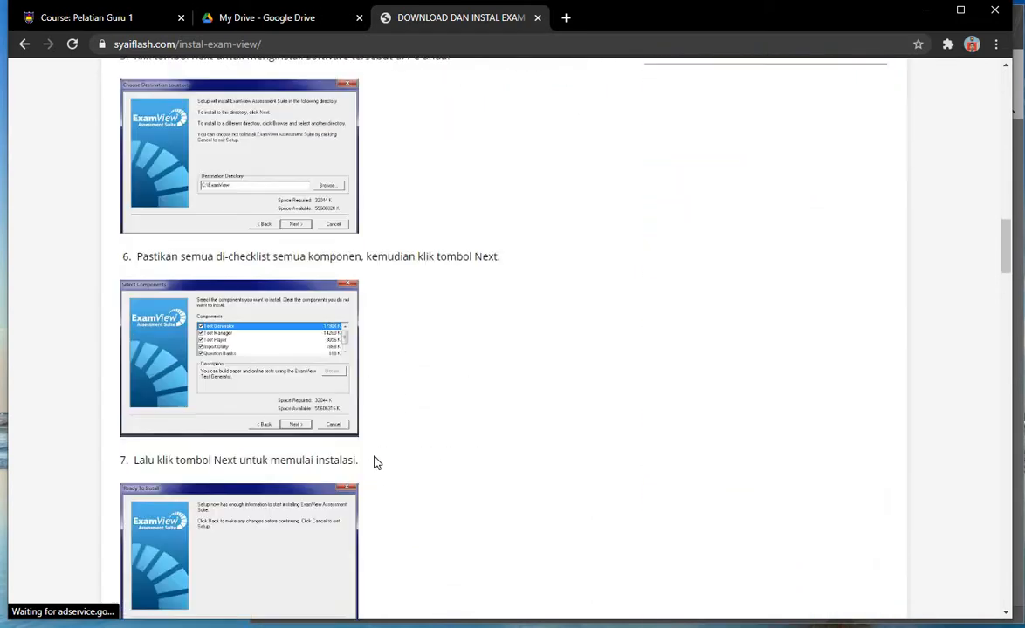
scroll(377, 463, "down", 8)
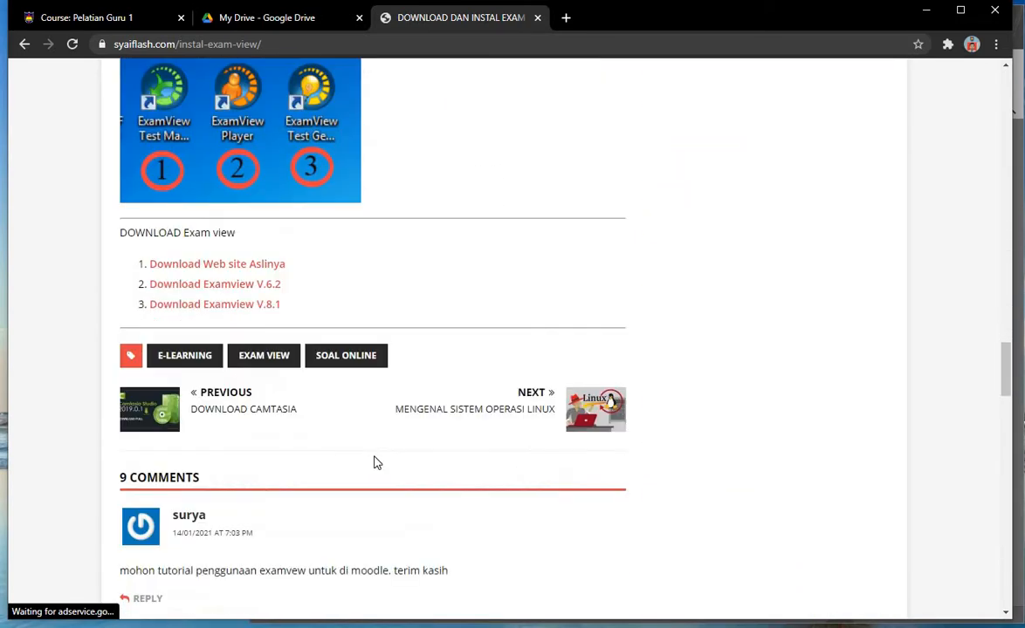
Open the original website link and the Examview V.8.1 download link in new tabs, and switch to the original website
right_click(244, 266)
left_click(281, 279)
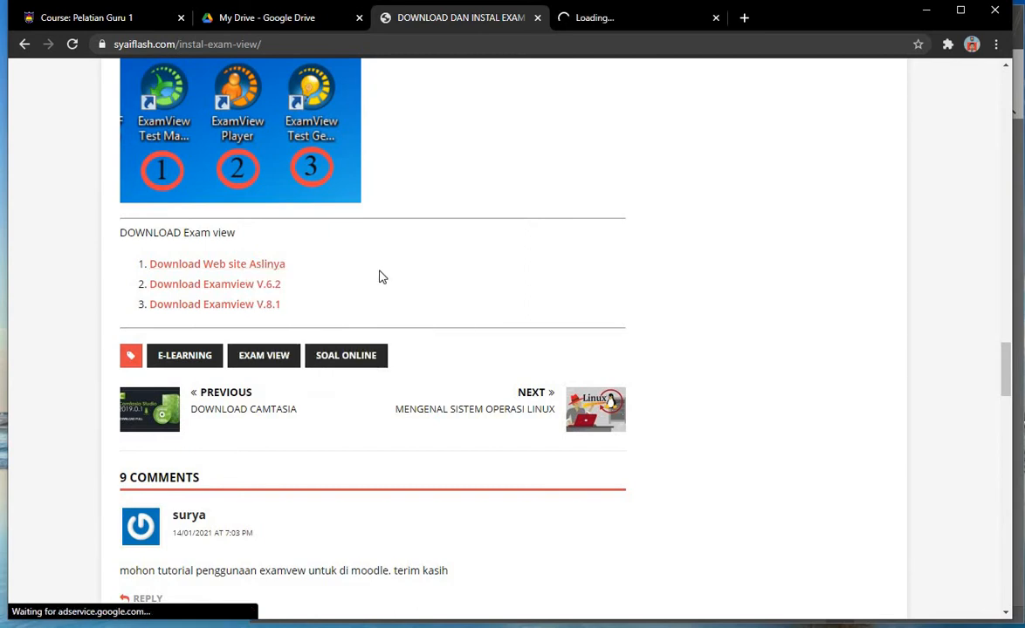
right_click(248, 307)
left_click(297, 314)
left_click(569, 26)
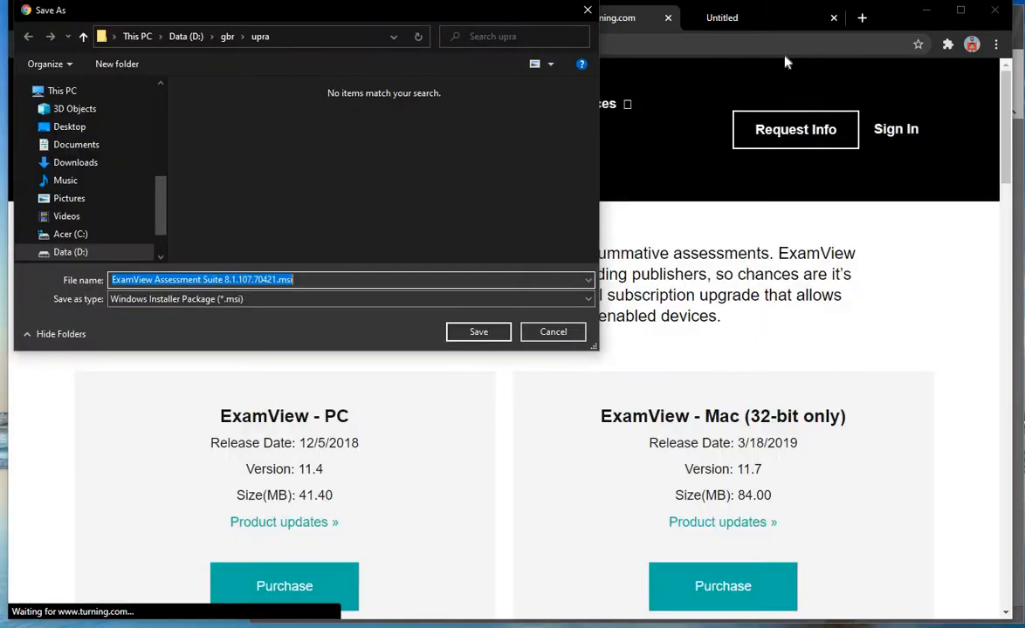
Look in the Downloads folder for the ExamView Assessment Suite 8.1.107.70421.msi file and cancel saving the download
left_click(77, 164)
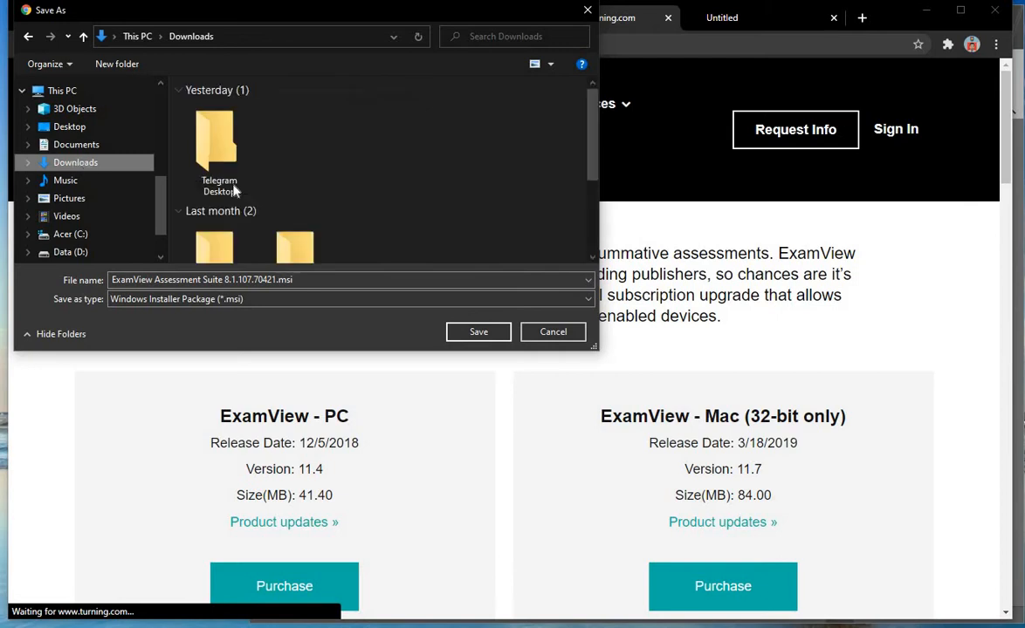
scroll(350, 209, "down", 5)
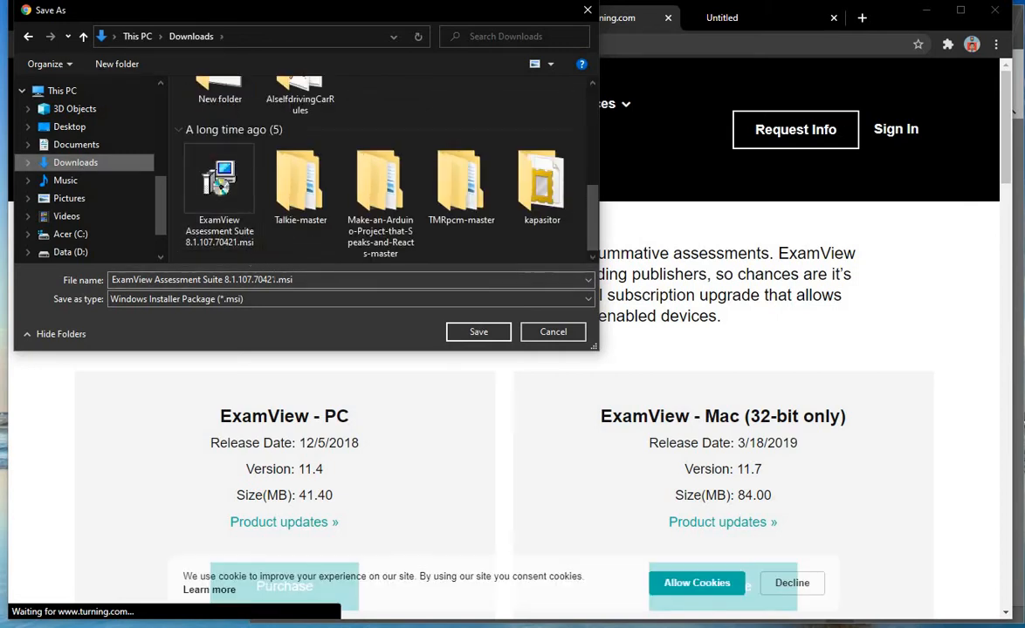
left_click(553, 333)
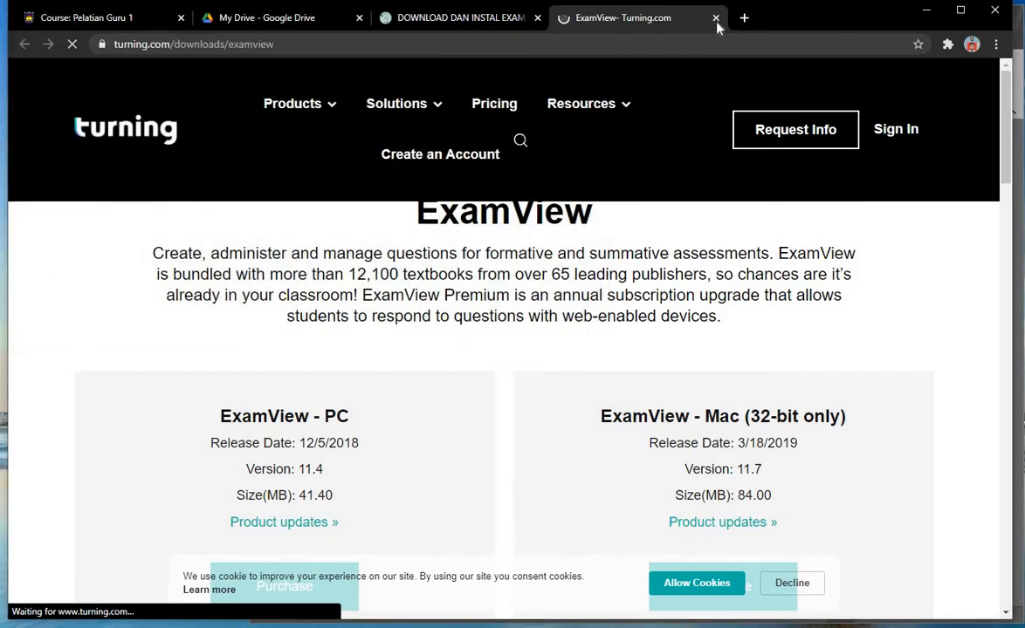
Examine the ExamView PC and Mac versions offered on the turning.com download page
scroll(615, 241, "down", 4)
scroll(910, 369, "up", 3)
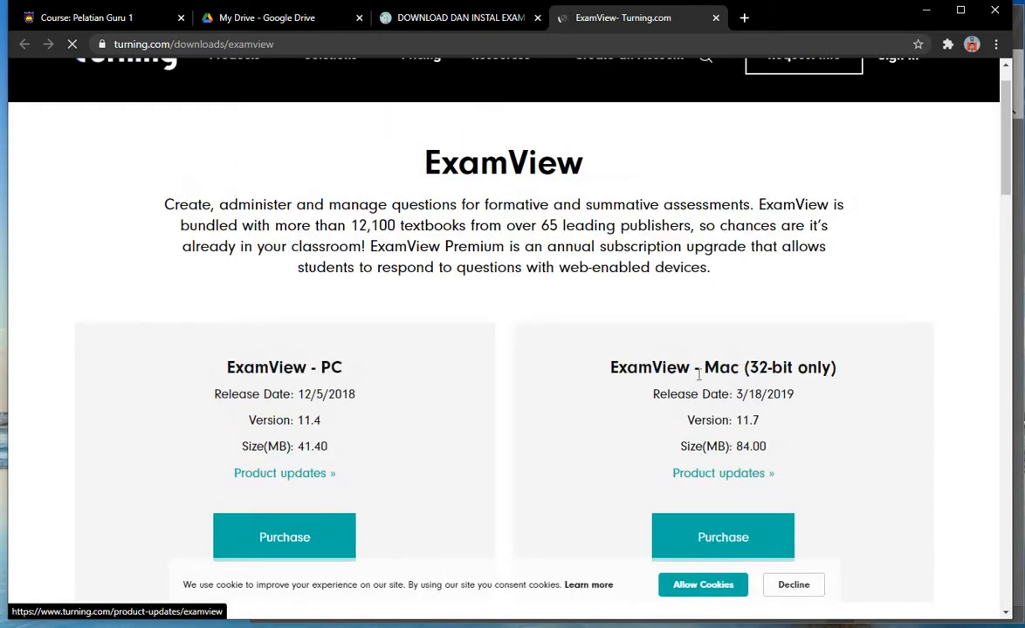
scroll(752, 349, "down", 1)
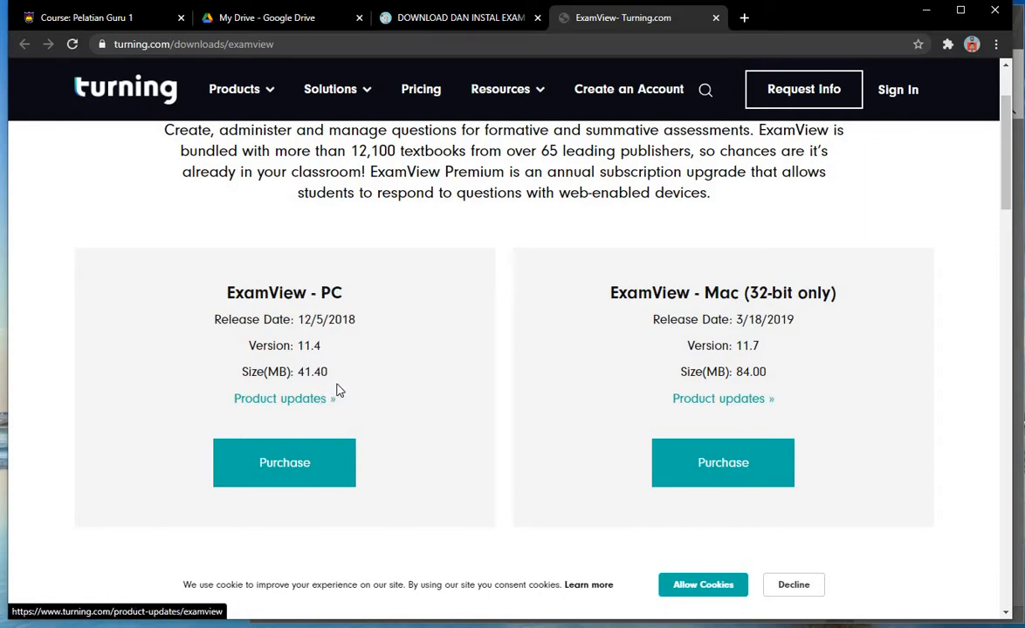
scroll(361, 405, "down", 2)
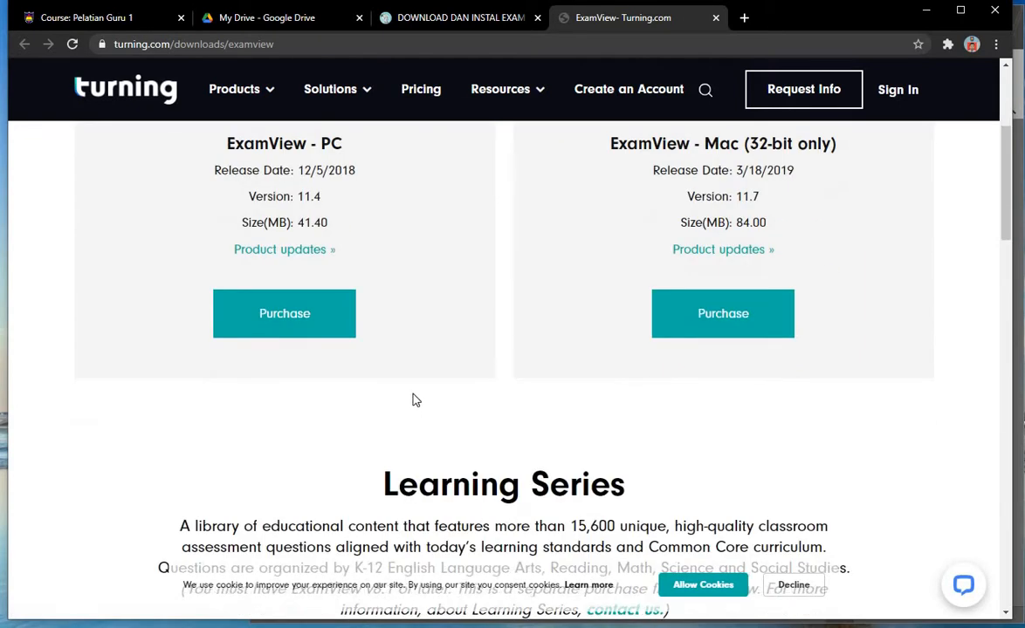
scroll(415, 400, "up", 4)
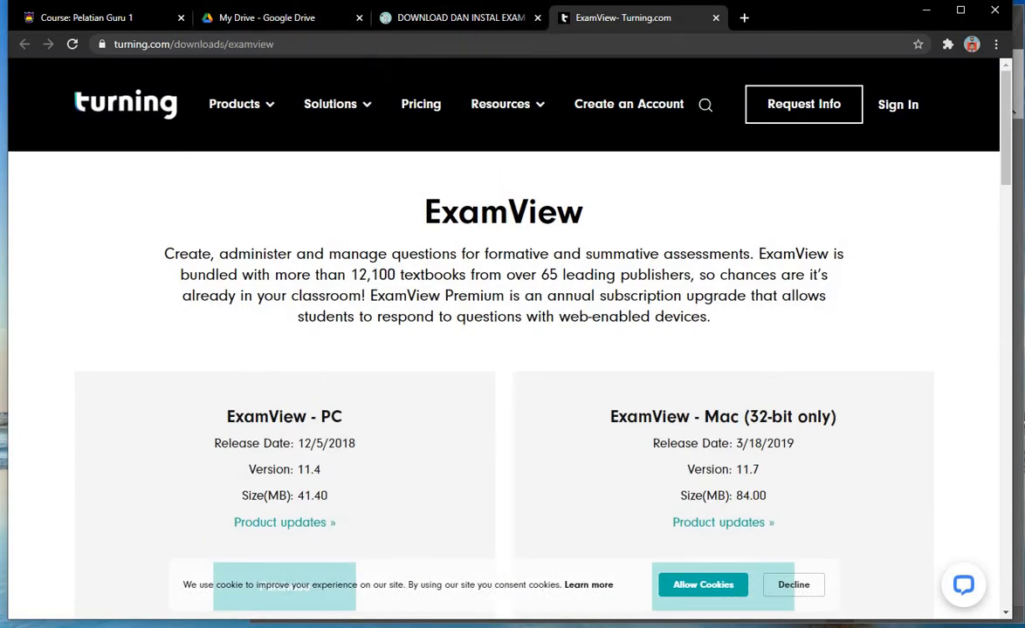
Switch to File Explorer, find ExamView Assessment Suite 8.1.107.70421.msi in the Downloads folder, and launch the installer
mouse_move(92, 624)
left_click(131, 567)
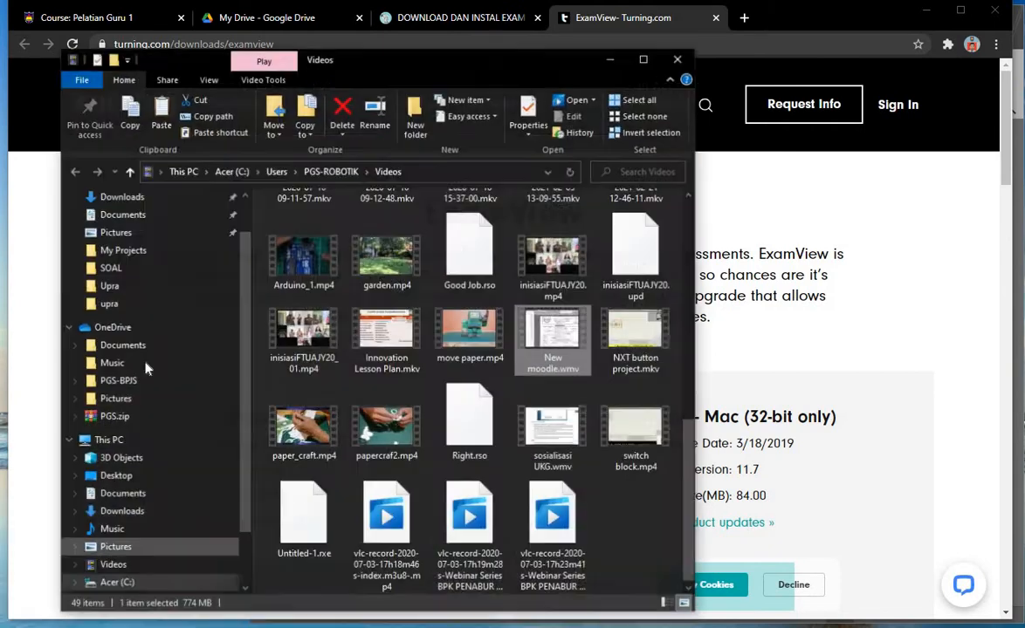
left_click(133, 196)
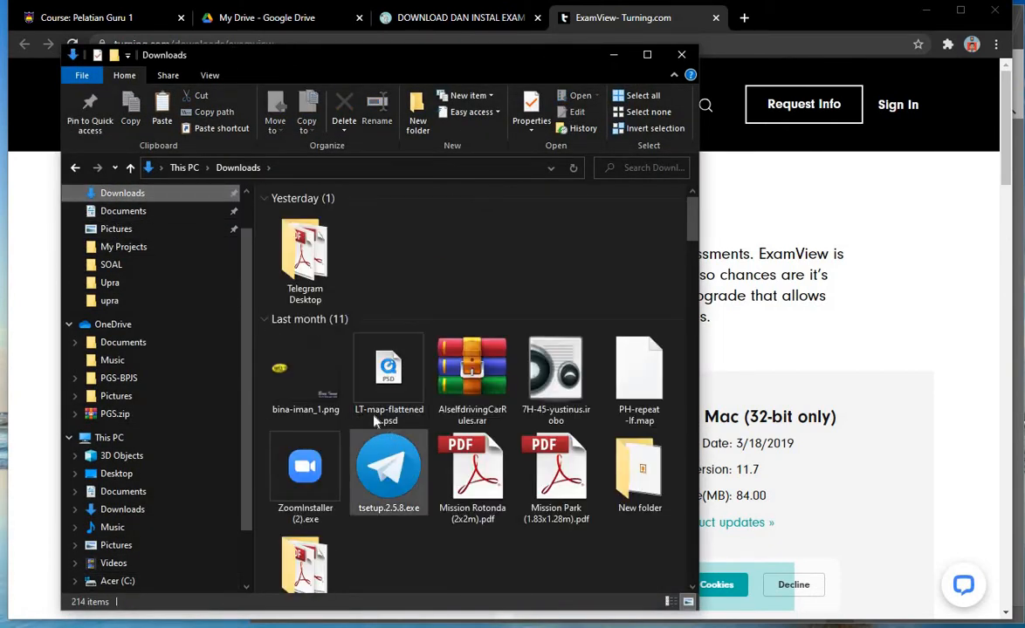
scroll(317, 430, "down", 3)
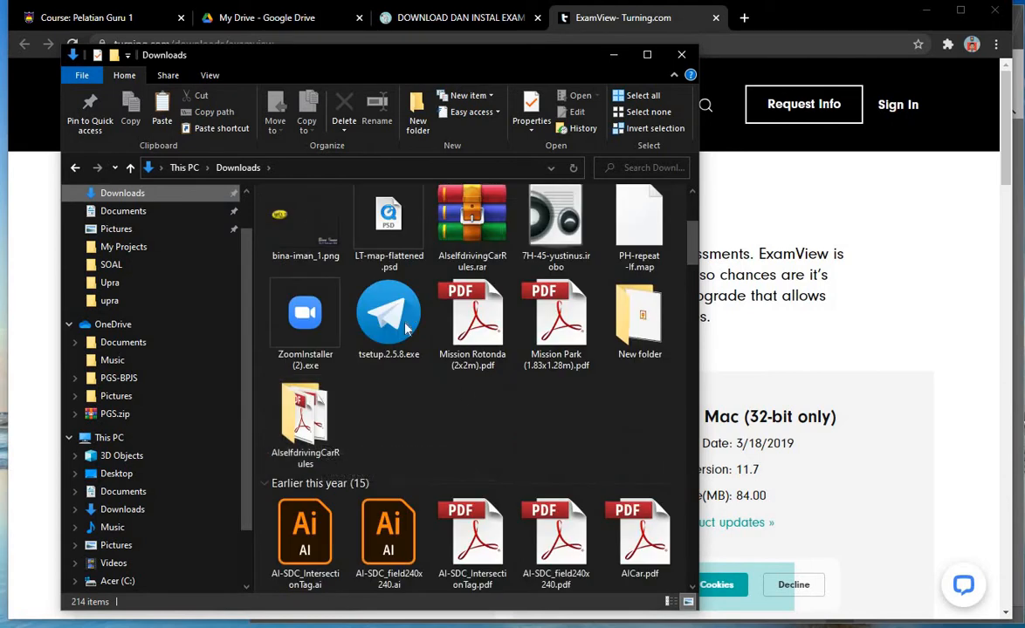
scroll(433, 312, "up", 2)
scroll(458, 393, "down", 7)
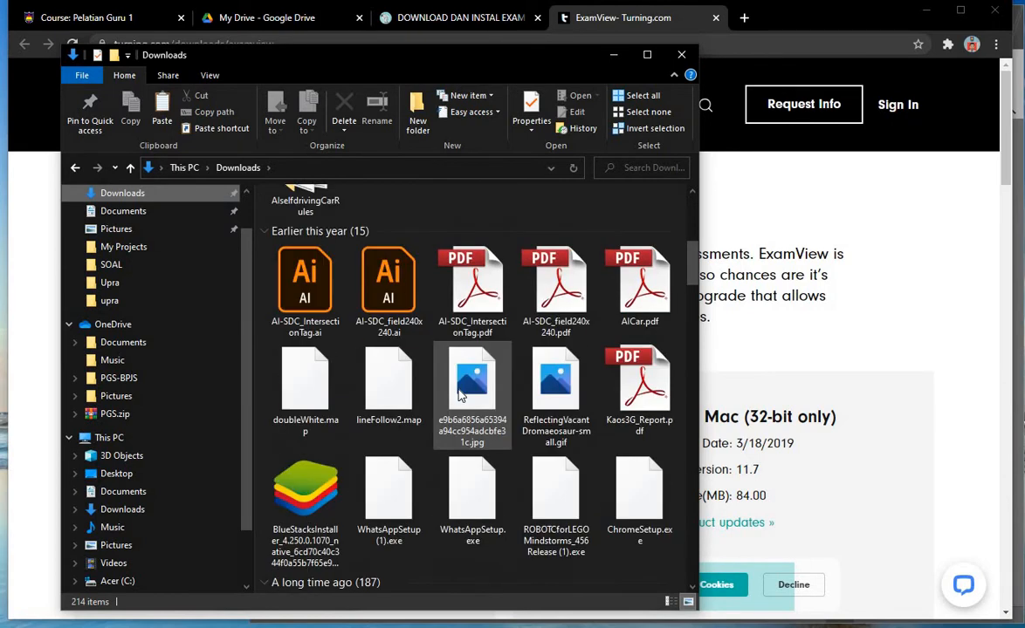
scroll(526, 456, "down", 6)
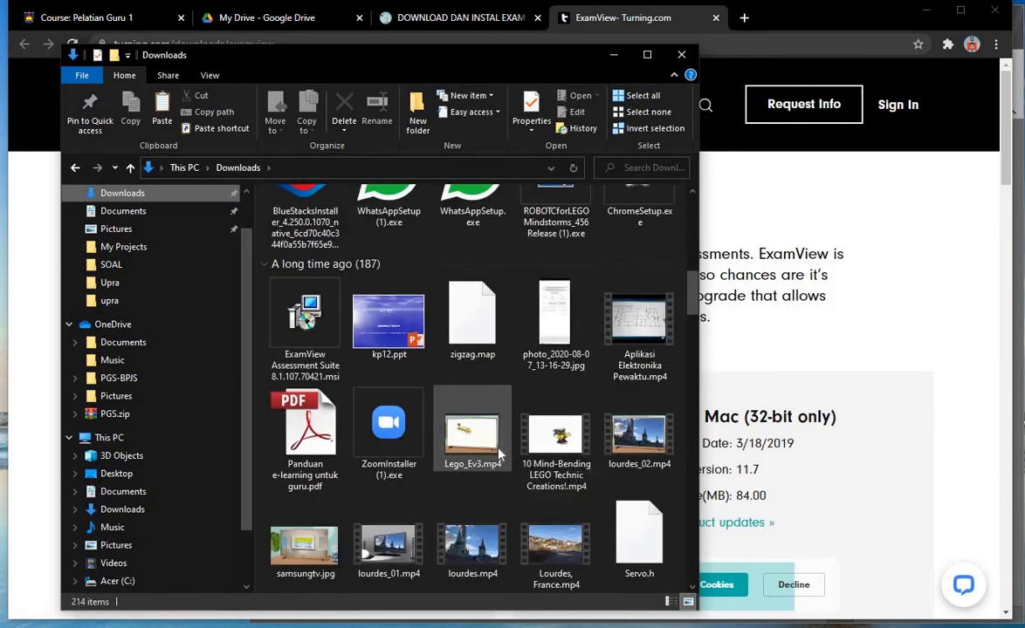
left_click(300, 324)
double_click(299, 324)
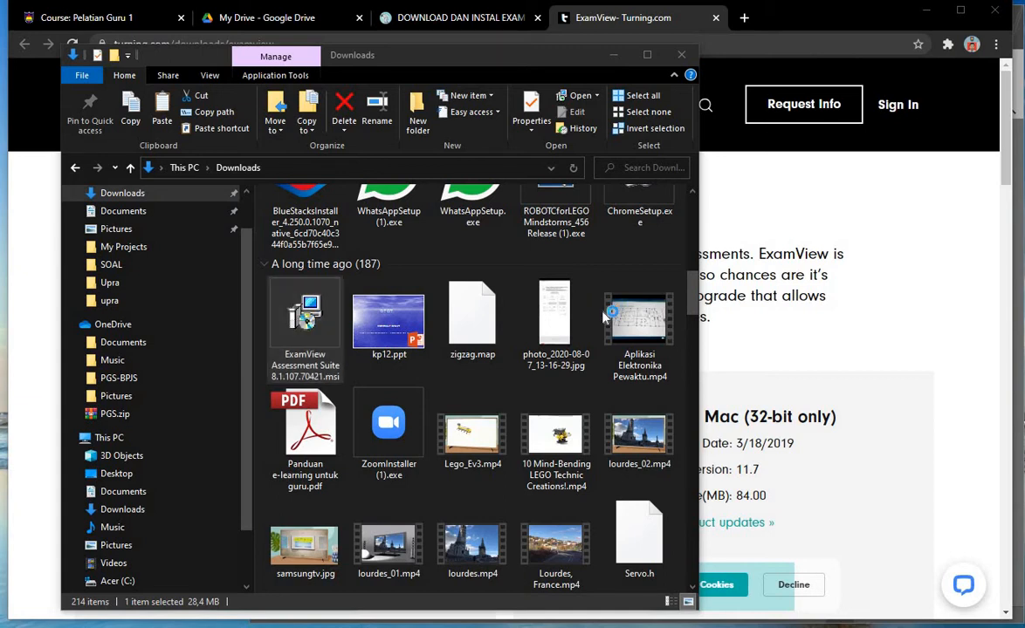
Return to the start of the syaiflash.com guide in the browser and highlight its full web address
left_click(431, 19)
scroll(410, 157, "up", 20)
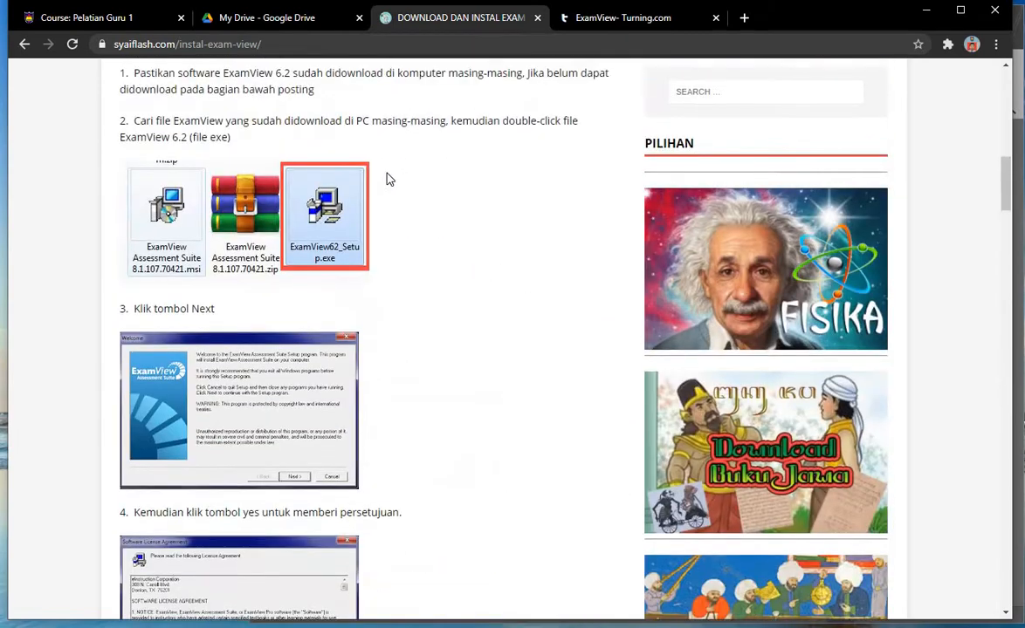
scroll(389, 179, "up", 10)
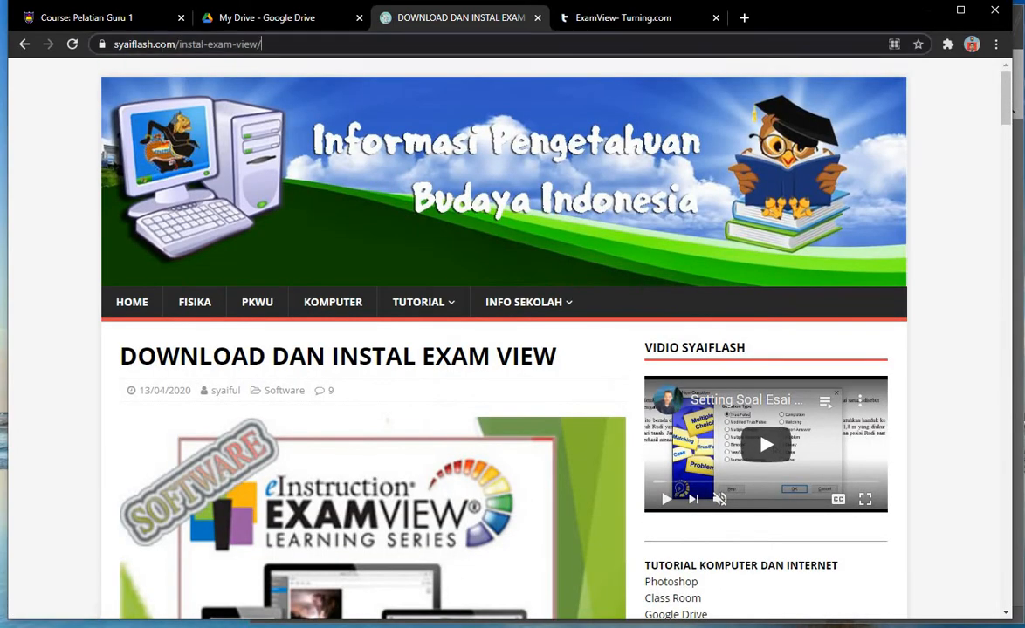
left_click_drag(262, 43, 109, 44)
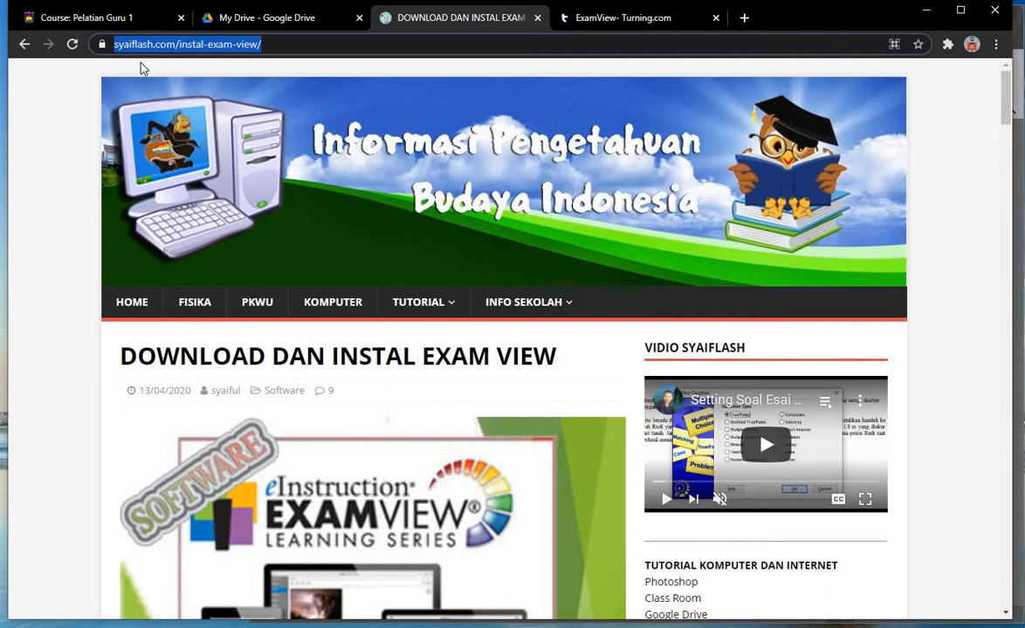
Review the guide's installation steps through the desktop shortcuts section, and dismiss the SmartScreen prompt for the ExamView installer without running it
scroll(343, 310, "down", 8)
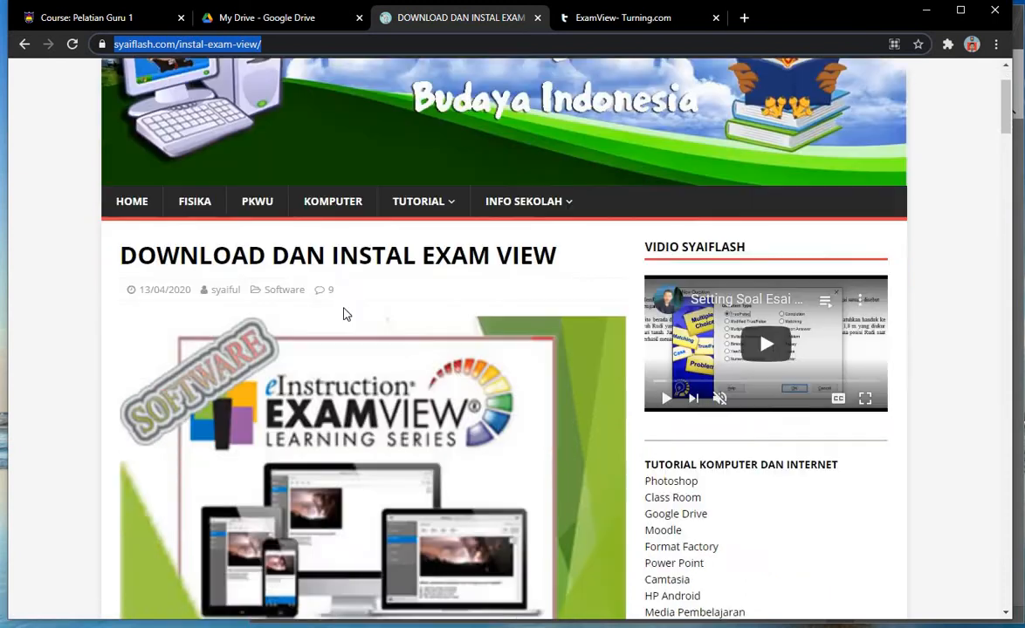
scroll(349, 299, "down", 7)
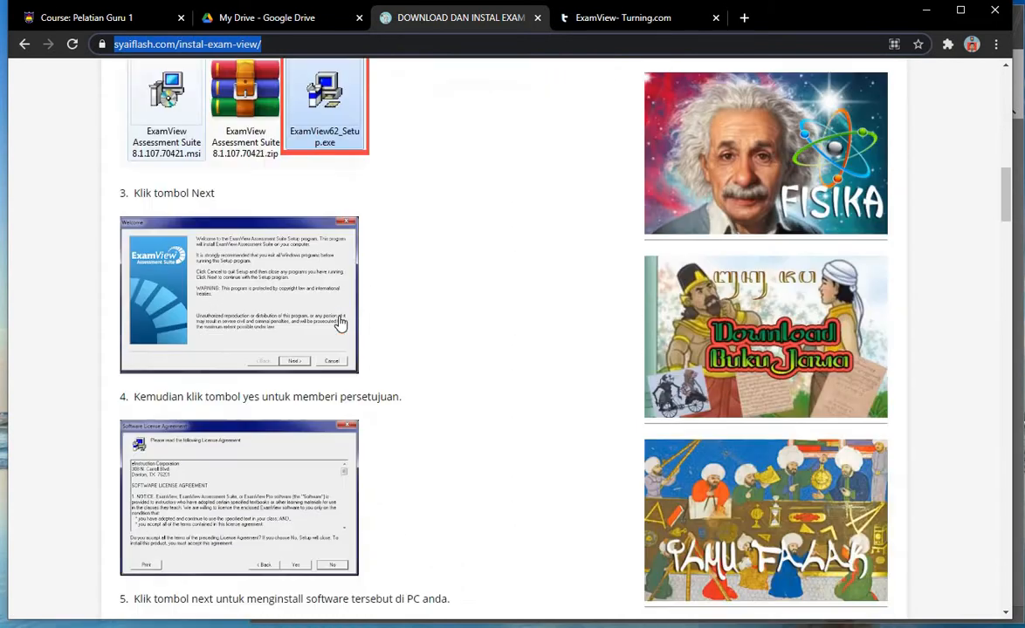
scroll(340, 333, "down", 2)
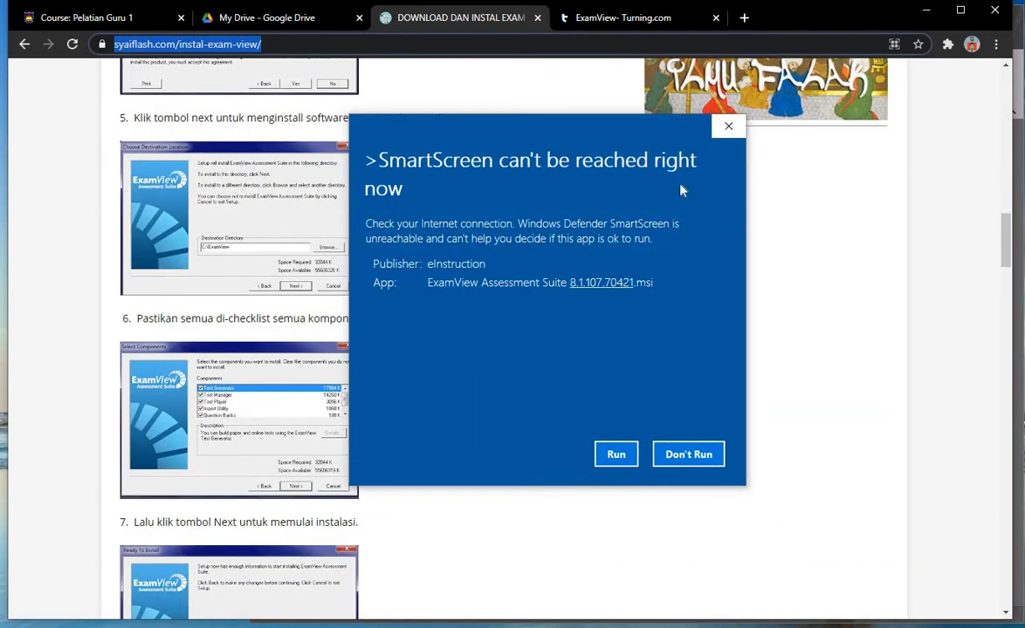
left_click(729, 126)
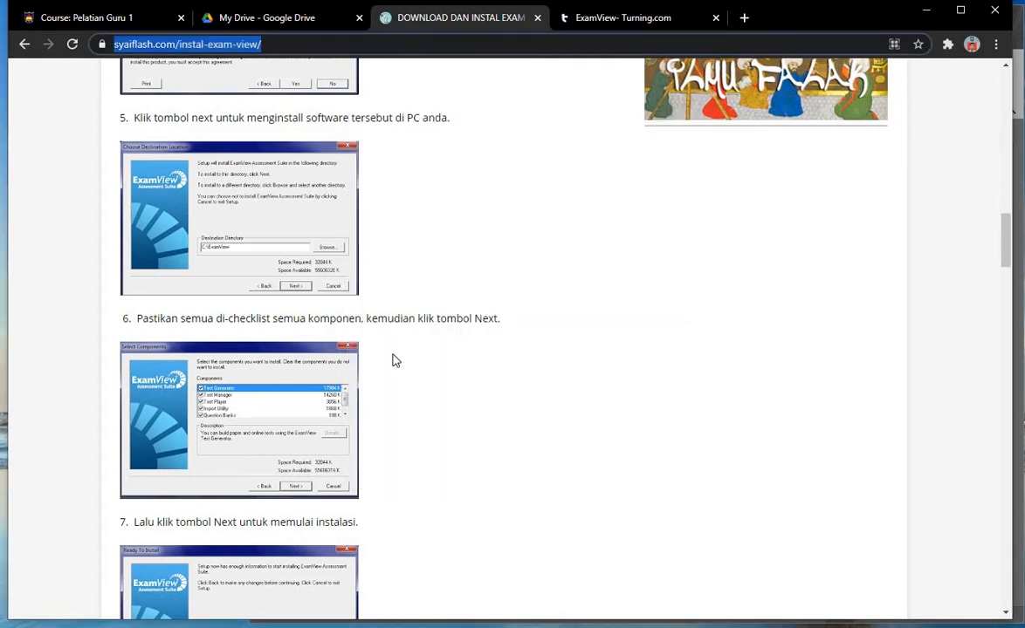
scroll(394, 359, "down", 3)
scroll(393, 384, "down", 8)
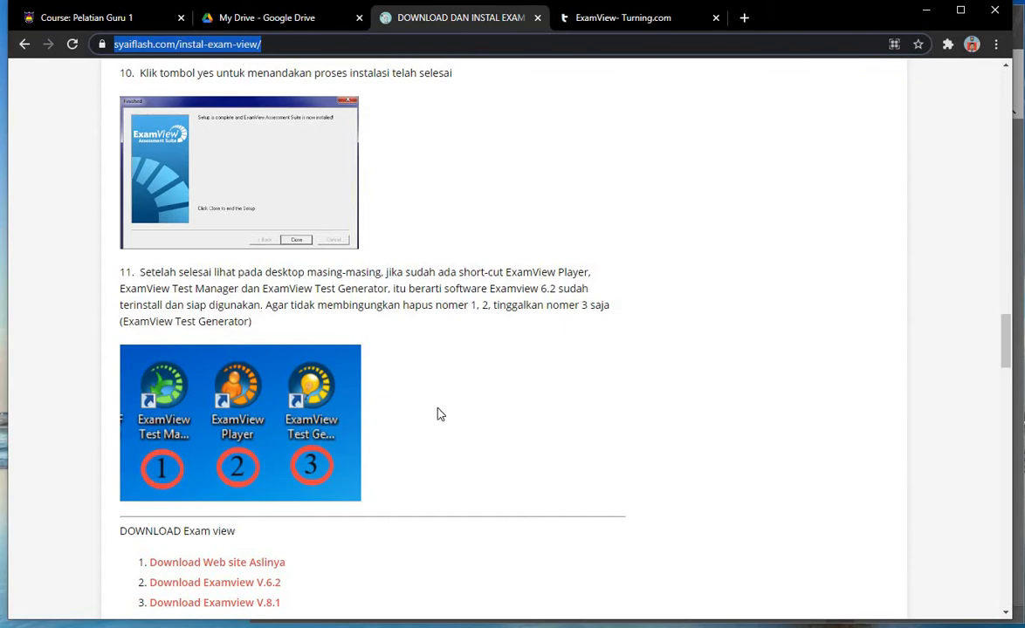
Return to the start of the ExamView installation guide, and switch to the Moodle course page showing the Latihan soal topic
scroll(470, 402, "up", 2)
scroll(469, 404, "up", 15)
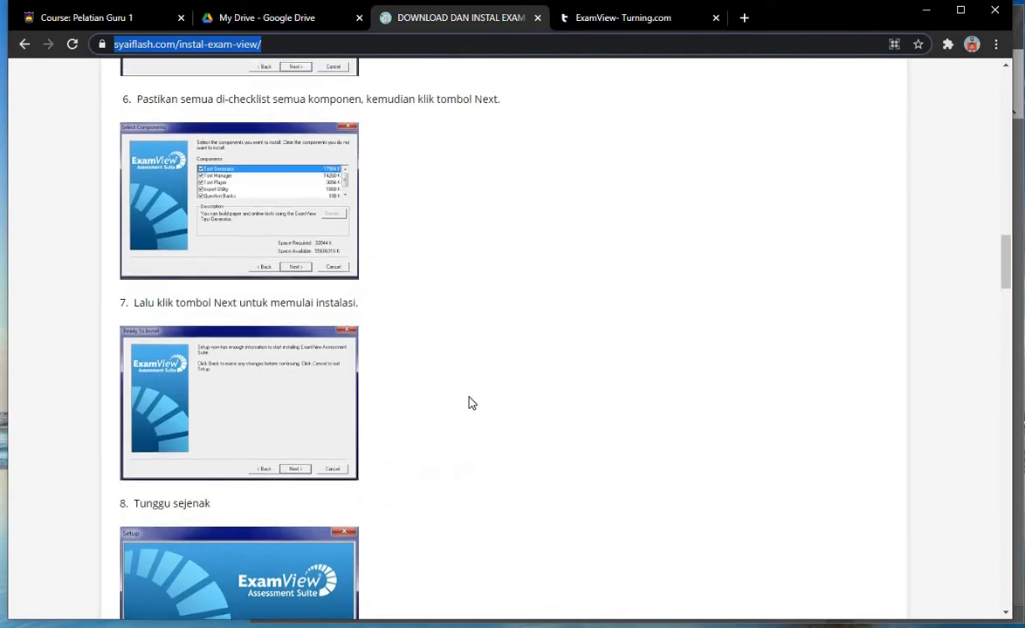
scroll(469, 403, "down", 1)
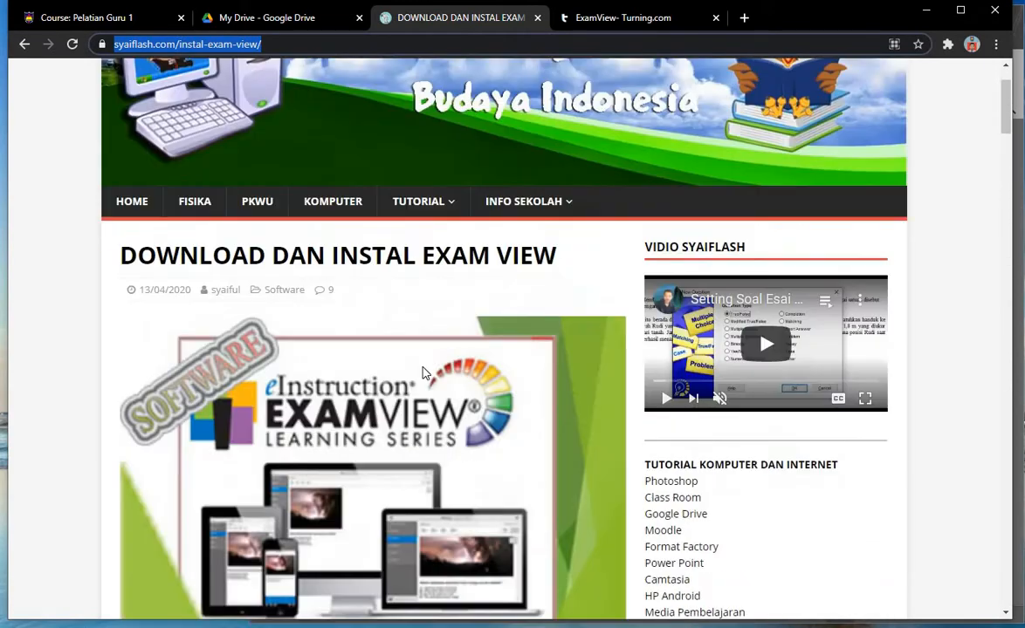
scroll(393, 323, "up", 3)
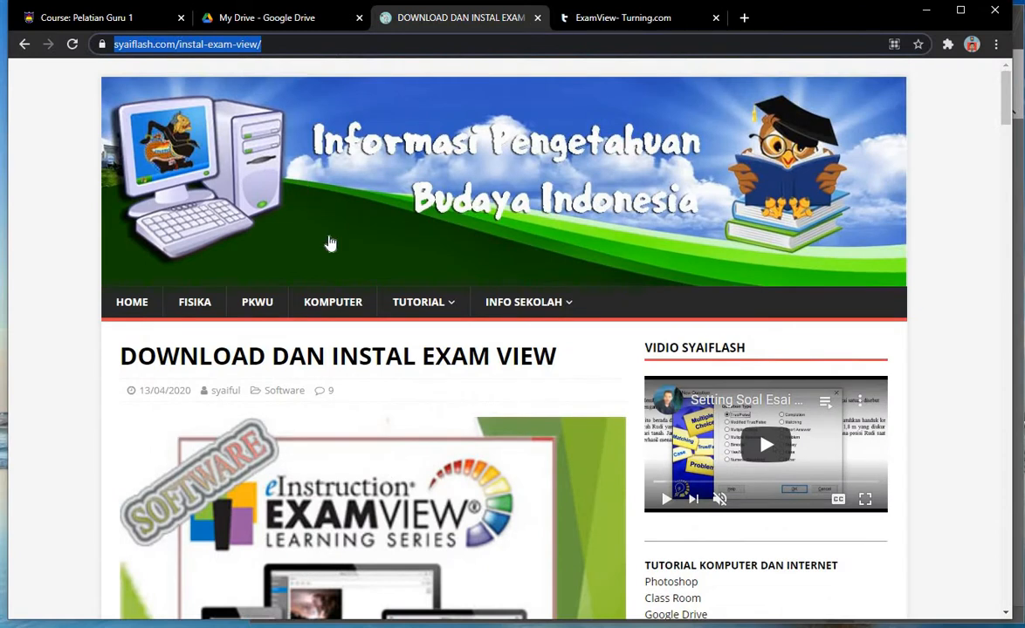
left_click(87, 16)
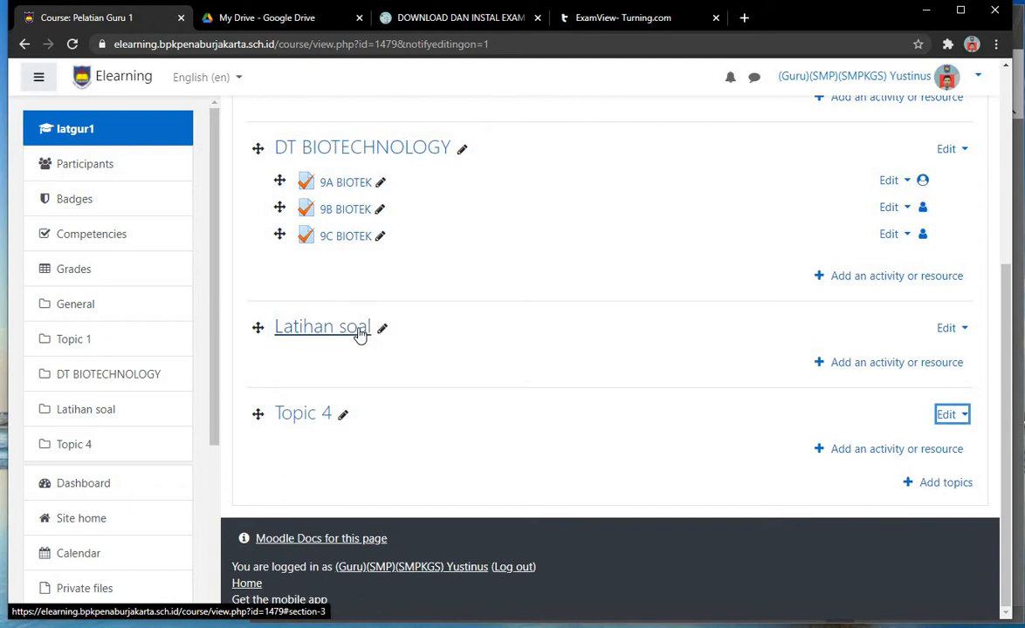
Switch to Word and open Robotics-PH 1-kls 7 GANJIL-KD 3-1.docx from the soal folder in Documents
left_click(327, 627)
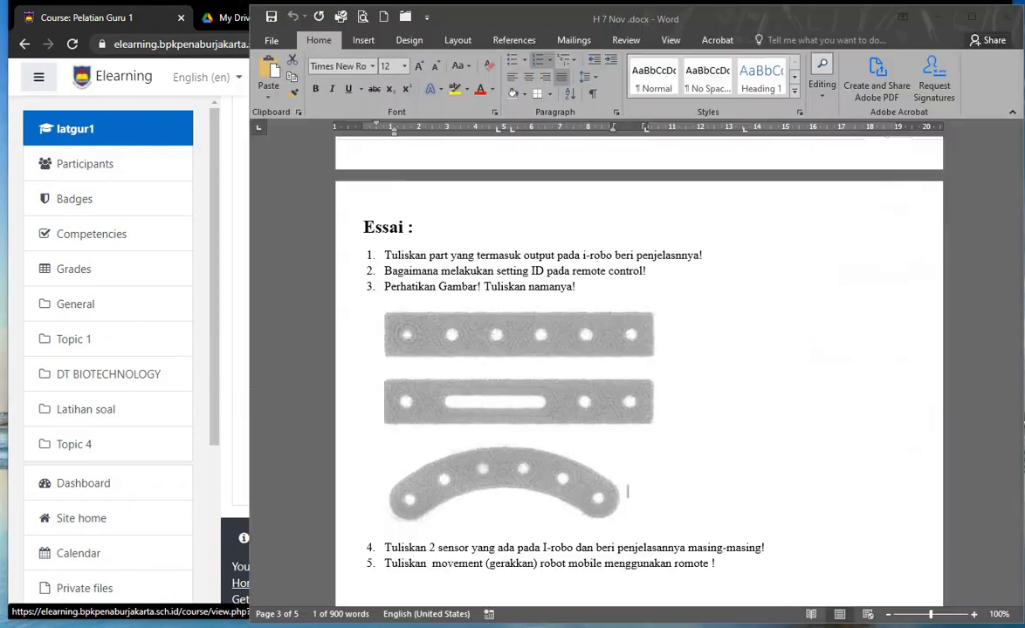
left_click(271, 44)
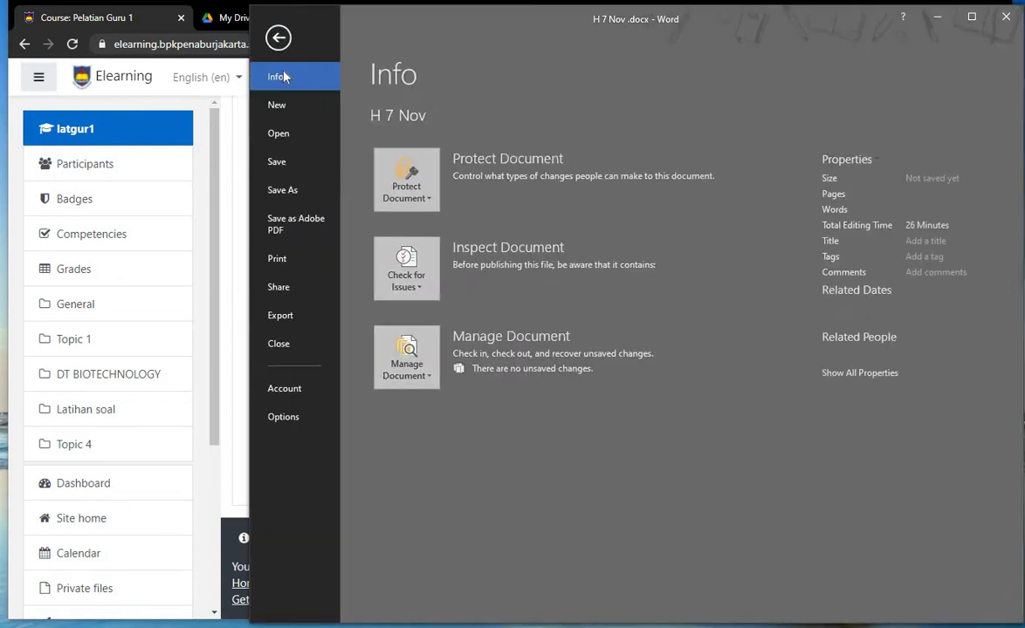
left_click(294, 147)
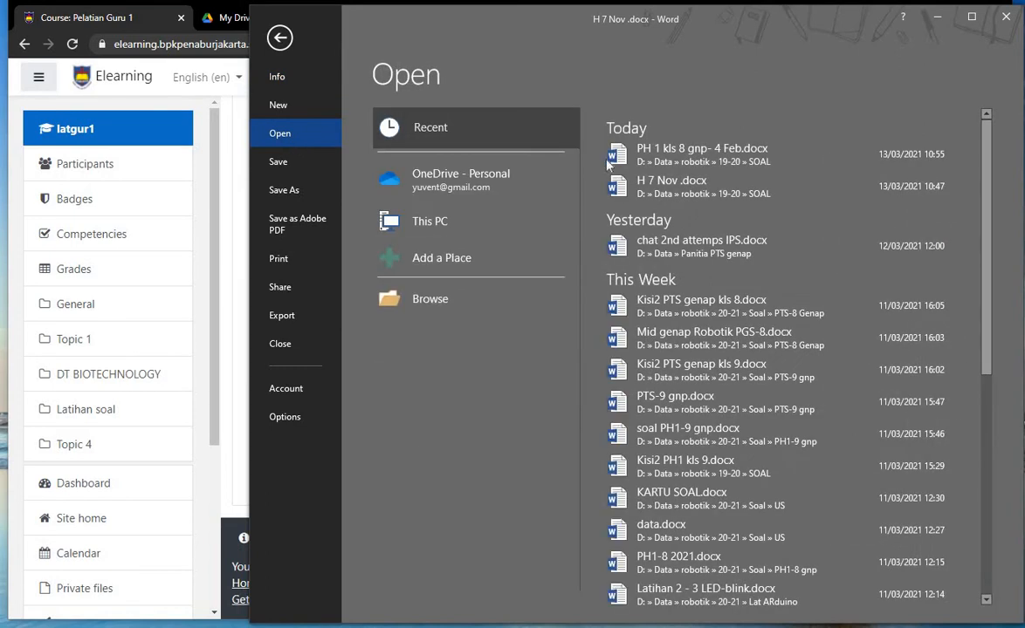
left_click(463, 297)
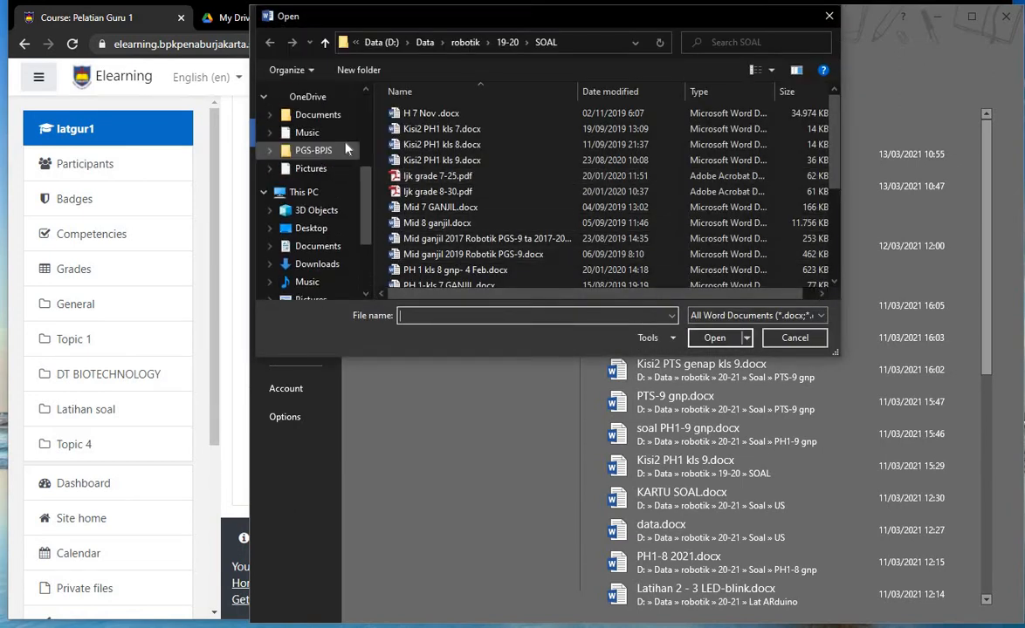
left_click(318, 114)
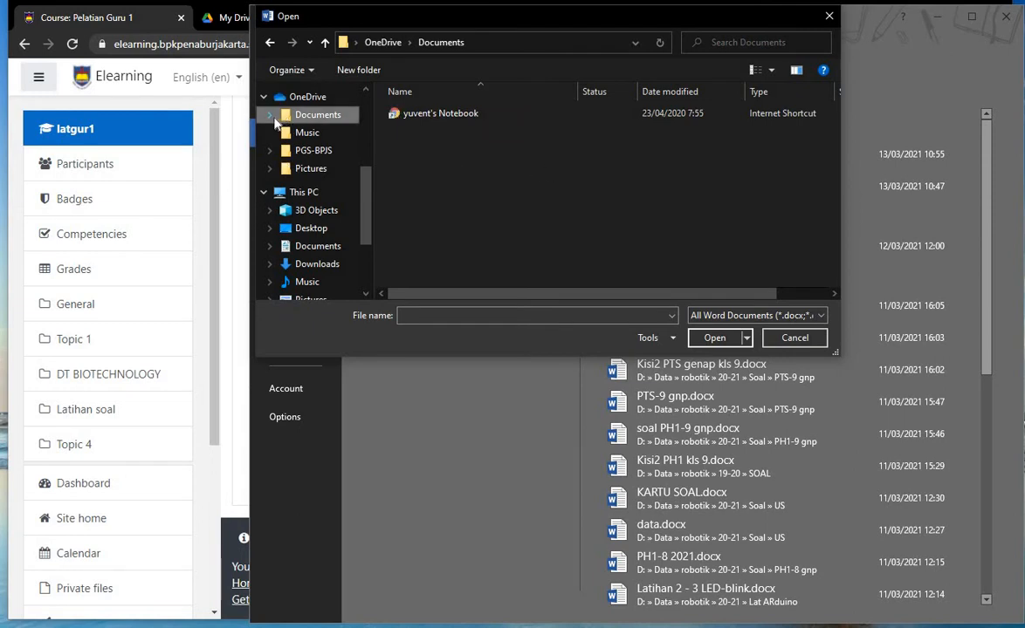
scroll(273, 122, "up", 3)
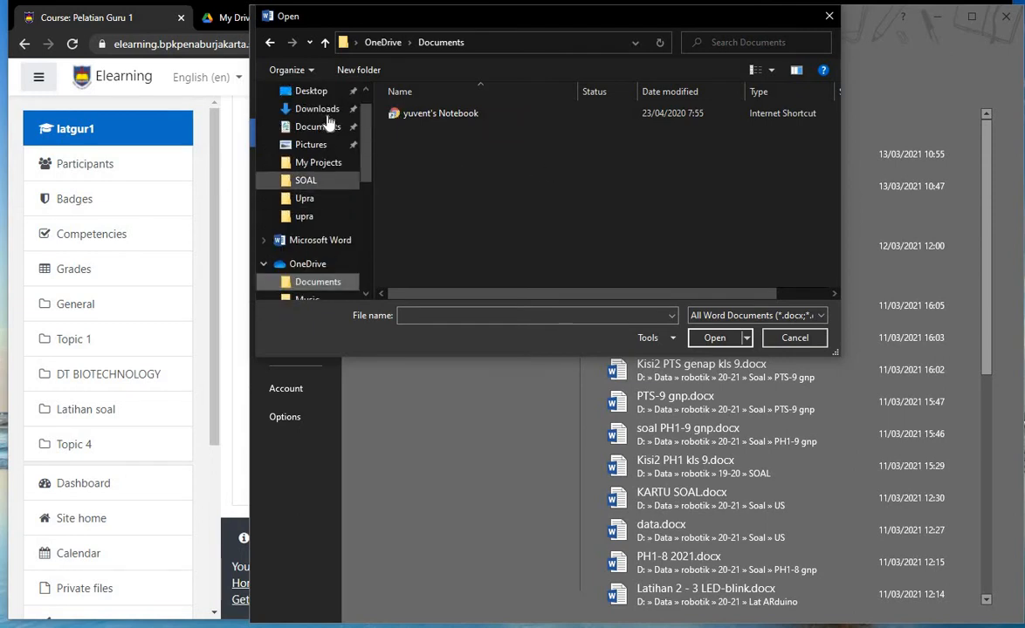
left_click(326, 128)
scroll(672, 146, "down", 5)
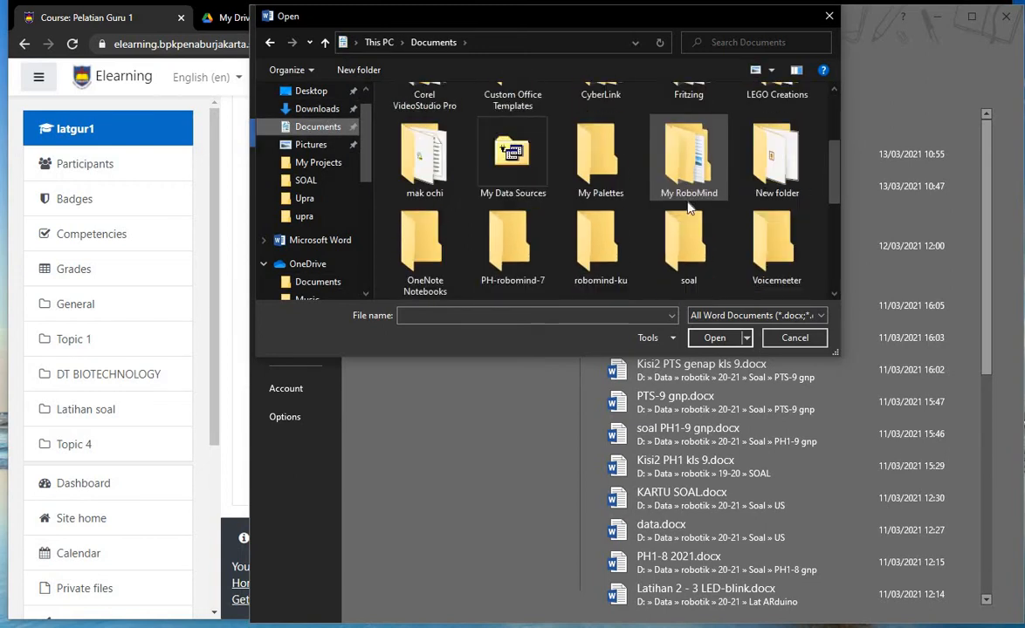
double_click(686, 140)
left_click(480, 113)
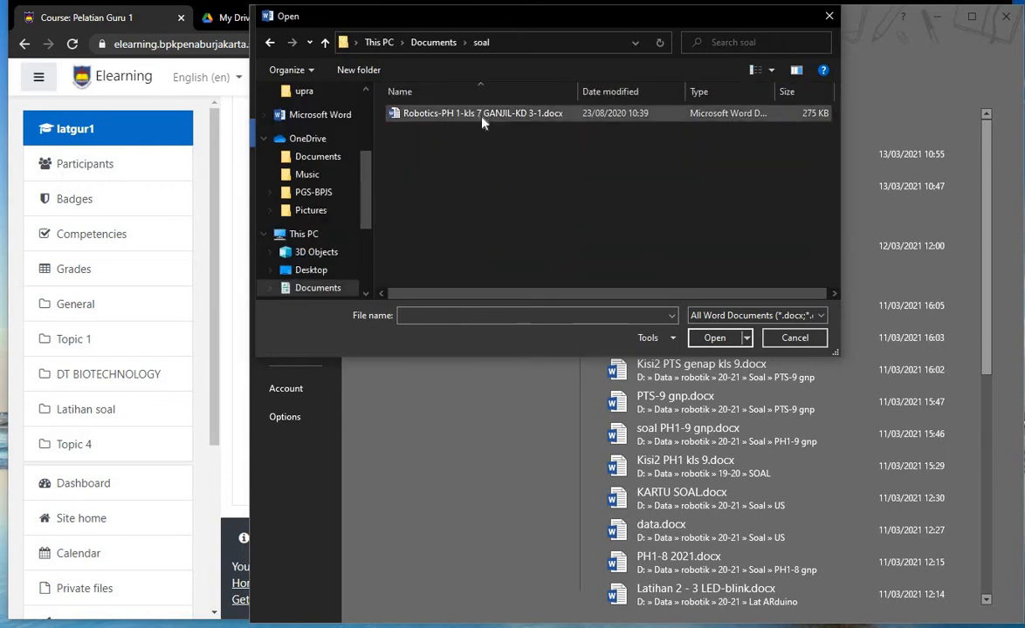
left_click(732, 338)
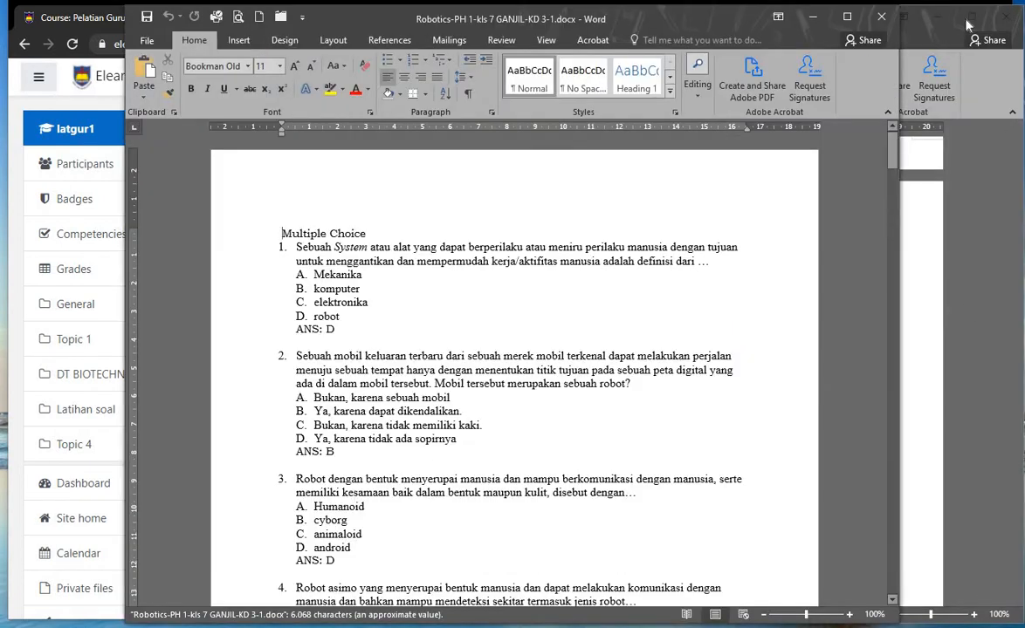
Clear the H 7 Nov .docx window out of the way and bring the Robotics question document to the front
left_click(933, 32)
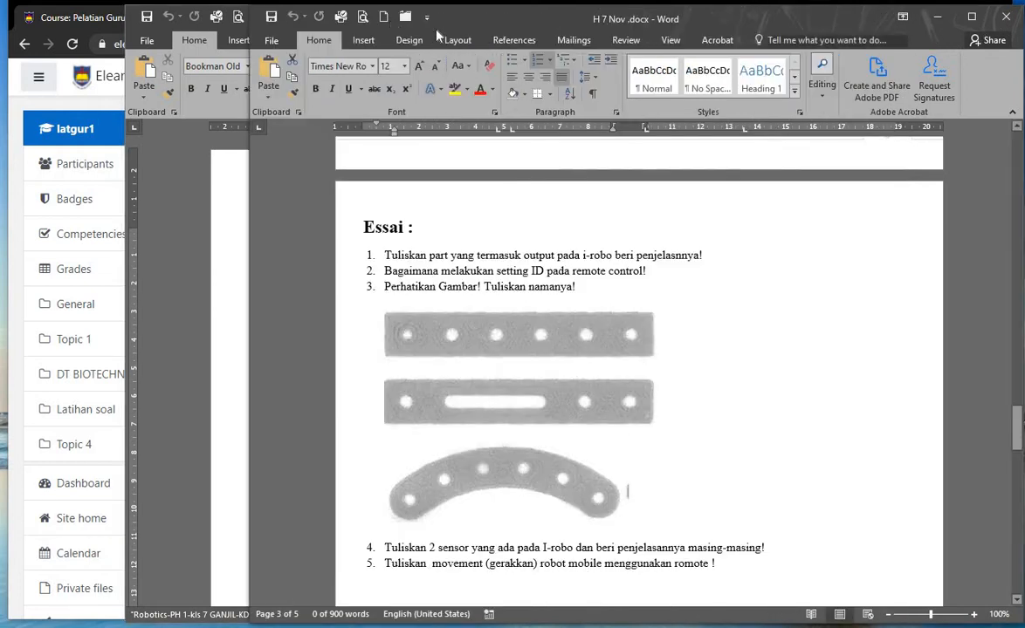
left_click(408, 18)
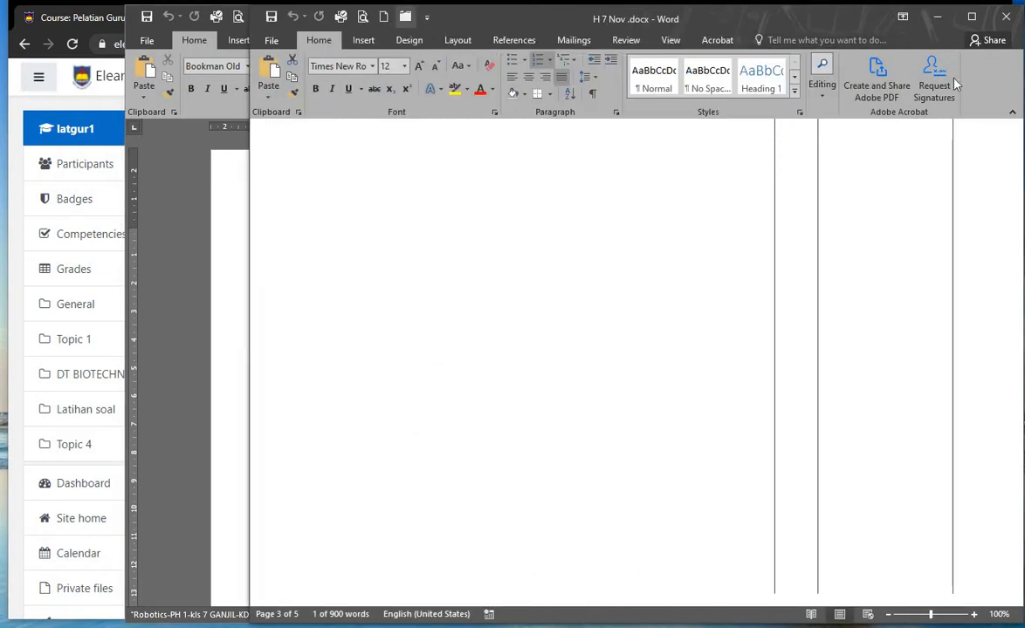
left_click(204, 182)
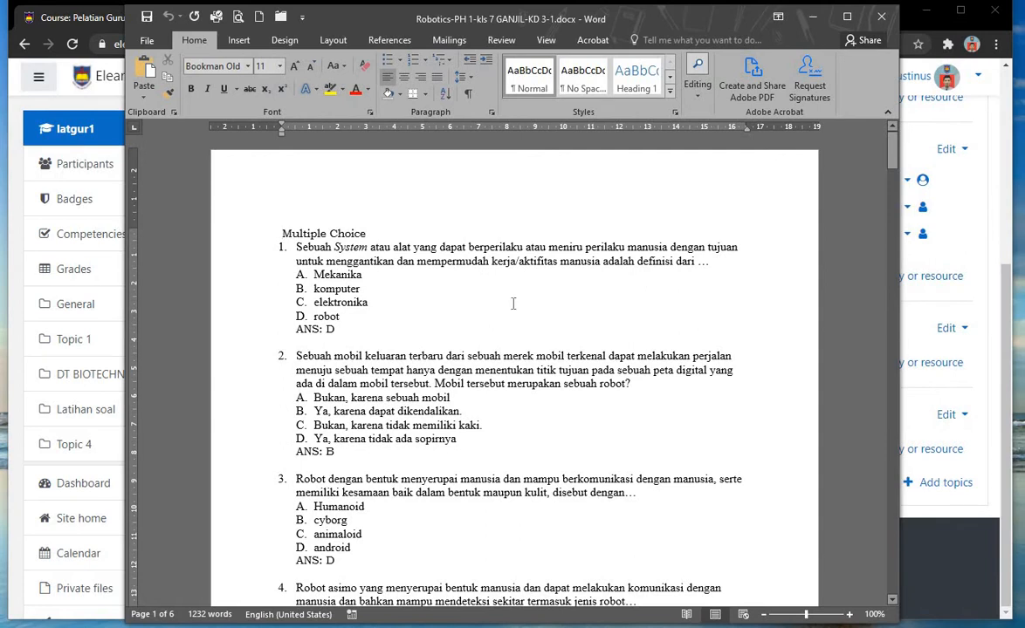
Make the "Multiple Choice" heading bold, and restore it to regular weight
left_click(250, 238)
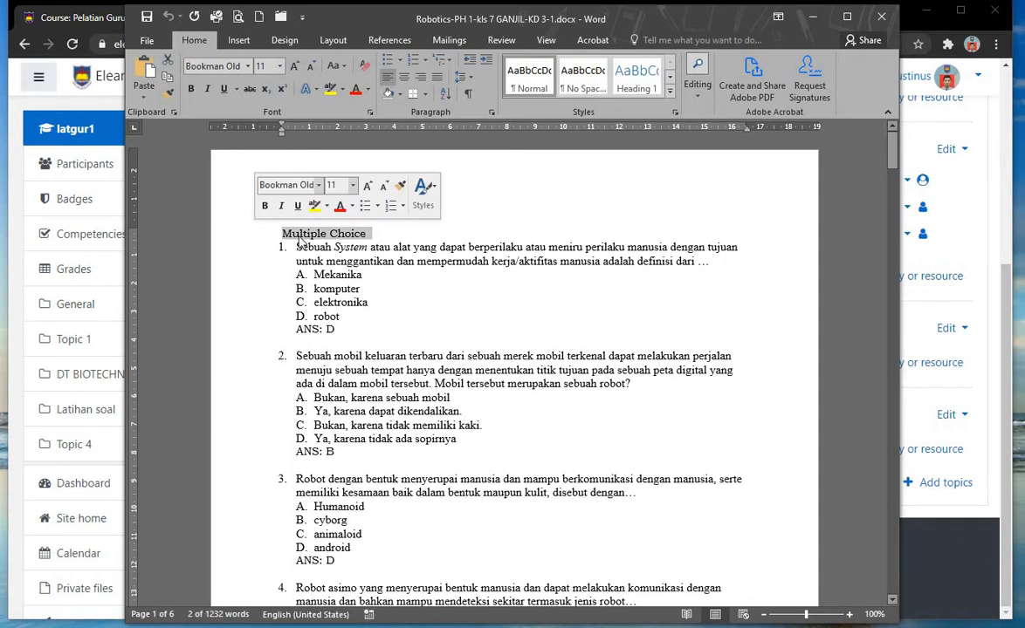
left_click(265, 205)
key("End")
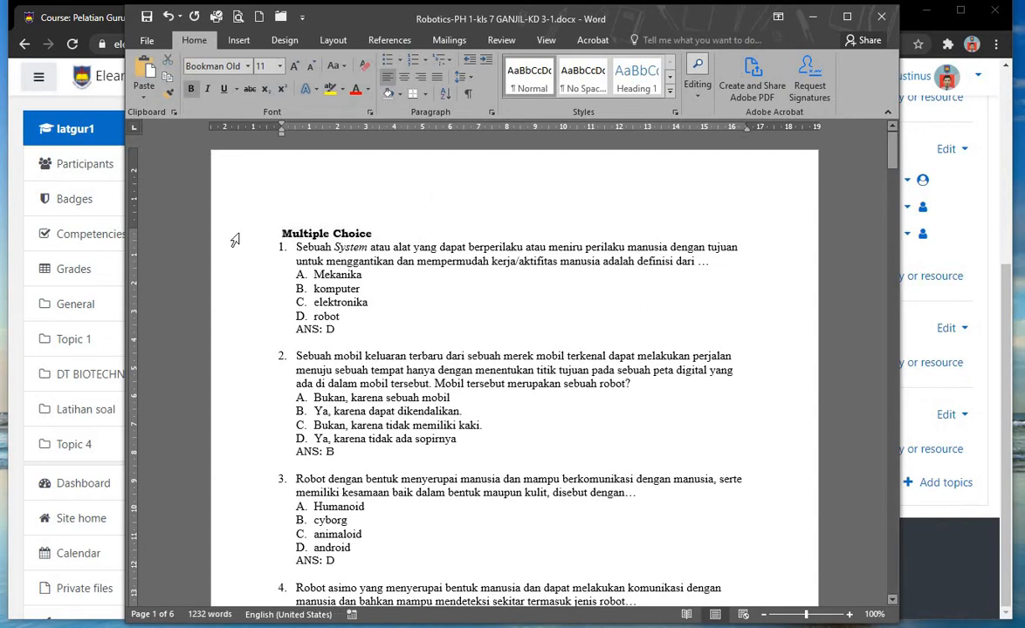
left_click(235, 239)
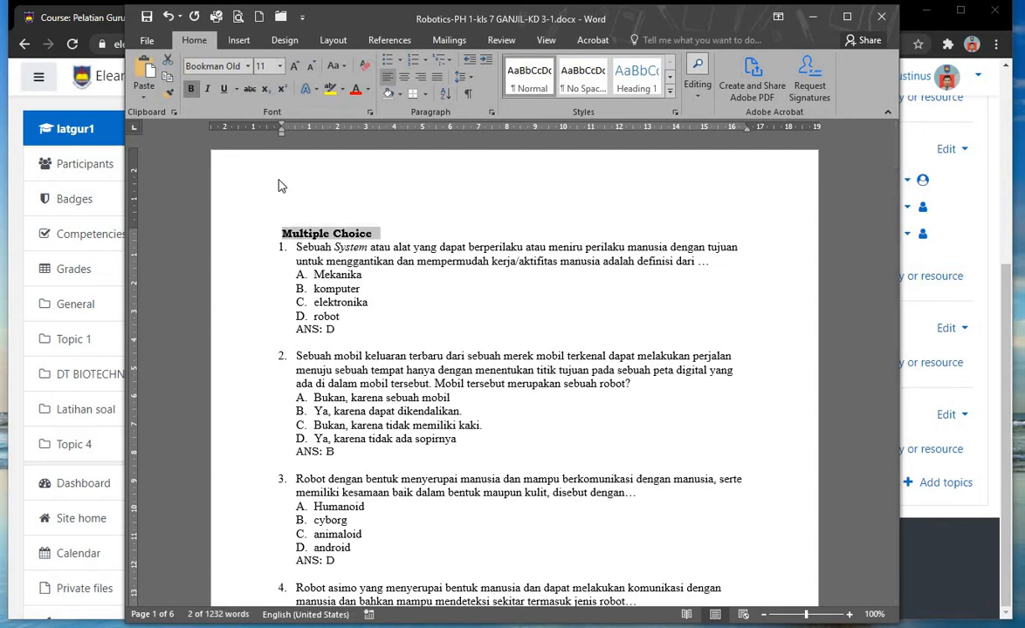
key("ctrl+b")
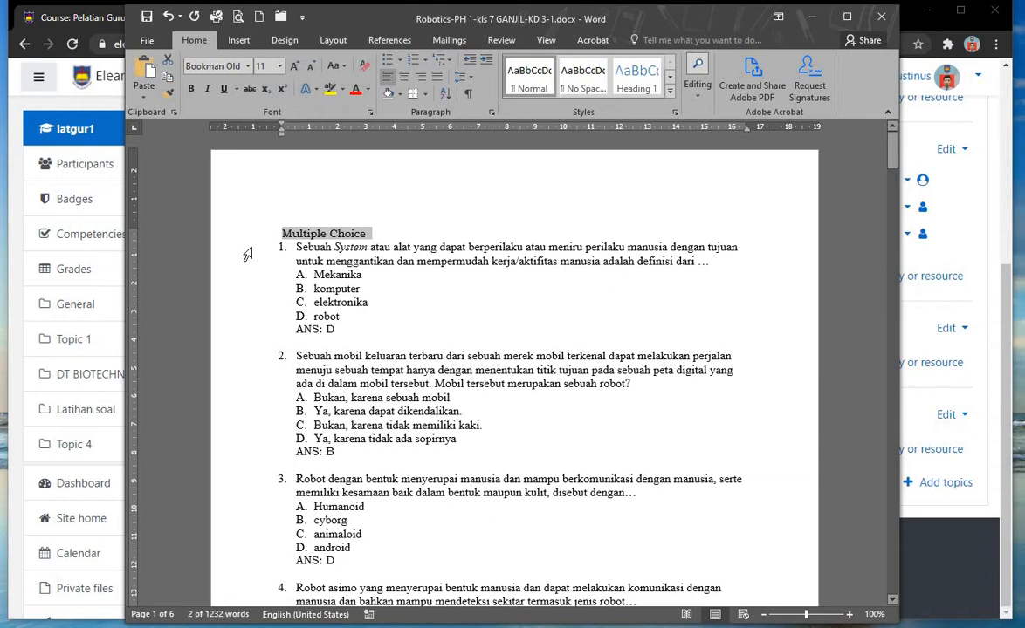
Enlarge the document view to 140% and widen the Word window so that the full question lines fit
left_click_drag(320, 260, 361, 275)
left_click(317, 261)
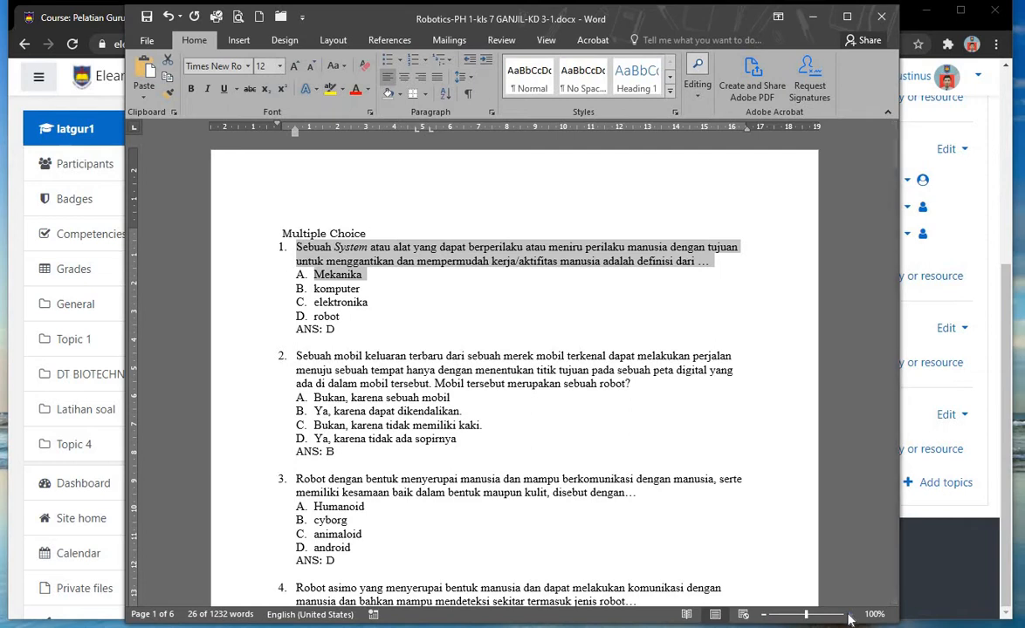
left_click(849, 616)
left_click(849, 616)
left_click(849, 616)
left_click(850, 616)
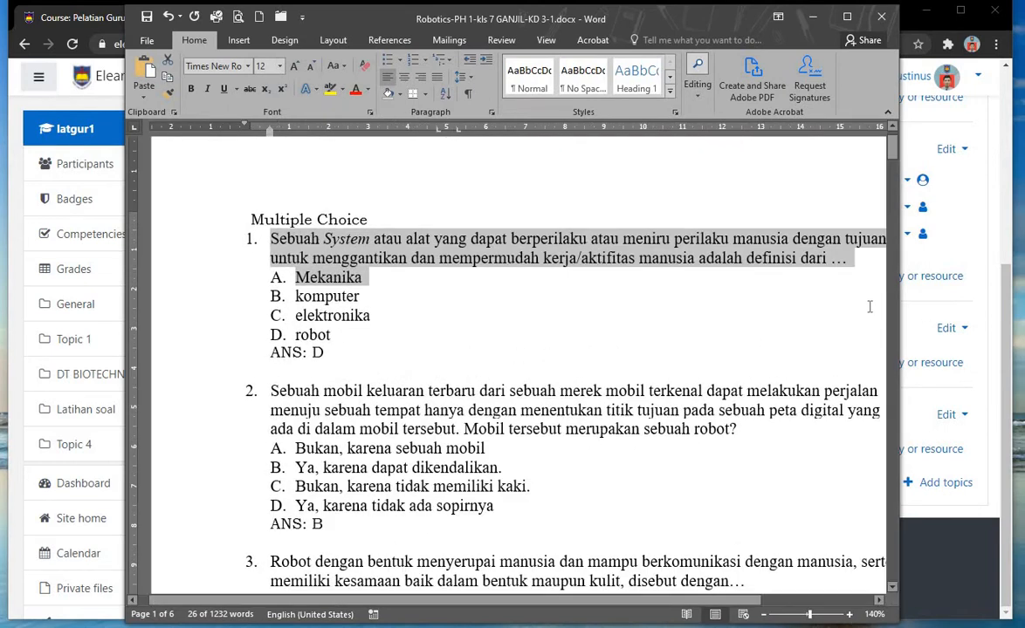
left_click_drag(899, 316, 948, 316)
Change answer option A of question 1 to start with a lowercase letter, reading "mekanika"
left_click(248, 336)
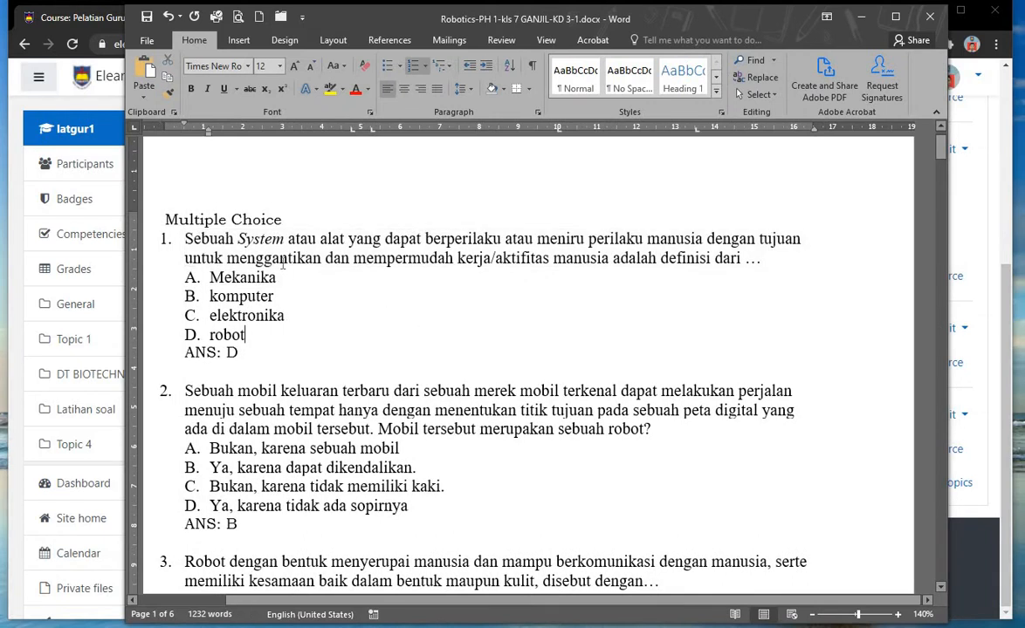
left_click(223, 277)
key("BackSpace")
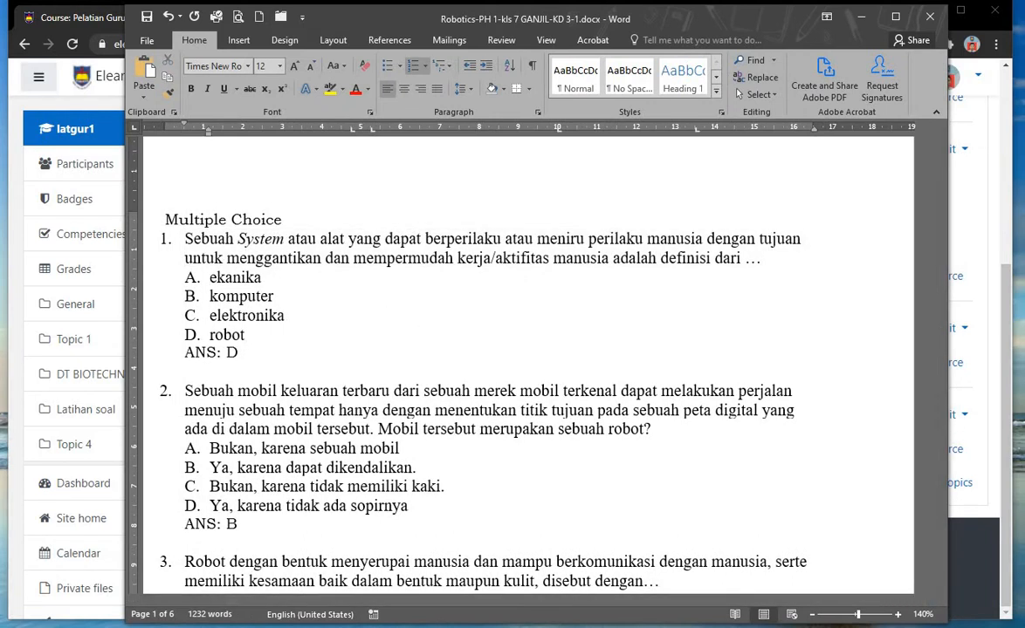
type("m")
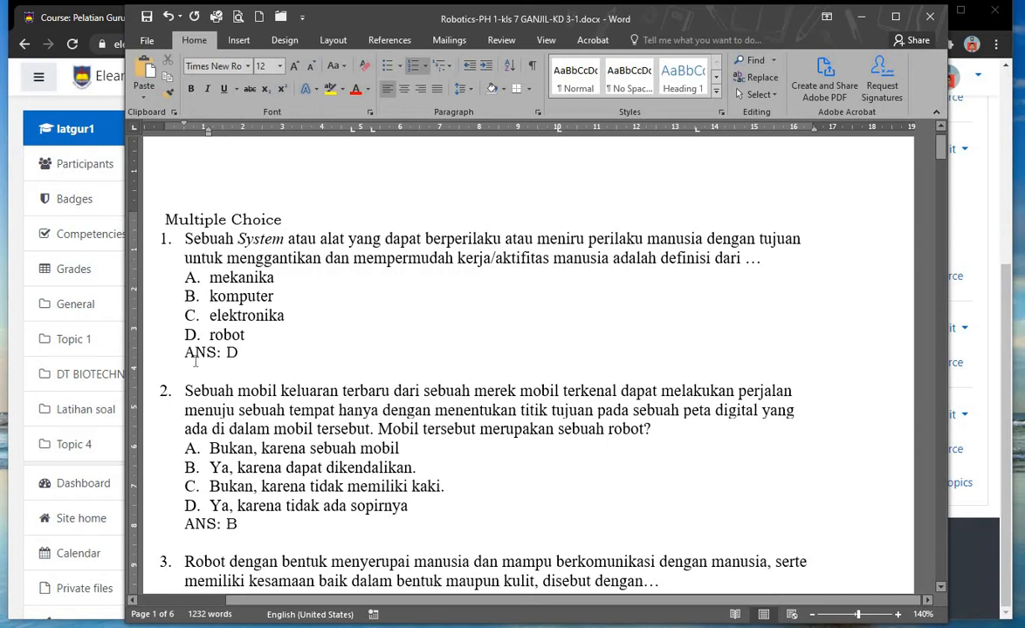
Examine how the ANS: answer line, blank line and lettered options are laid out in questions 1 through 16
left_click_drag(184, 352, 223, 354)
left_click(251, 357)
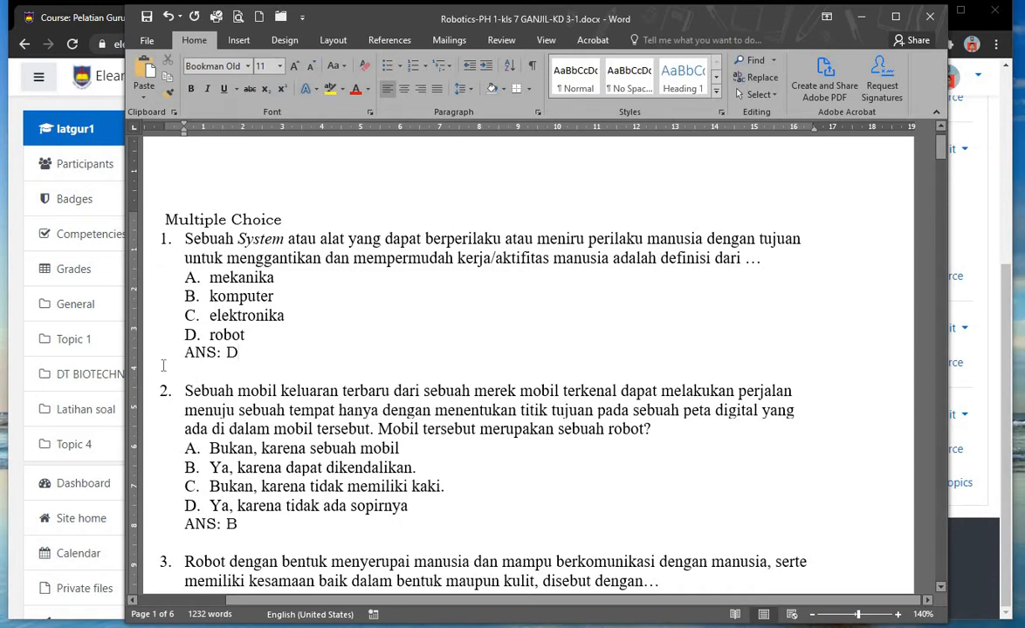
key("Down")
scroll(236, 373, "down", 6)
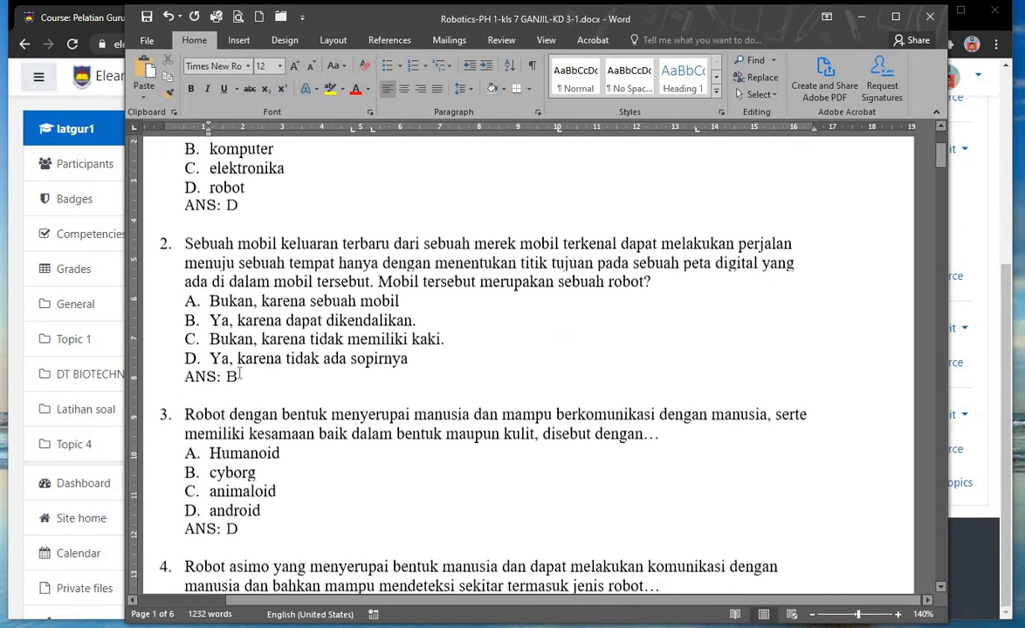
scroll(239, 373, "down", 3)
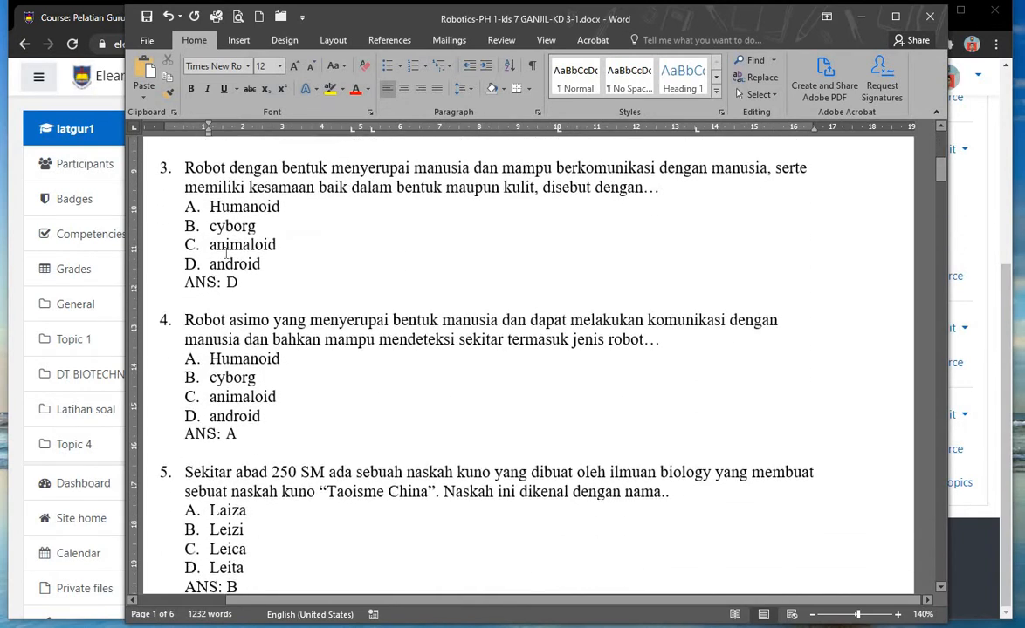
scroll(230, 244, "up", 2)
scroll(232, 311, "down", 10)
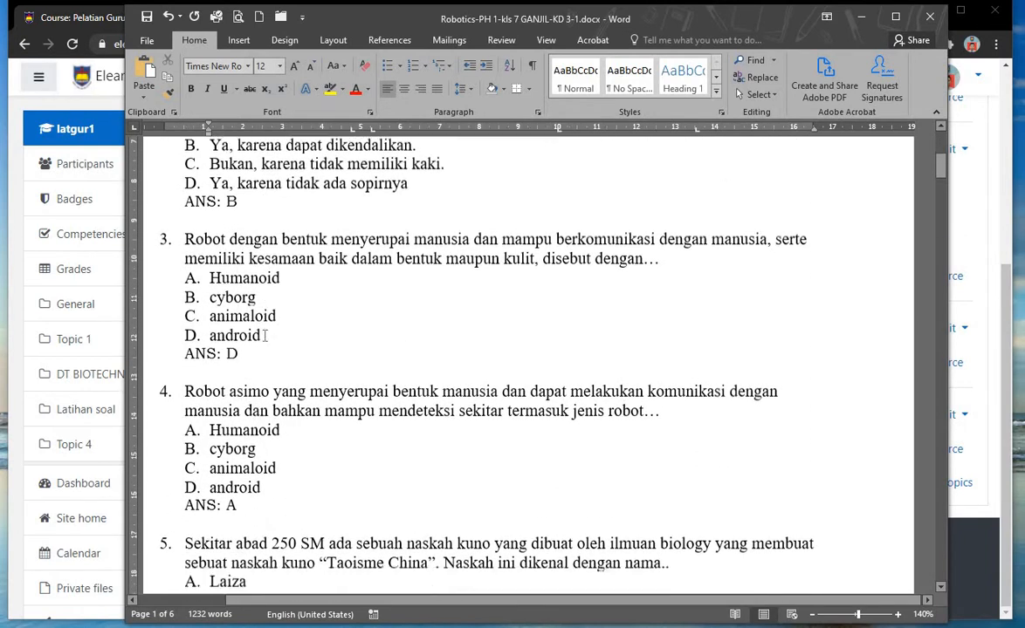
scroll(262, 352, "down", 8)
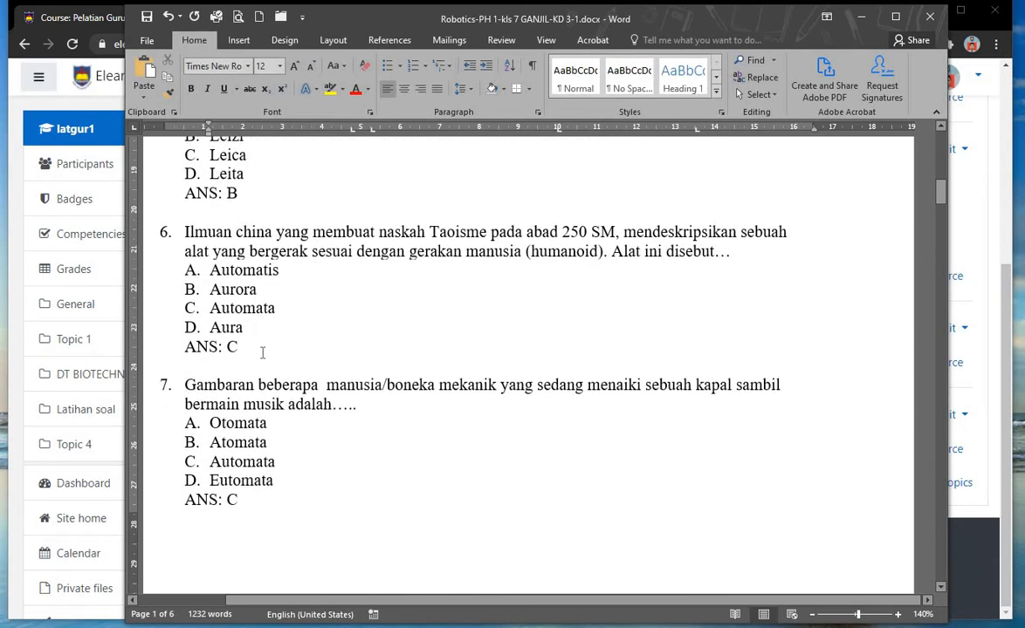
scroll(261, 352, "down", 14)
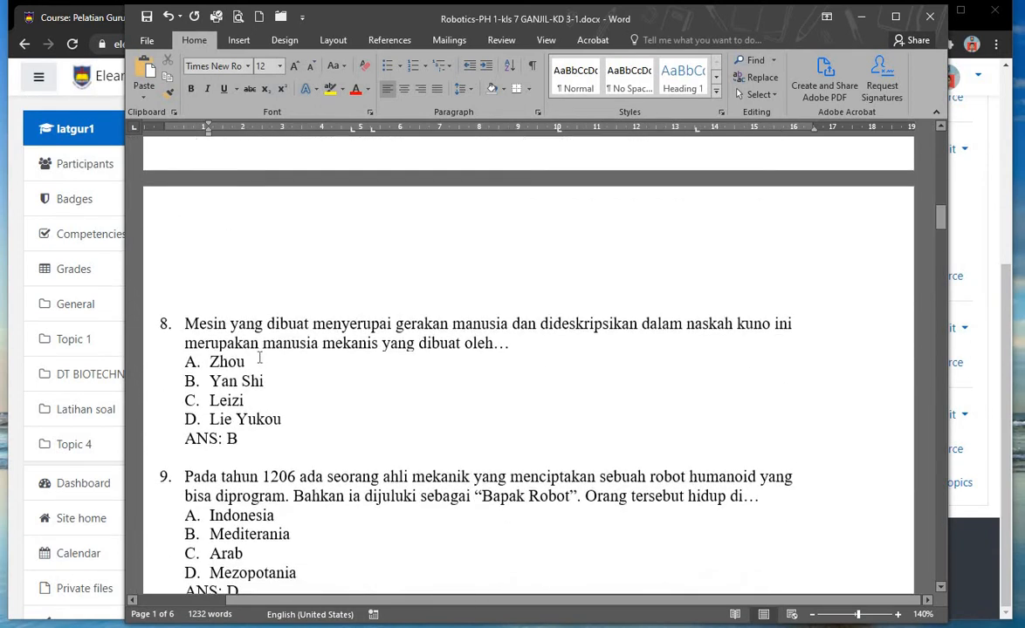
scroll(259, 359, "down", 10)
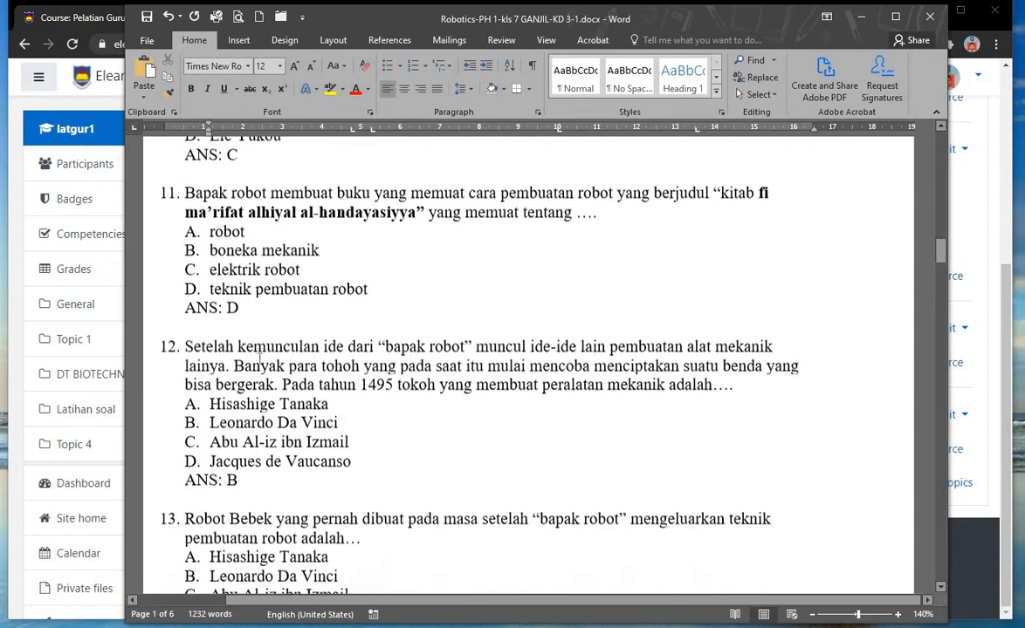
scroll(258, 362, "down", 18)
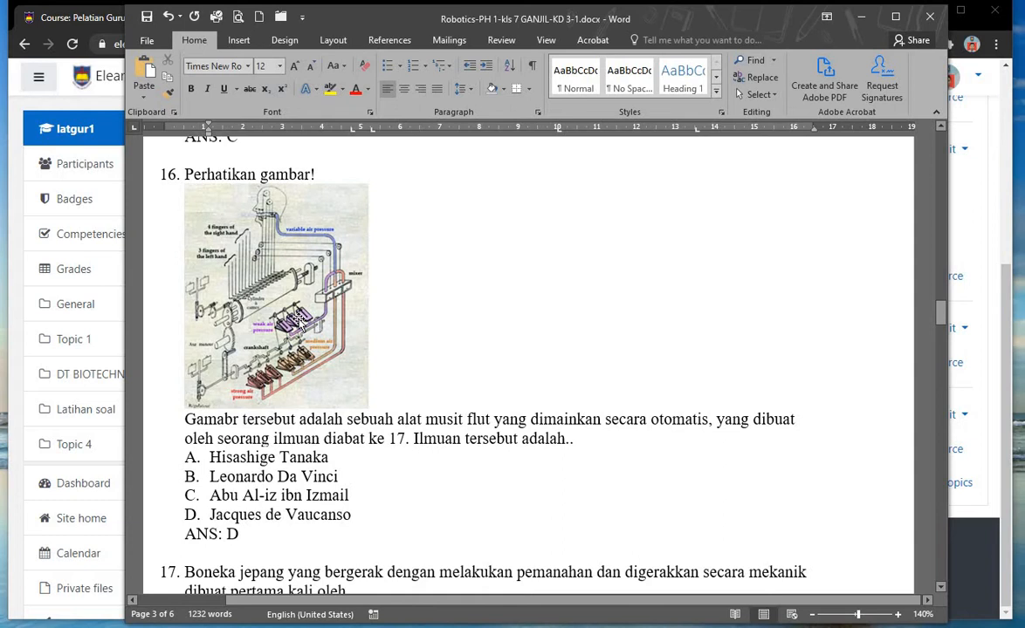
Correct the misspelled first word below question 16's picture to "Gambar", and continue to the questions that follow
left_click(219, 417)
key("Delete")
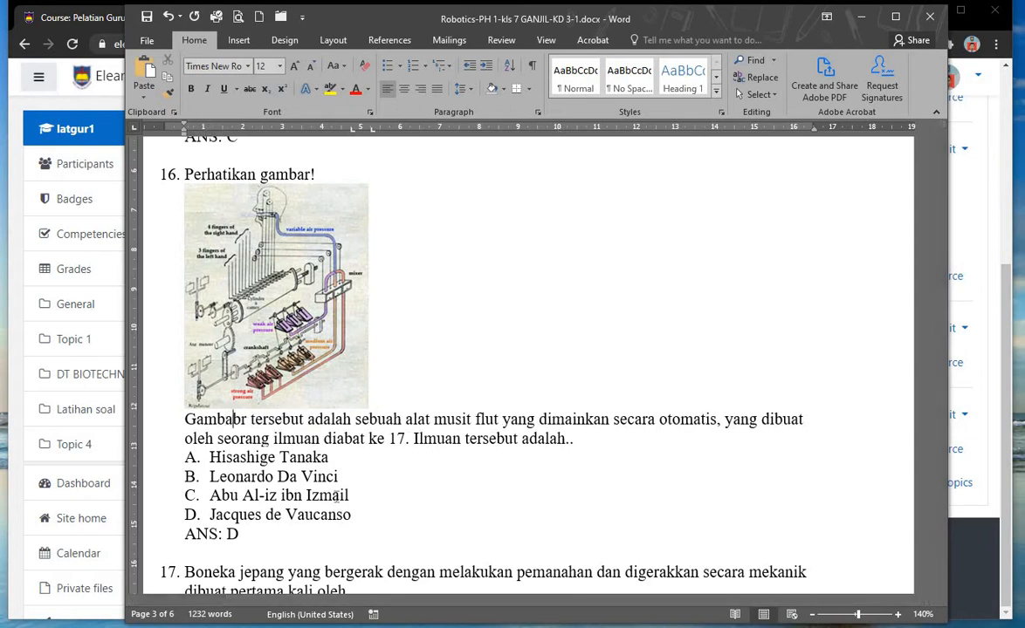
key("Right")
type("a")
scroll(293, 408, "down", 20)
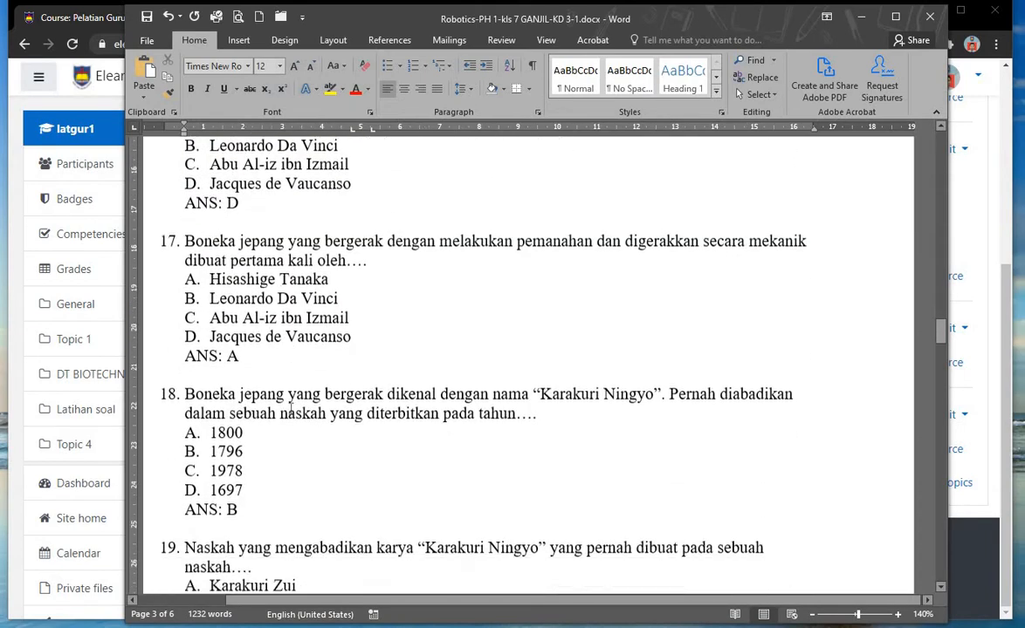
Open the recent document "PH 1 kls 8 gnp- 4 Feb.docx" after going through the questions down to number 35
scroll(291, 411, "down", 20)
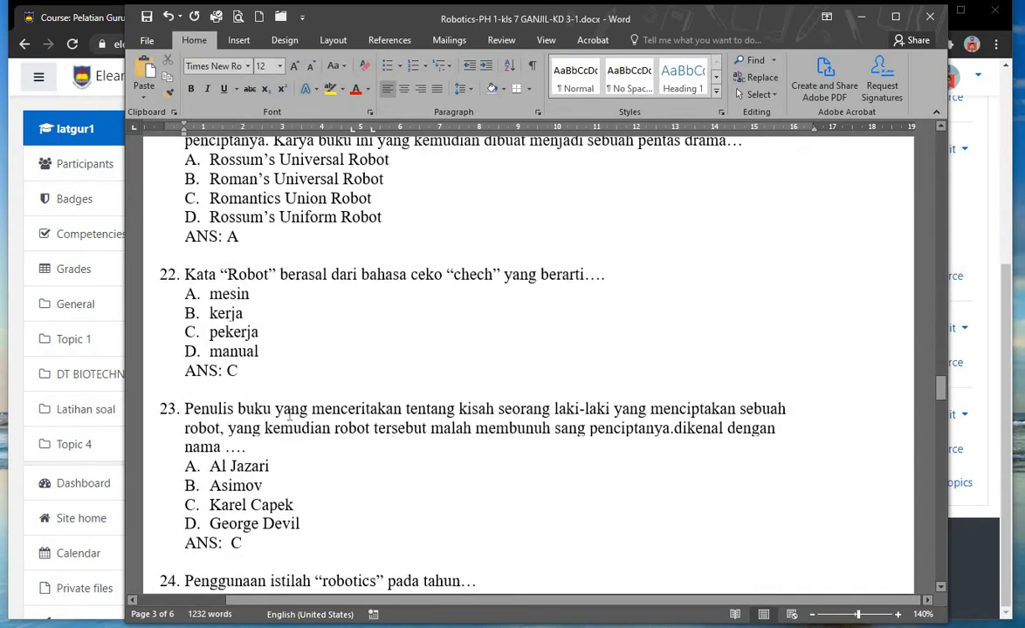
scroll(297, 415, "down", 20)
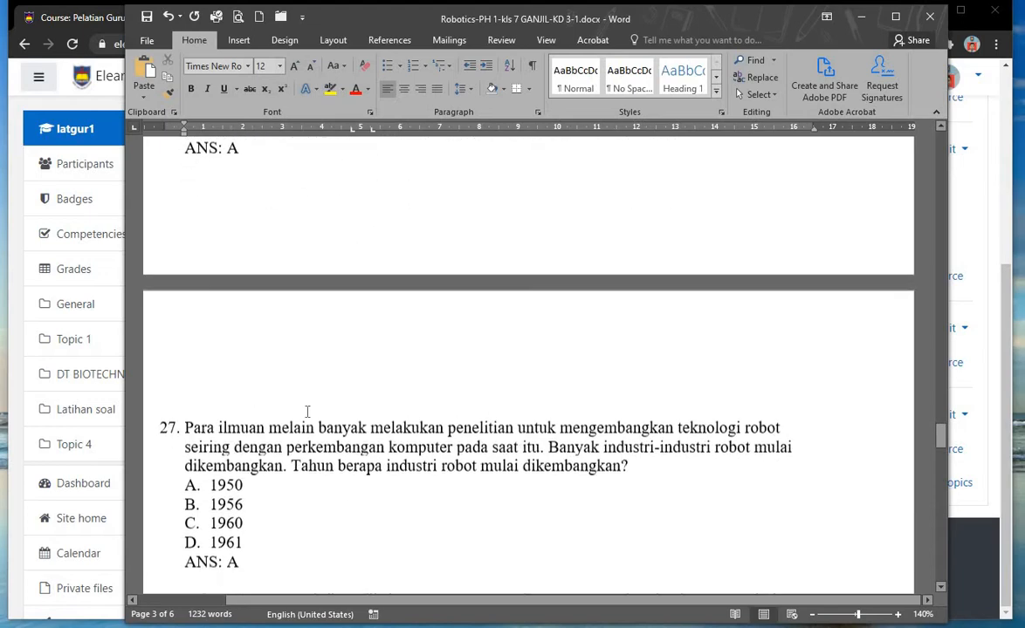
scroll(309, 409, "down", 20)
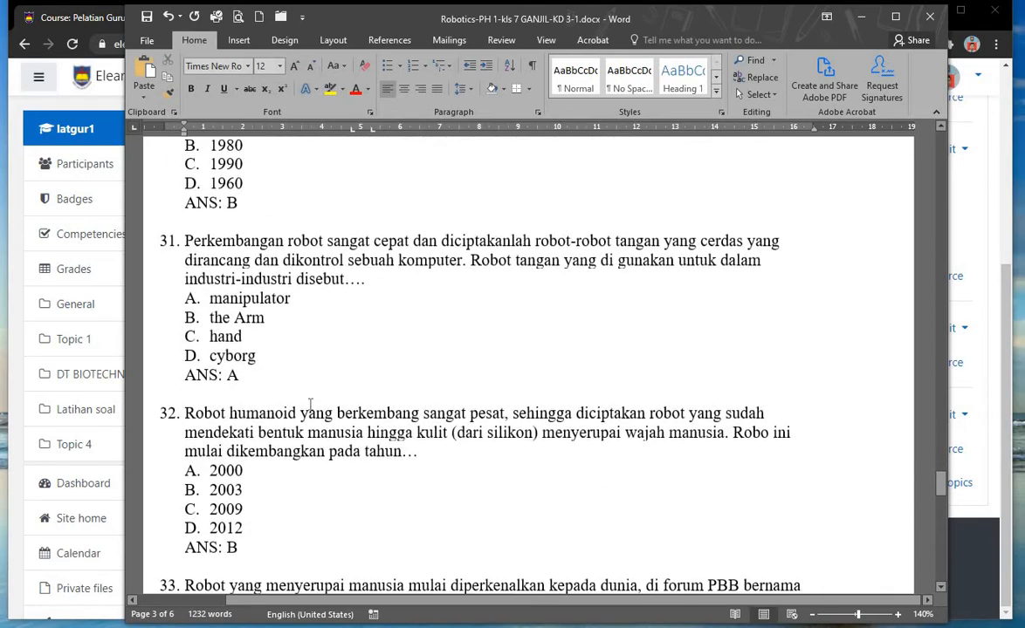
scroll(310, 402, "down", 10)
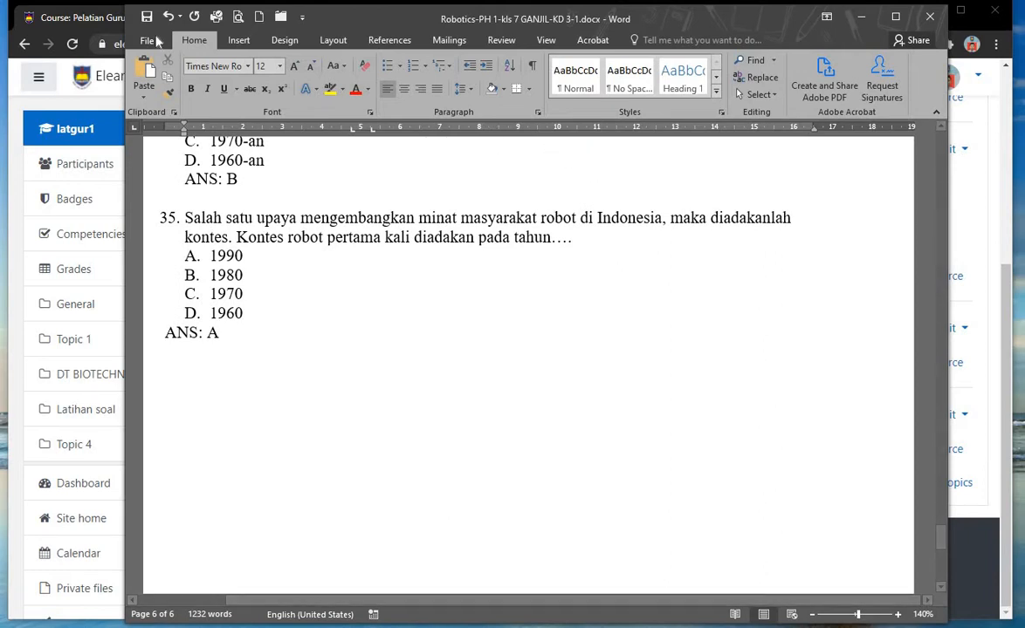
left_click(150, 43)
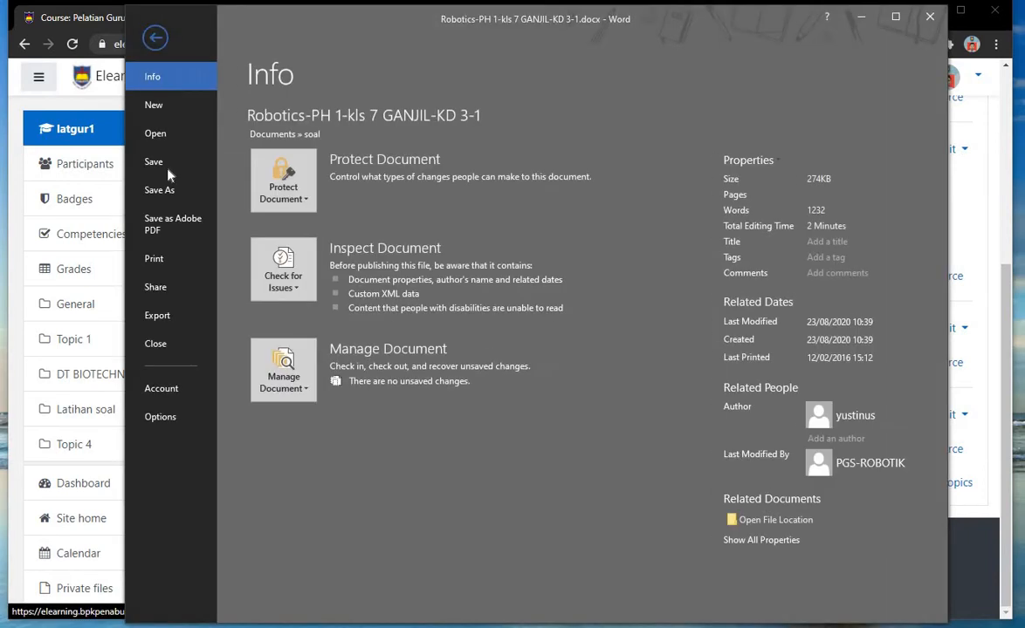
left_click(157, 135)
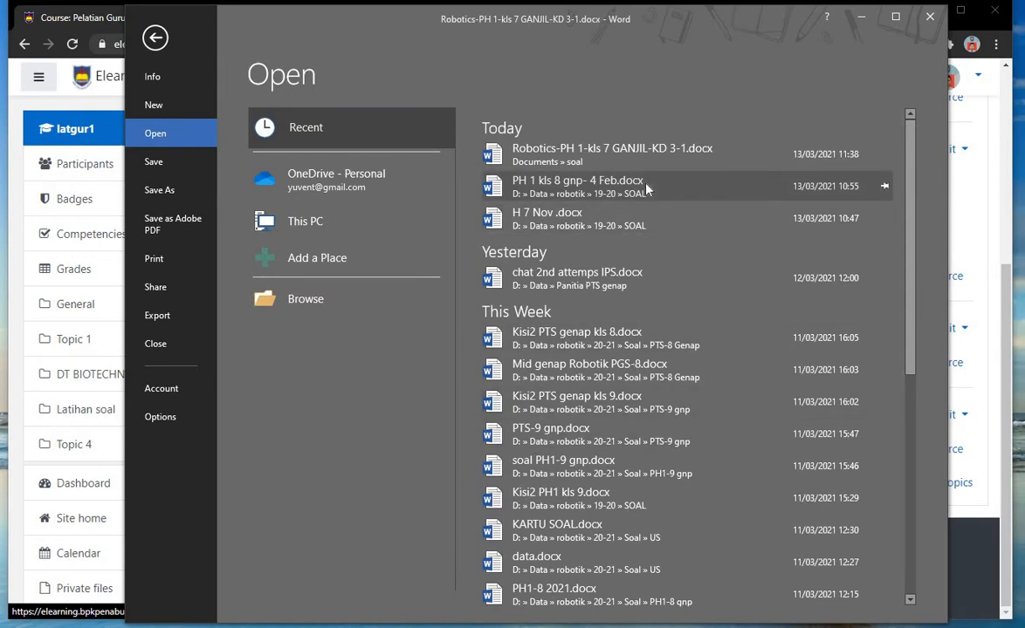
left_click(646, 156)
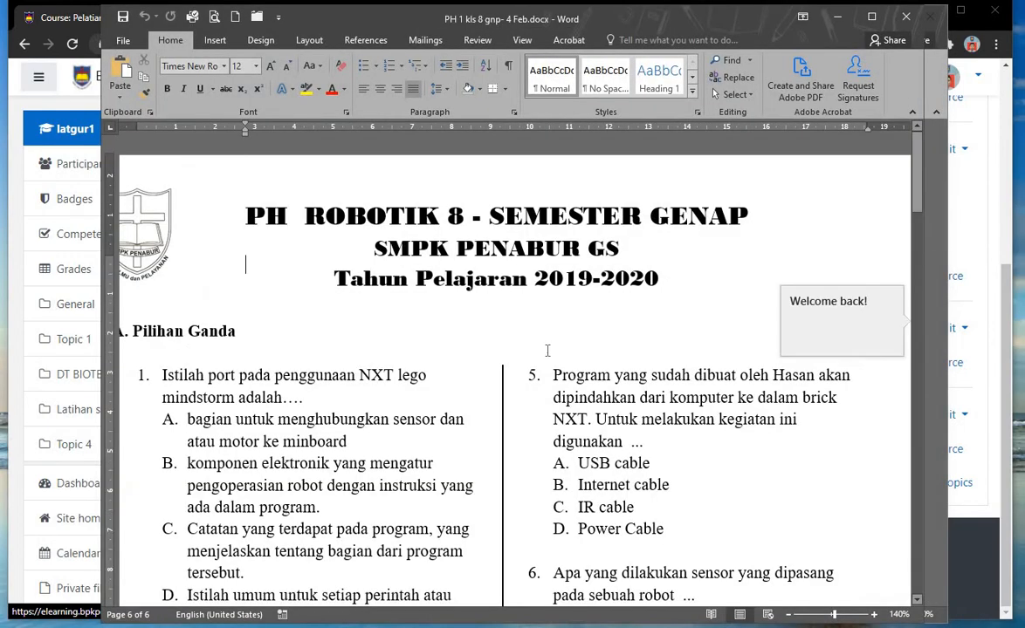
Copy question 18, about the move block program, together with its four picture options
scroll(578, 356, "down", 10)
scroll(578, 357, "down", 15)
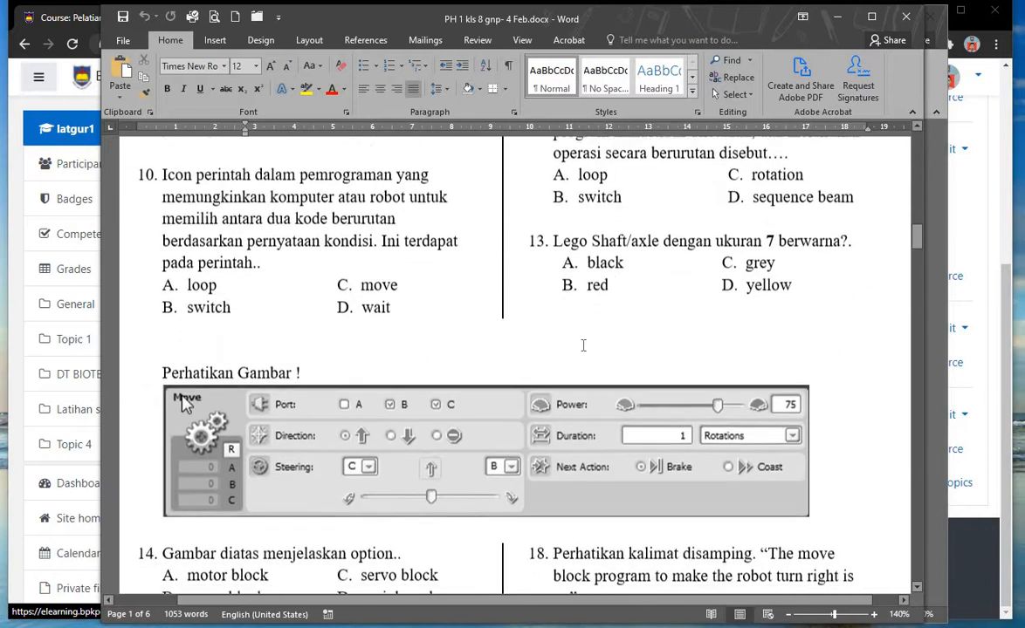
scroll(578, 348, "up", 1)
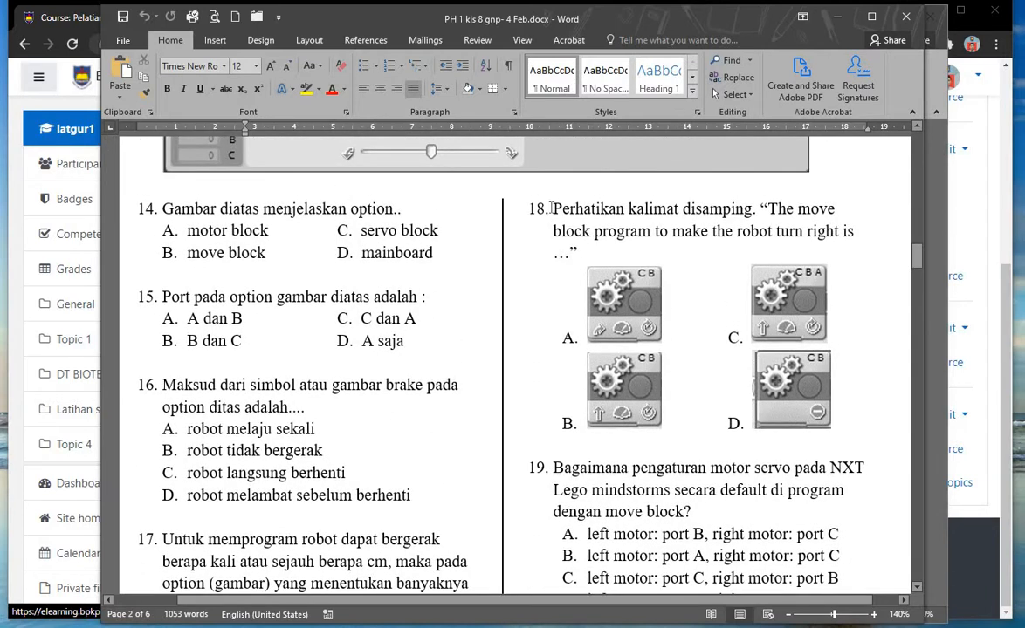
left_click_drag(551, 208, 670, 447)
key("ctrl+c")
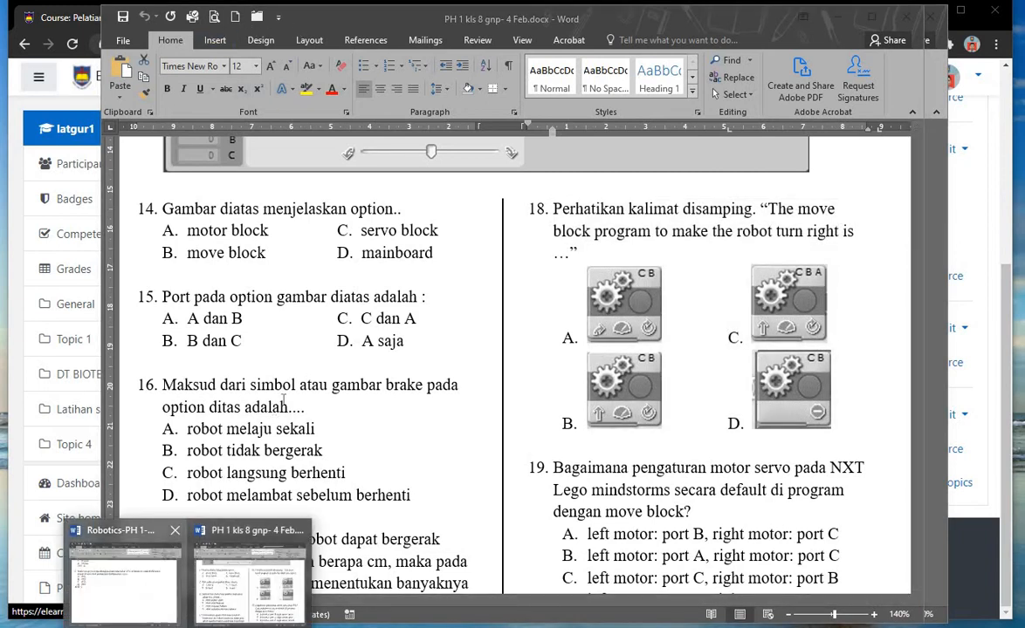
Paste the question below question 35's answer line in Robotics-PH 1-kls 7 GANJIL-KD 3-1.docx and give it the existing question formatting, numbered 36
left_click(159, 599)
left_click(295, 337)
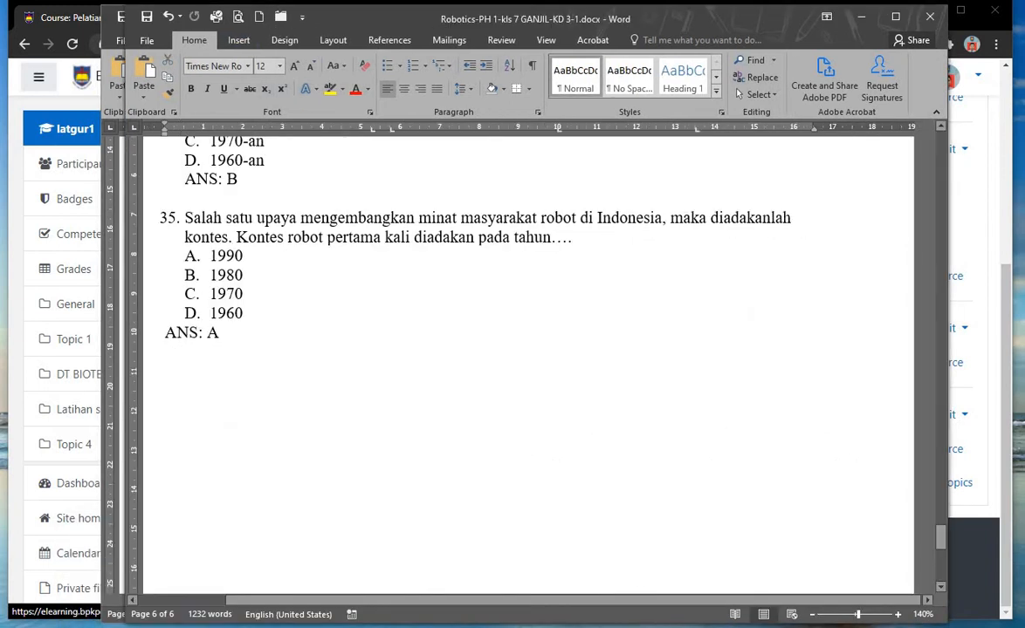
key("ctrl+v")
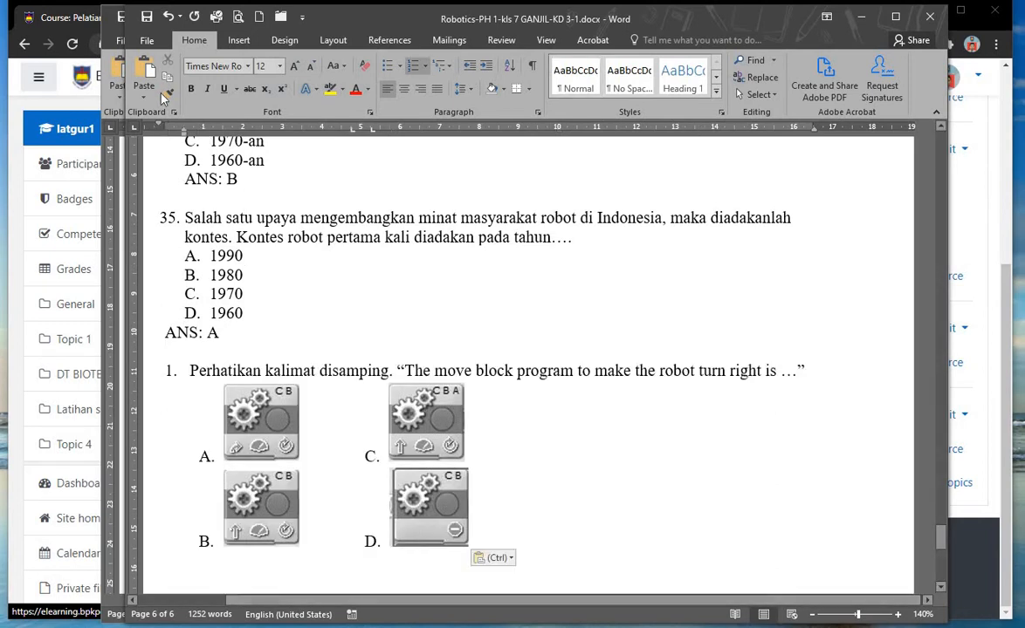
left_click(167, 91)
left_click(275, 371)
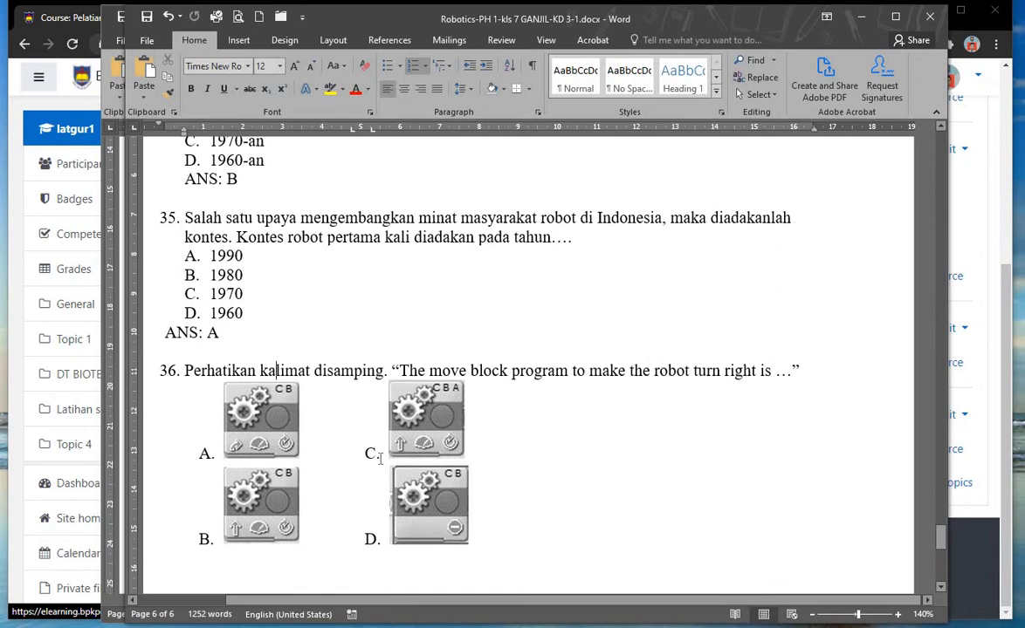
Put the second picture of question 36's first option row on its own line as option B, removing its typed "C." label
left_click(359, 452)
key("Return")
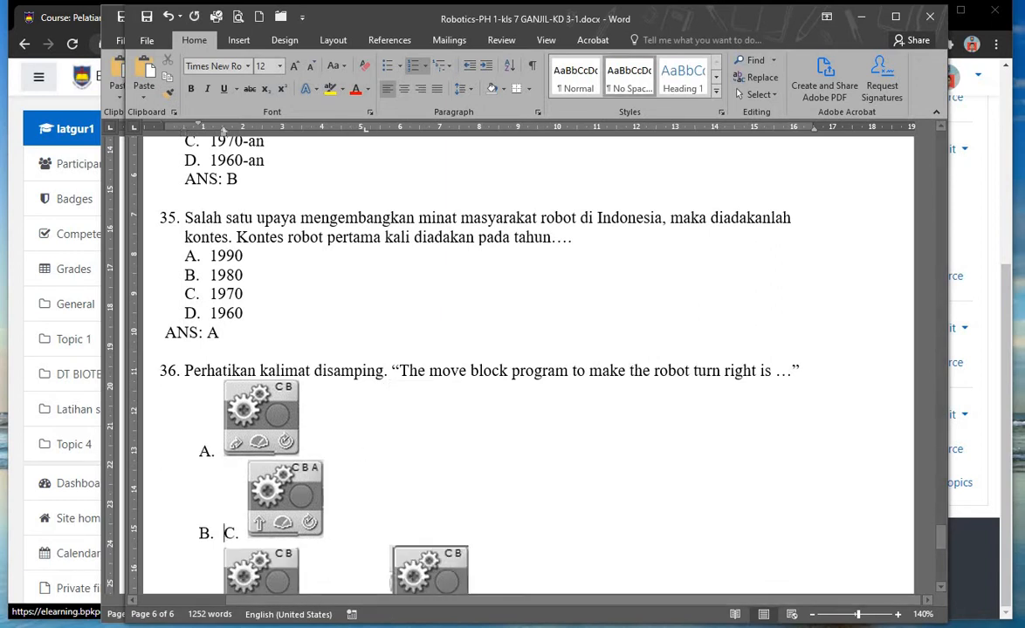
key("Delete")
key("Delete")
key("Delete")
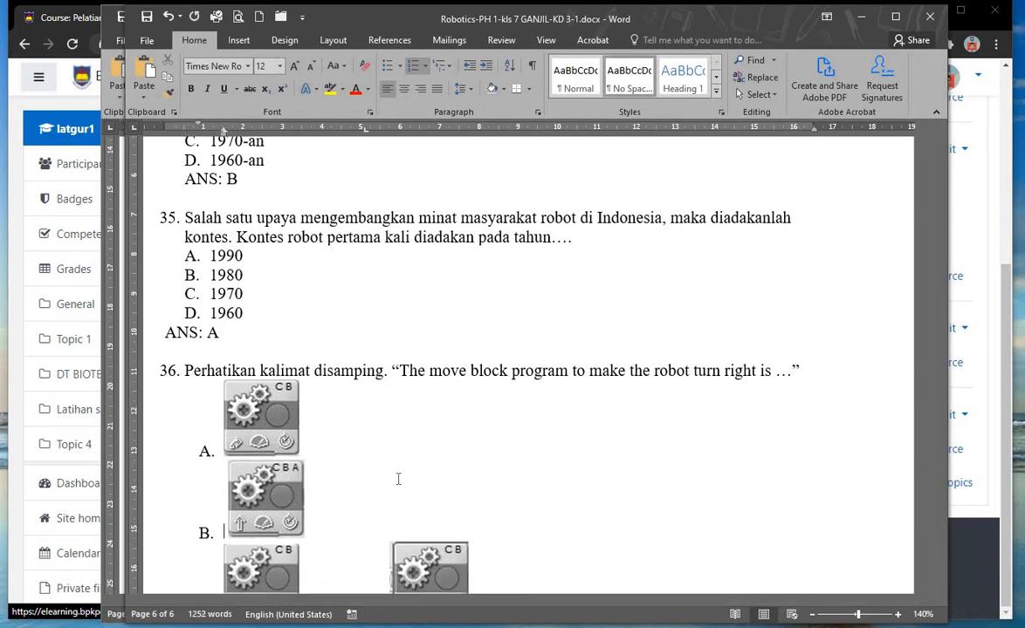
Remove the typed "D." label and spacing before the last picture and place that picture on its own line as option D
scroll(375, 468, "down", 2)
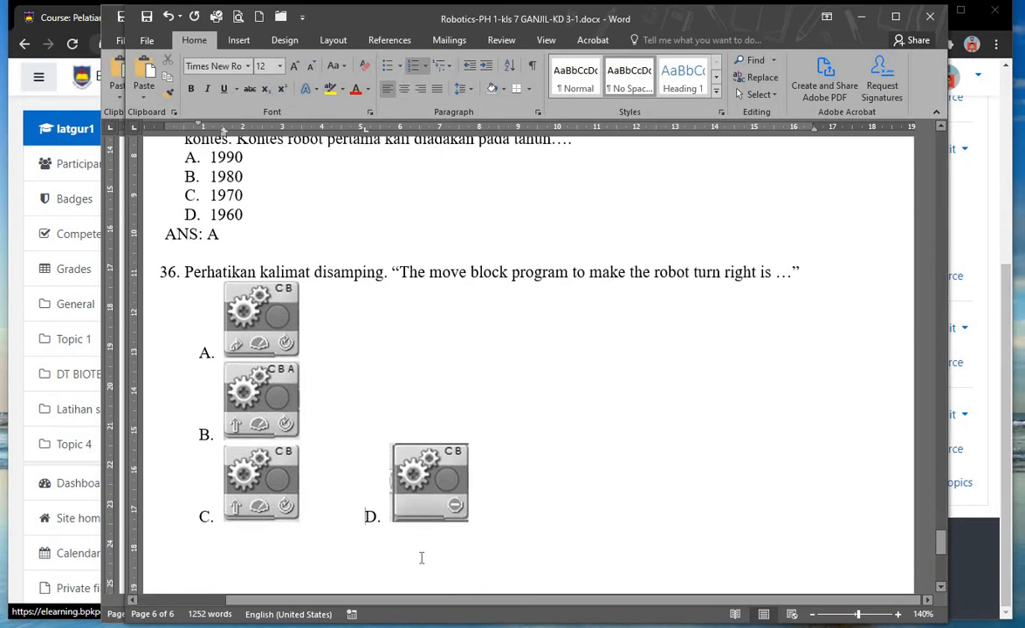
key("Delete")
key("Delete")
key("Delete")
key("Delete")
key("Delete")
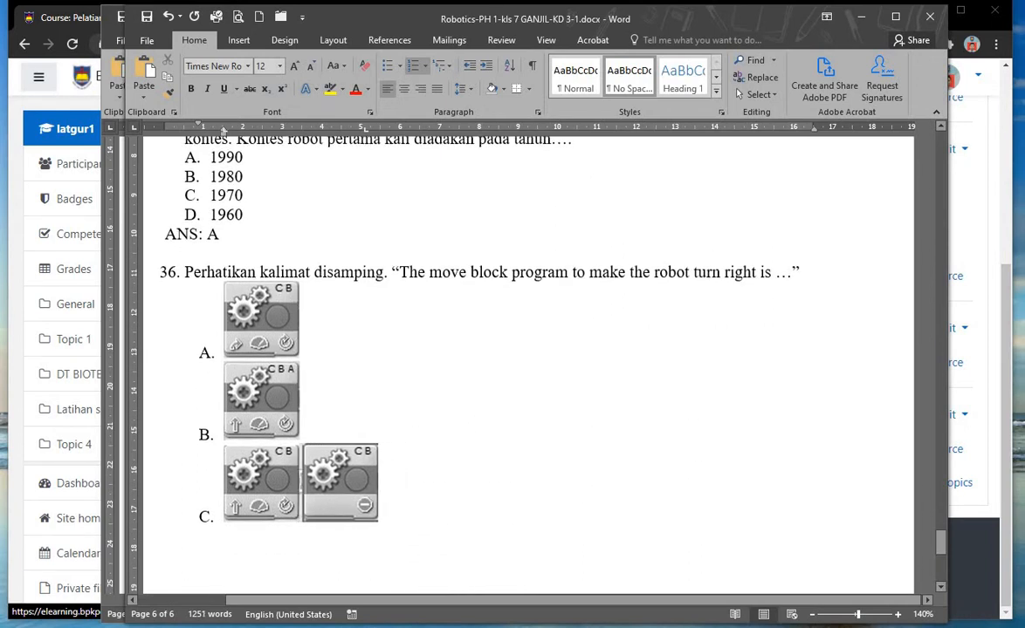
key("Return")
Add an unlettered answer line reading "ANS:A" below option D of question 36
scroll(421, 556, "down", 1)
key("End")
key("Return")
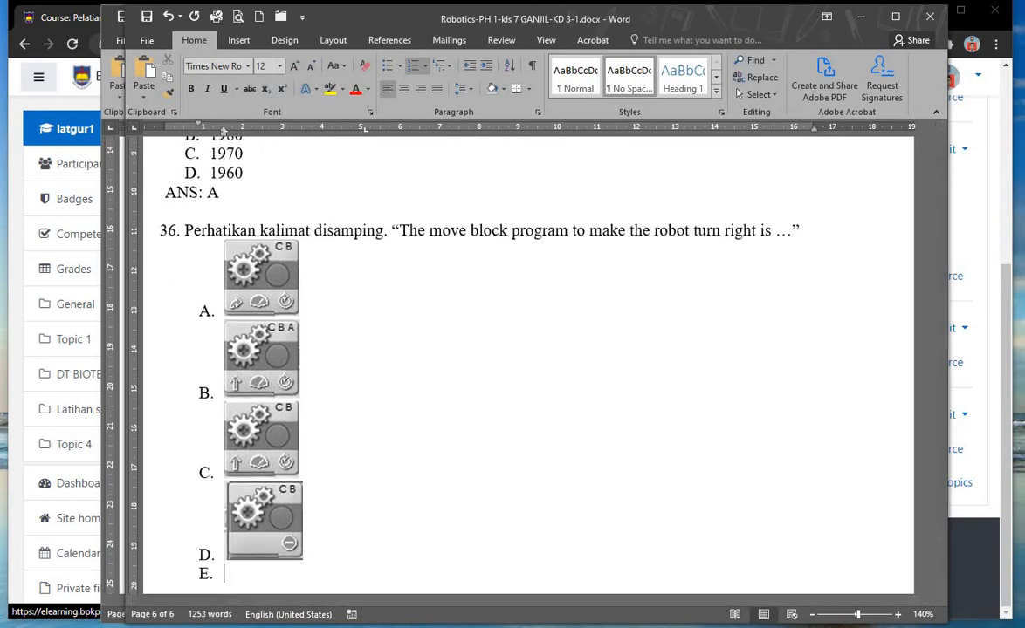
key("BackSpace")
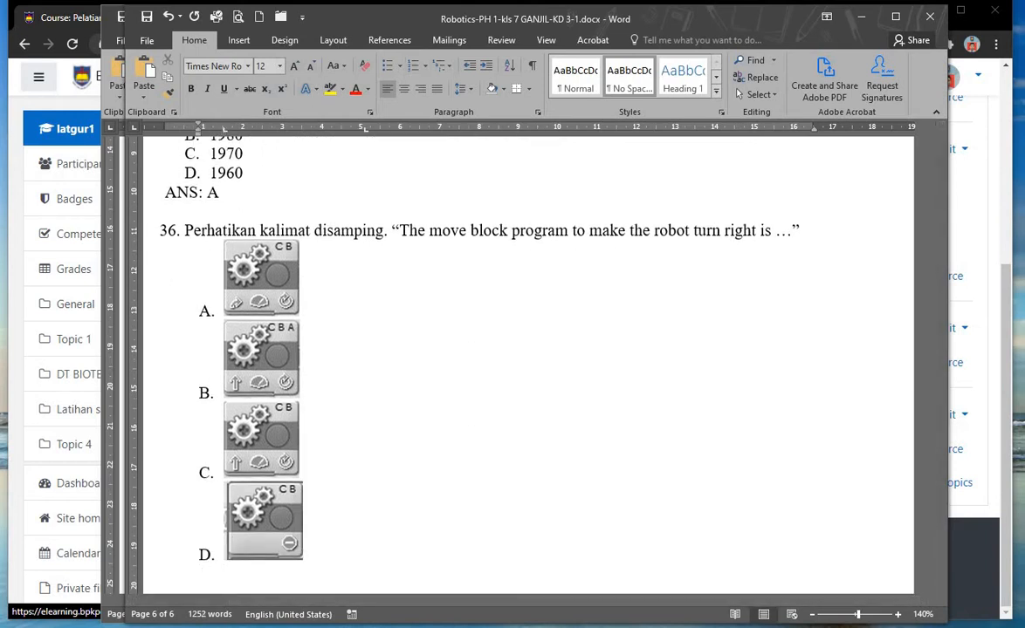
type("ANS")
type(":")
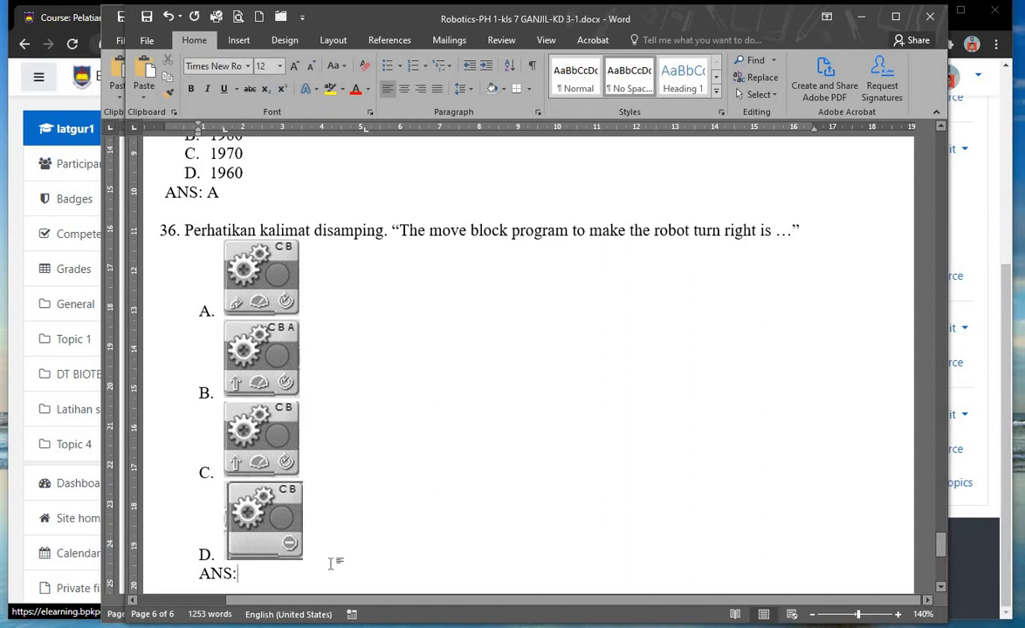
type("A")
Save the question document, minimize the source document PH 1 kls 8 gnp- 4 Feb.docx and reposition the remaining Word window
scroll(357, 430, "down", 3)
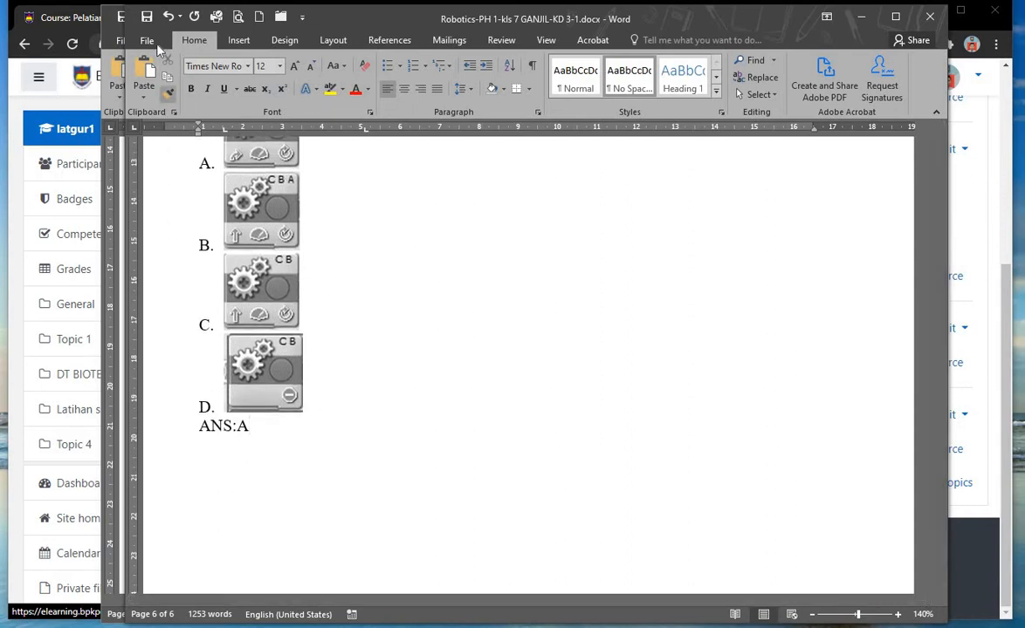
left_click(145, 19)
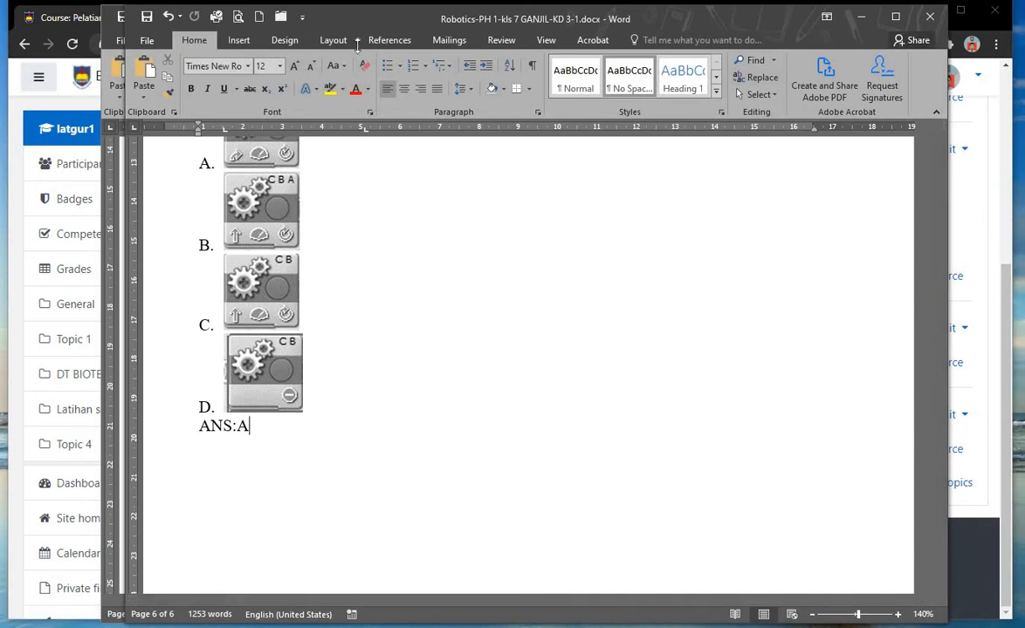
left_click_drag(619, 21, 617, 74)
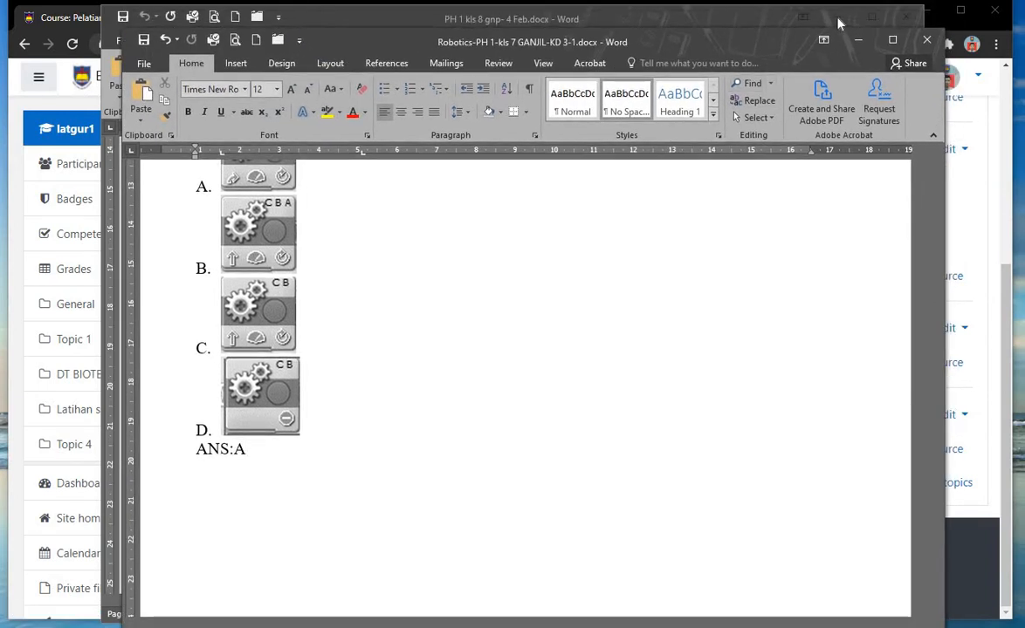
left_click(839, 18)
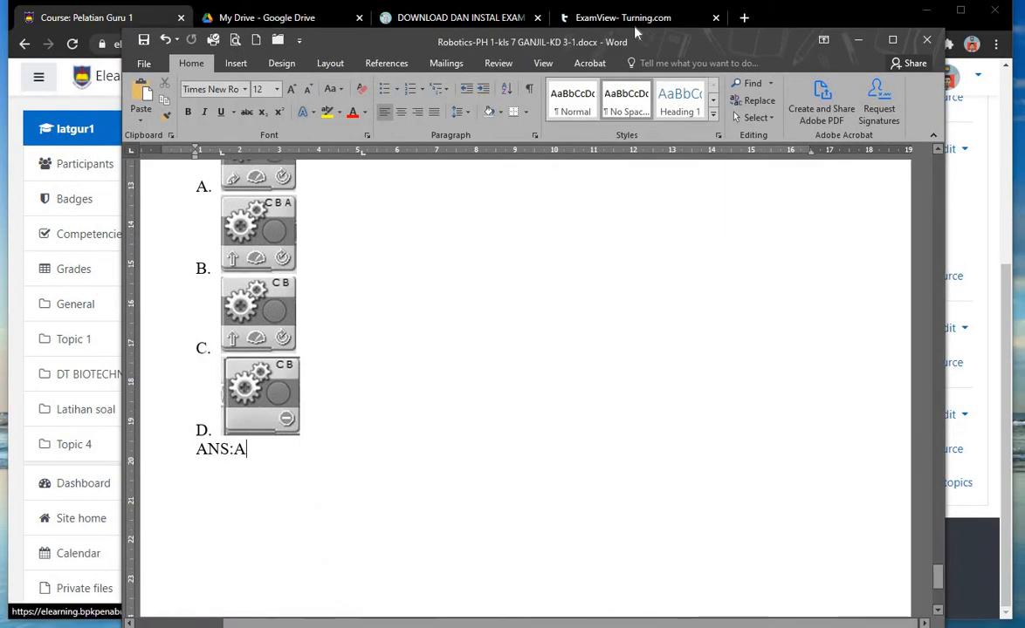
left_click_drag(676, 32, 644, 19)
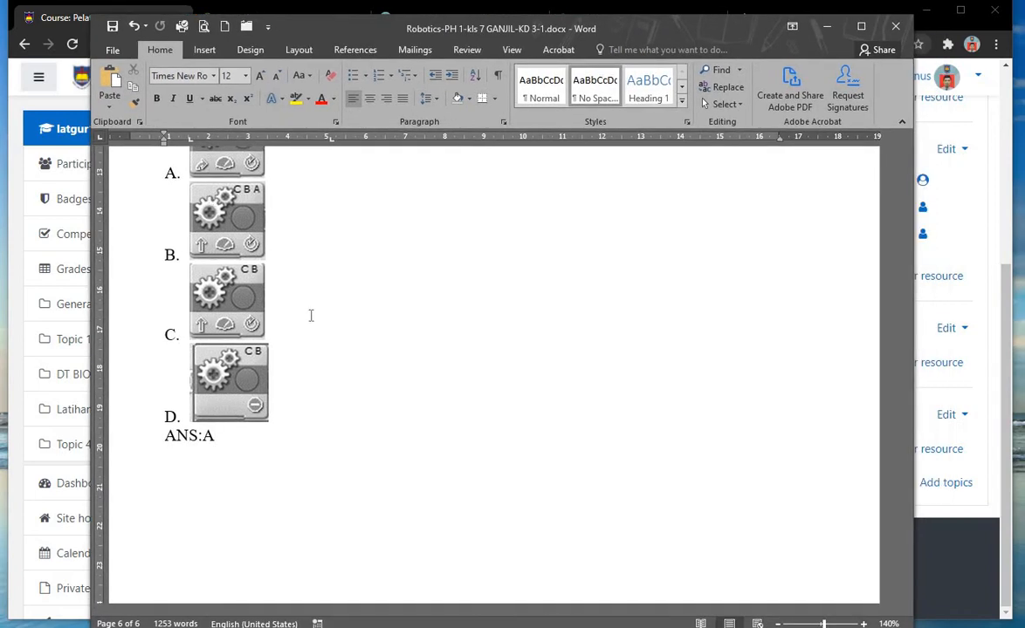
Start saving a copy of the question document in the current "soal" folder under Documents
scroll(309, 314, "up", 10)
scroll(345, 321, "up", 20)
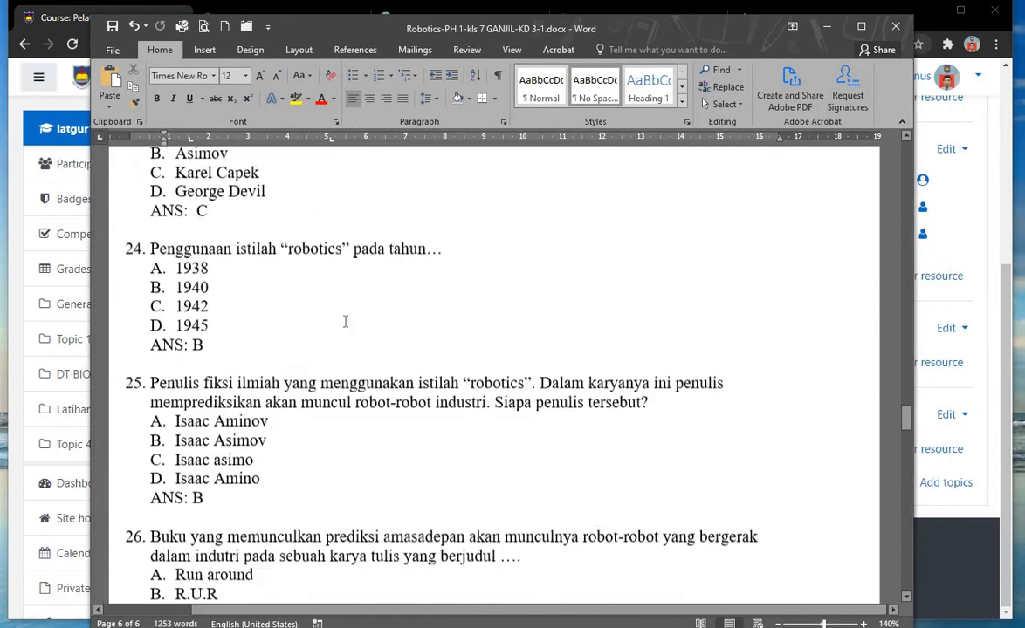
scroll(493, 375, "up", 5)
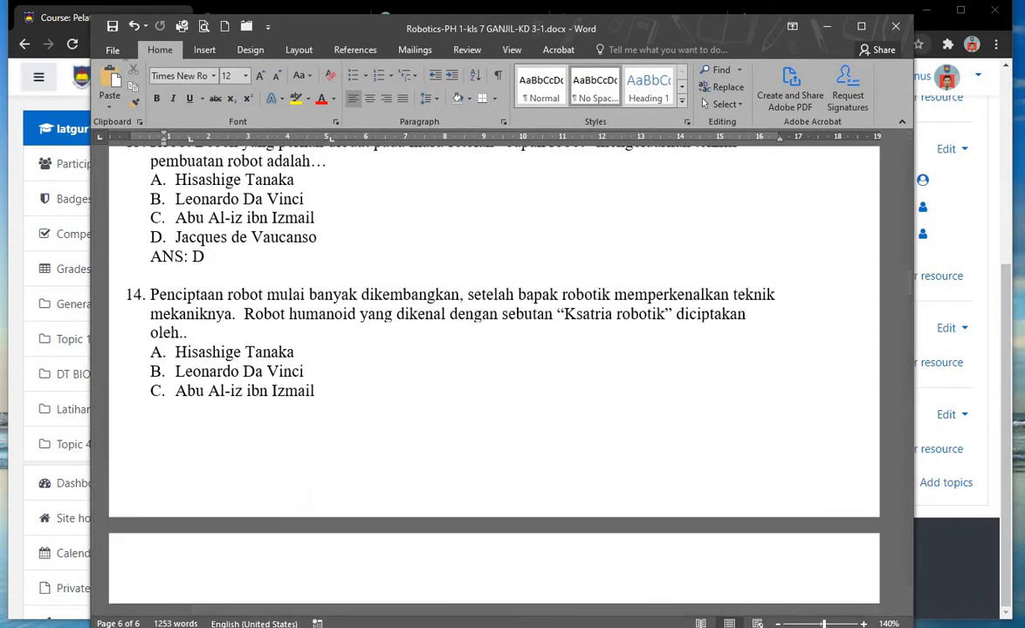
left_click(113, 49)
left_click(132, 199)
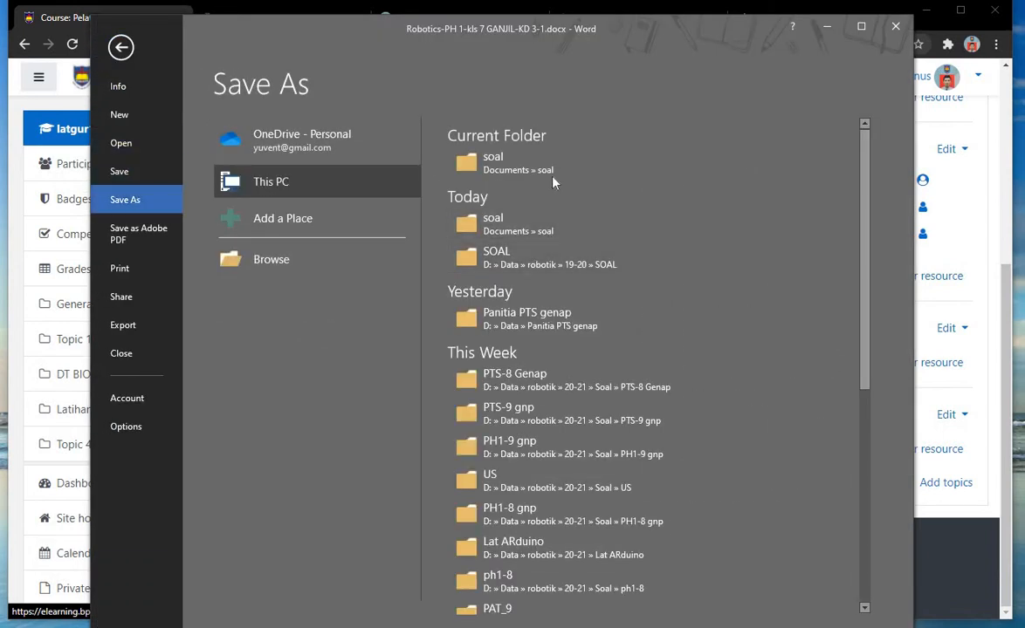
left_click(555, 179)
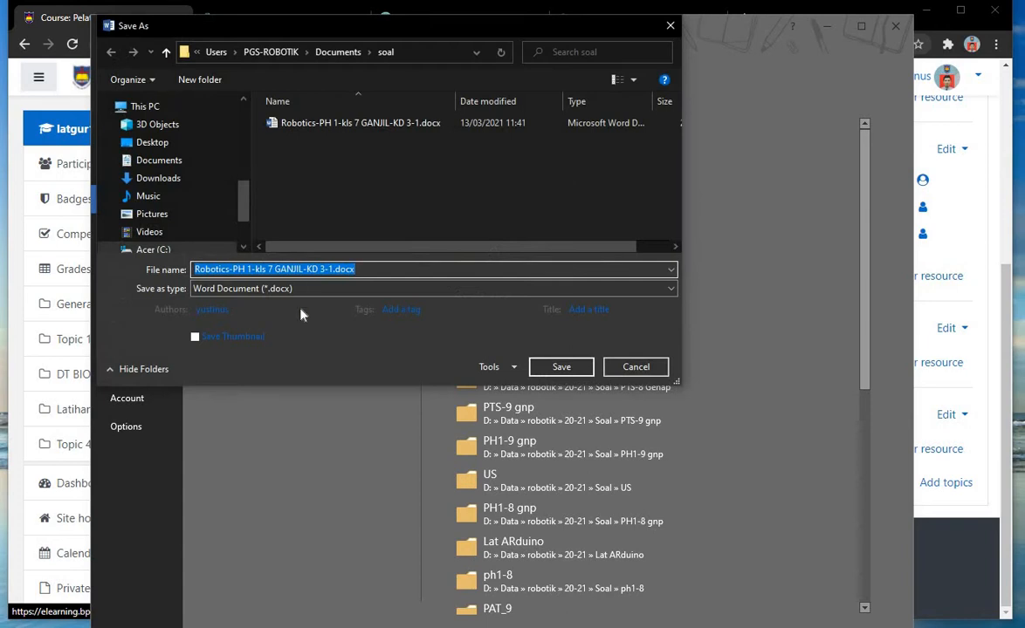
Shorten the copy's file name to "Robotics-PH 1", keeping the extension
left_click(332, 288)
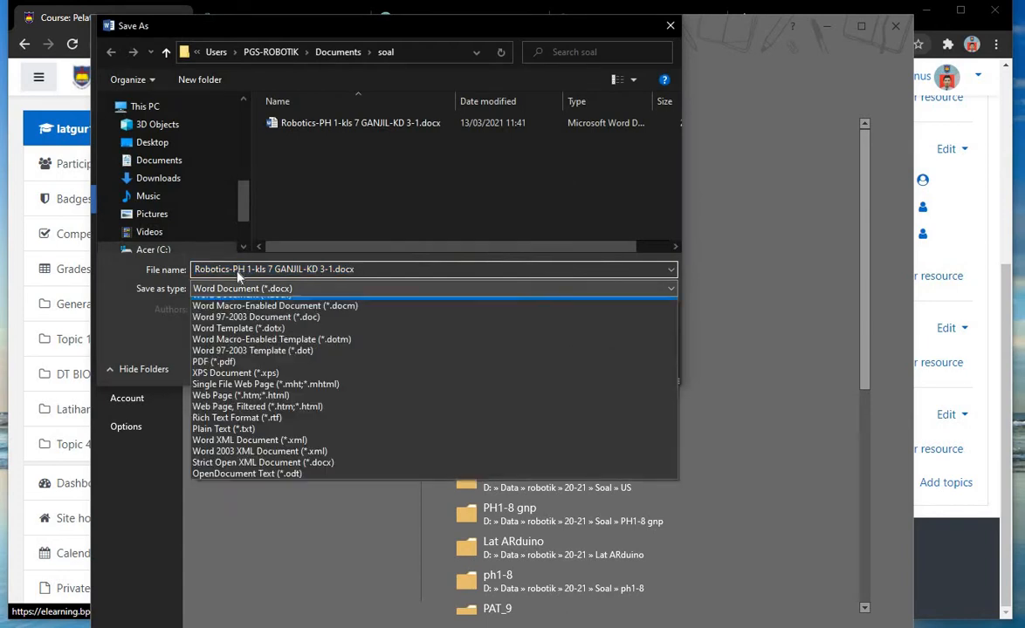
left_click(255, 270)
left_click(315, 271)
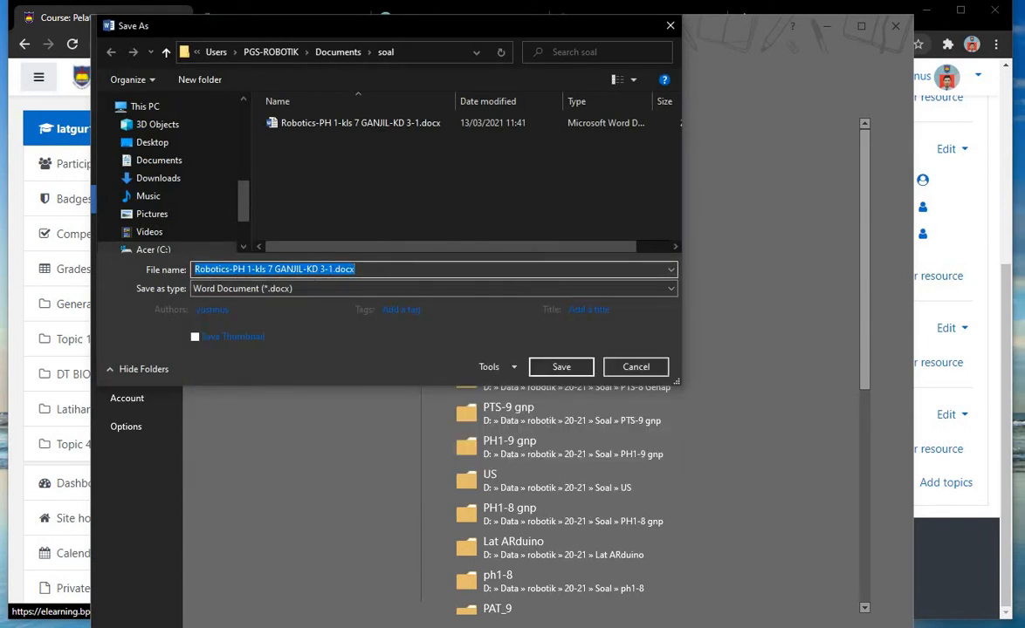
left_click(320, 270)
left_click_drag(332, 270, 256, 270)
key("BackSpace")
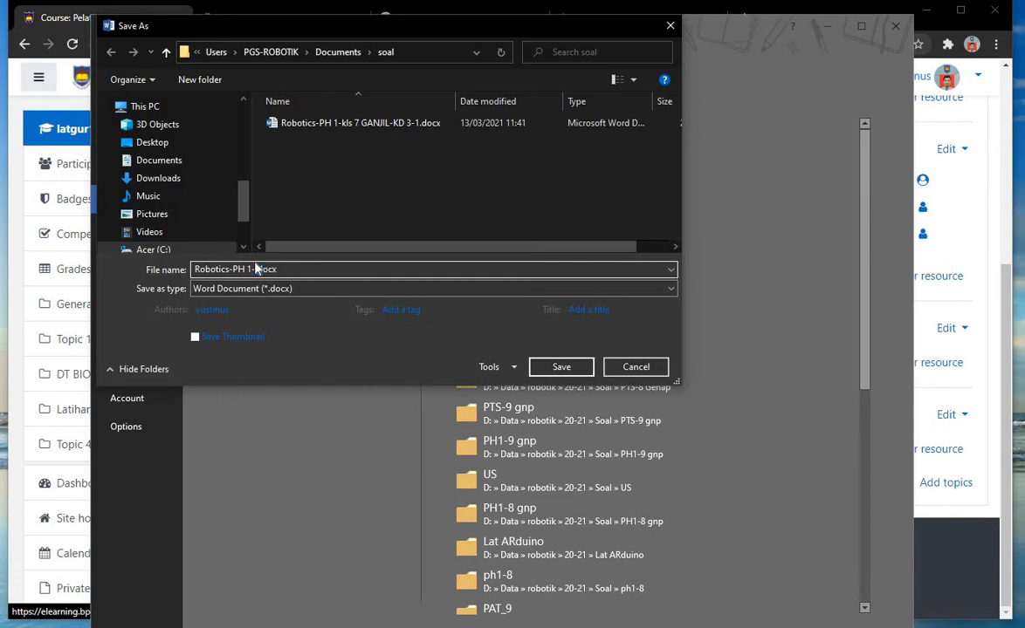
key("BackSpace")
key("BackSpace")
Set the file type to Rich Text Format (*.rtf) and save the copy as Robotics-PH 1.rtf
left_click(541, 289)
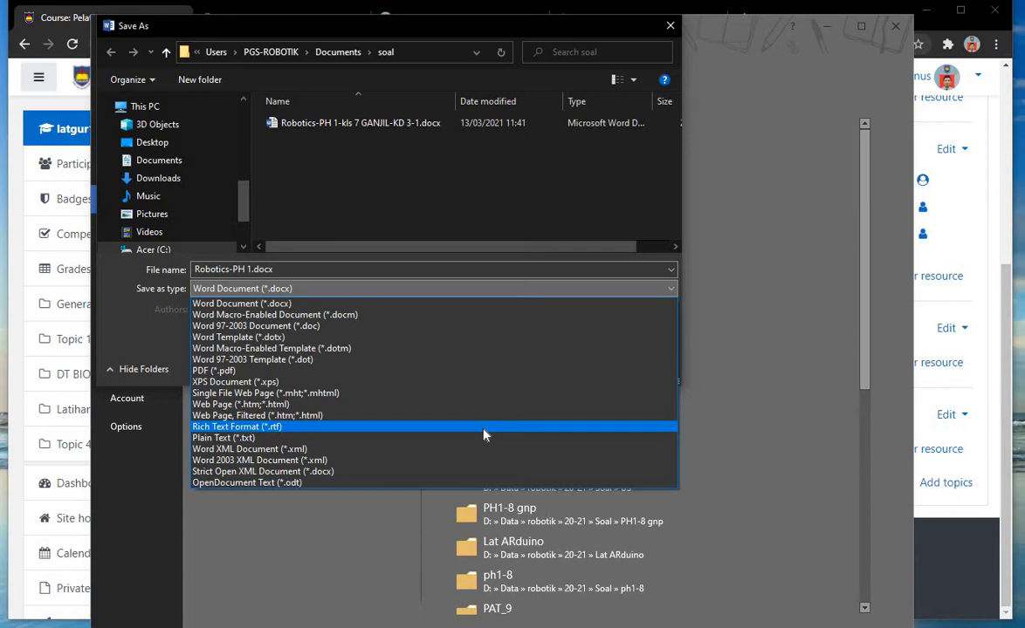
left_click(313, 434)
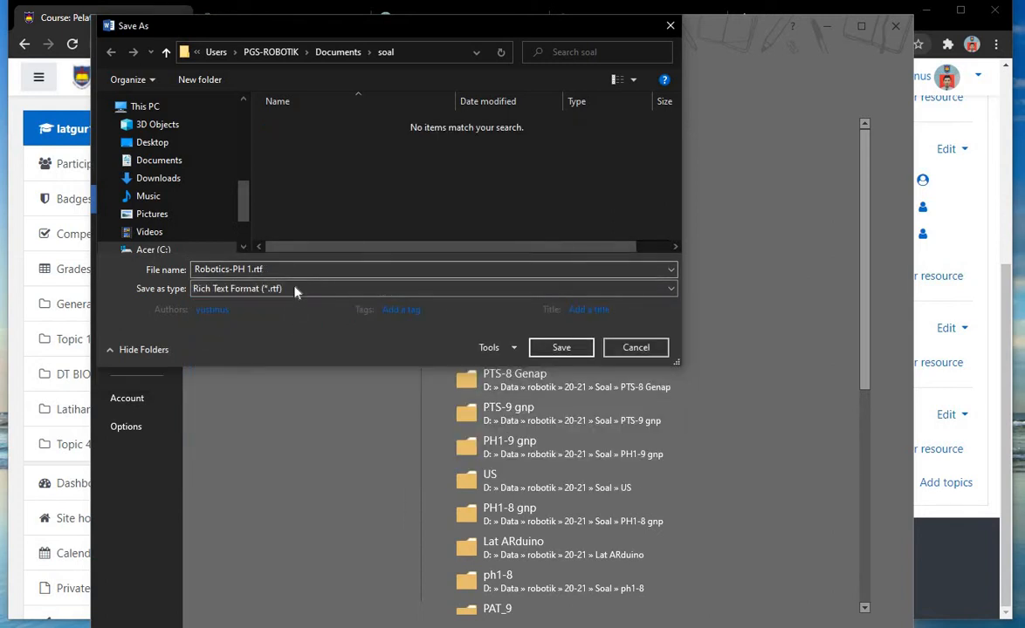
left_click(581, 341)
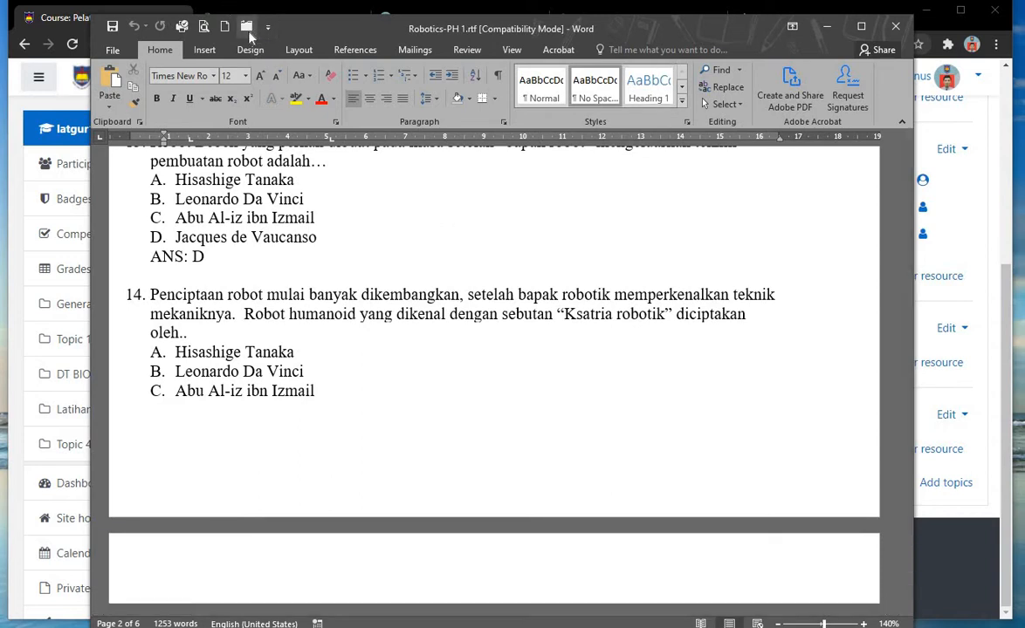
Close the Robotics-PH 1.rtf document and launch ExamView ImportUtility
key("alt+F4")
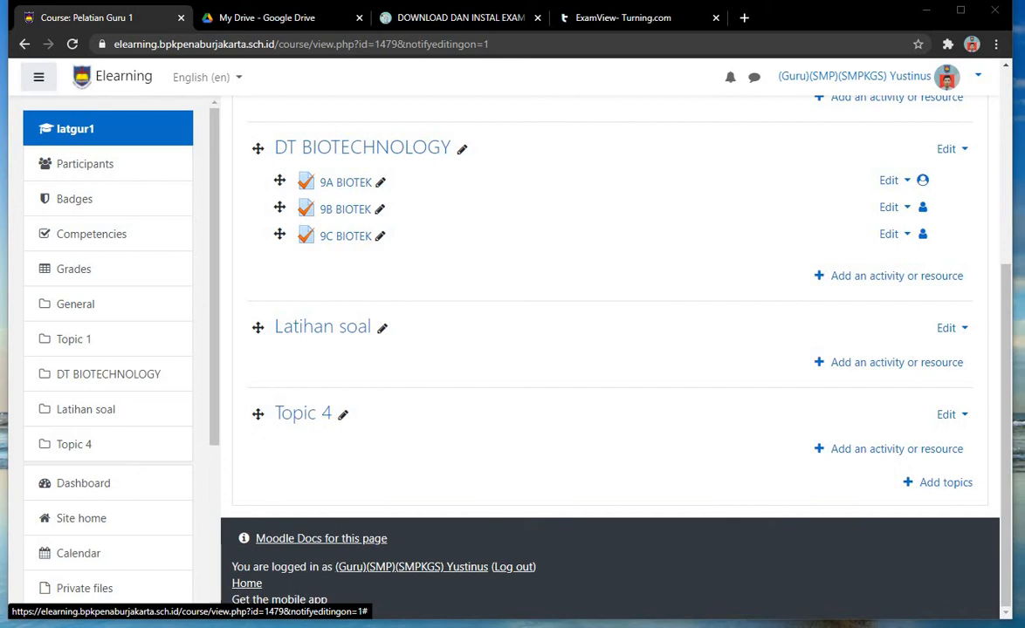
key("super")
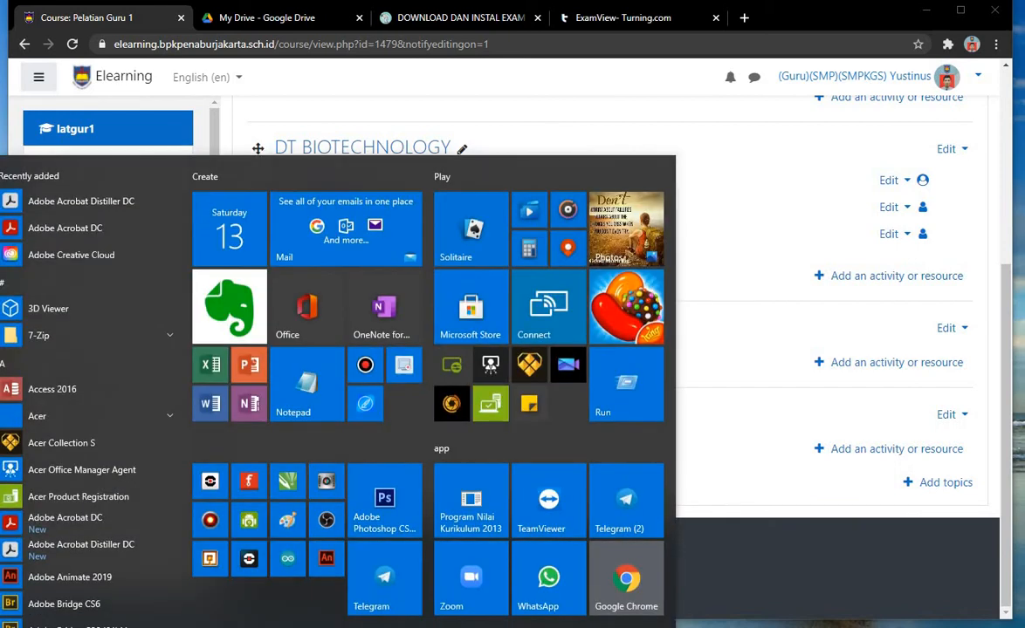
key("super")
key("super")
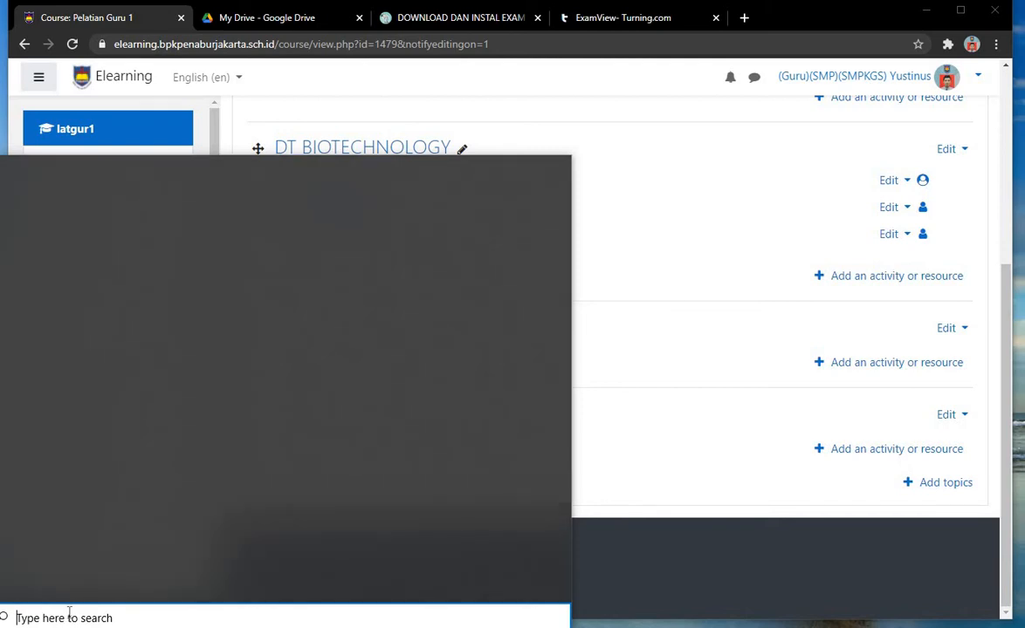
type("exa")
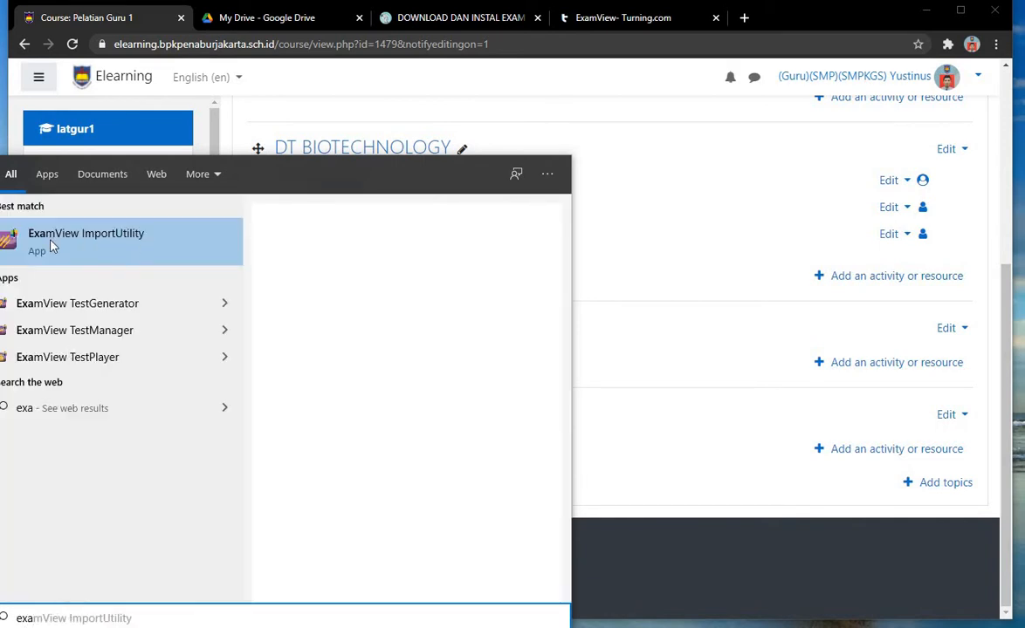
left_click(123, 241)
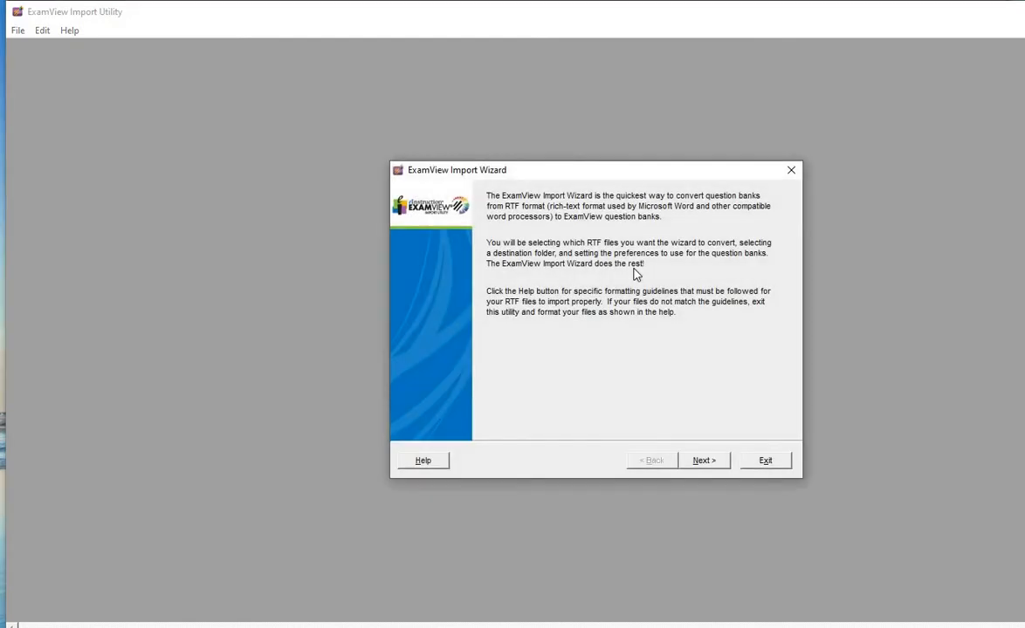
Set the import wizard's source folder to "soal" under Documents and add Robotics-PH 1.rtf to the files for conversion
left_click(703, 461)
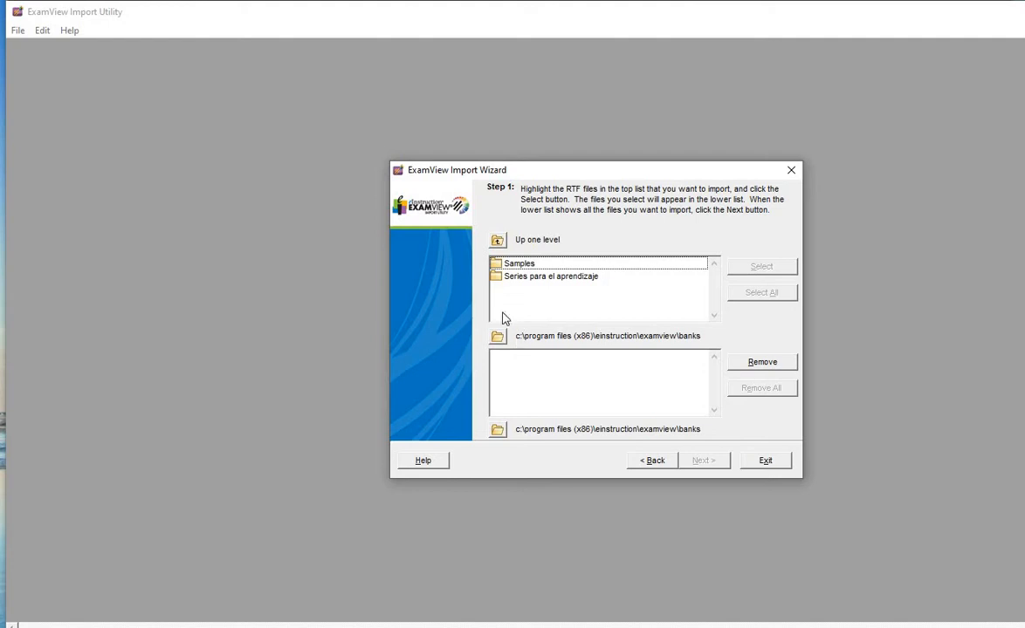
left_click(496, 338)
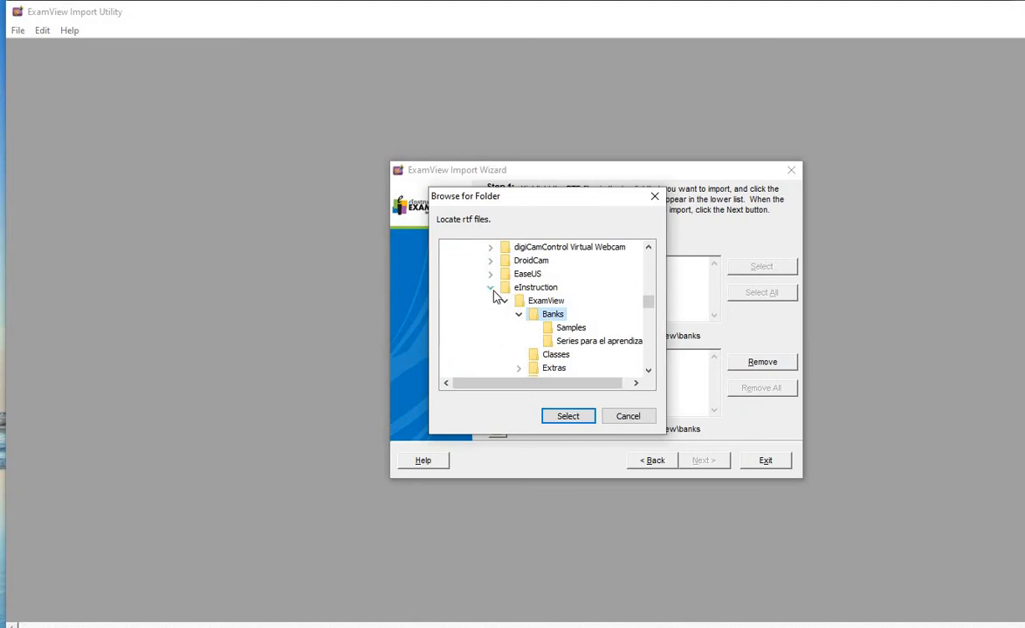
left_click(489, 288)
scroll(485, 314, "up", 10)
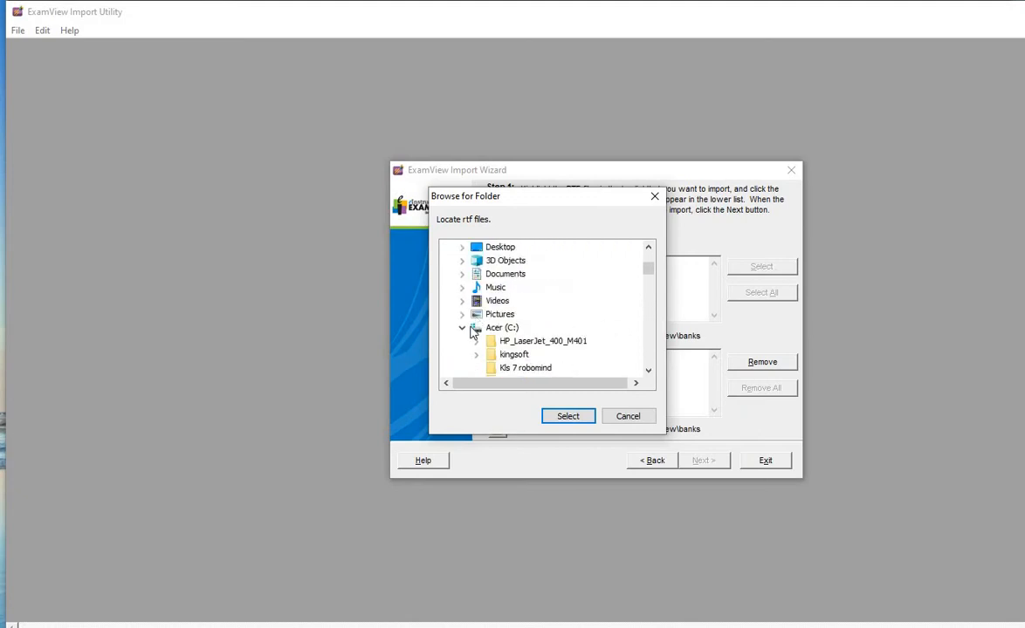
left_click(463, 274)
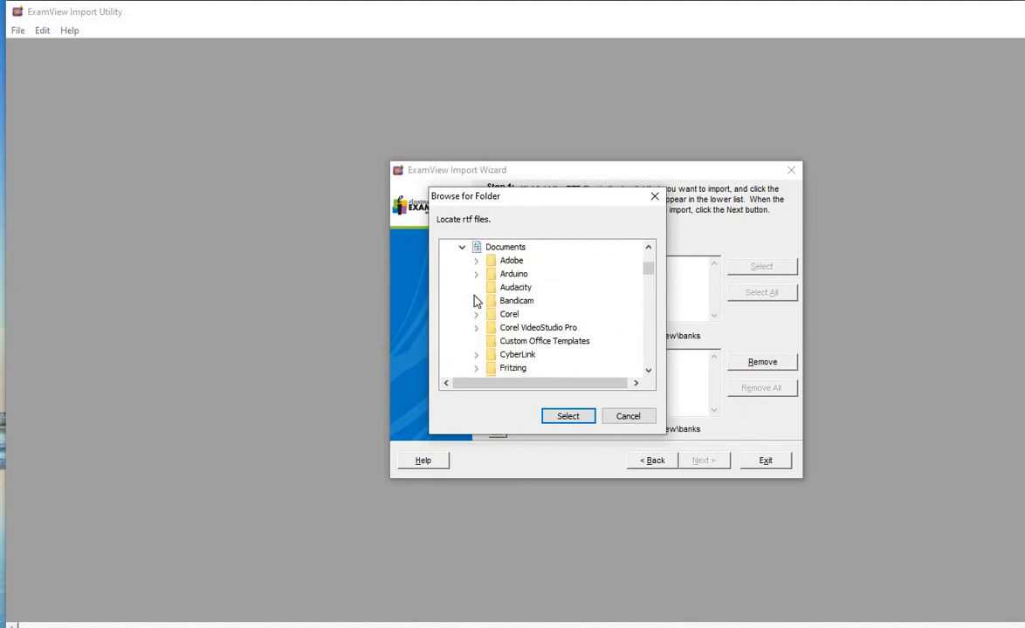
scroll(478, 301, "down", 3)
scroll(487, 312, "down", 1)
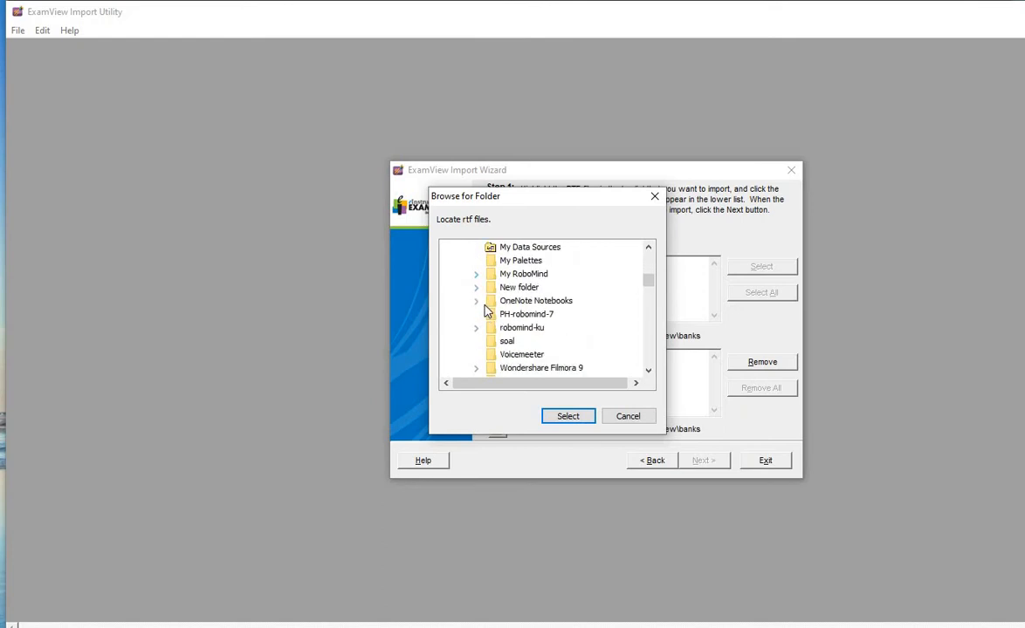
left_click(508, 341)
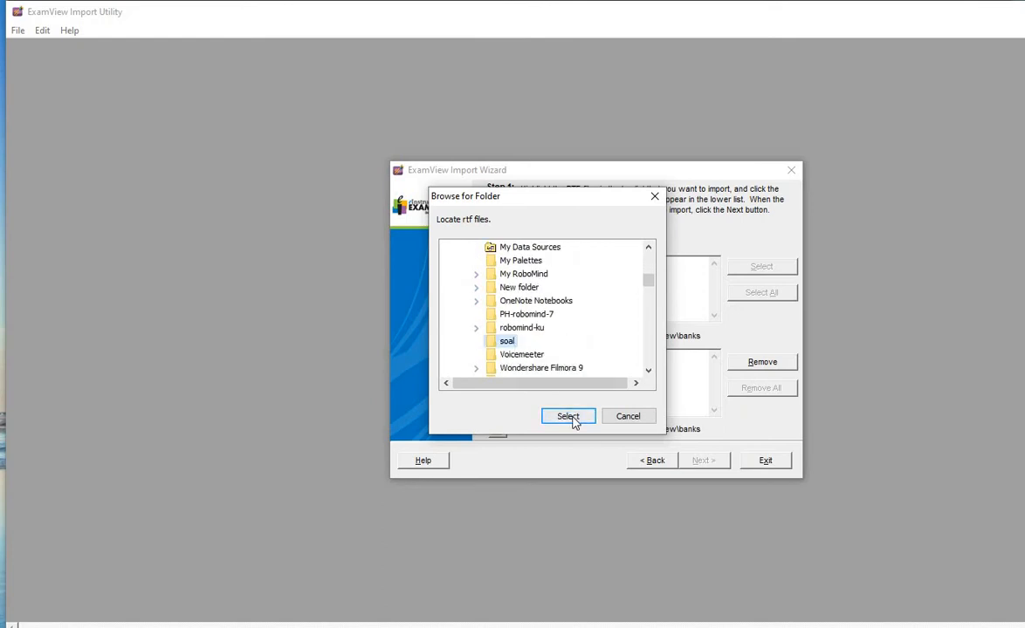
left_click(571, 418)
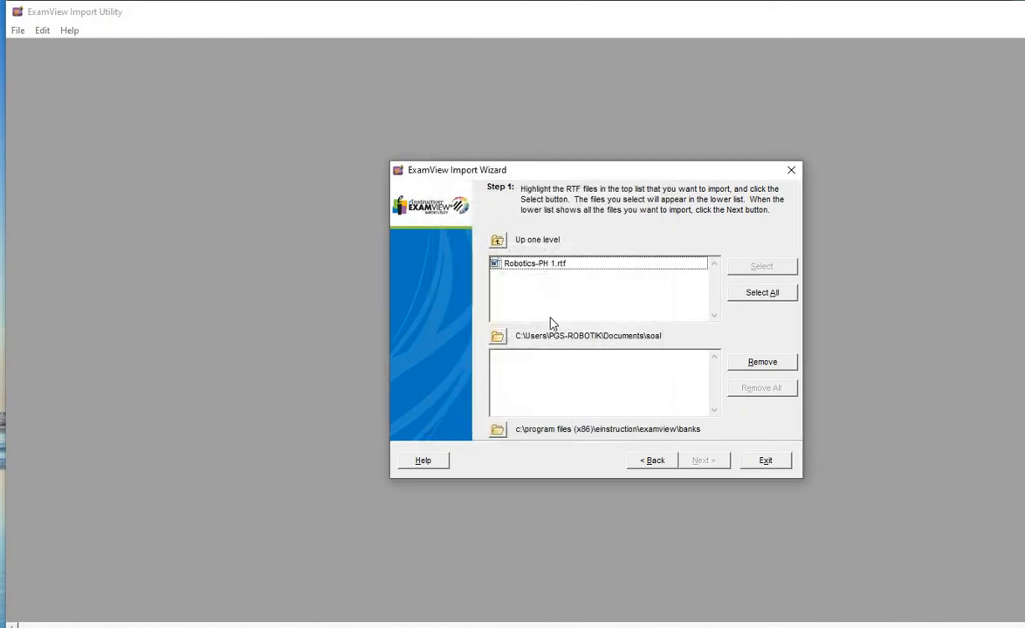
left_click(538, 264)
left_click(773, 268)
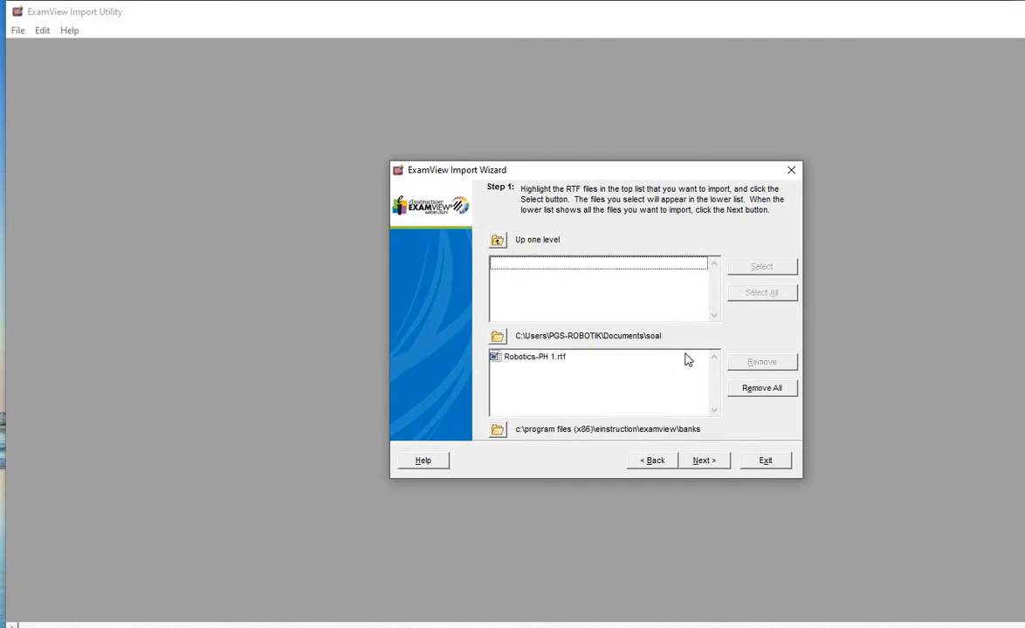
Set the destination folder for the converted bank files to "soal" under Documents
left_click(498, 430)
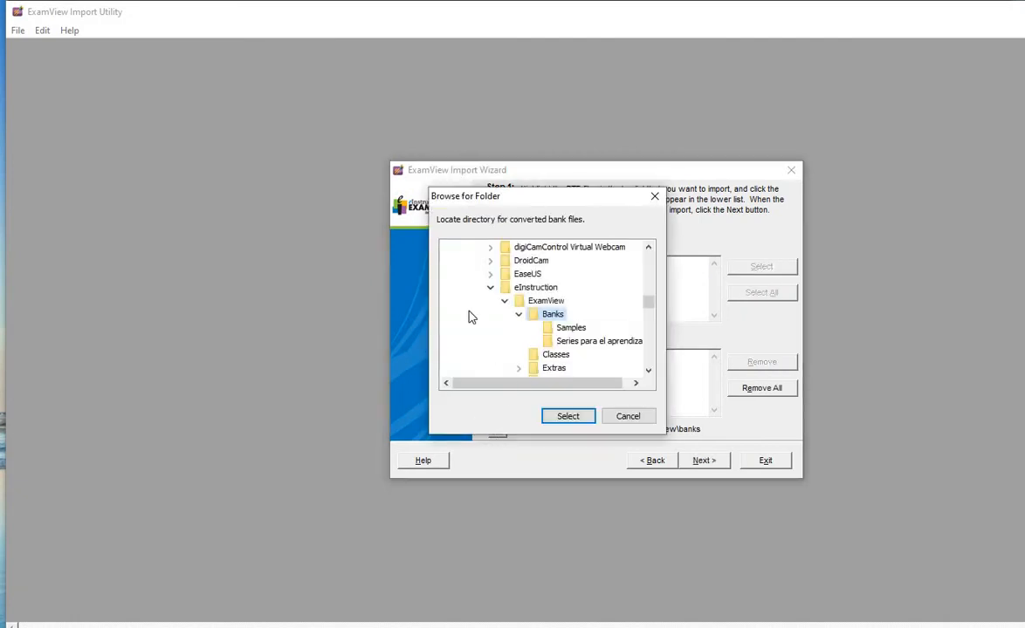
left_click(490, 287)
scroll(506, 314, "down", 1)
scroll(504, 319, "up", 3)
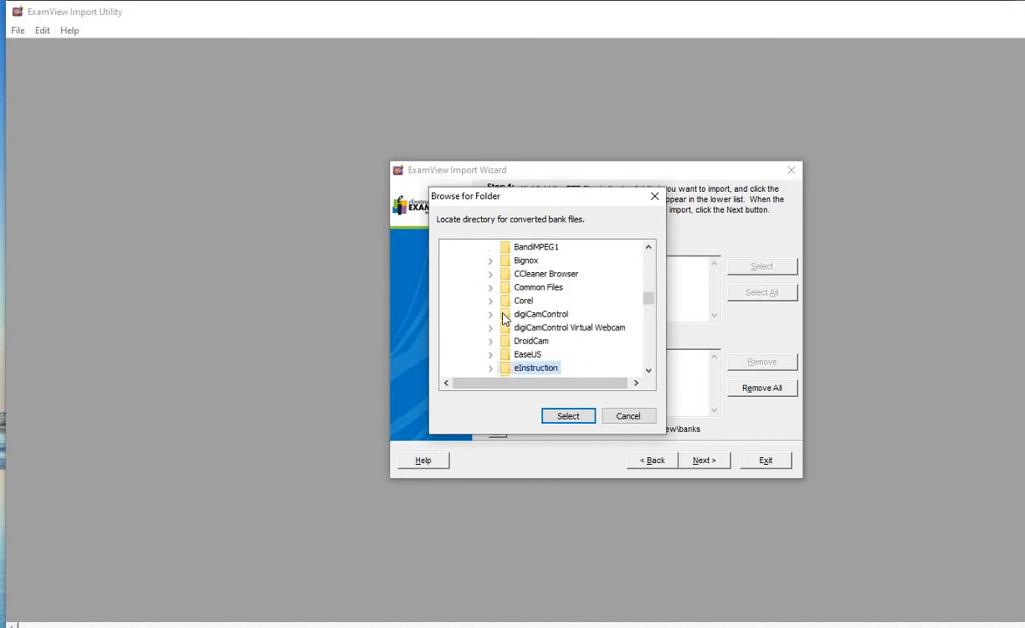
scroll(488, 340, "up", 3)
left_click(475, 356)
scroll(464, 336, "up", 5)
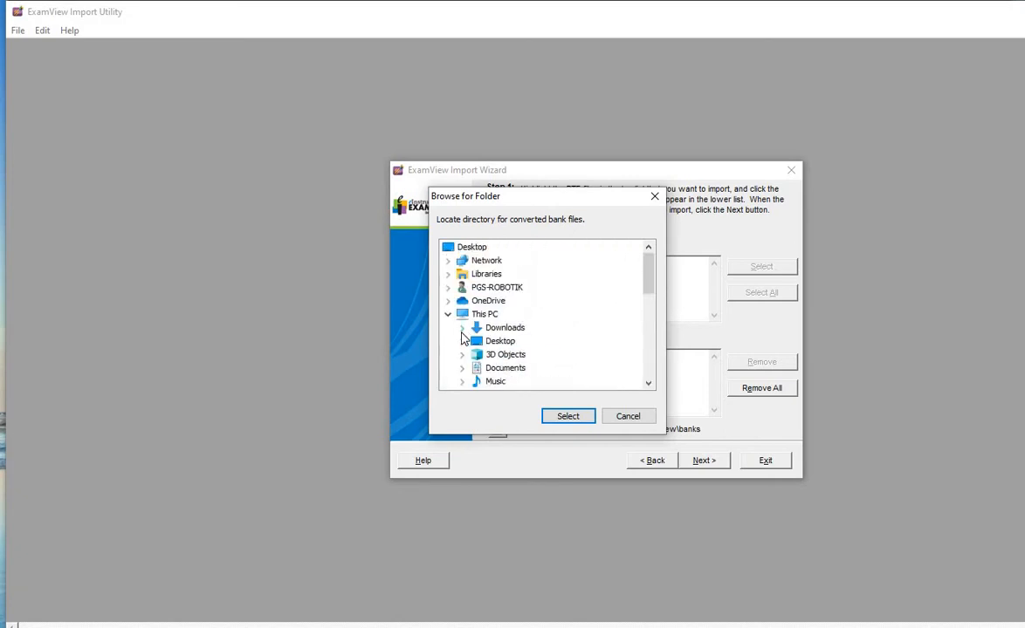
scroll(463, 339, "down", 2)
left_click(506, 288)
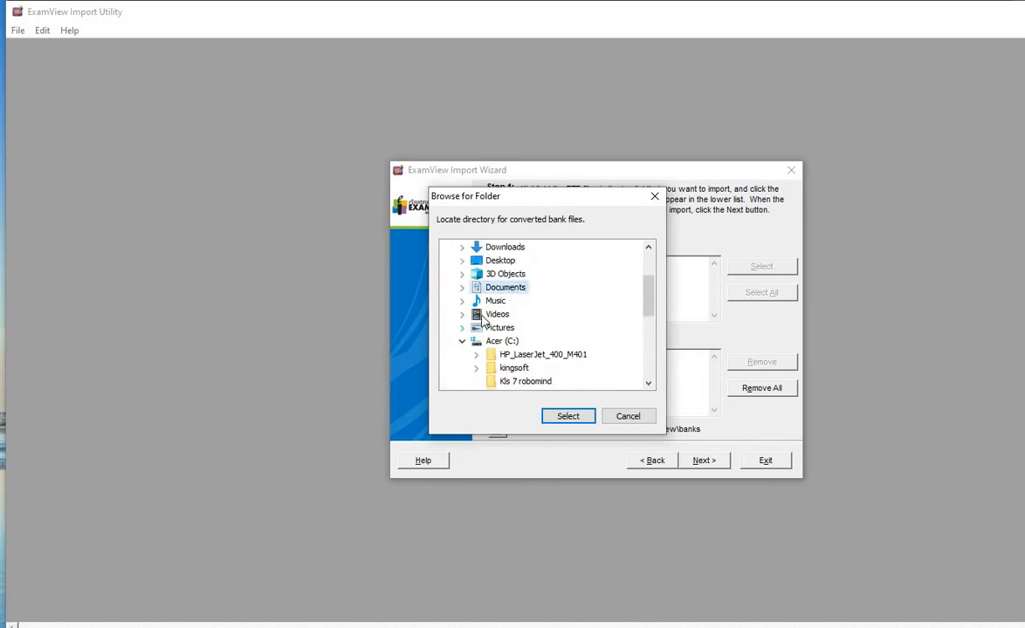
left_click(462, 287)
scroll(489, 345, "down", 4)
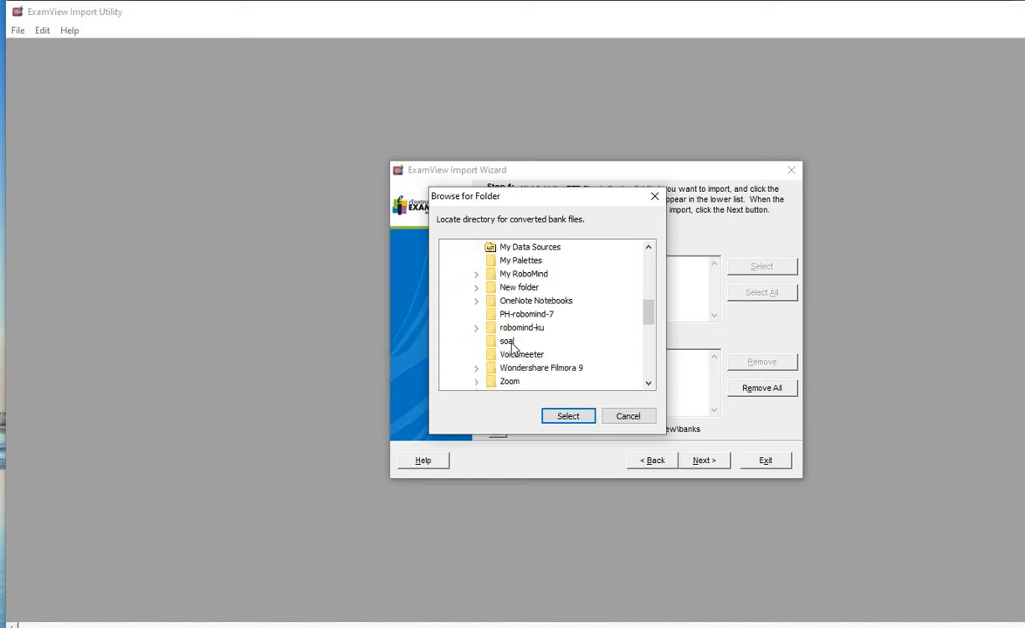
left_click(506, 341)
left_click(567, 416)
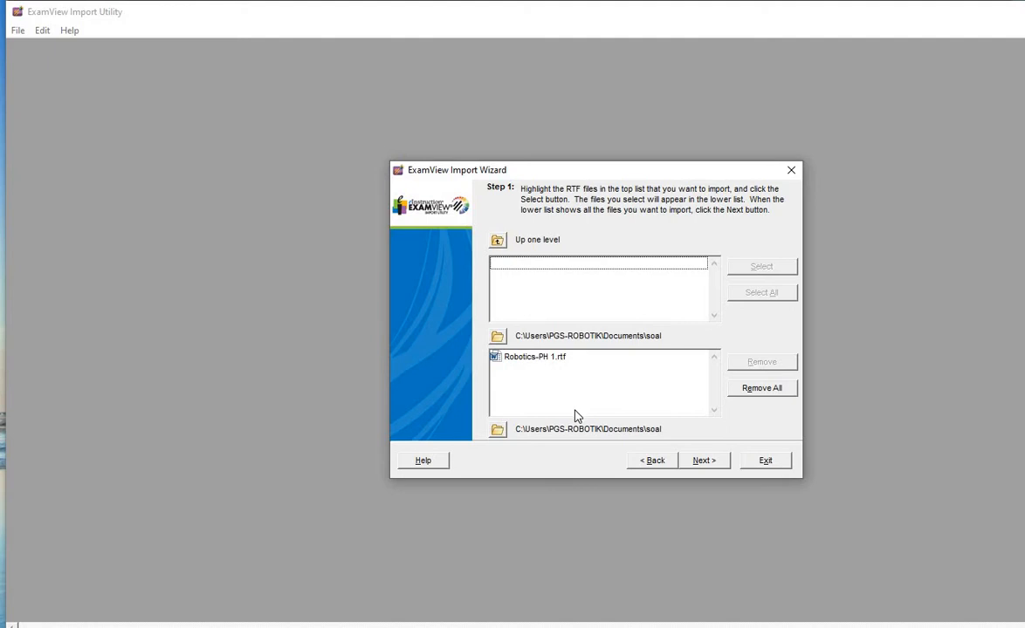
Accept the wizard's default question bank preferences and identifying keywords, and run the import of the RTF file
left_click(718, 464)
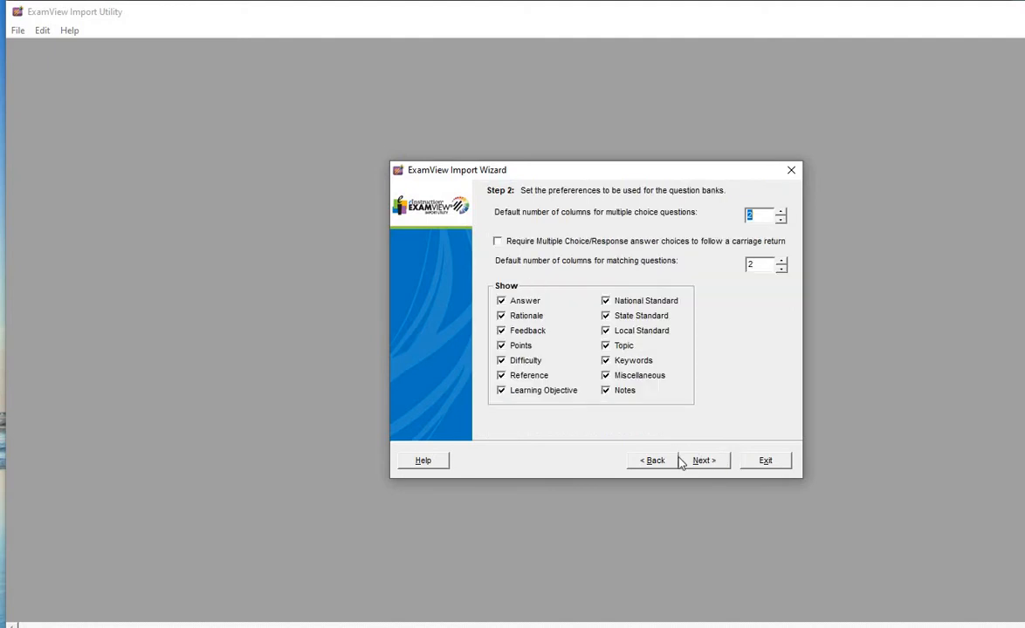
left_click(702, 461)
left_click(702, 461)
left_click(702, 461)
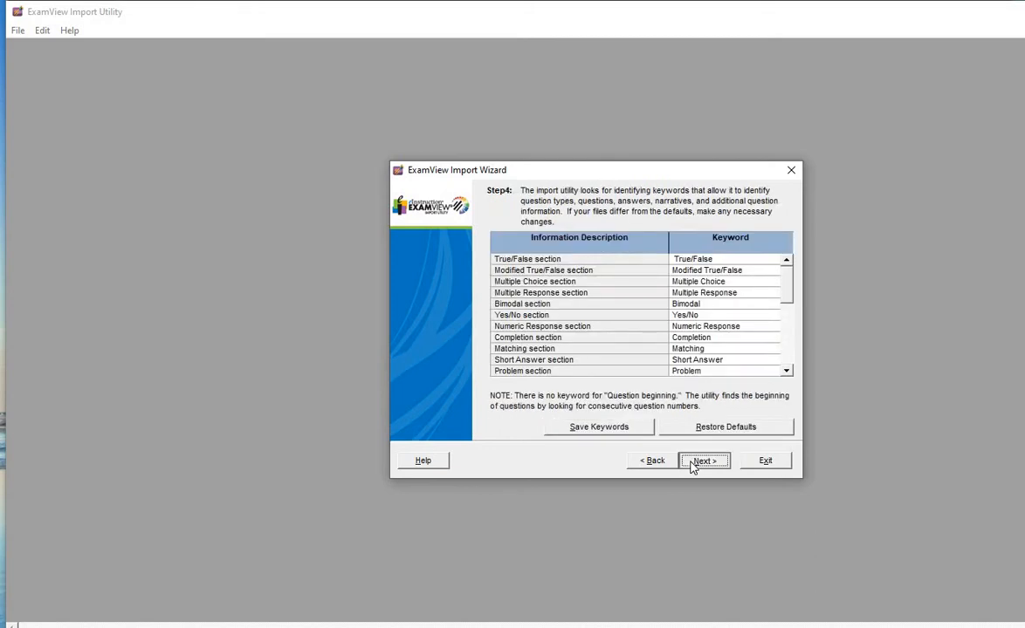
left_click(703, 461)
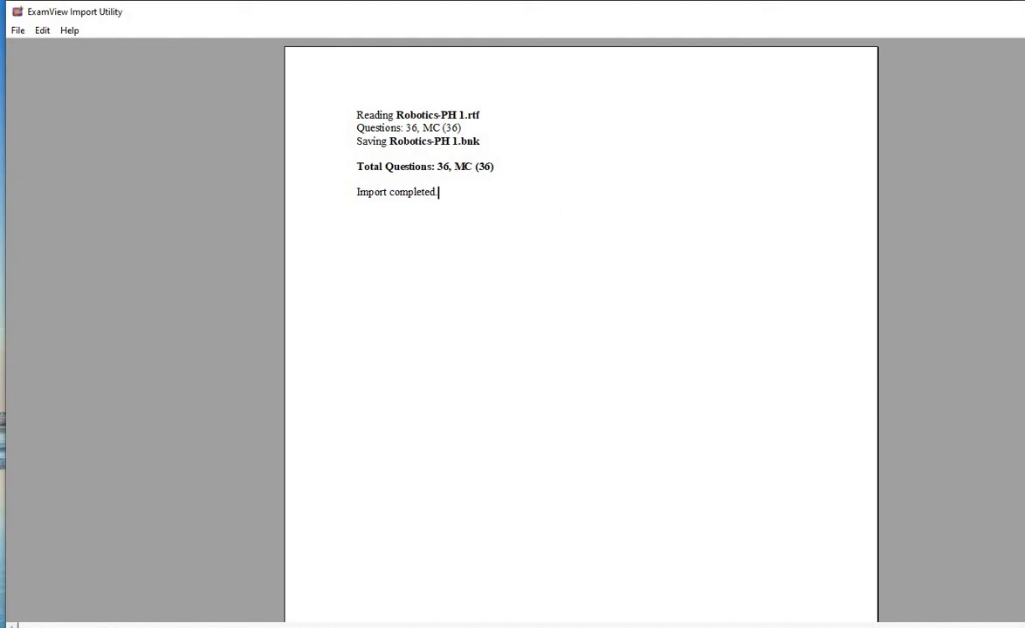
Find and launch ExamView TestGenerator
left_click(55, 617)
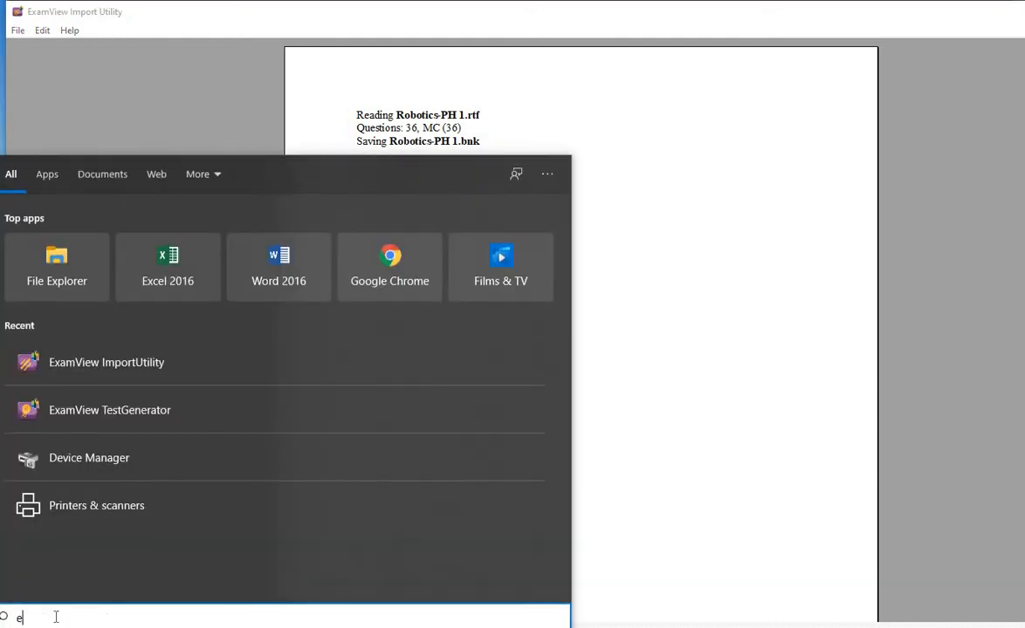
type("exam")
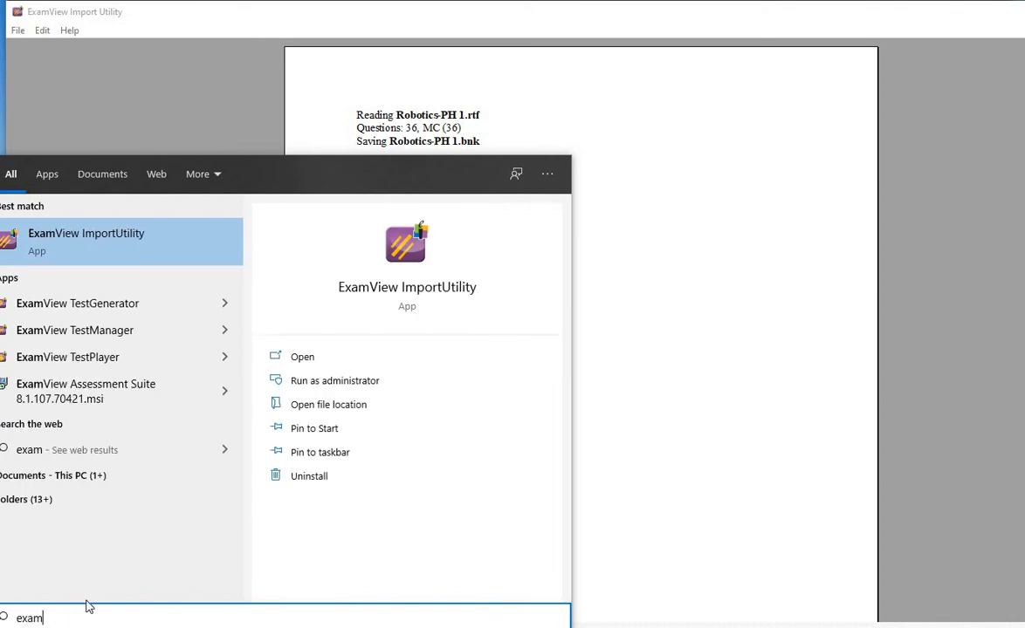
left_click(143, 305)
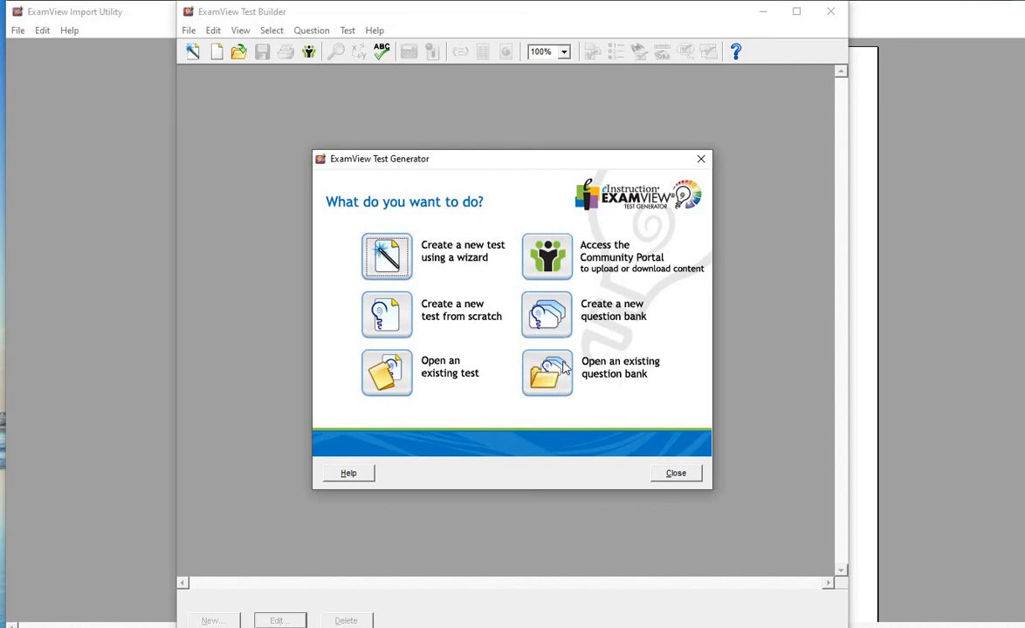
Open the existing question bank Robotics-PH 1.bnk from the "soal" folder under Documents
left_click(556, 384)
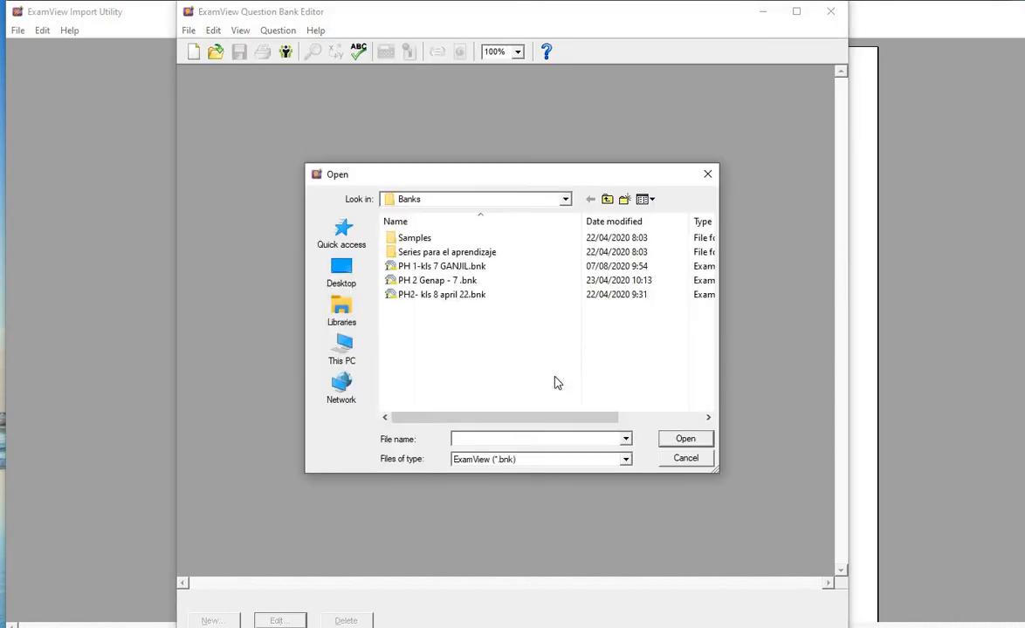
left_click(566, 200)
left_click(566, 200)
left_click(565, 200)
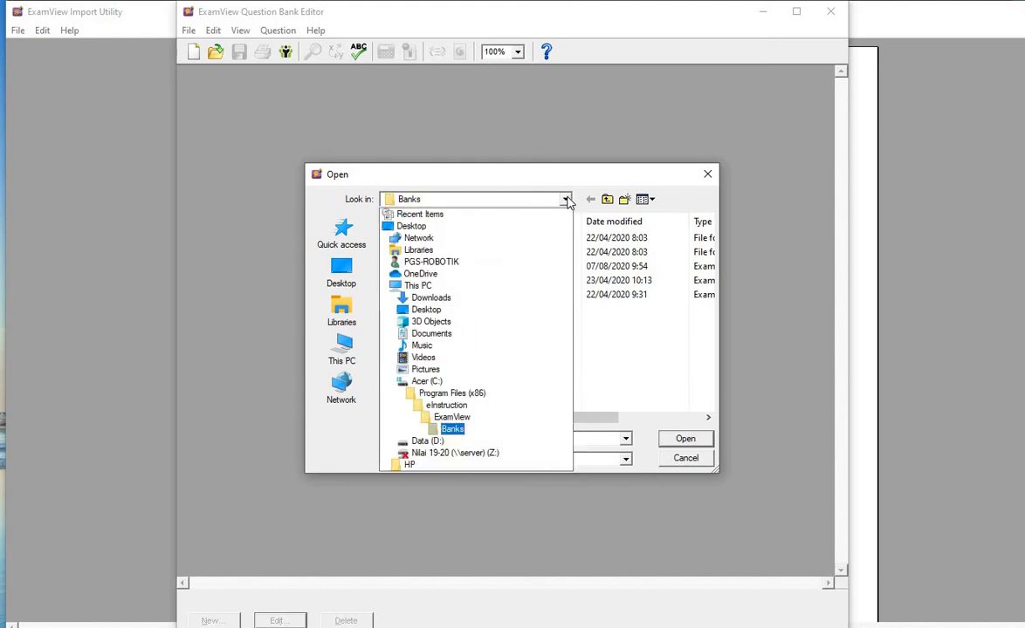
left_click(503, 332)
scroll(476, 323, "down", 4)
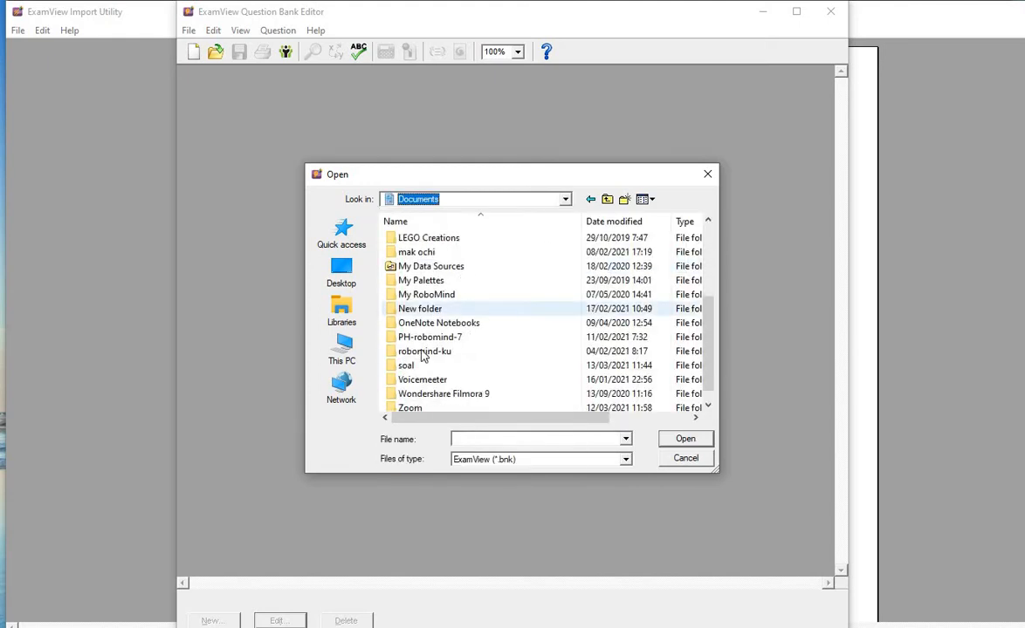
double_click(407, 352)
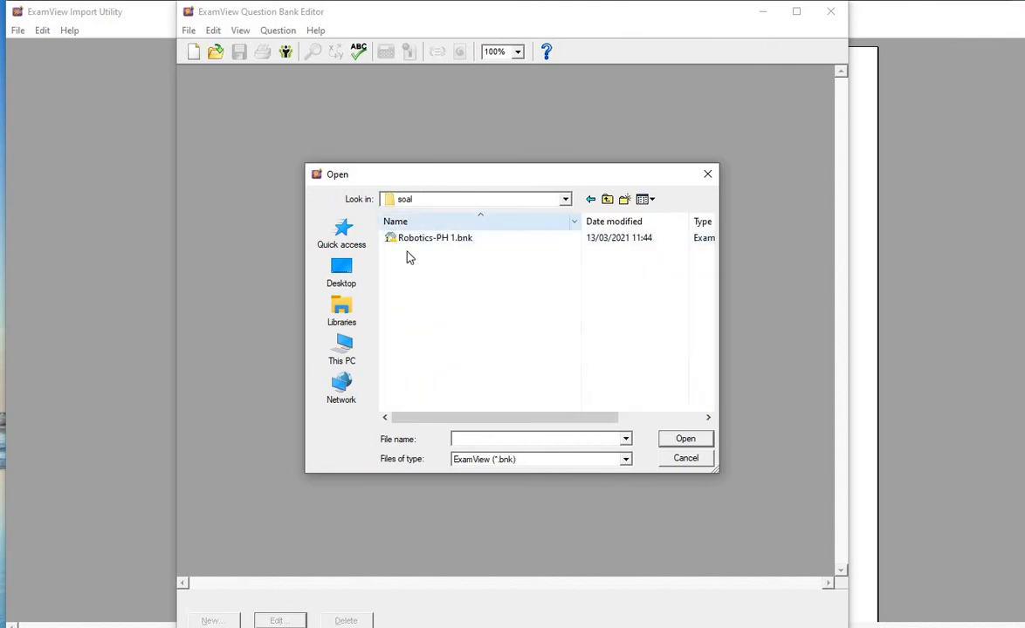
left_click(464, 241)
left_click(665, 438)
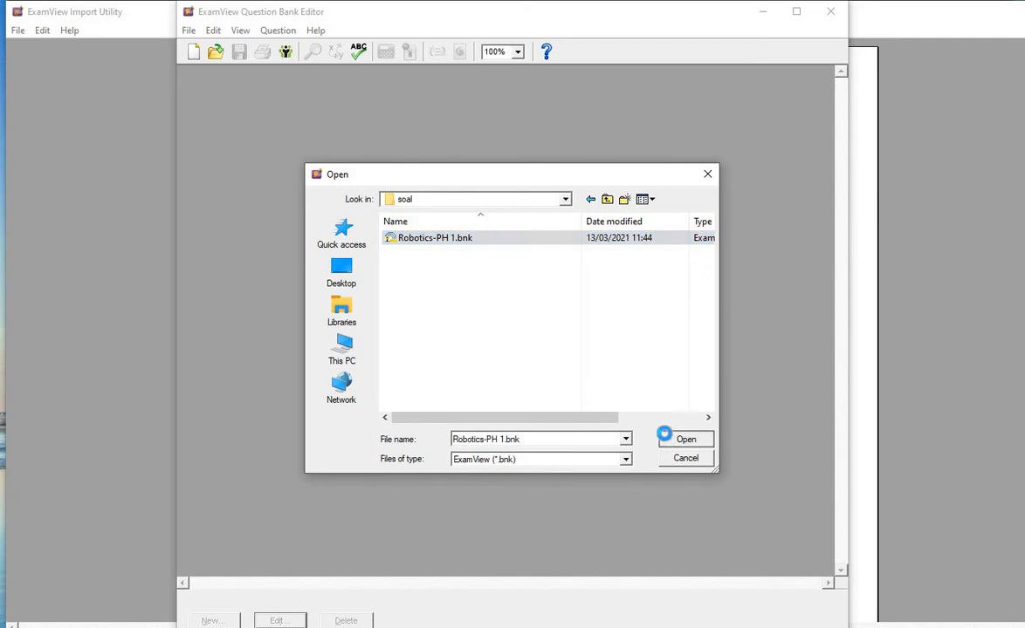
Review the imported questions, answer choices, answer keys and pictures through to question 36
scroll(590, 218, "down", 6)
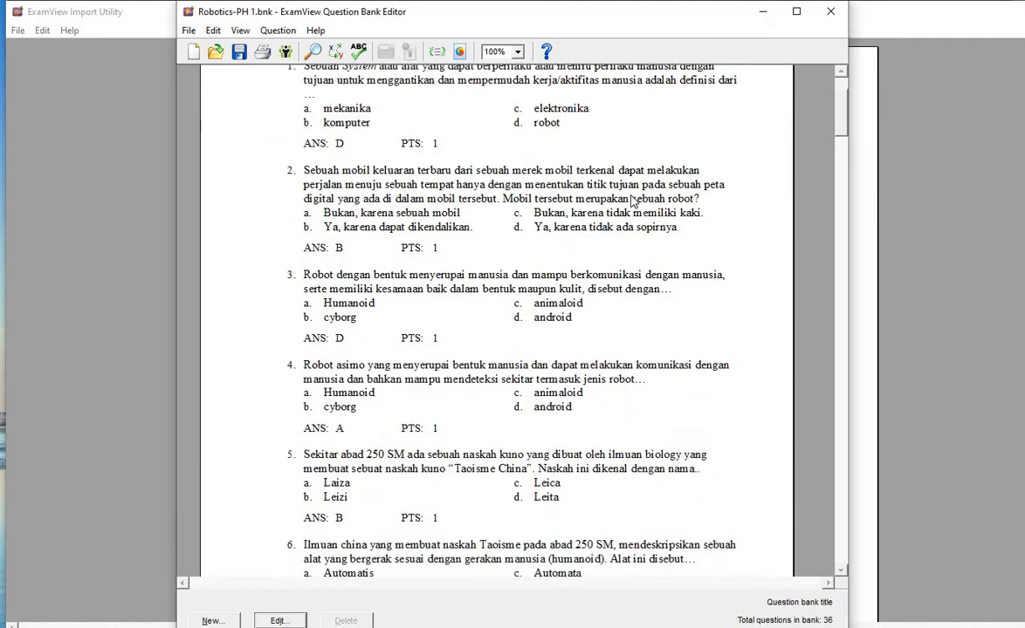
scroll(590, 218, "down", 20)
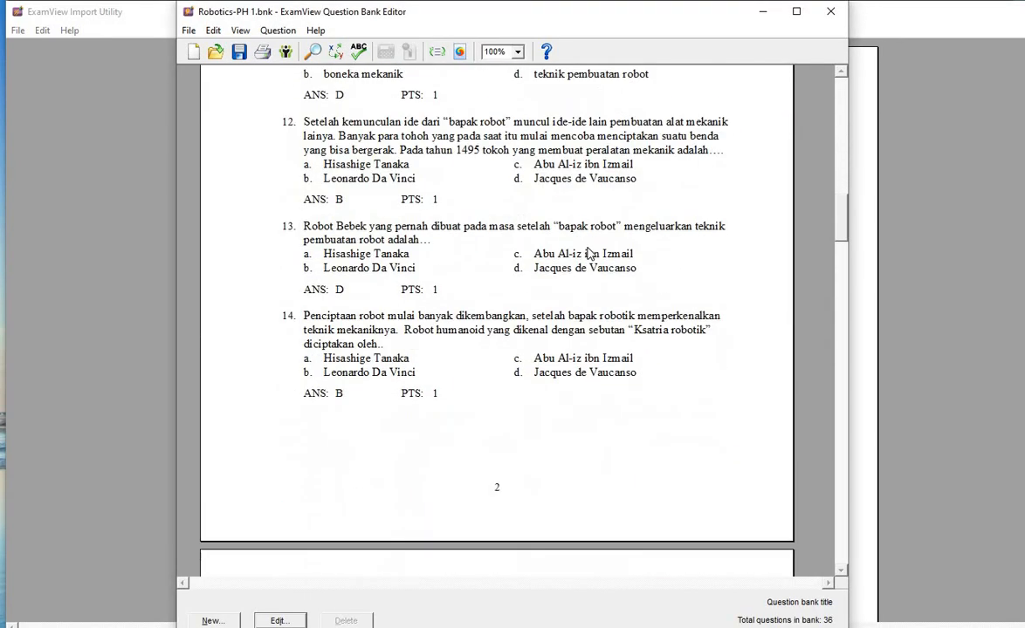
scroll(598, 247, "down", 20)
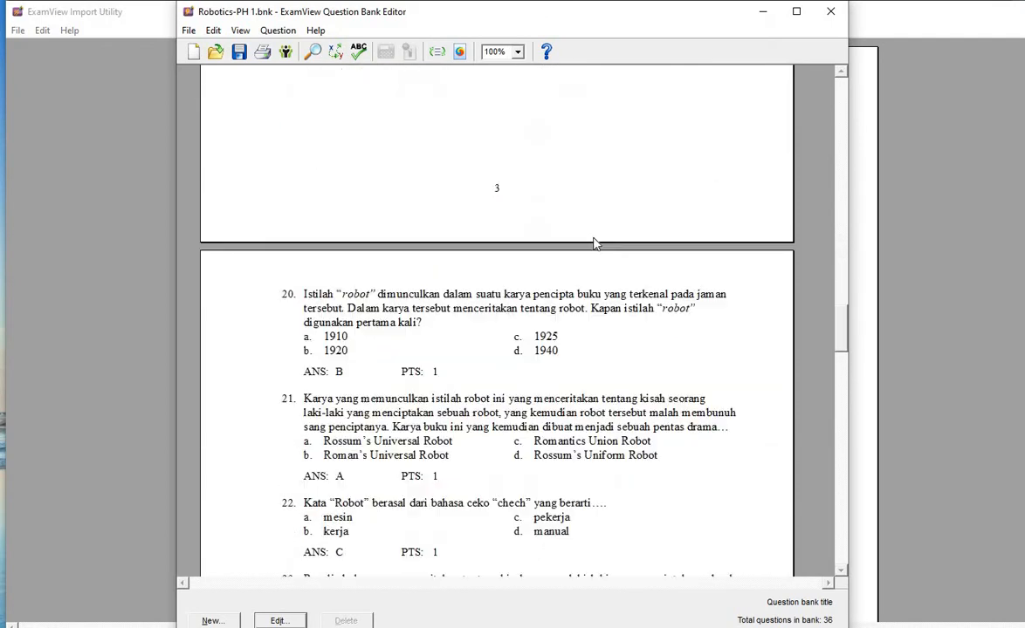
scroll(590, 249, "down", 20)
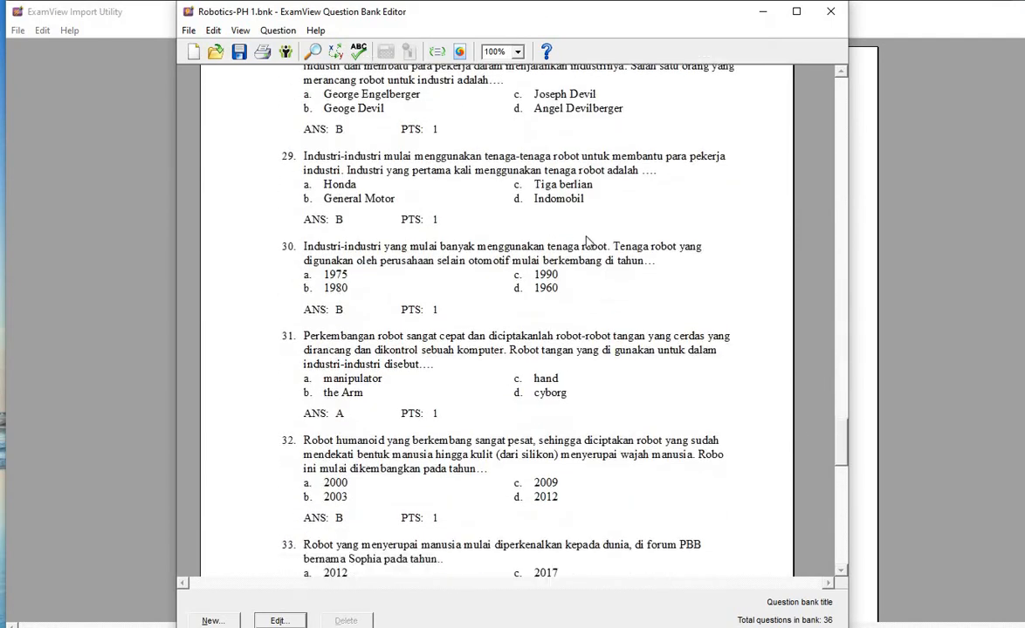
scroll(587, 237, "down", 12)
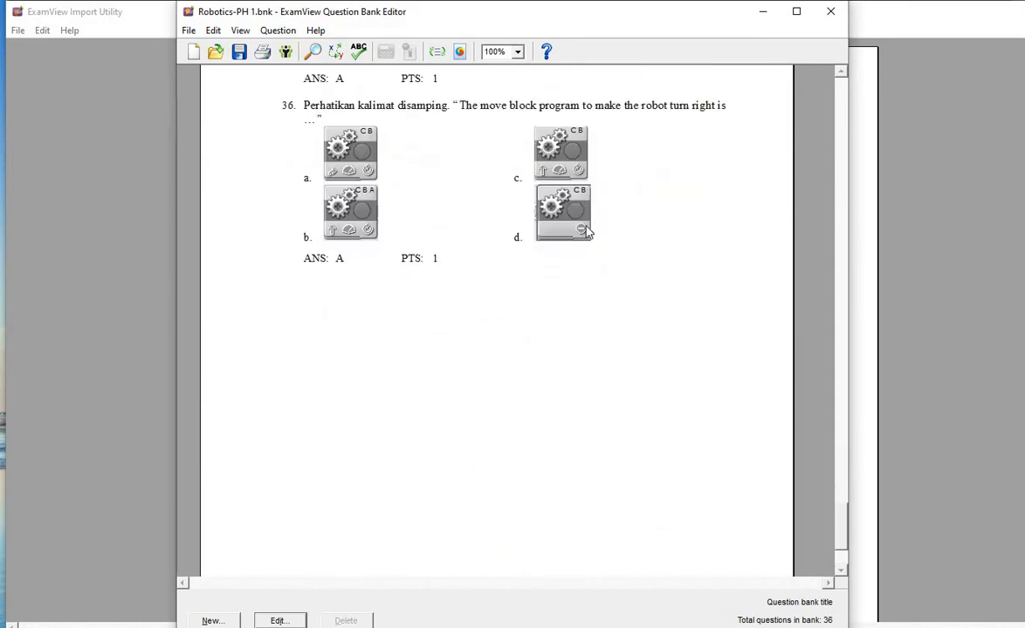
Set the question bank's title to "Soal PH1" and its subtitle to "Kelas 7 semester ganjil"
scroll(595, 231, "up", 5)
scroll(596, 229, "up", 20)
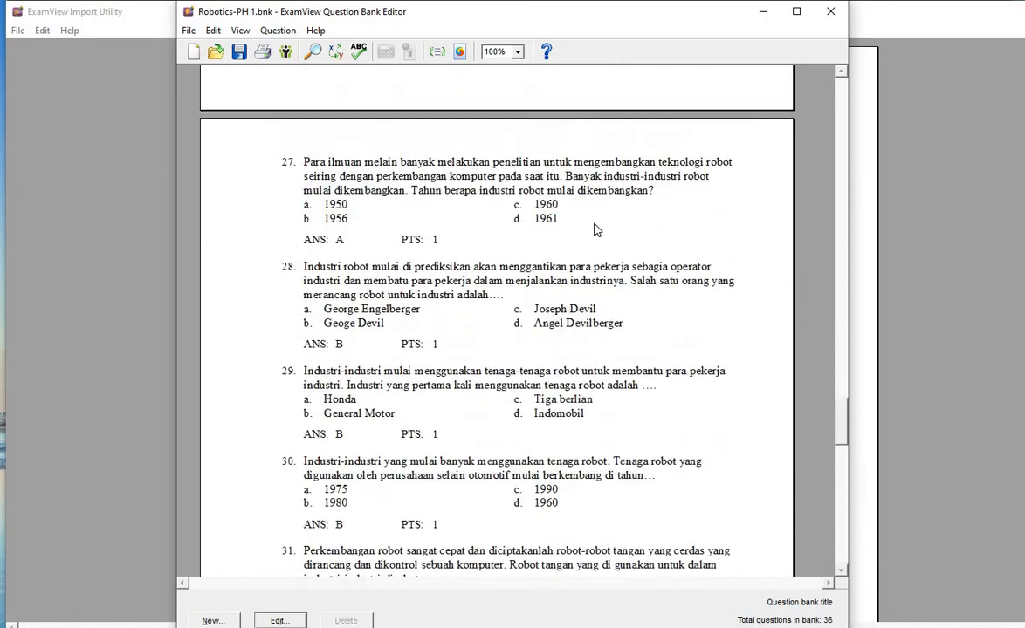
left_click_drag(842, 394, 848, 63)
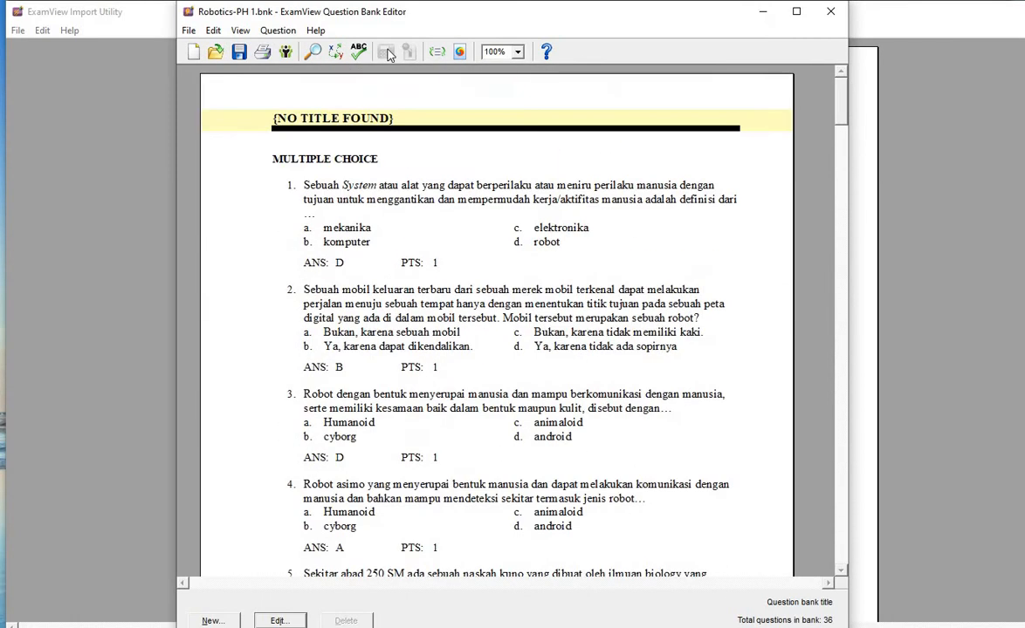
double_click(323, 123)
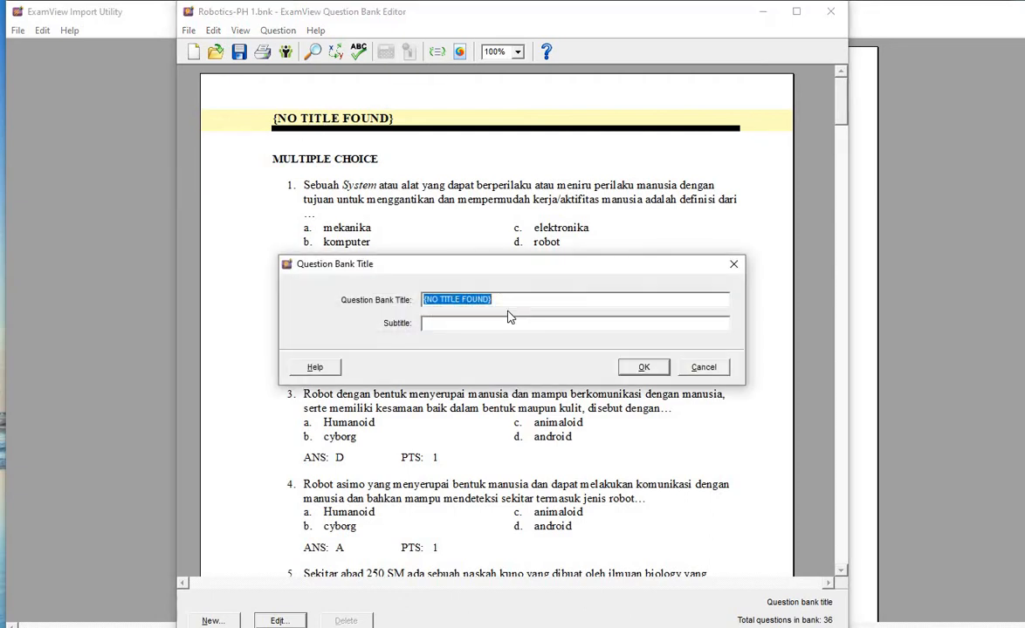
type("Soal PH1")
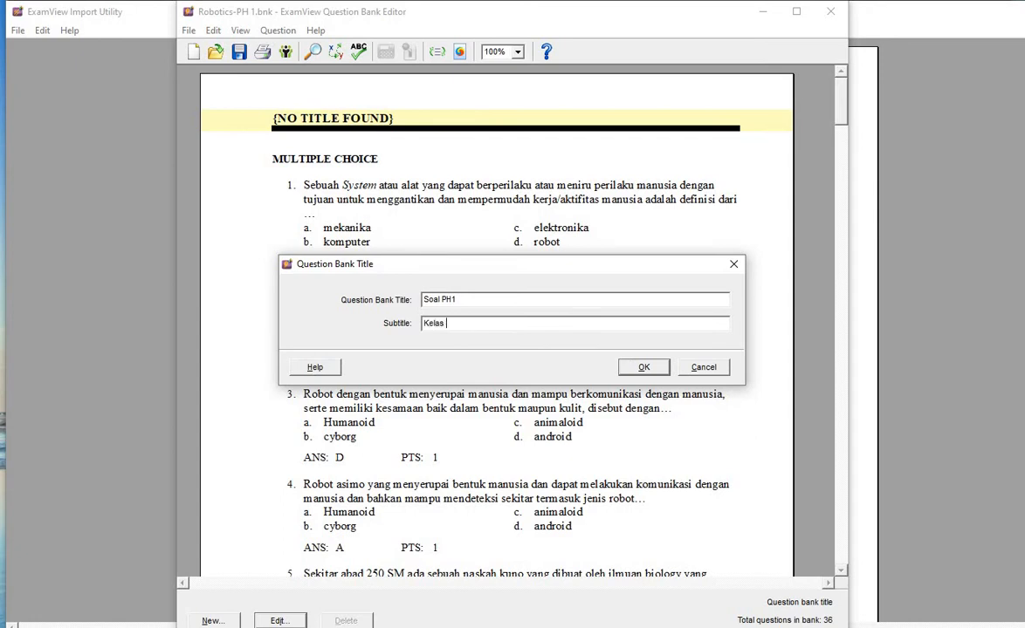
type("Kelas 7 semester ganjil")
left_click(646, 365)
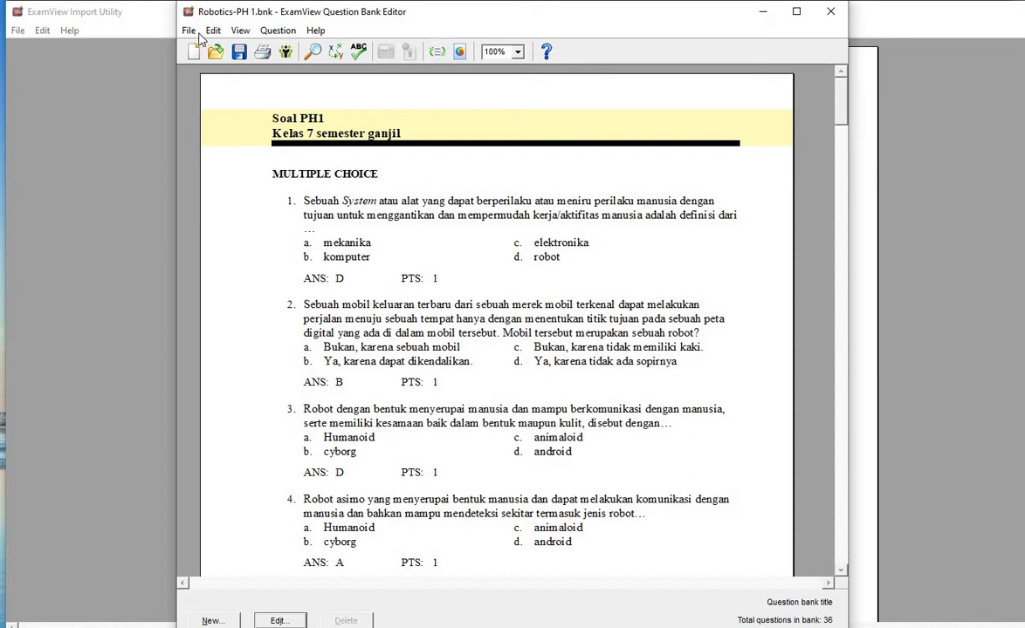
Export the question bank in Blackboard 7.1-9.0 format as "ph1" in the "soal" folder, with the pool name "ph1 kelas 7"
scroll(304, 250, "down", 4)
scroll(150, 91, "up", 3)
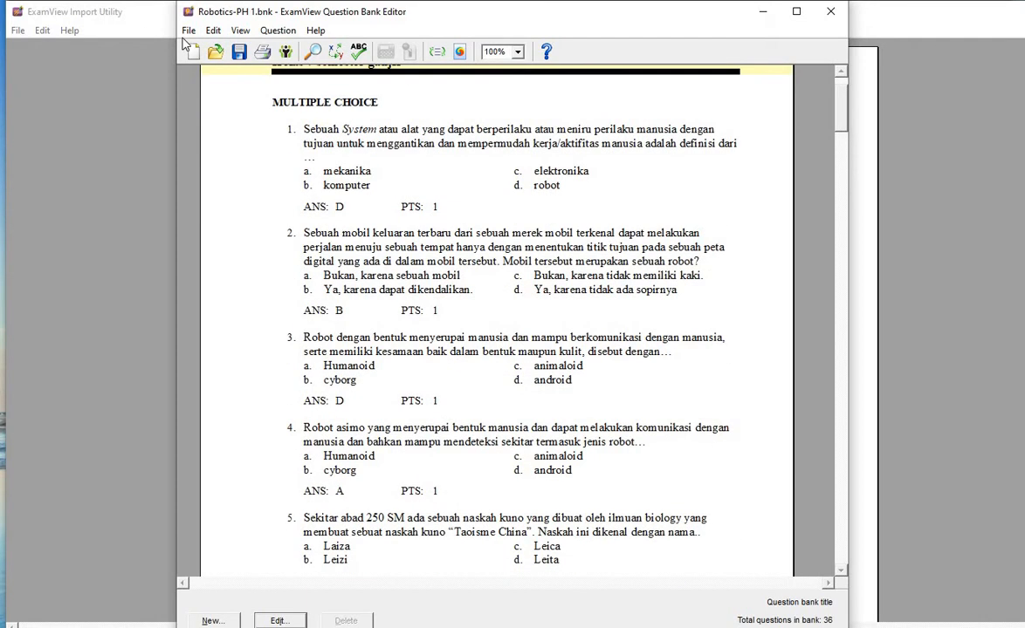
left_click(188, 31)
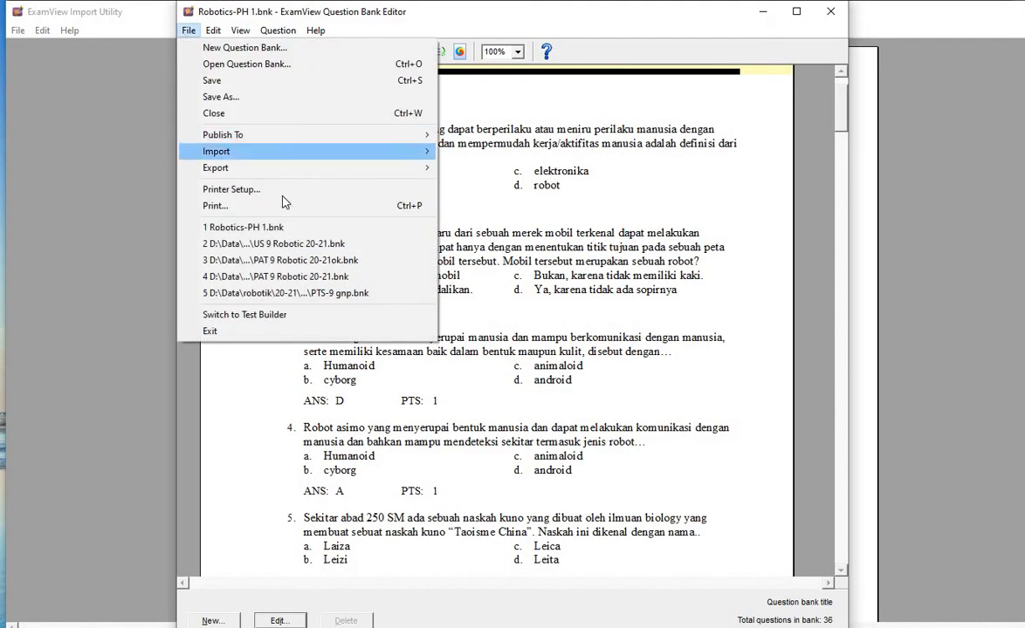
mouse_move(291, 169)
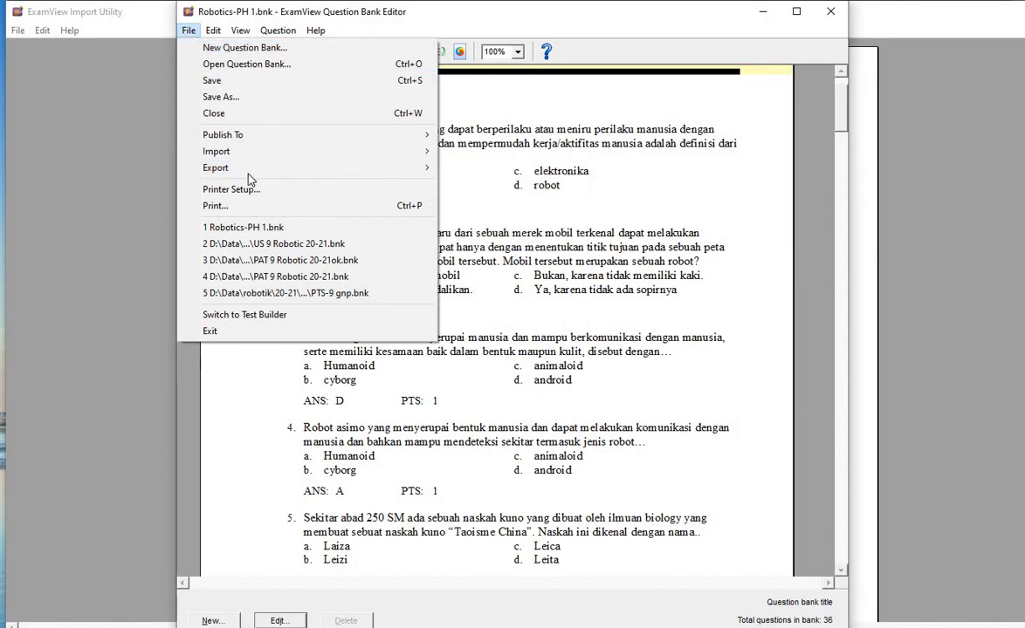
mouse_move(418, 167)
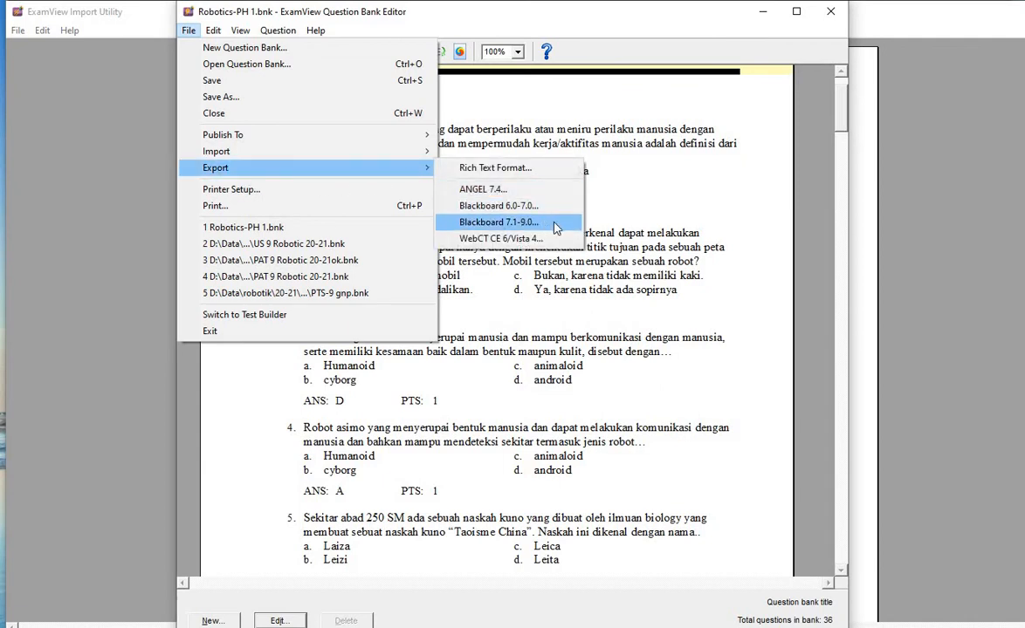
left_click(555, 225)
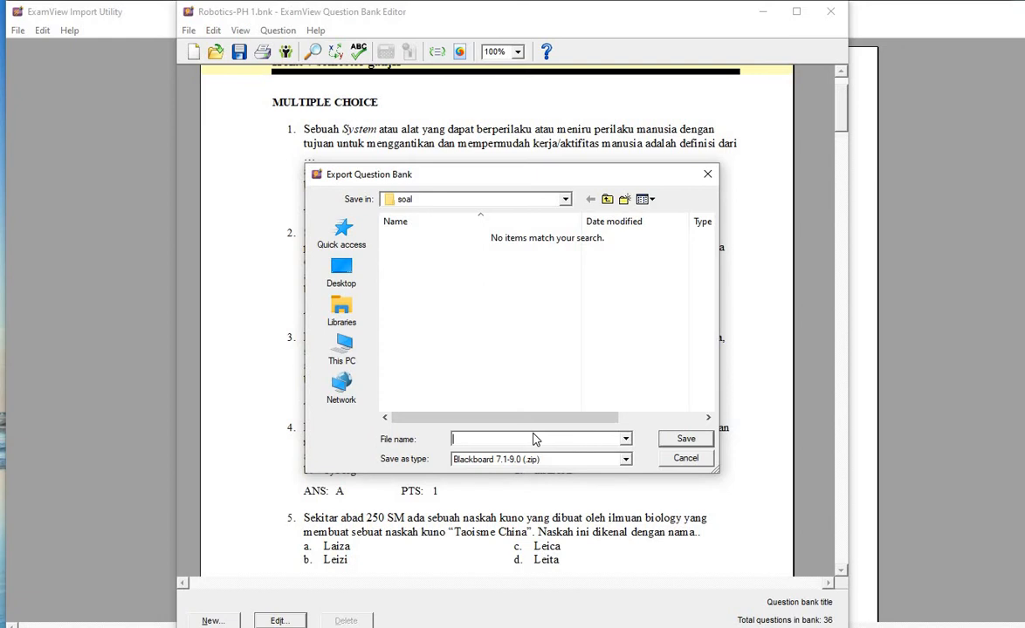
type("ph1")
left_click(565, 200)
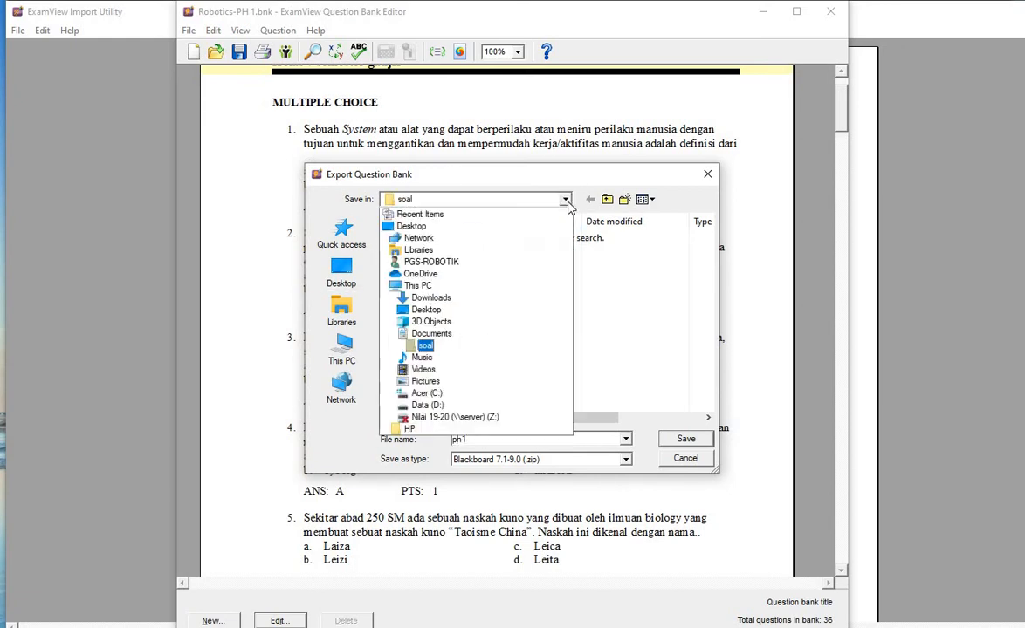
left_click(336, 185)
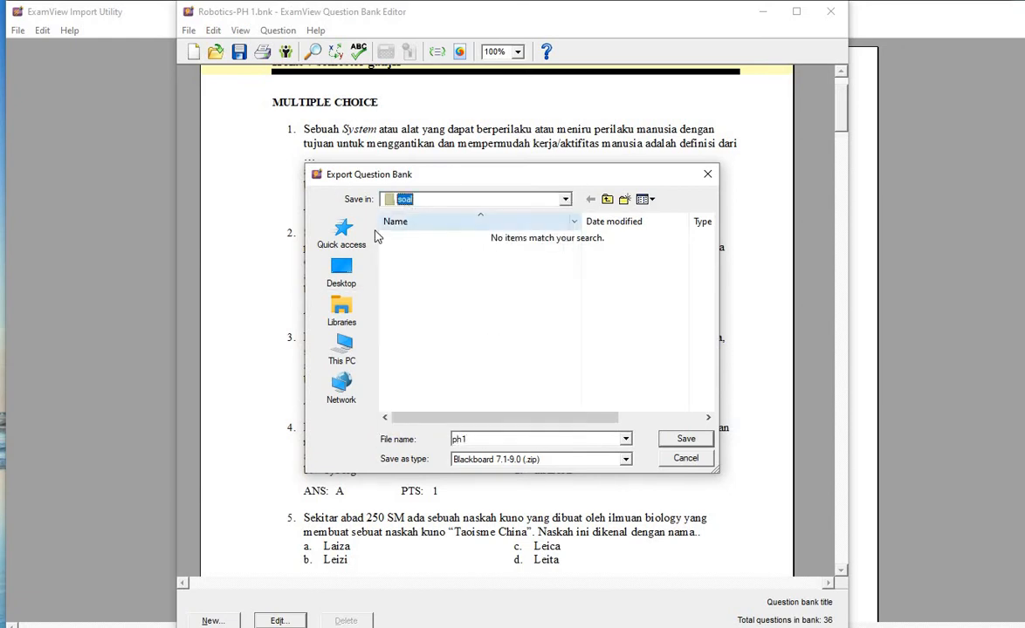
left_click(691, 440)
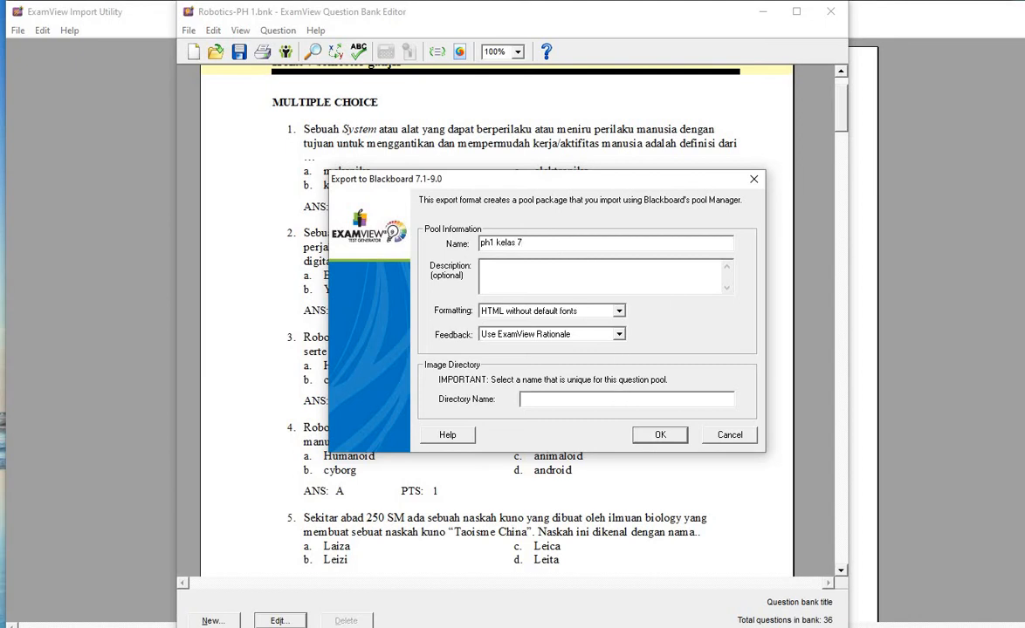
left_click(660, 434)
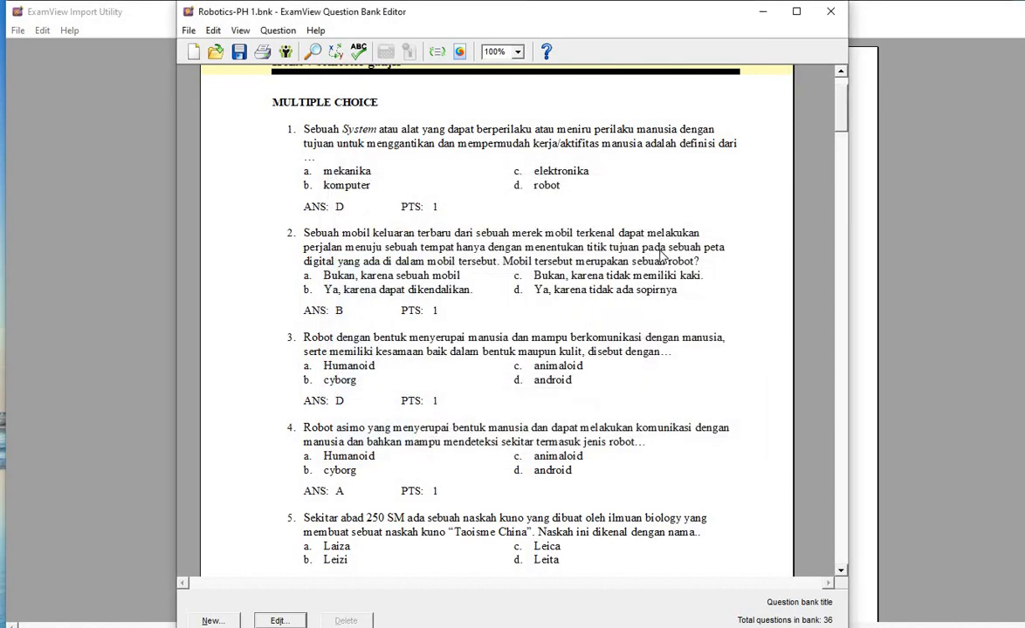
Switch to the Elearning site in the browser and look over the Pelatian Guru 1 course page
left_click(764, 12)
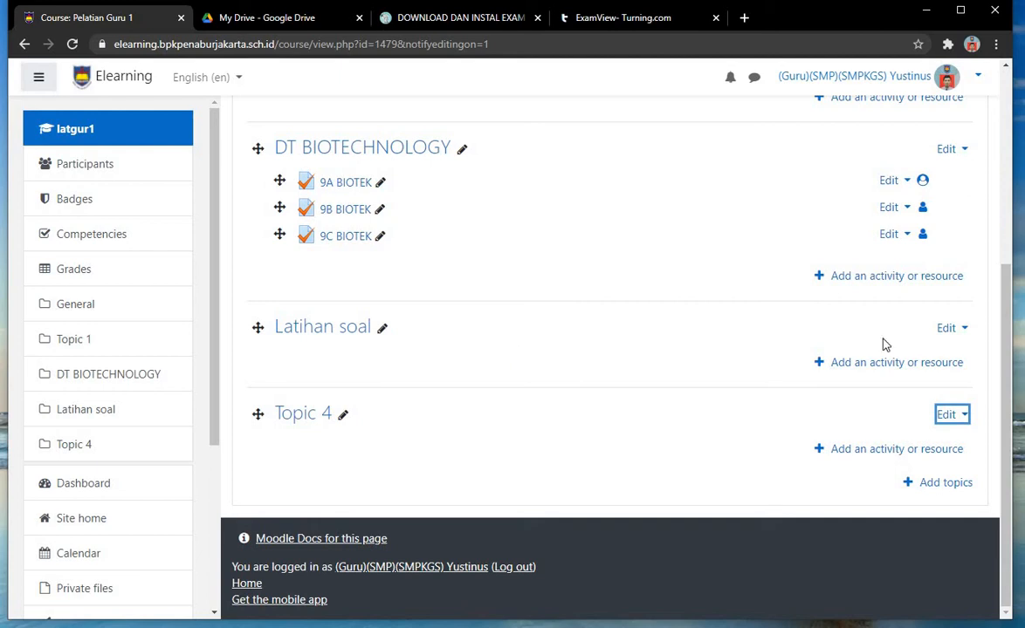
scroll(860, 298, "up", 5)
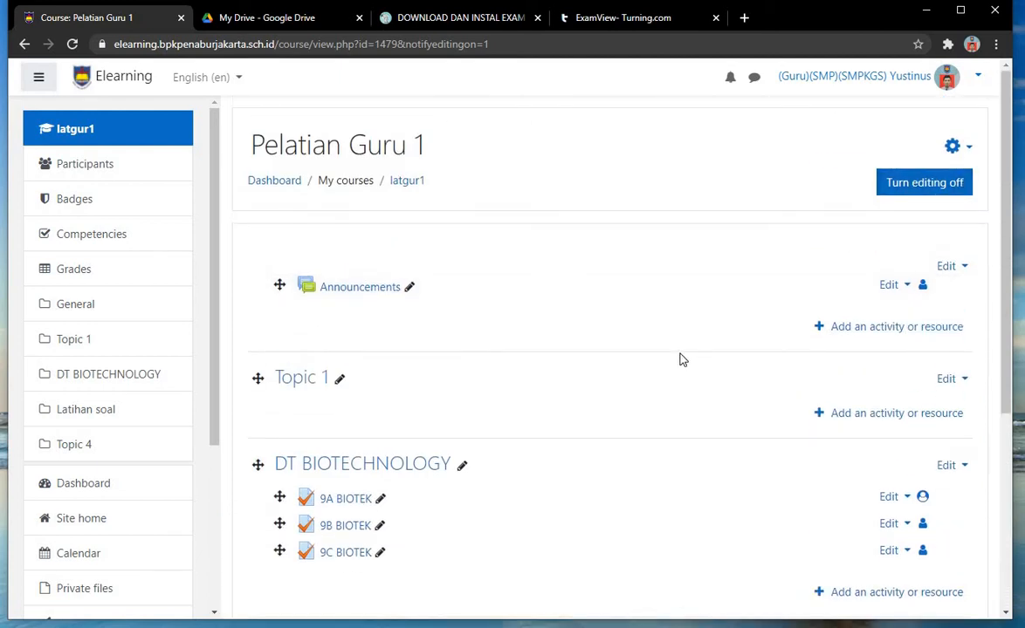
scroll(487, 416, "down", 3)
scroll(489, 416, "up", 3)
left_click(952, 148)
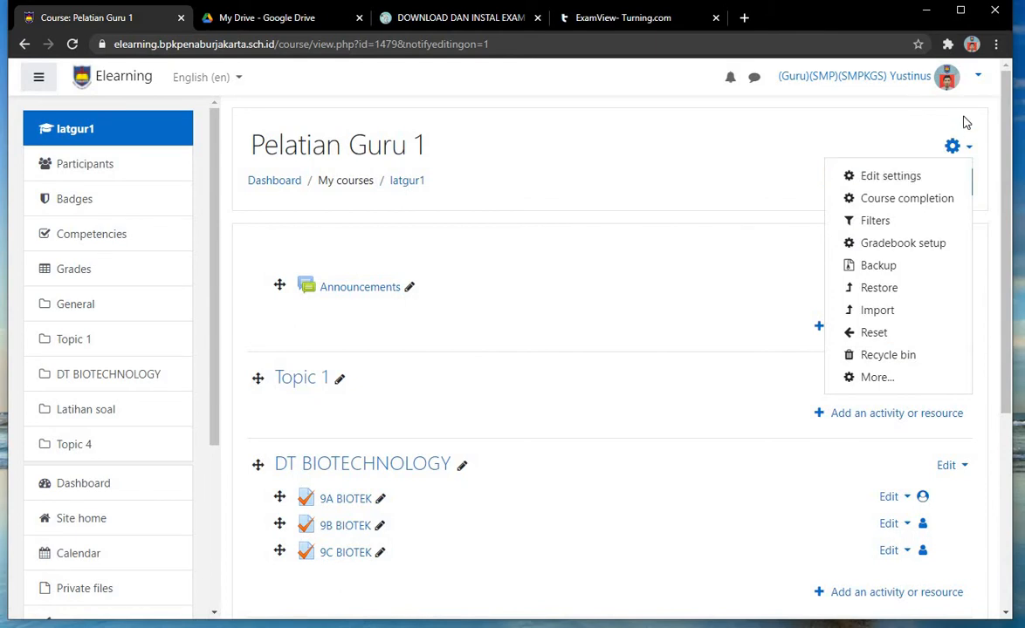
left_click(954, 147)
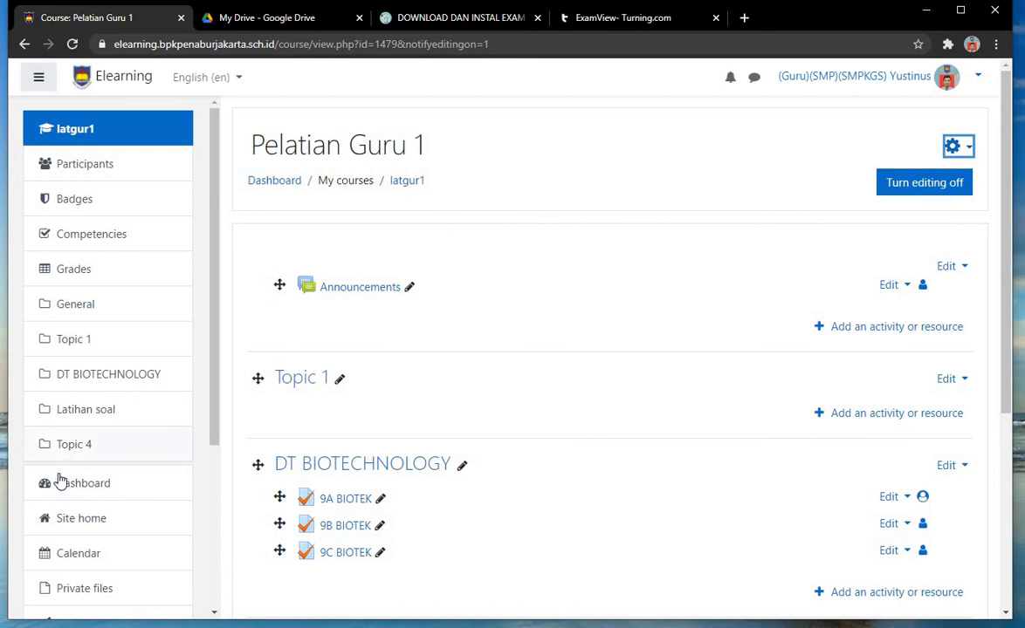
scroll(70, 489, "down", 3)
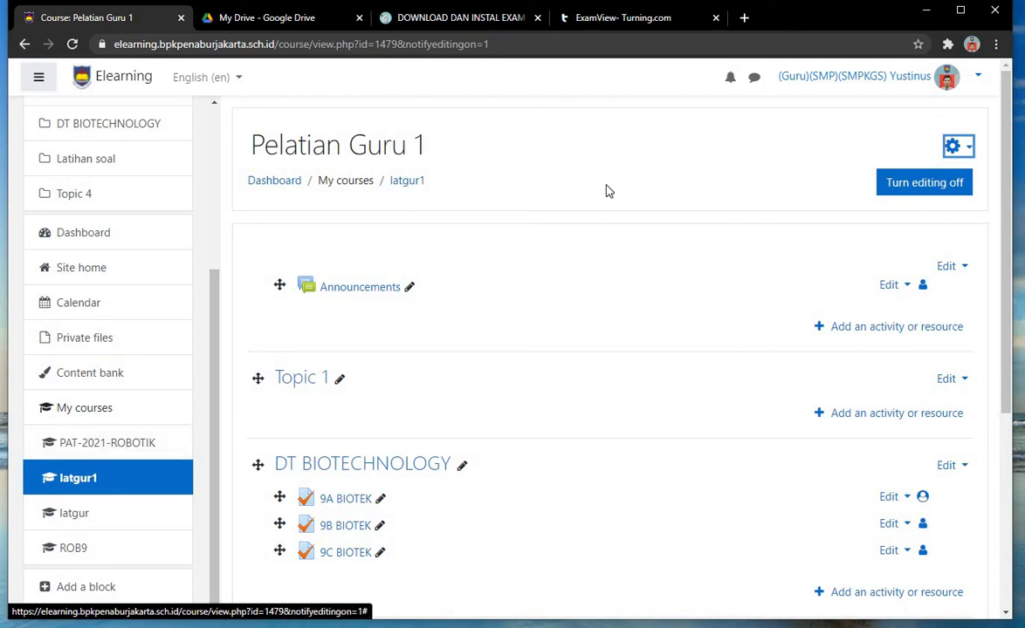
Open the question bank of the Pelatian Guru 1 course through the full course administration
left_click(955, 147)
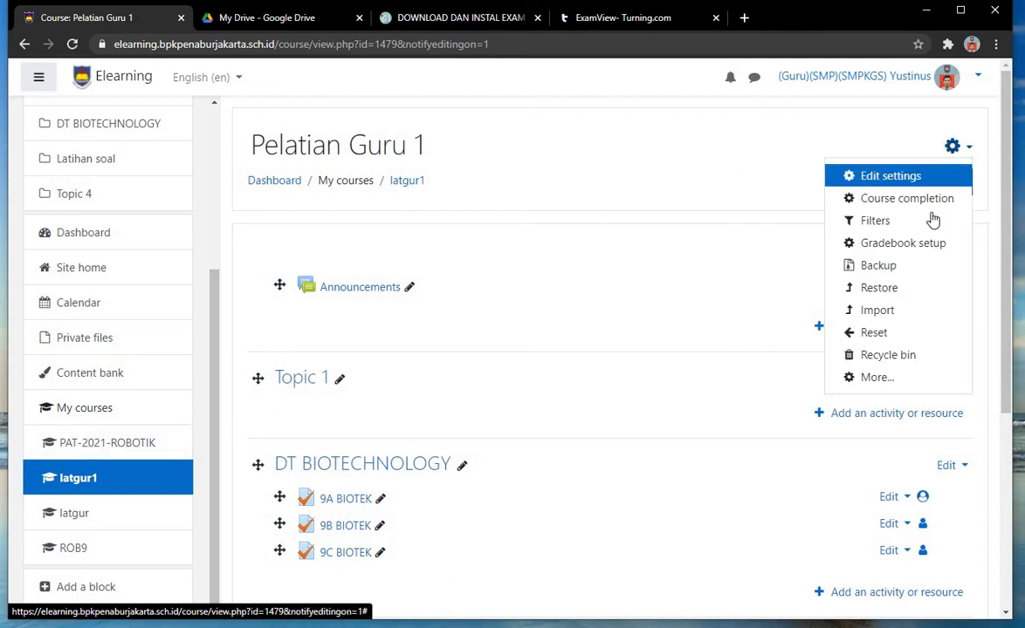
left_click(881, 382)
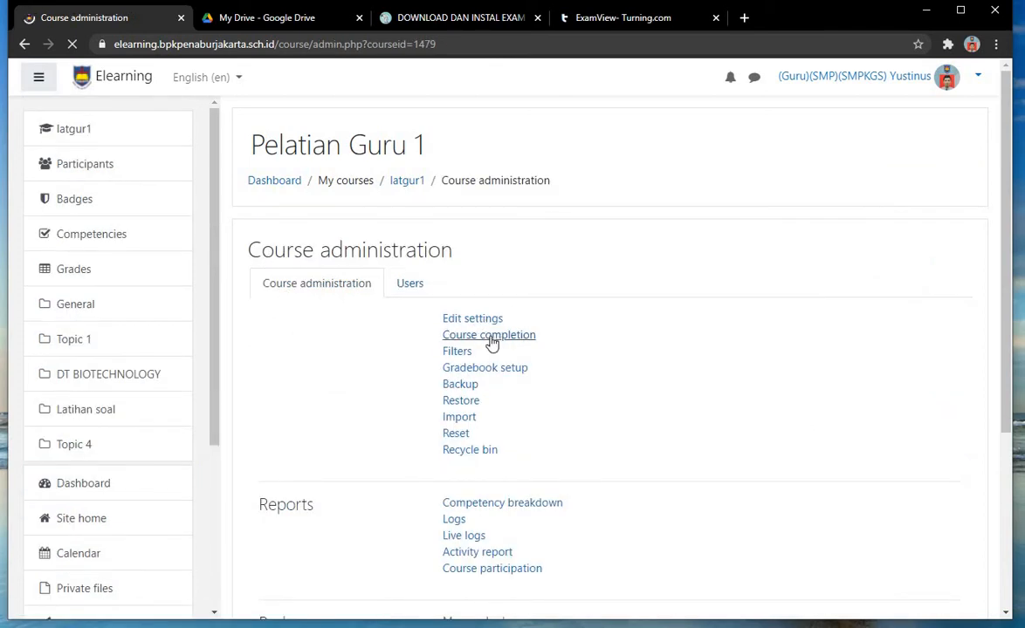
scroll(393, 350, "down", 3)
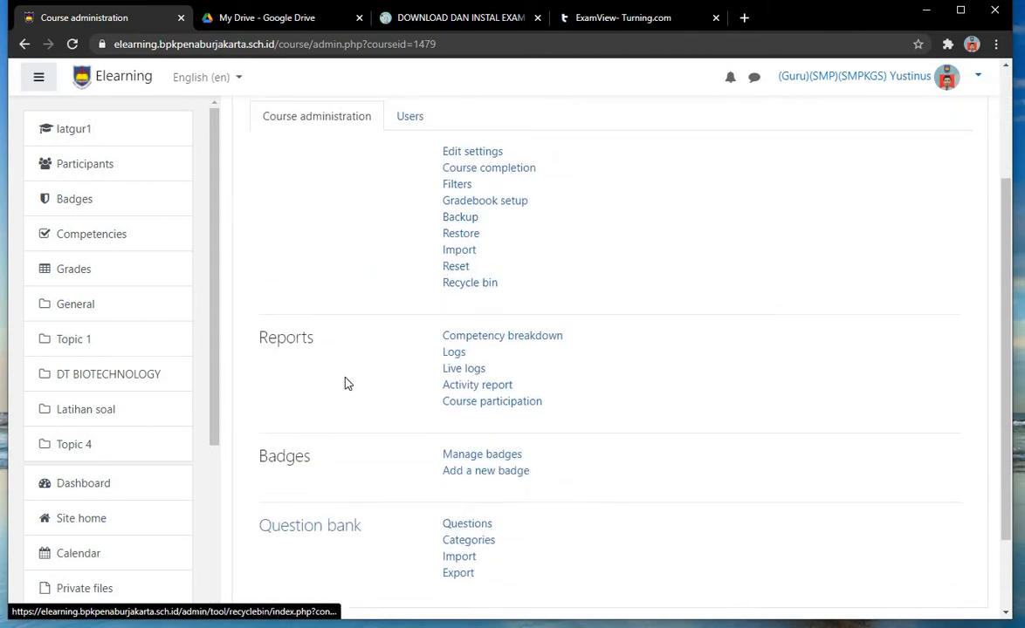
left_click(306, 438)
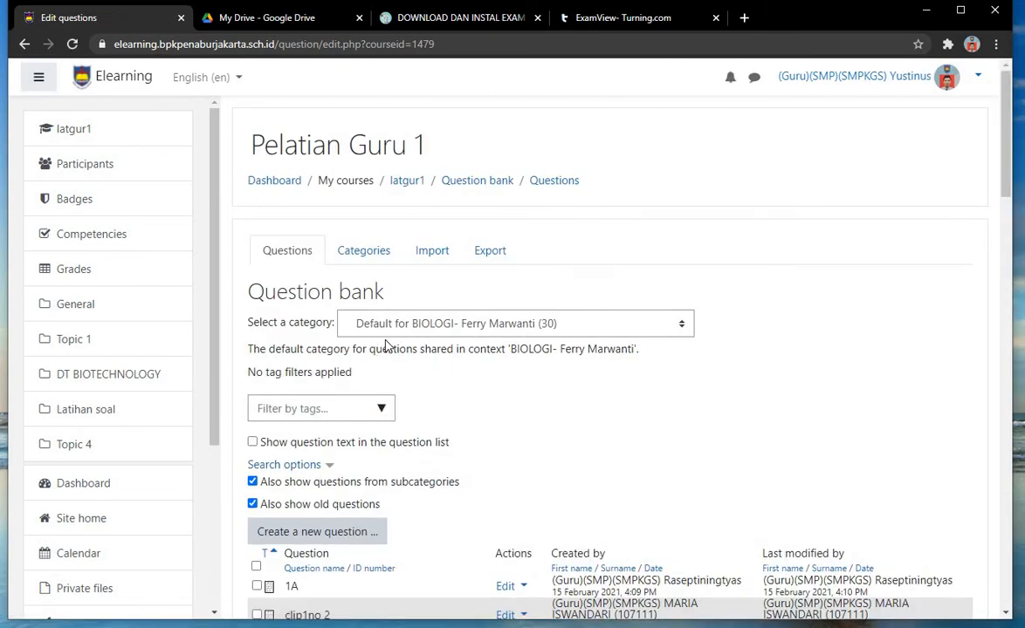
Add a question category named "PH 1" under the parent category "Latihan soal"
left_click(383, 260)
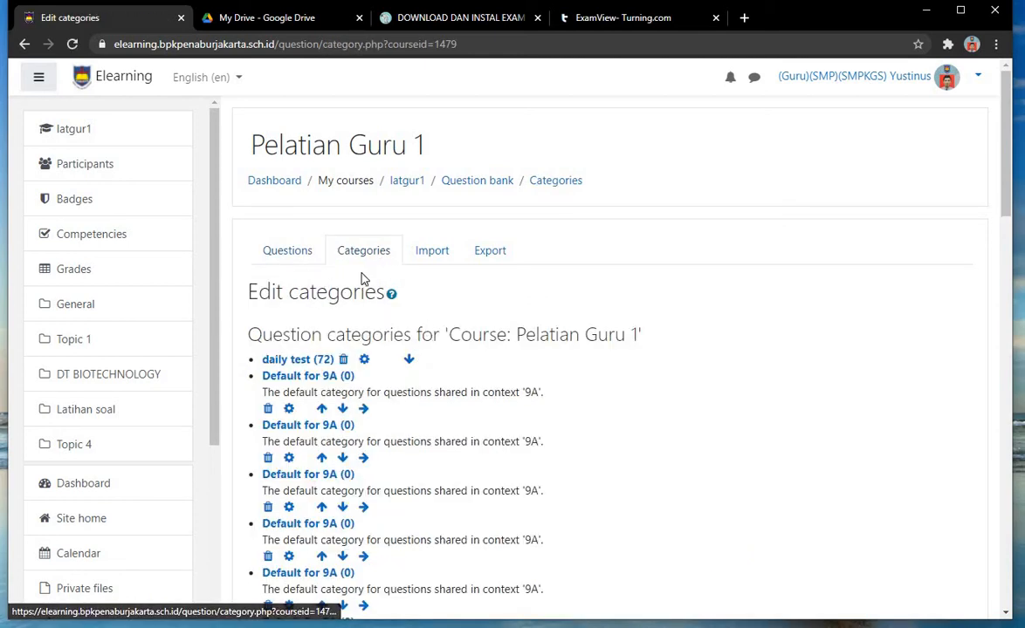
scroll(487, 366, "down", 6)
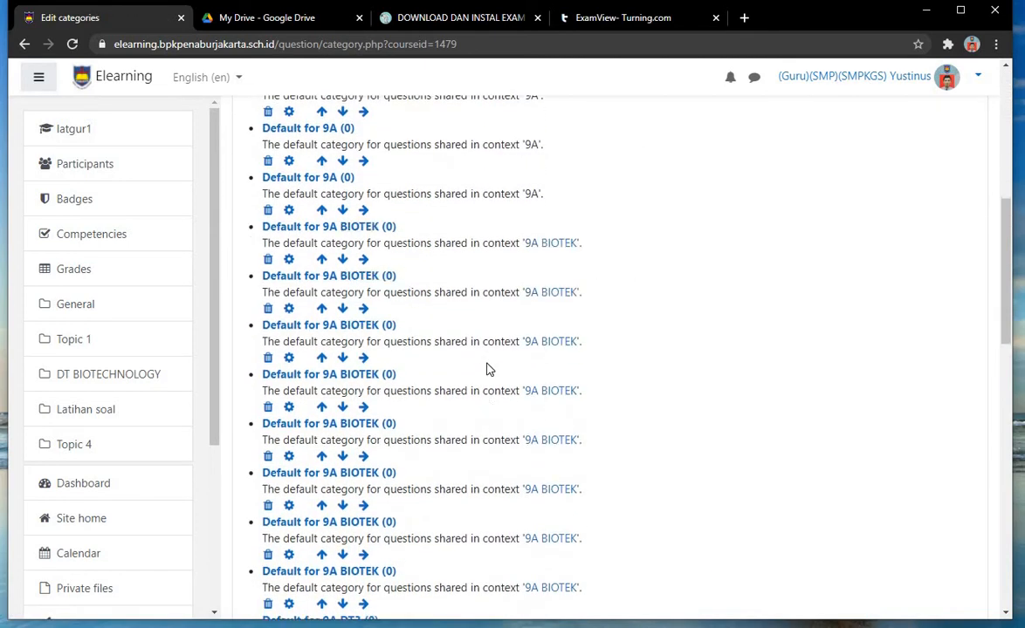
scroll(488, 369, "down", 10)
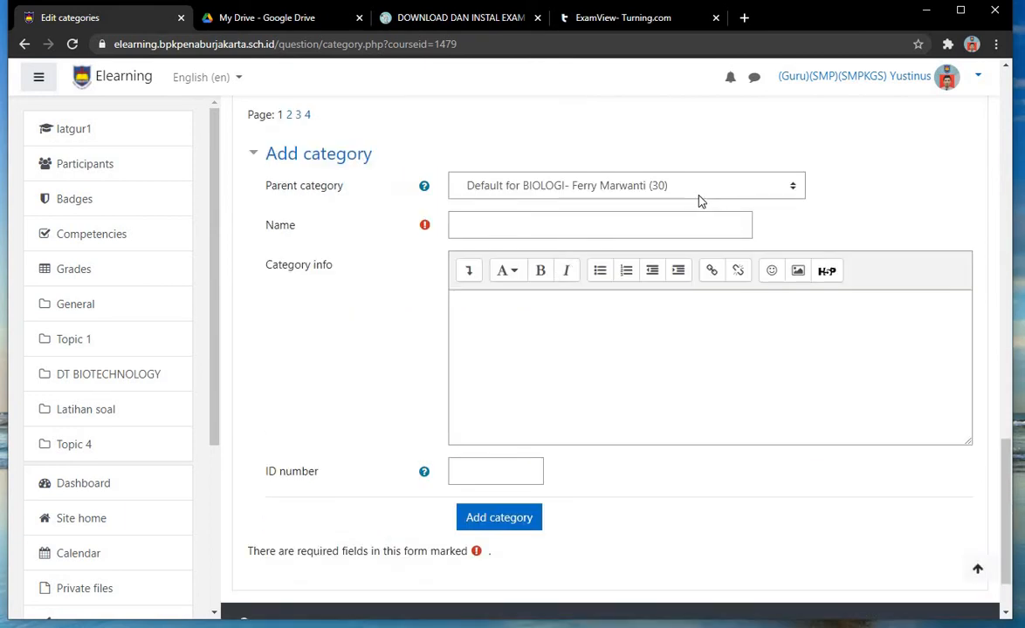
left_click(698, 195)
scroll(654, 402, "down", 5)
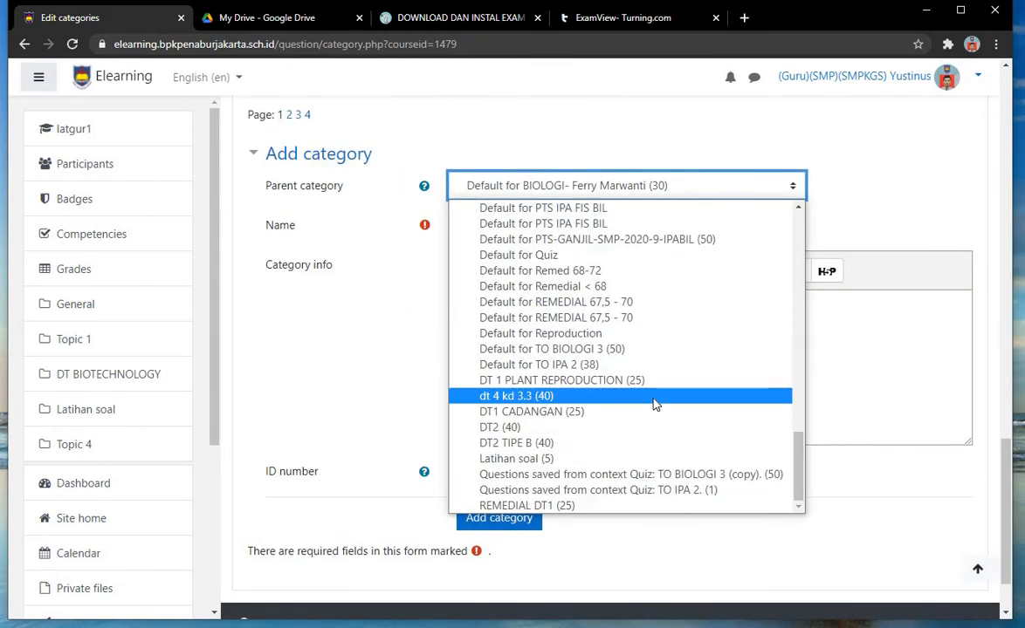
left_click(576, 461)
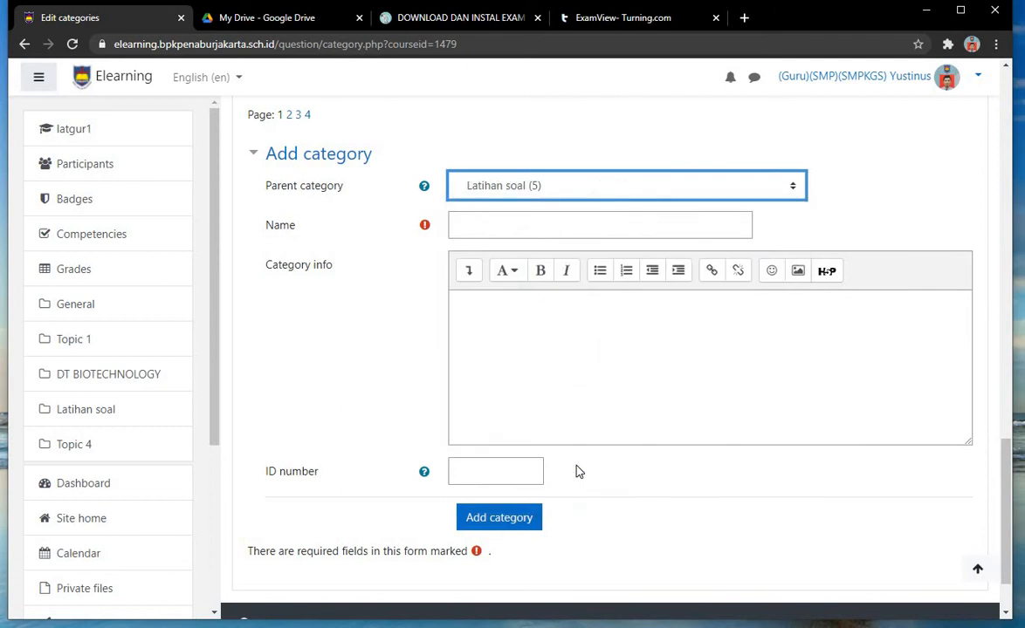
left_click(656, 228)
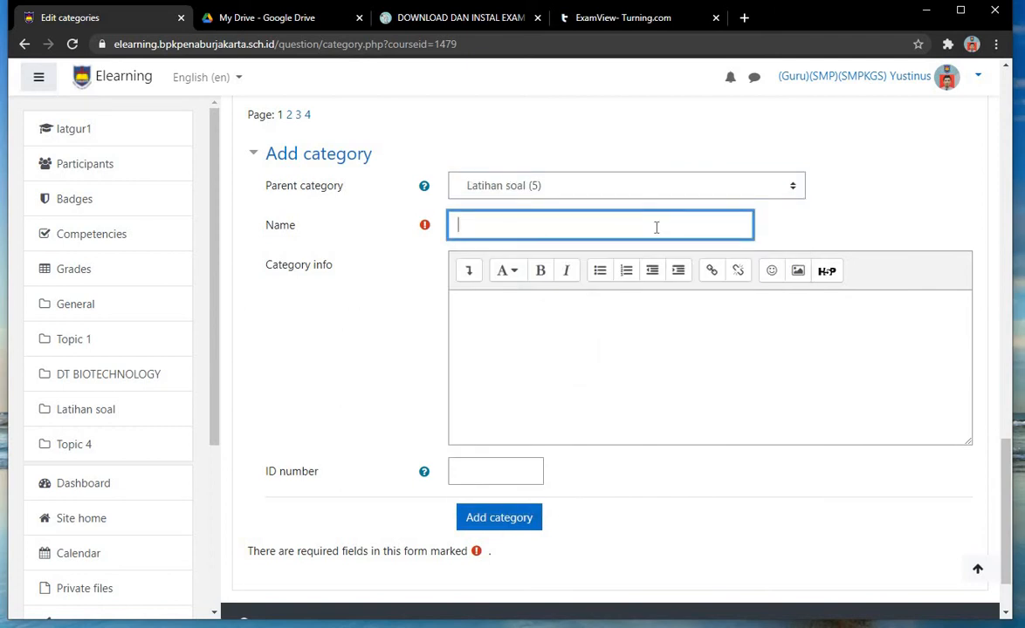
type("PH 1")
left_click(508, 527)
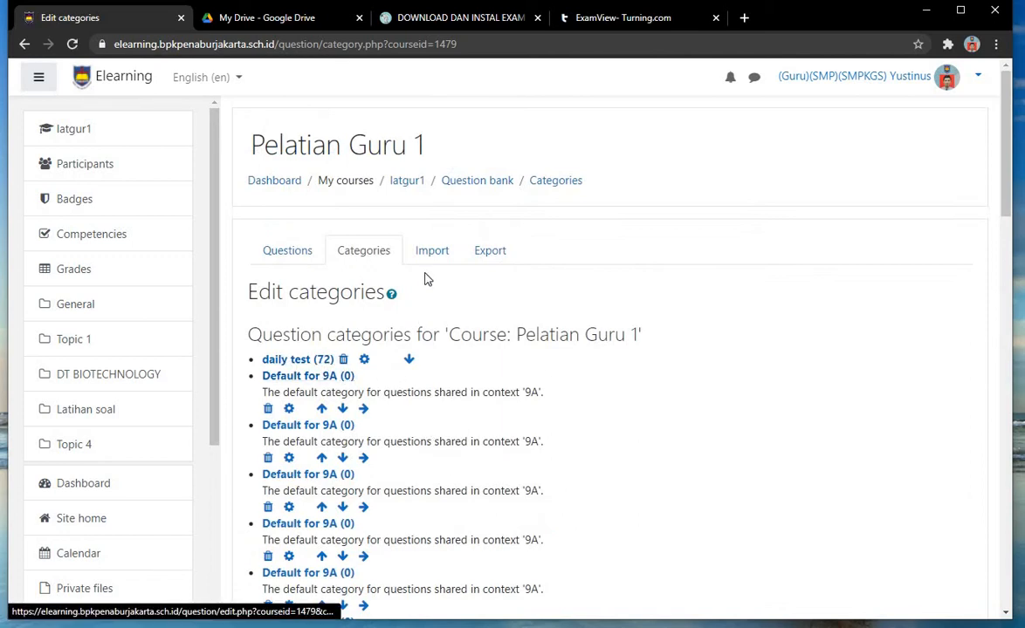
Find the PH 1 category on page 4 of the category list and view its questions
scroll(453, 338, "down", 10)
scroll(405, 472, "down", 6)
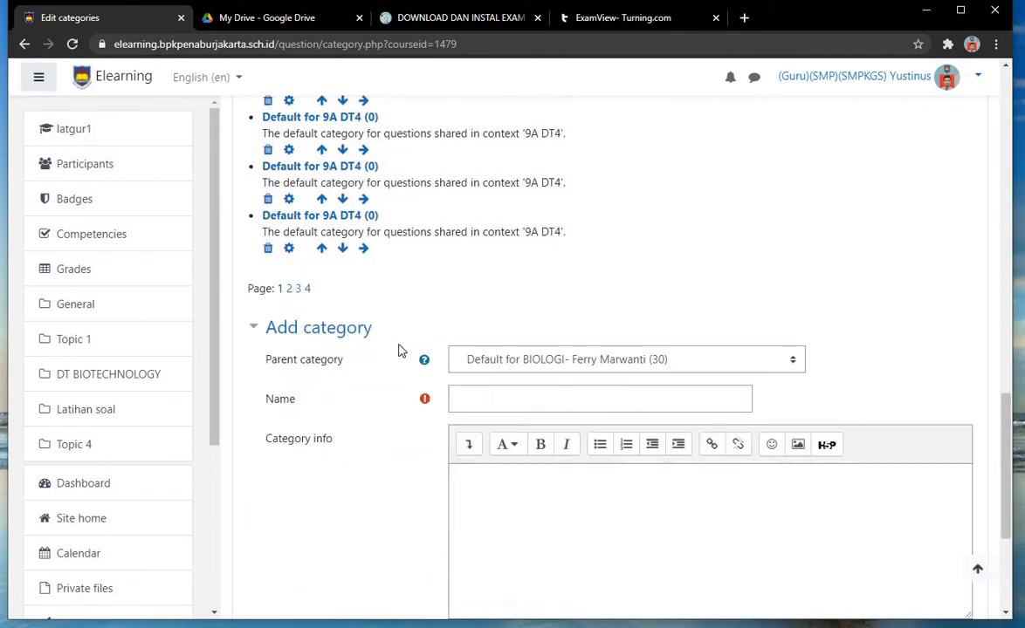
left_click(307, 264)
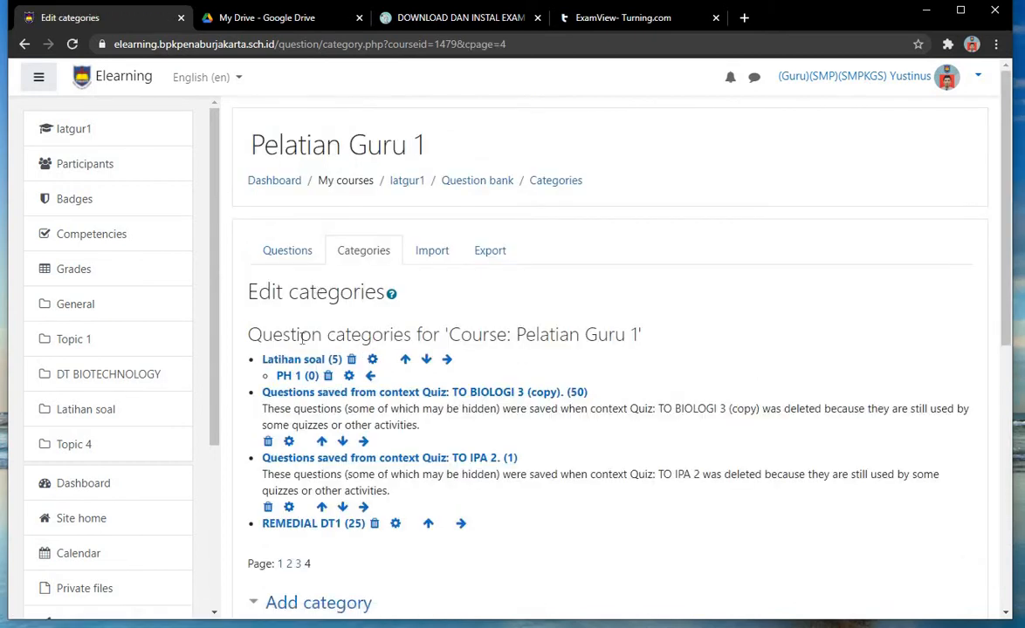
scroll(402, 322, "down", 1)
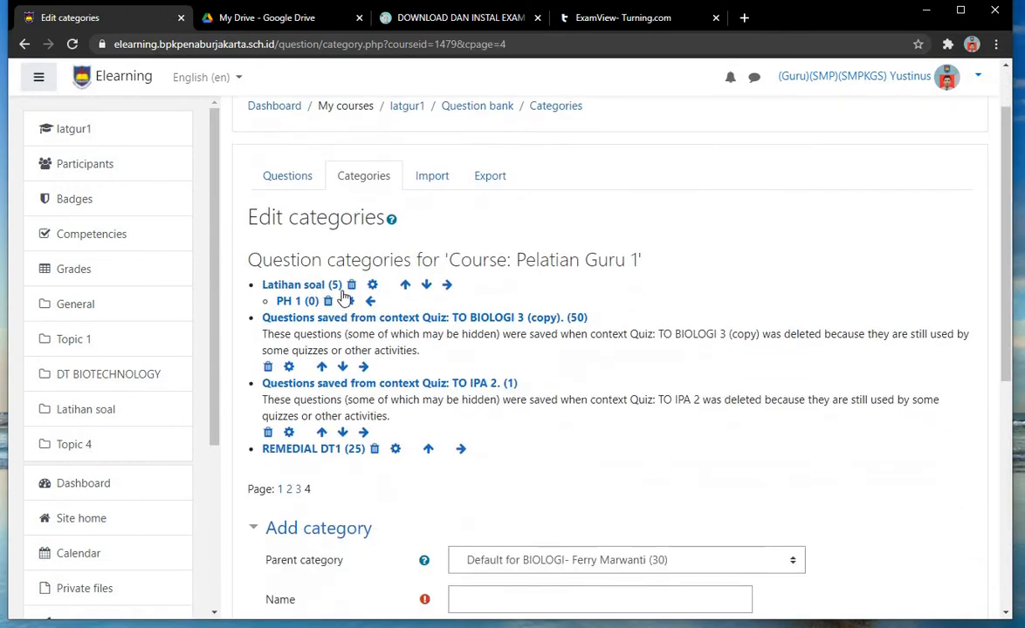
left_click(299, 302)
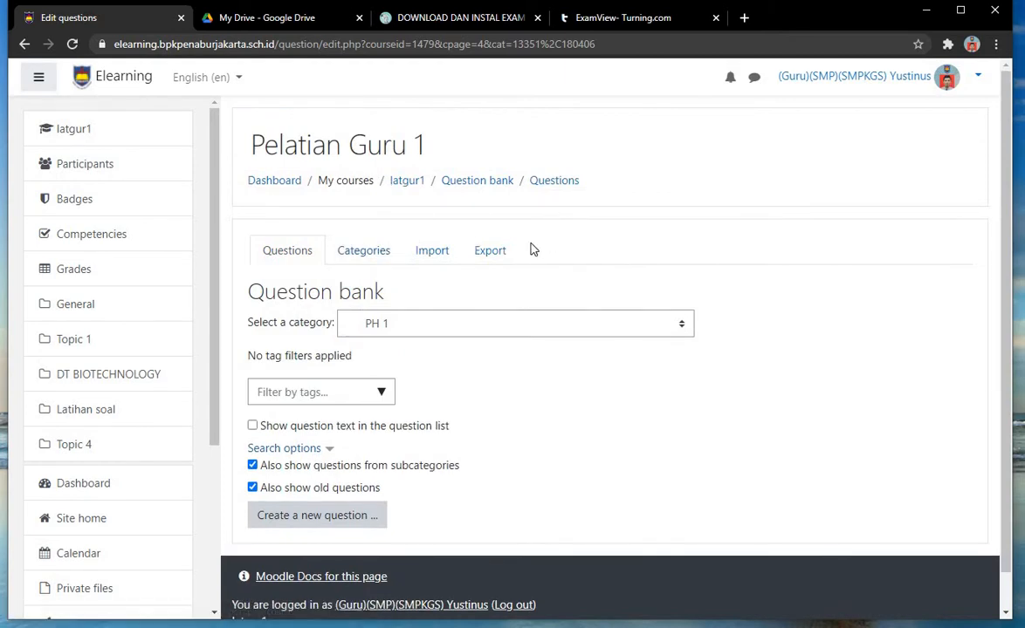
scroll(548, 244, "down", 1)
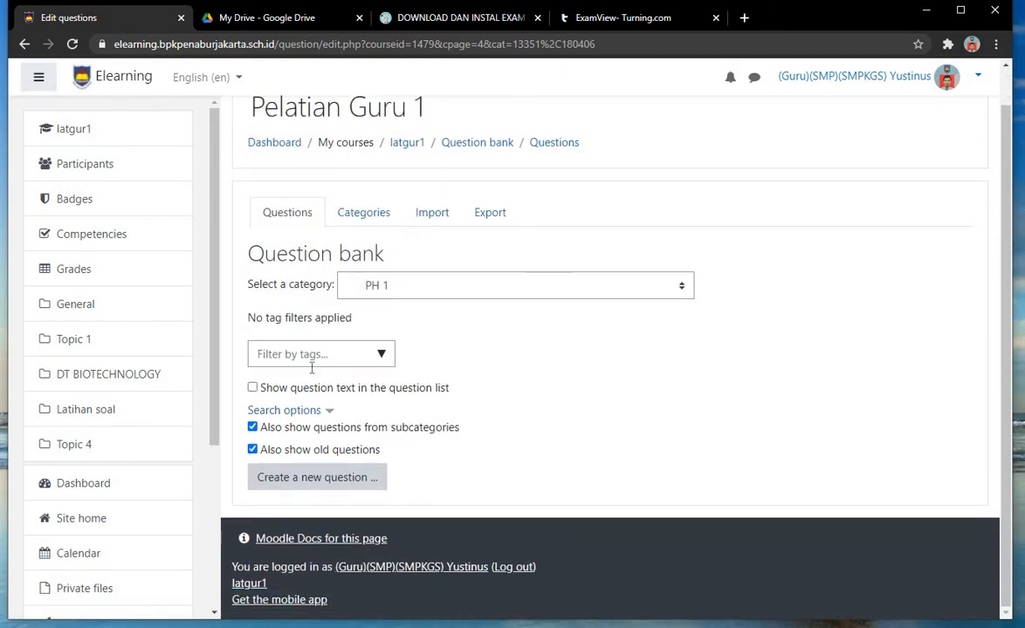
Open the question import for the PH 1 category, choose the Blackboard file format and turn off getting the category from the file
left_click(447, 221)
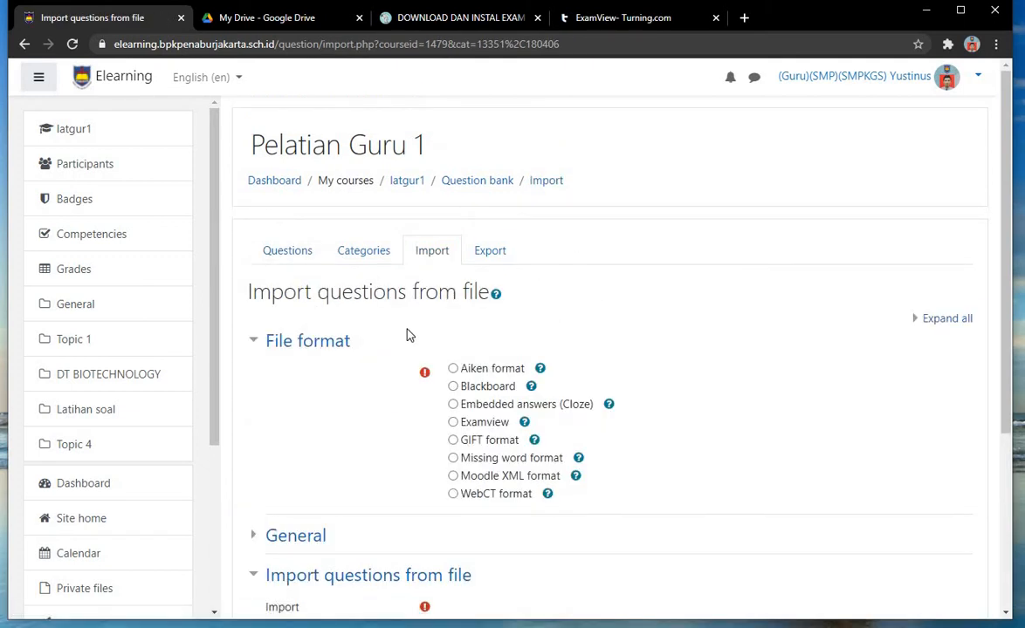
left_click(453, 388)
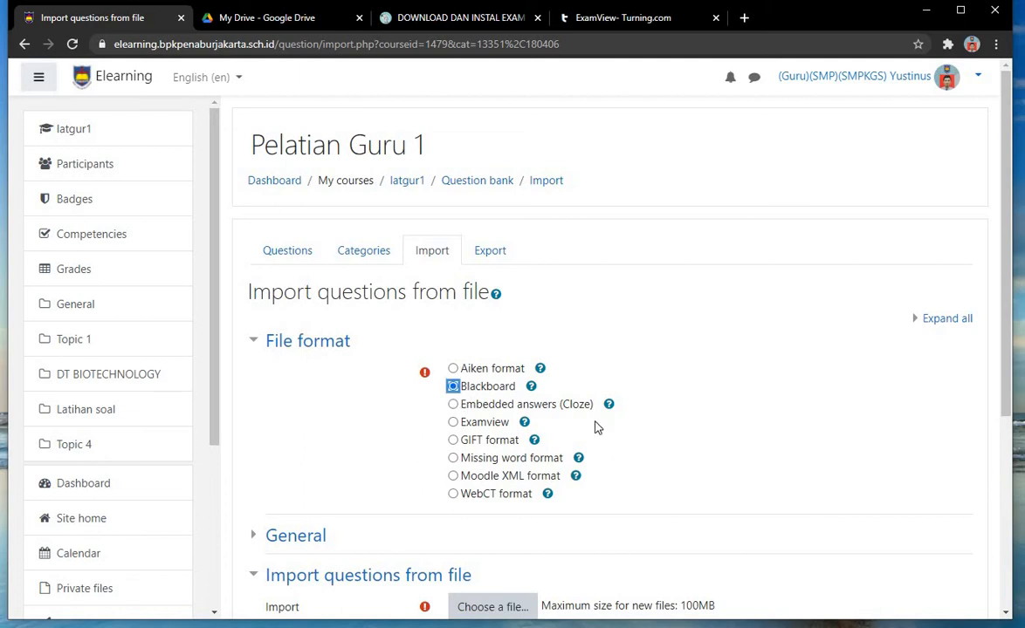
scroll(524, 384, "down", 3)
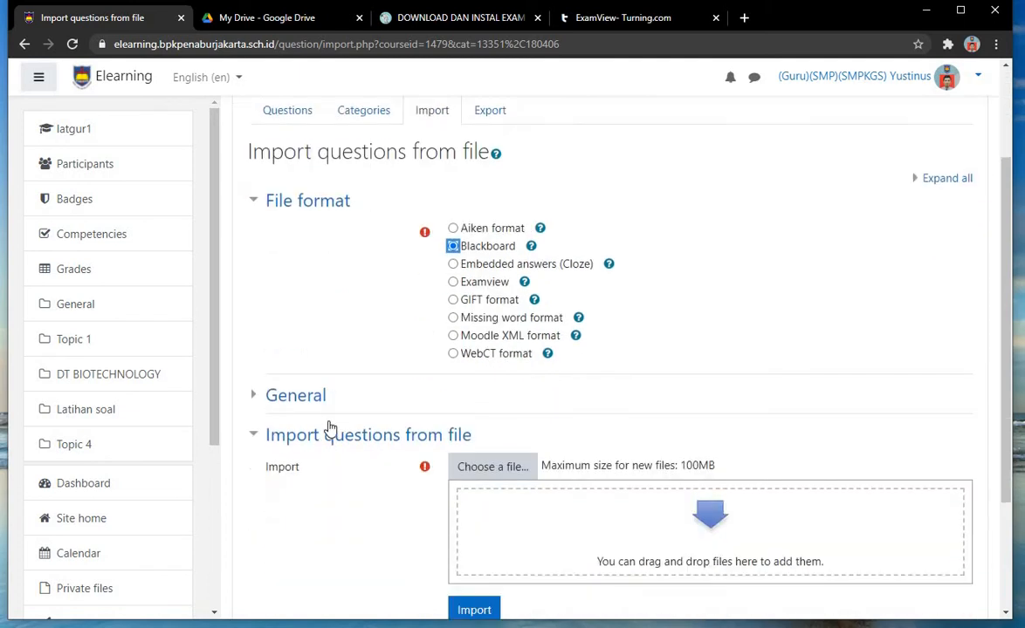
left_click(260, 387)
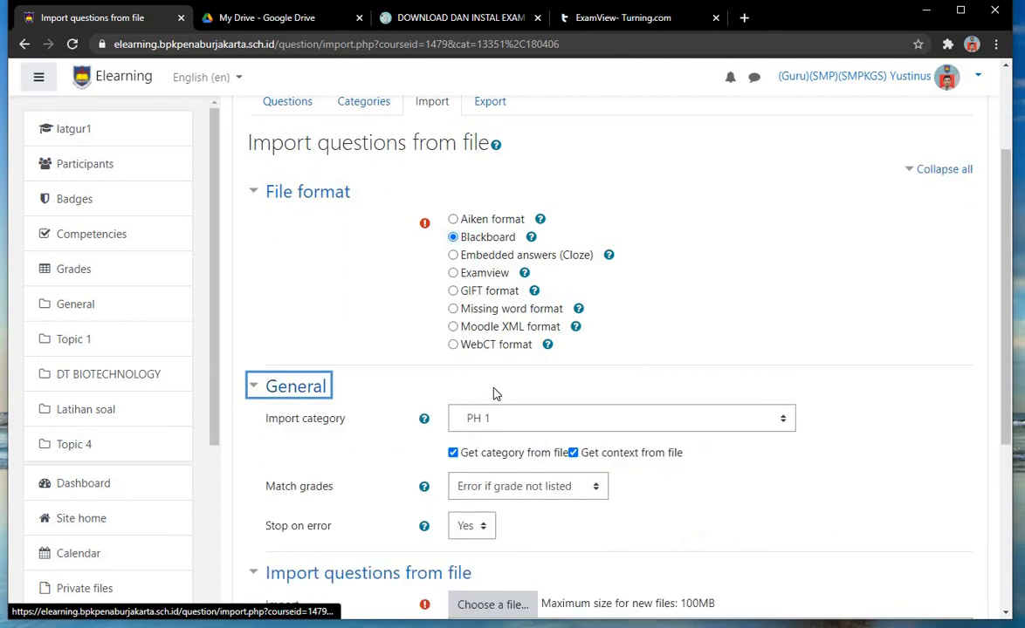
scroll(493, 394, "down", 1)
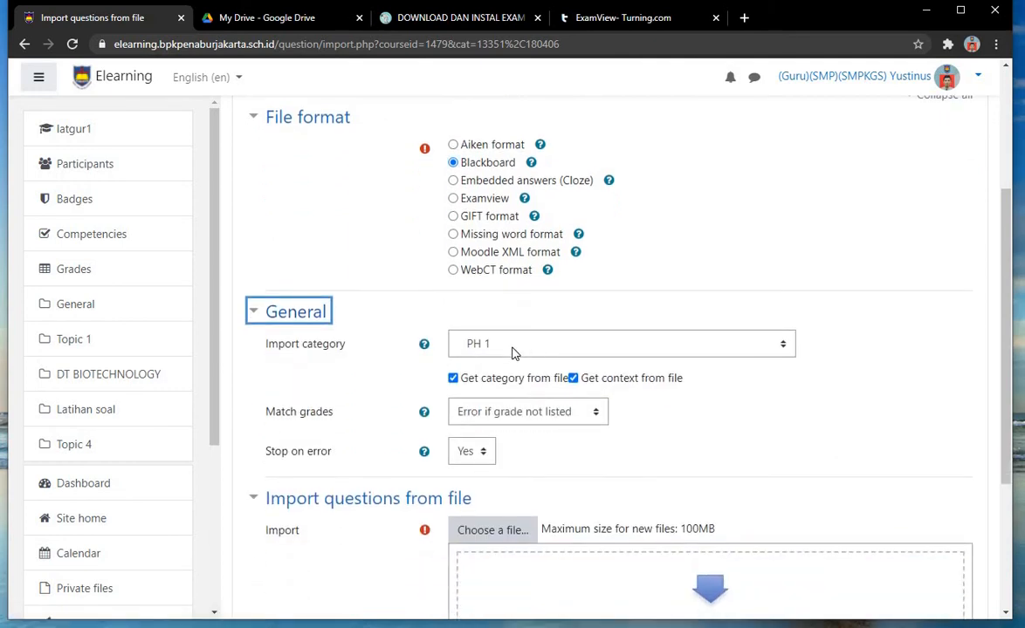
left_click(454, 381)
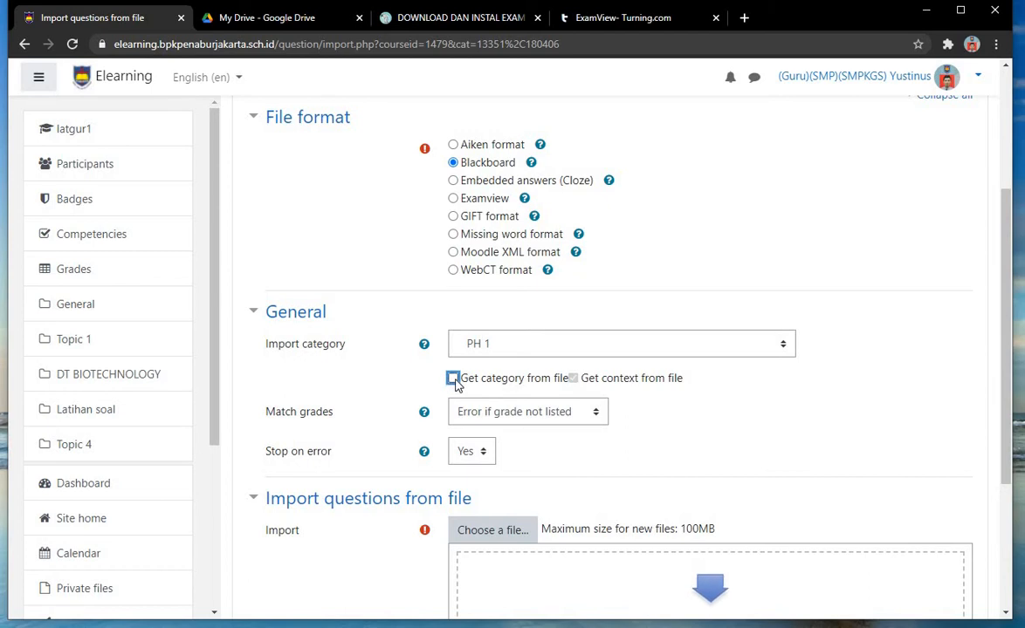
scroll(597, 369, "down", 1)
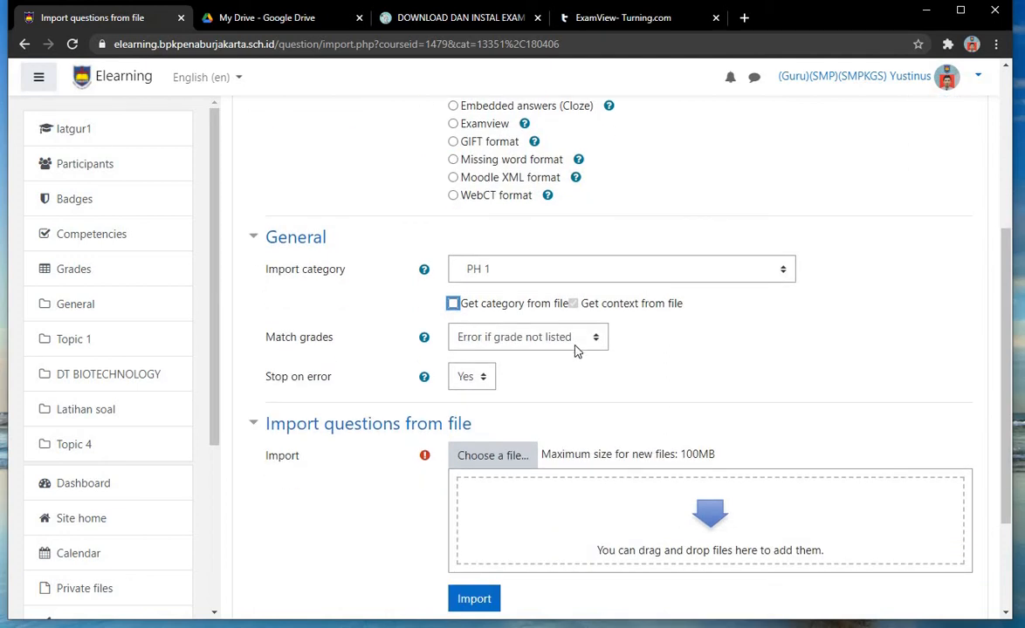
scroll(503, 377, "down", 1)
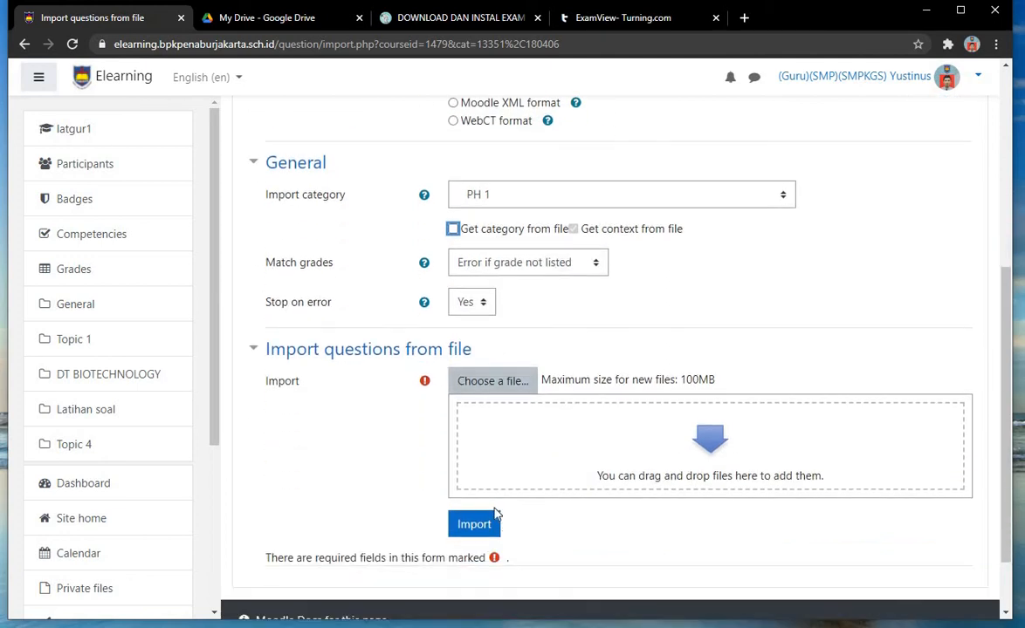
Open the soal folder in File Explorer and narrow its window to uncover the import form's file drop area
left_click(524, 389)
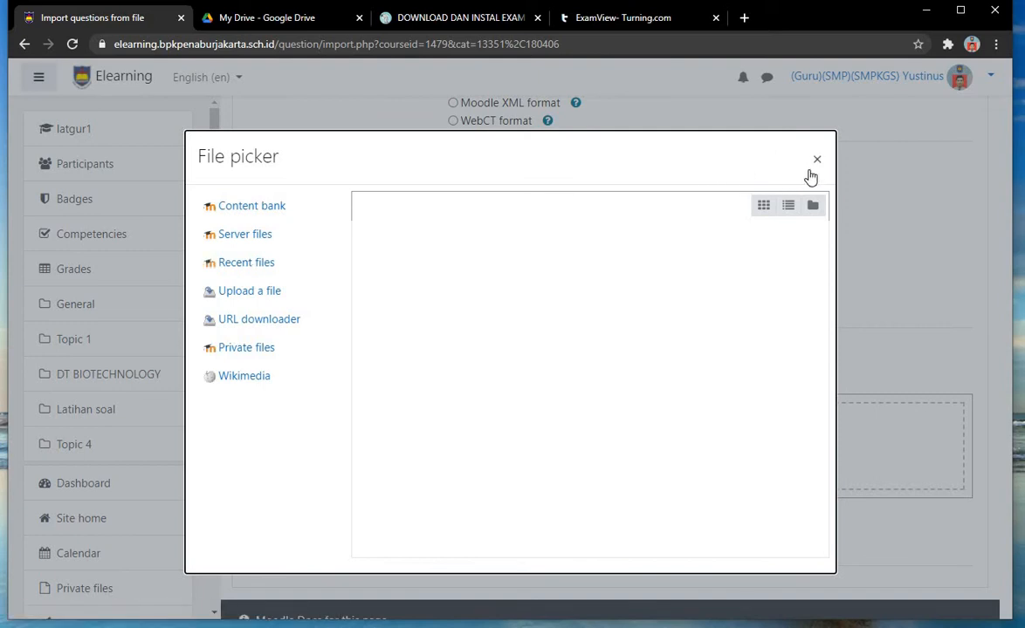
left_click(817, 160)
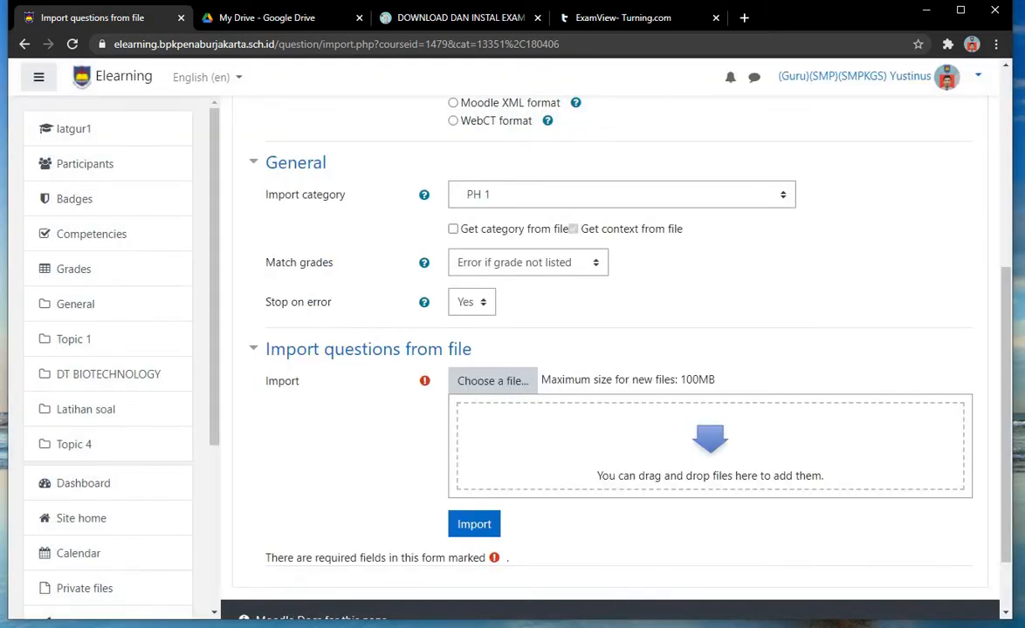
left_click(99, 556)
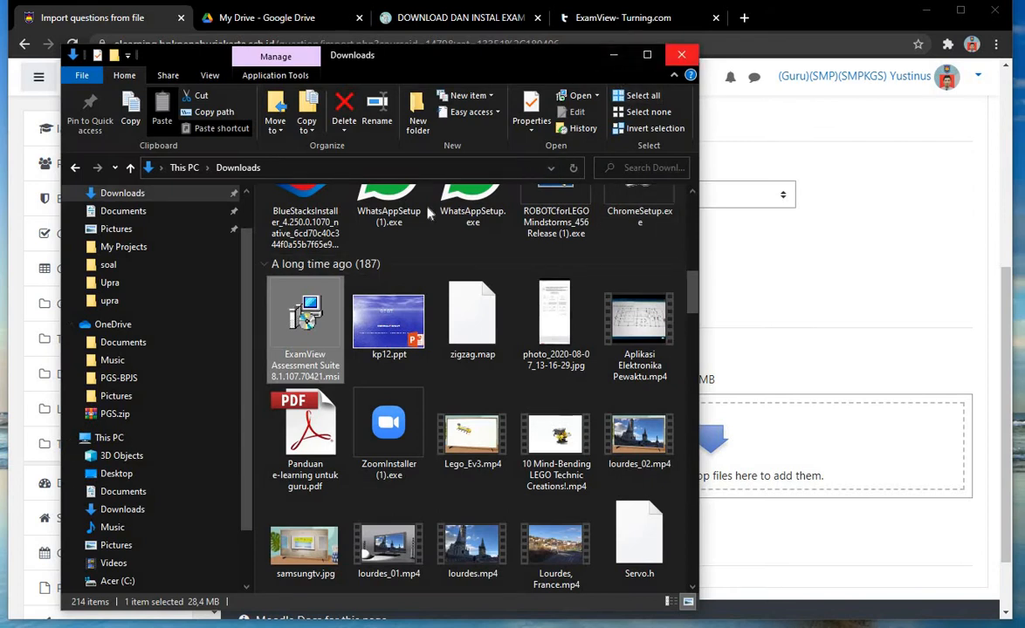
left_click(155, 267)
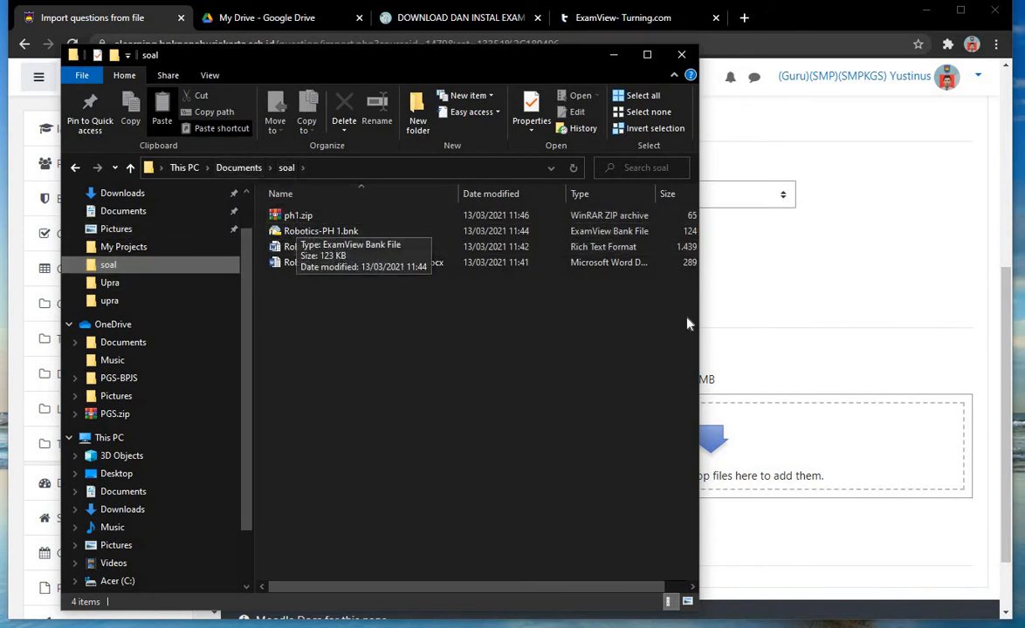
left_click_drag(548, 326, 521, 322)
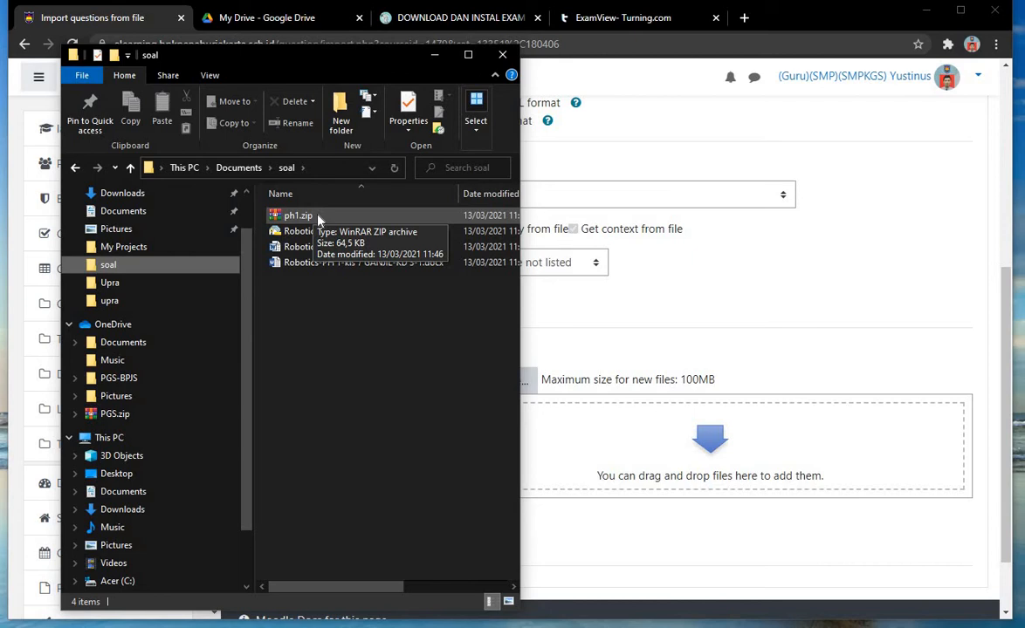
Open Robotics-PH 1.bnk in the ExamView Question Bank Editor and look at its export options
double_click(301, 232)
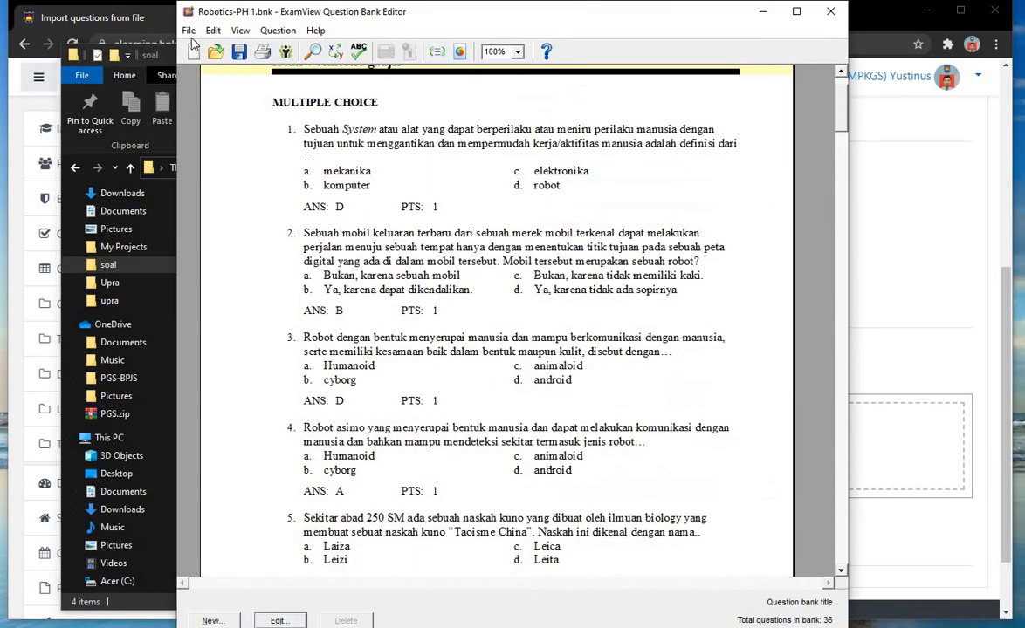
left_click(189, 31)
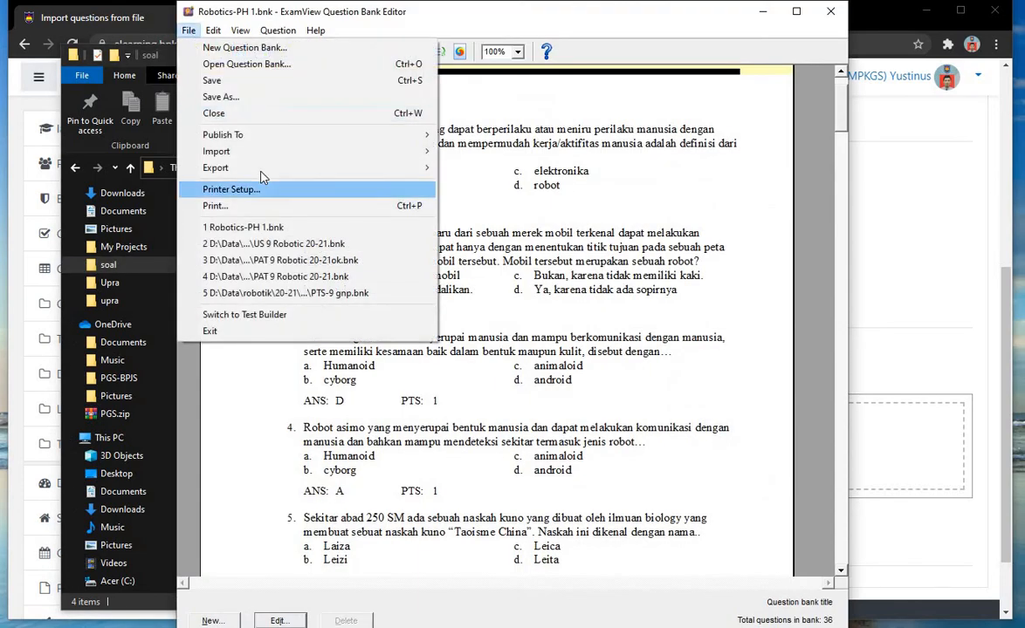
mouse_move(355, 169)
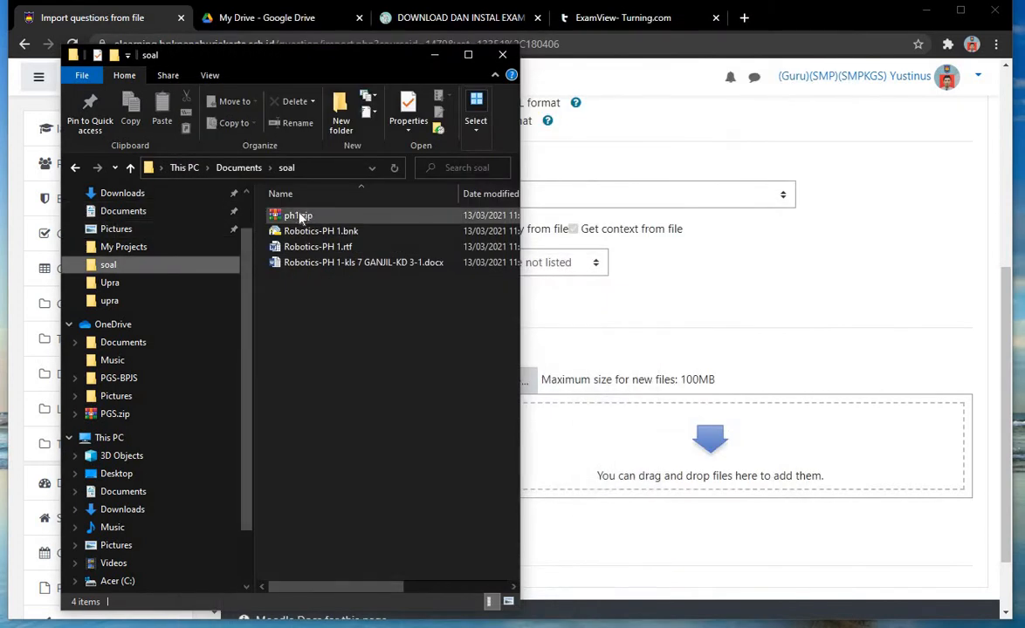
Add ph1.zip from the soal folder to the import form, try to import it, and review the form's settings
left_click(295, 218)
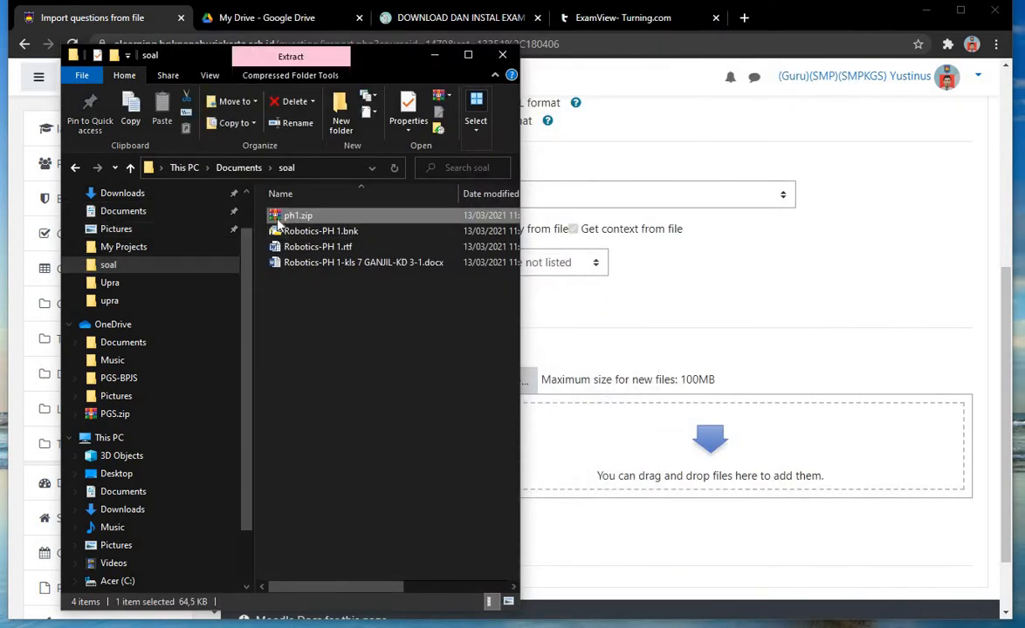
left_click_drag(277, 224, 665, 464)
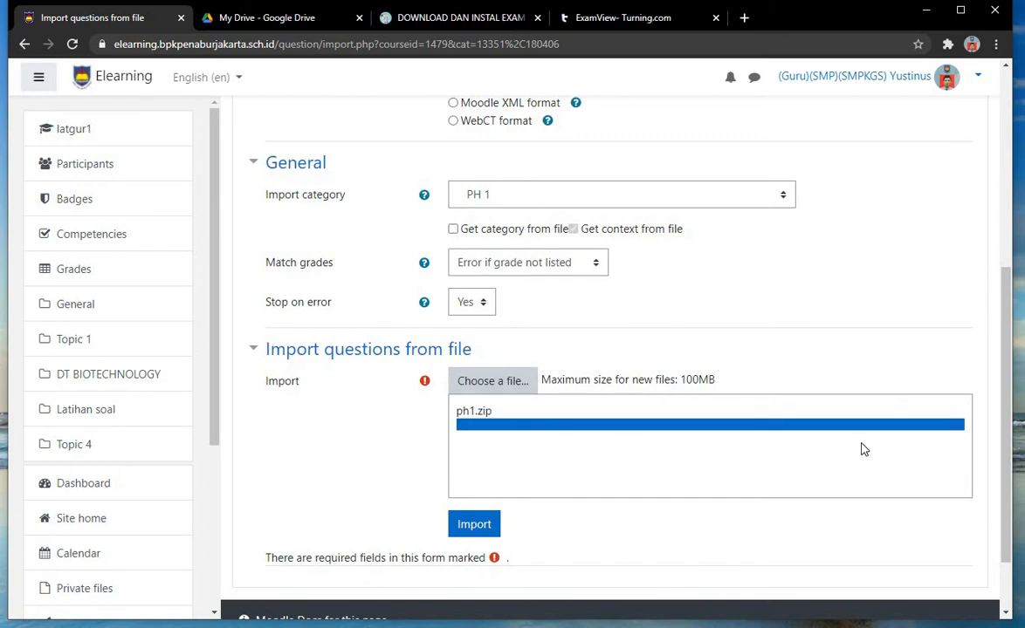
left_click(476, 529)
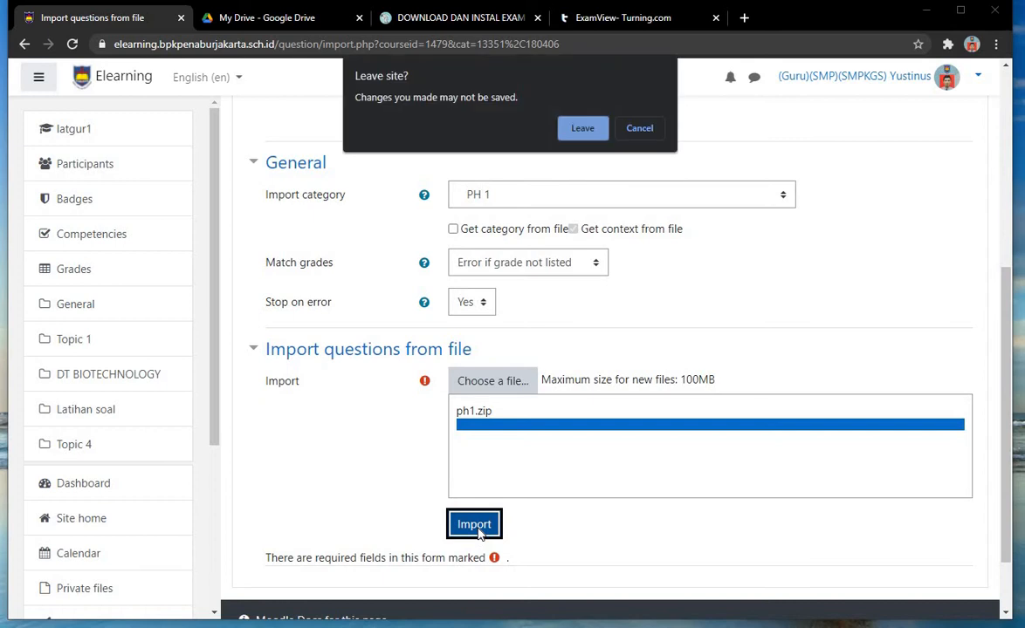
left_click(641, 129)
scroll(676, 380, "down", 1)
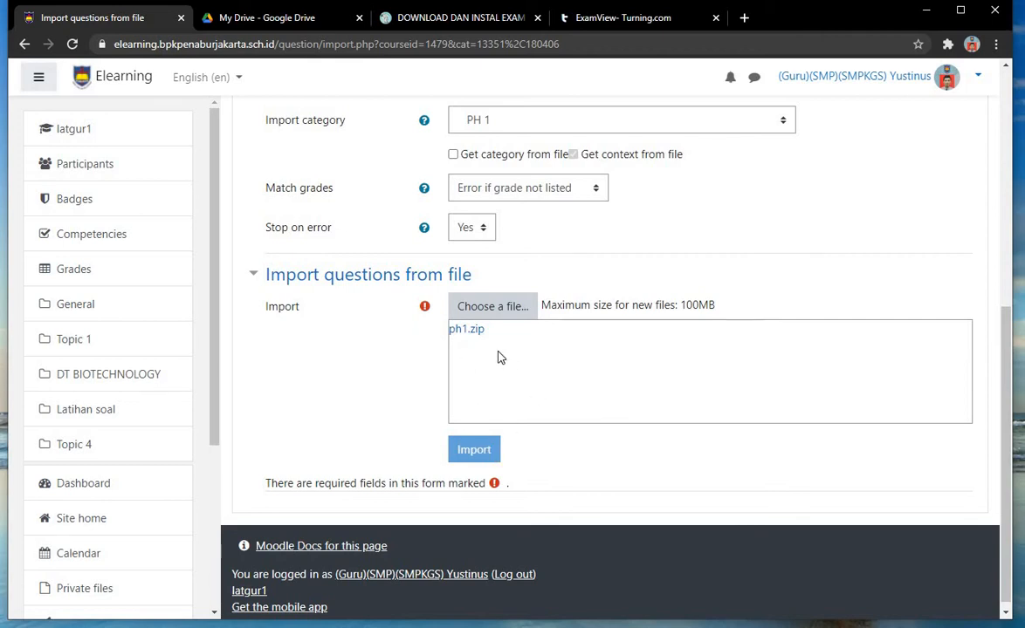
scroll(533, 402, "up", 5)
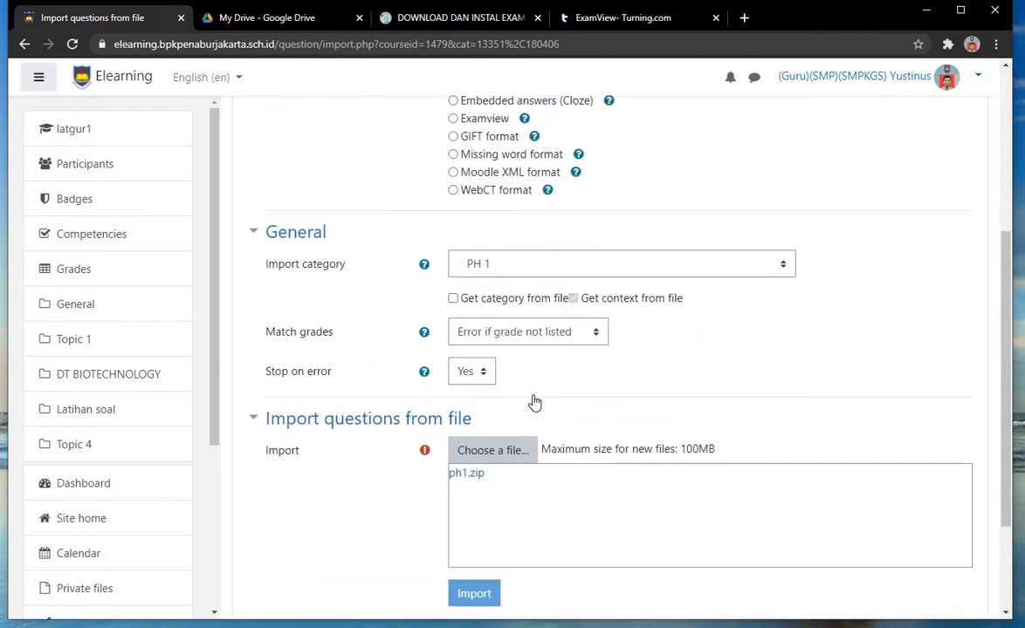
scroll(549, 447, "down", 3)
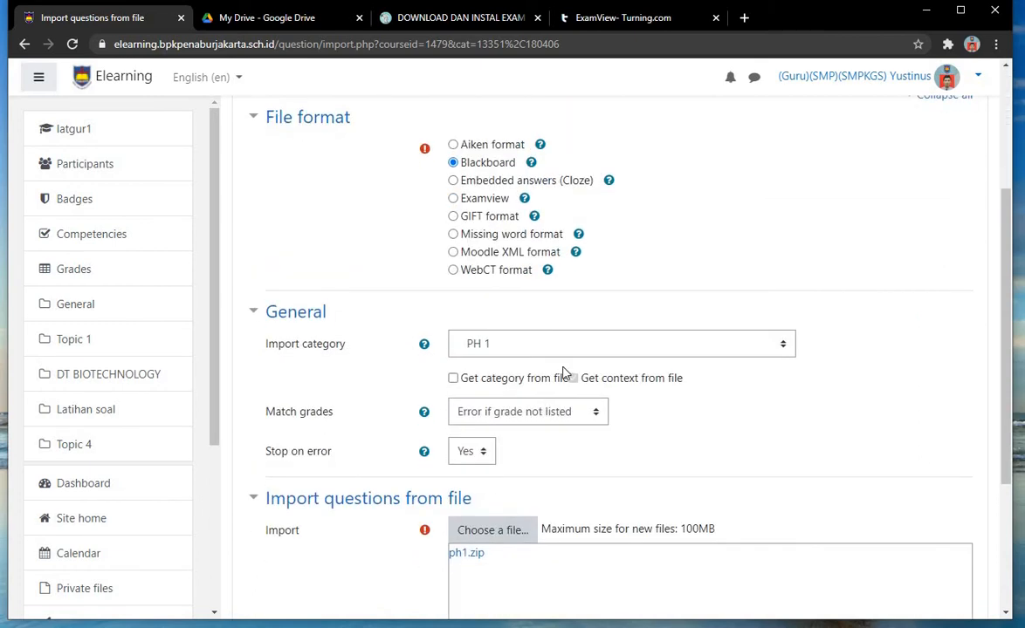
scroll(554, 427, "down", 3)
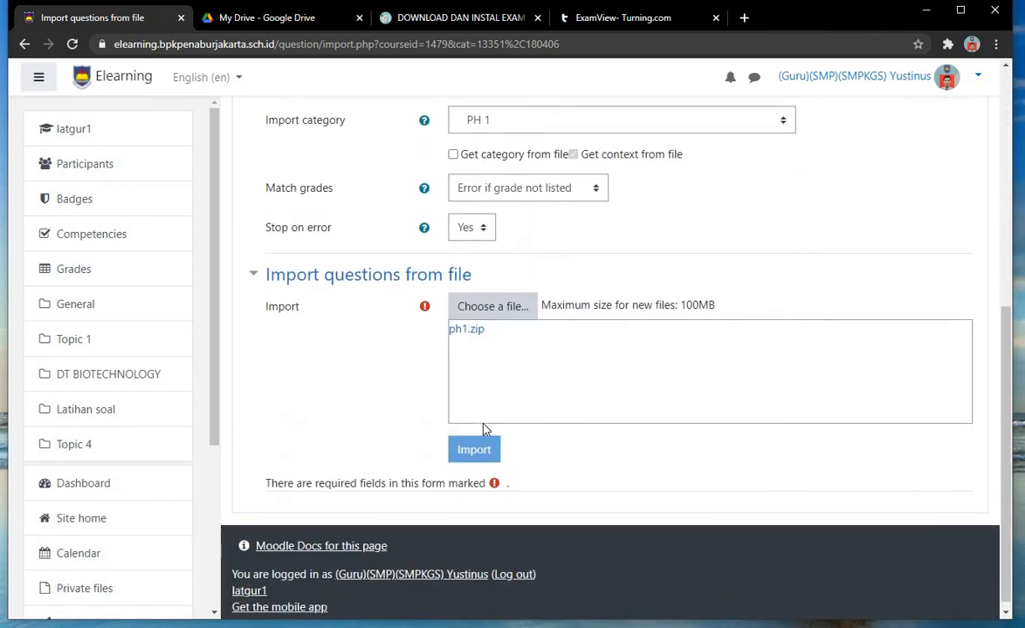
Reload the import form, select the Blackboard format again and turn off getting the category from the file
left_click(75, 43)
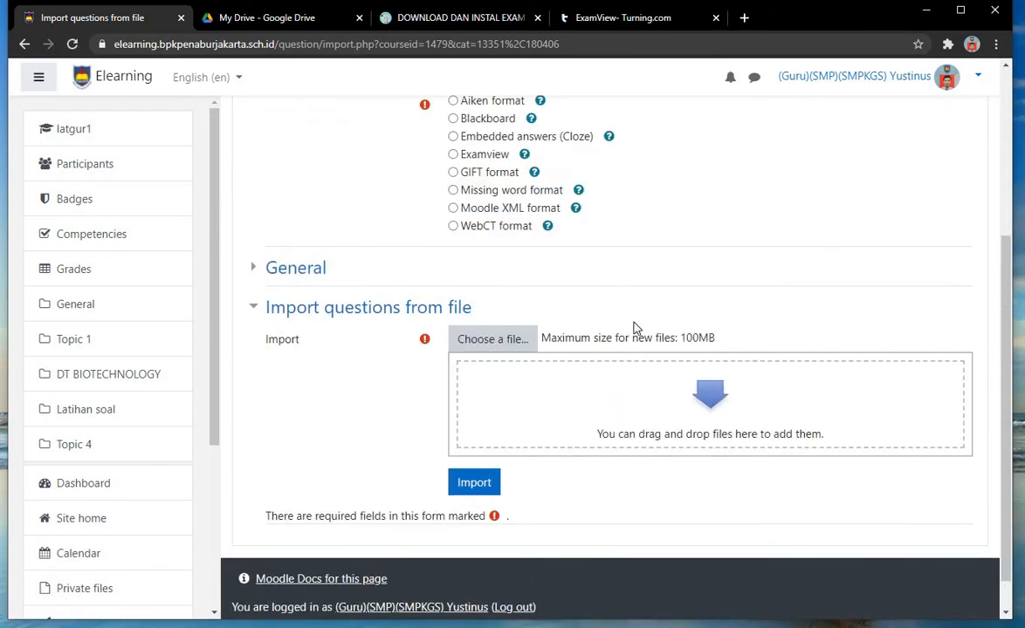
scroll(464, 292, "up", 2)
left_click(453, 268)
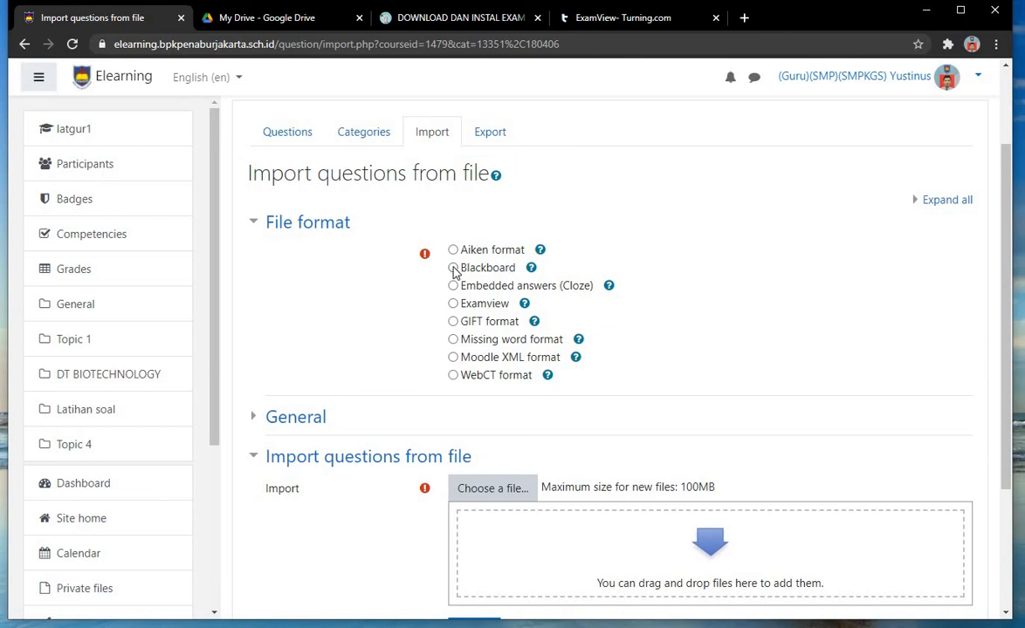
left_click(258, 418)
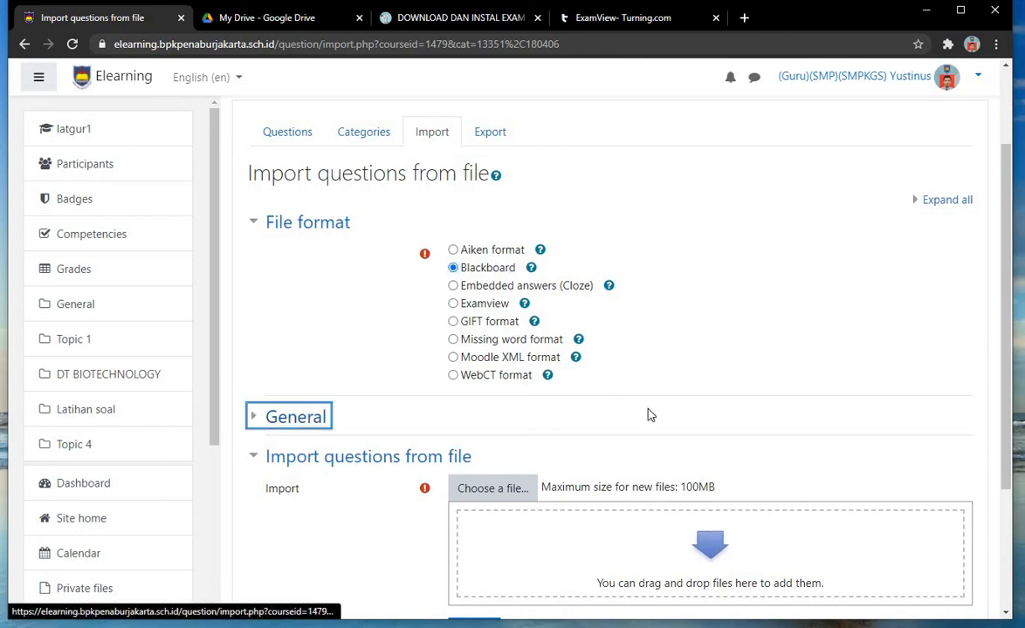
left_click(455, 485)
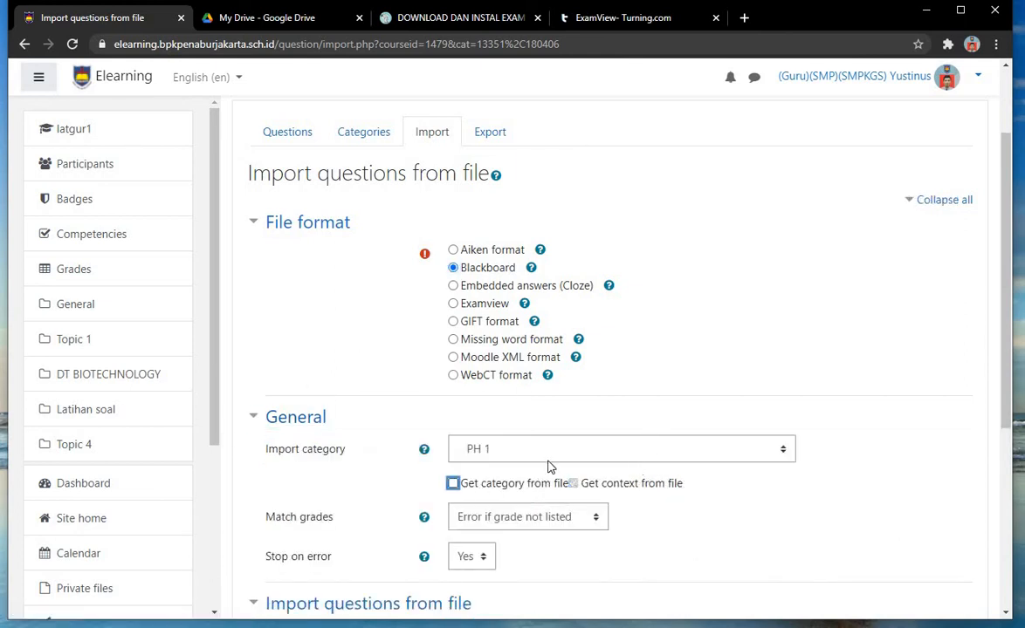
scroll(510, 430, "down", 3)
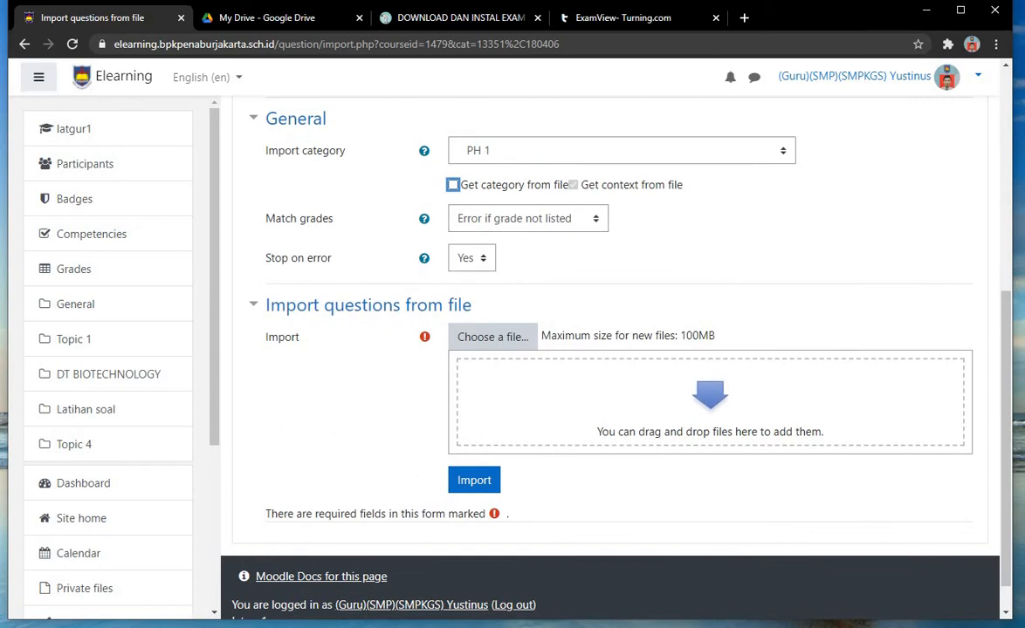
Add ph1.zip from the soal folder to the import form and import its questions into the PH 1 category
left_click(130, 583)
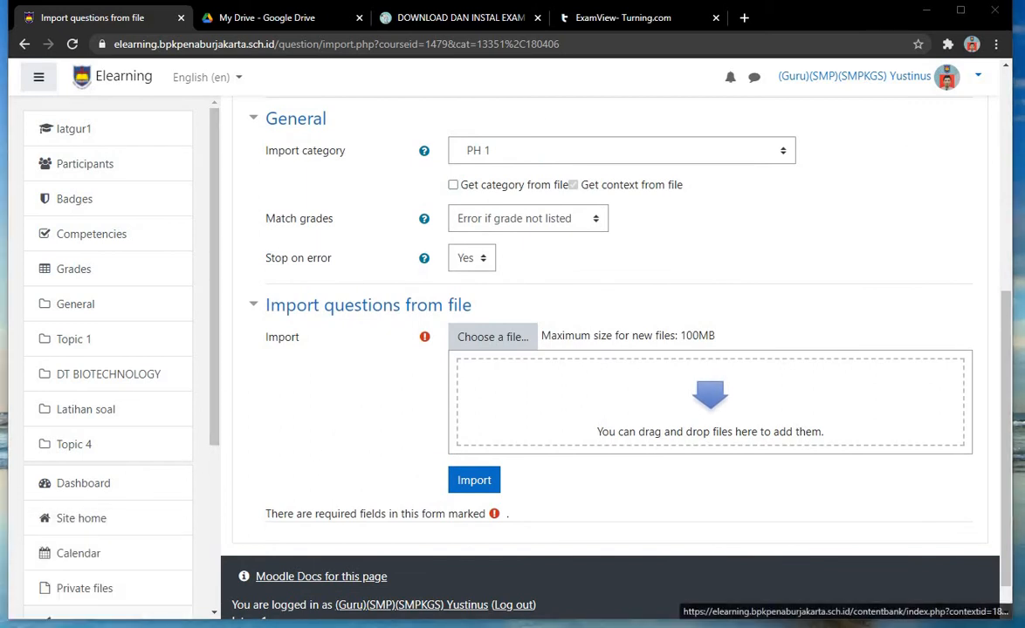
mouse_move(137, 617)
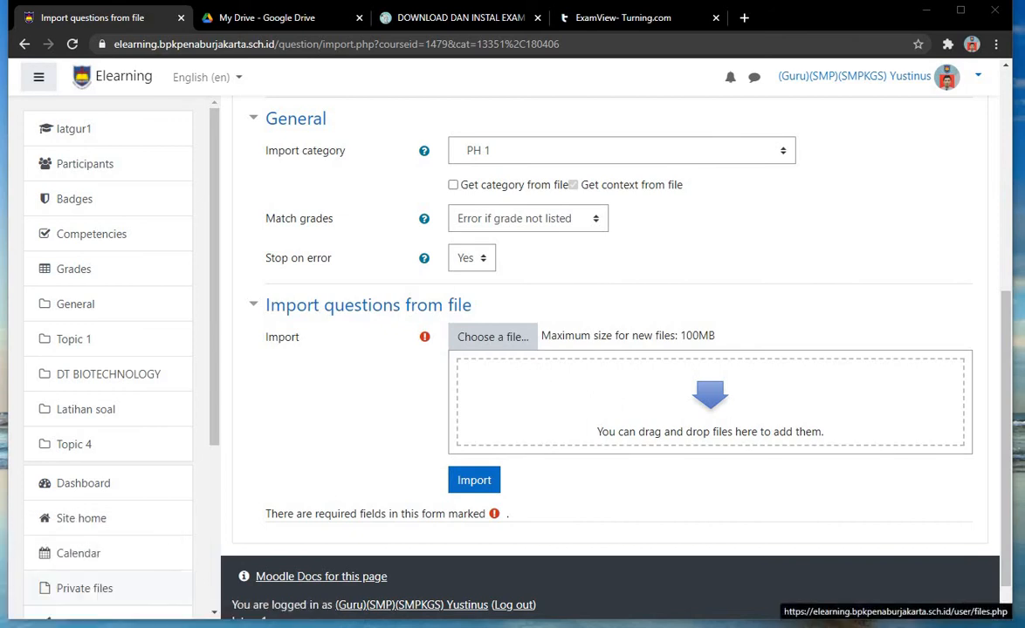
left_click(927, 11)
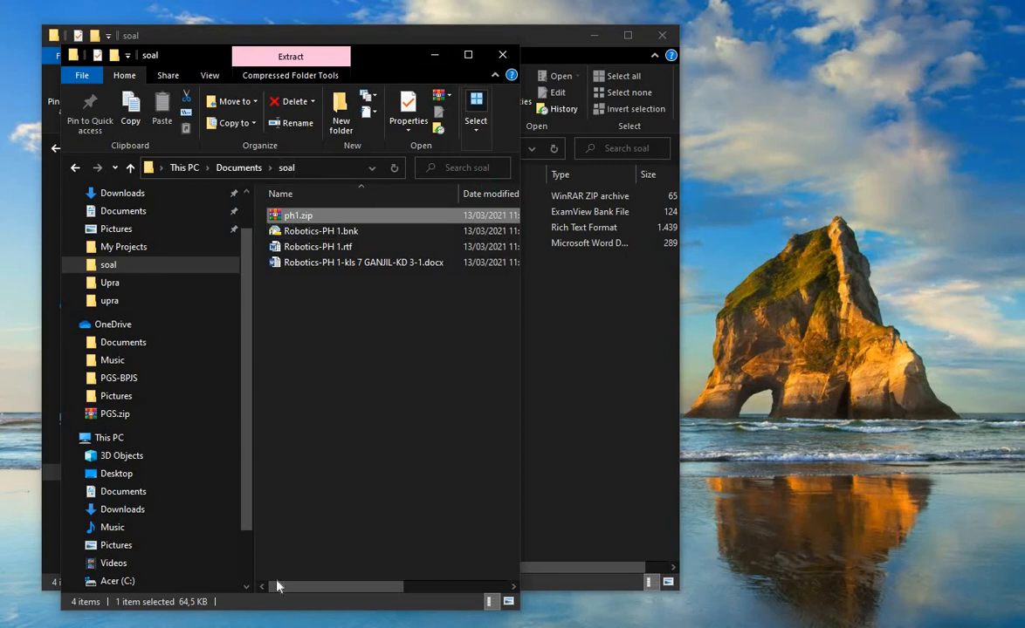
left_click(209, 627)
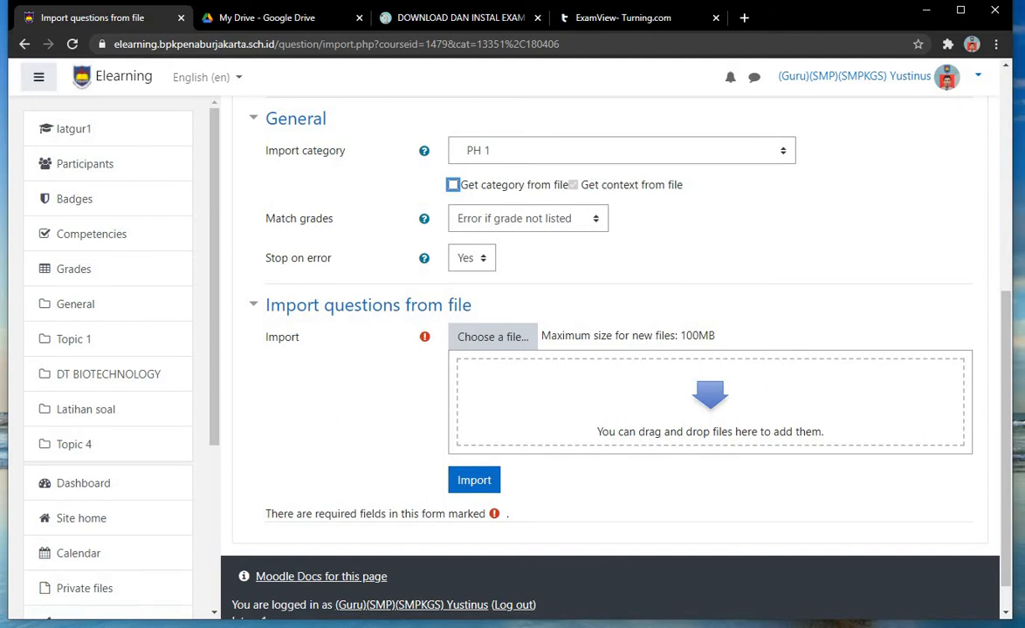
left_click(133, 594)
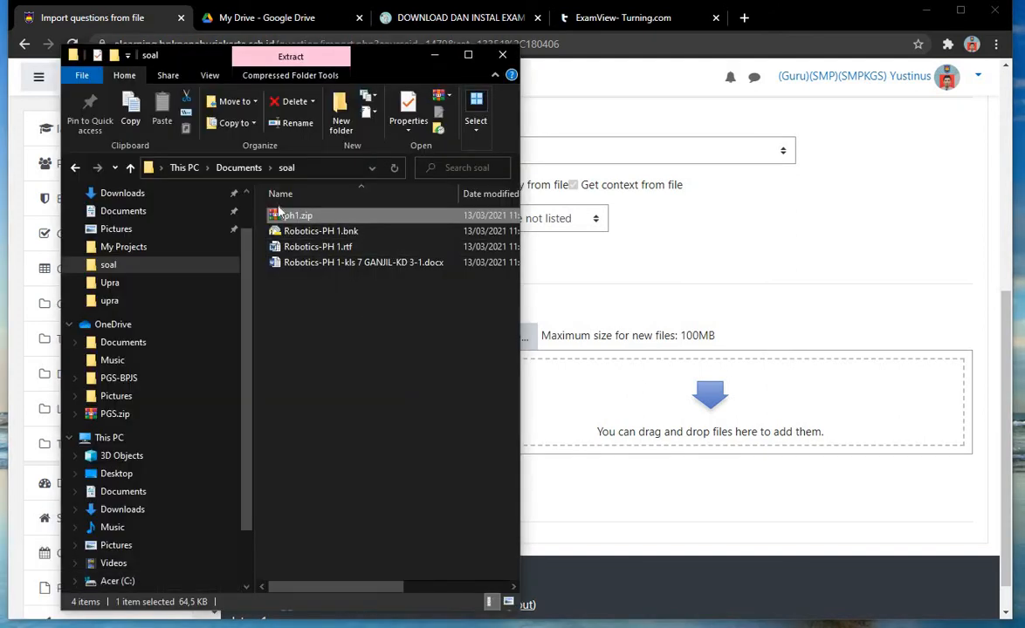
left_click_drag(298, 216, 644, 421)
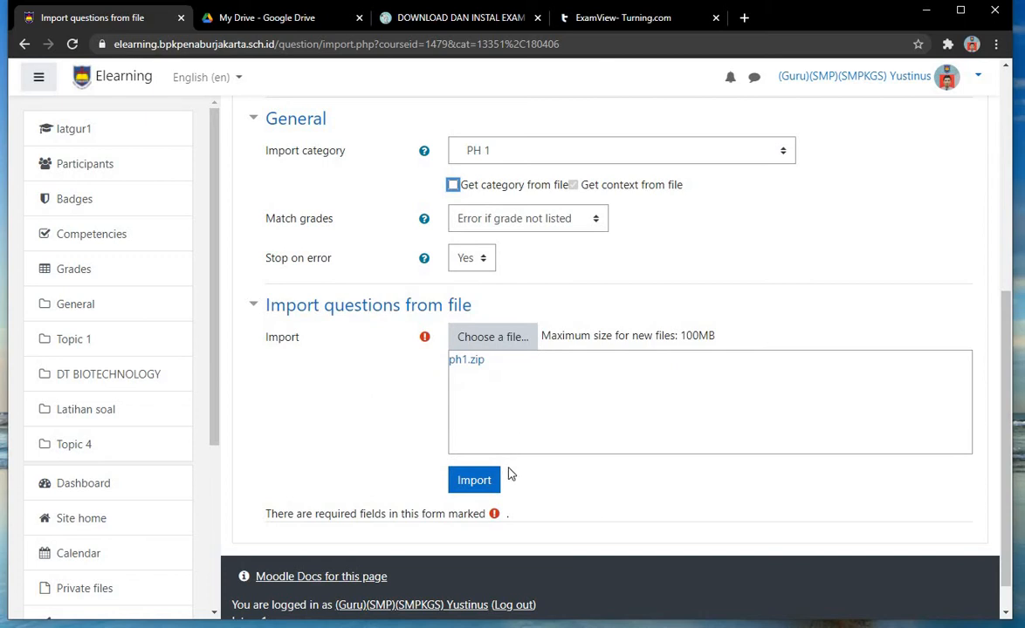
left_click(488, 479)
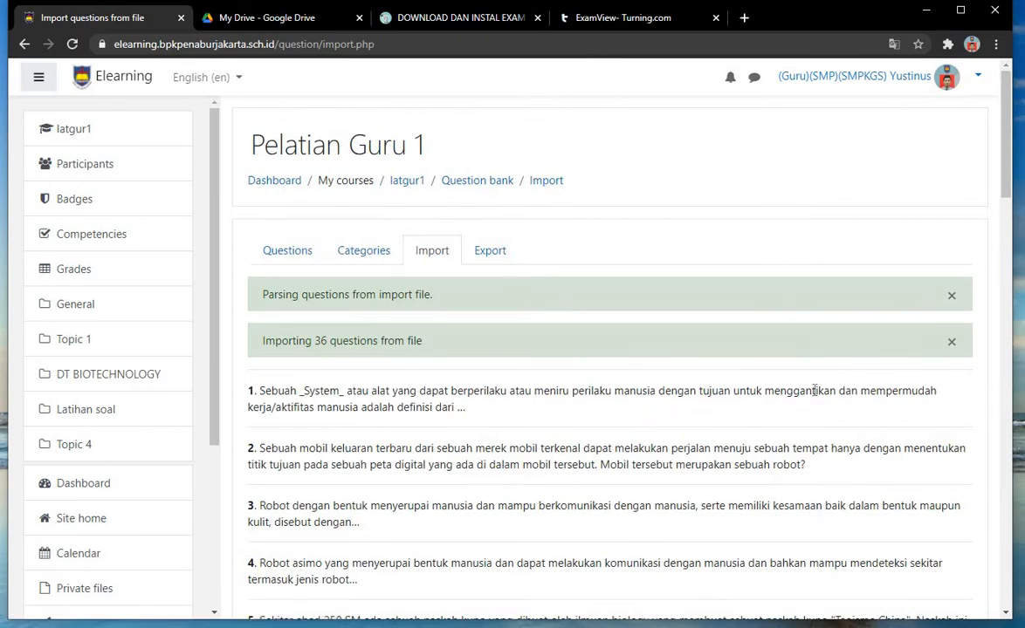
Review the imported questions, continue to the PH 1 question list and look through its entries
scroll(733, 392, "down", 12)
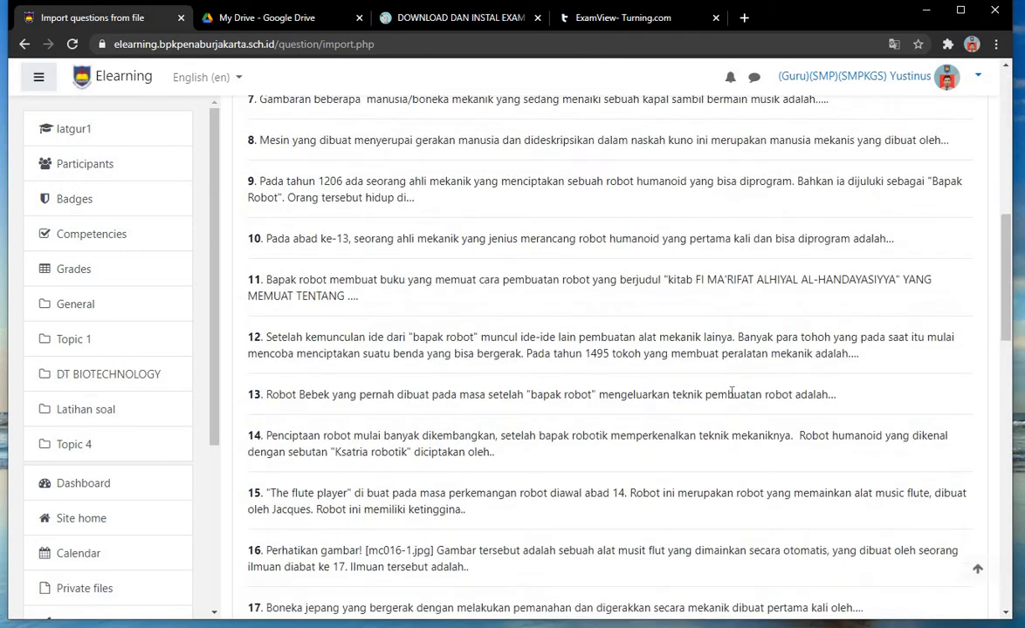
scroll(733, 400, "down", 10)
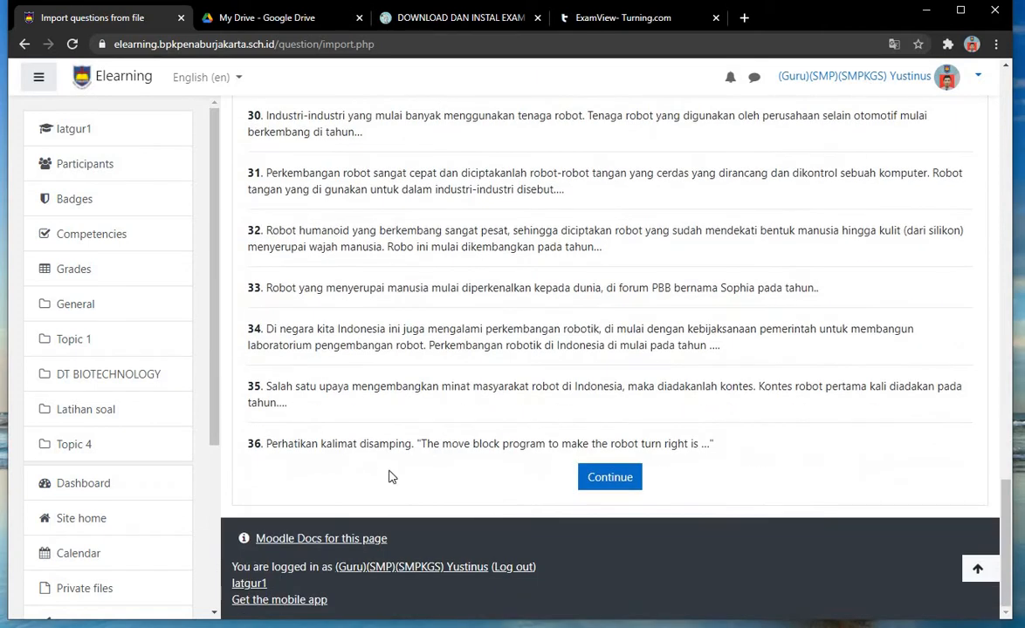
left_click(626, 479)
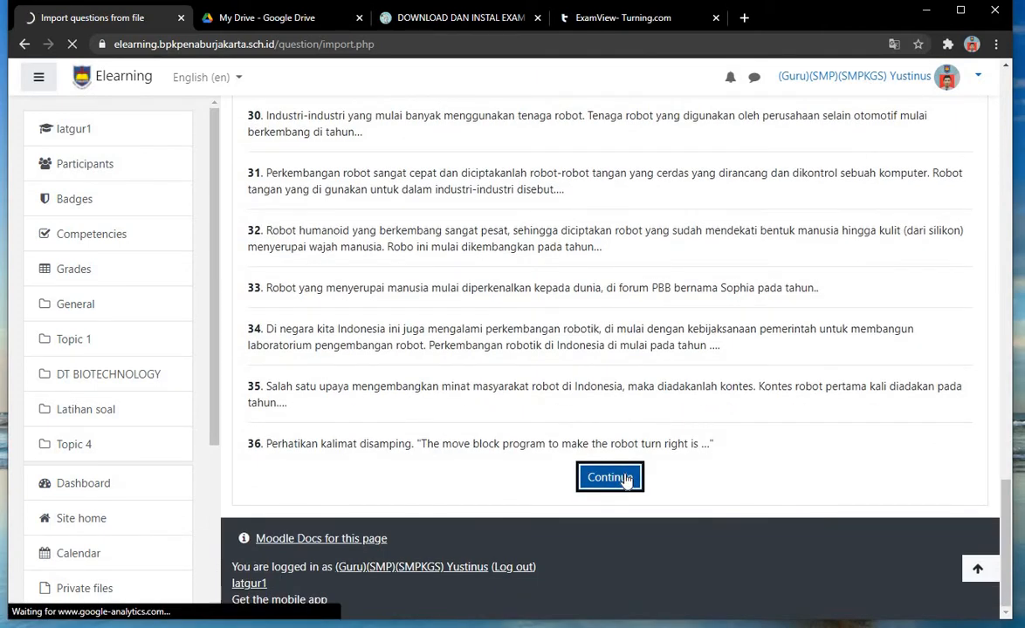
scroll(611, 463, "down", 5)
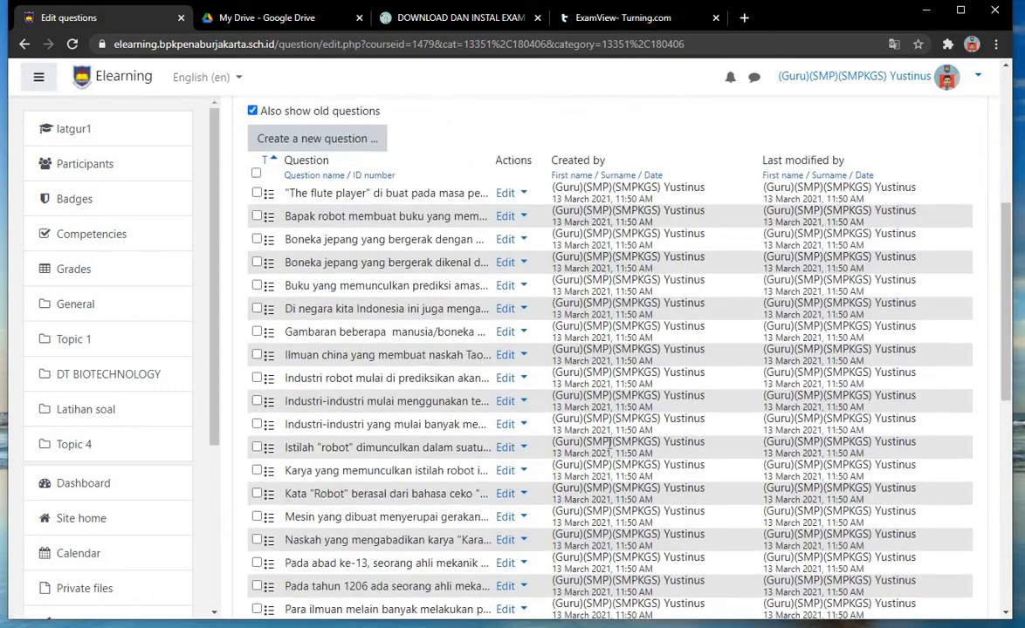
scroll(435, 363, "down", 10)
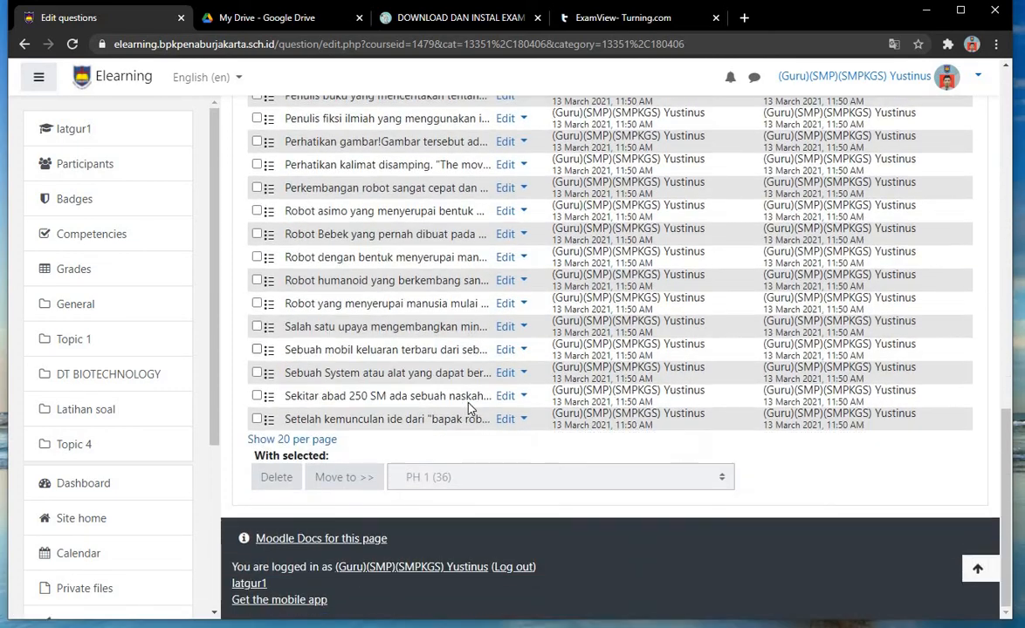
scroll(469, 407, "up", 8)
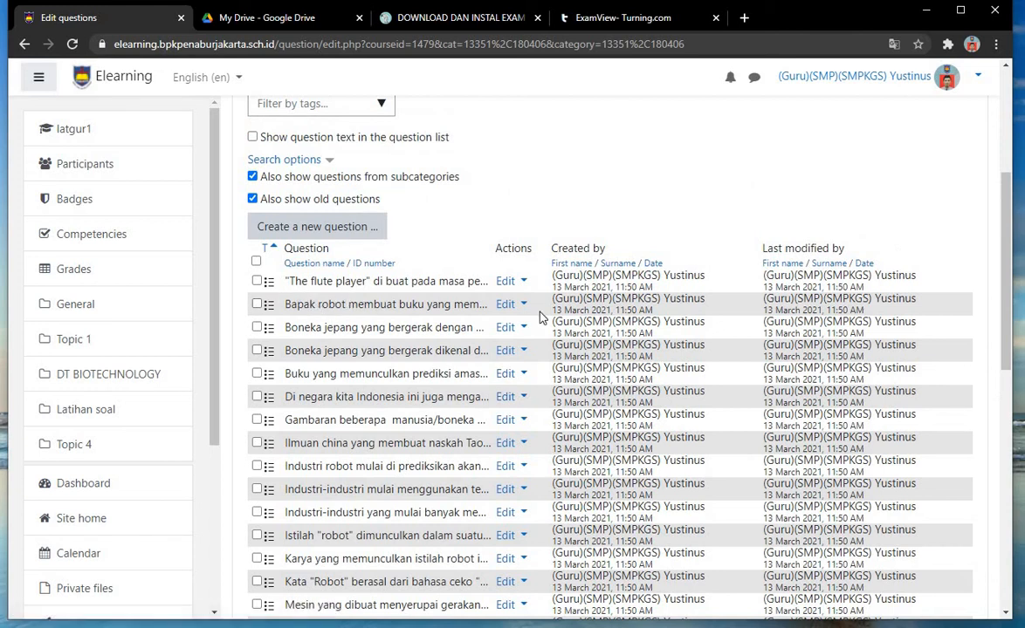
Open the "The flute player" question for editing and change its question name to "history of robot"
left_click(506, 281)
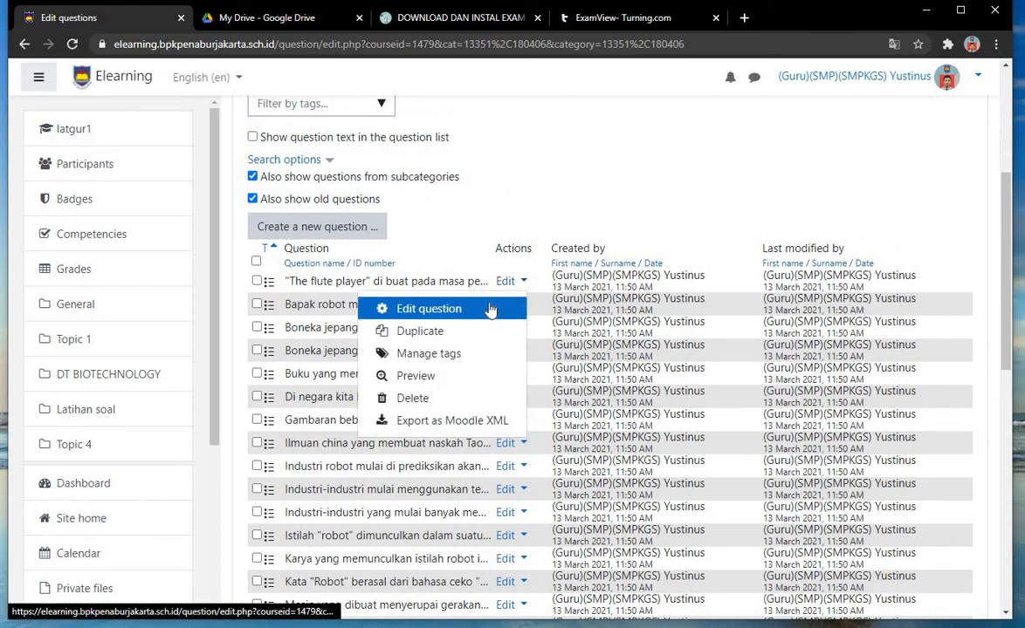
left_click(491, 309)
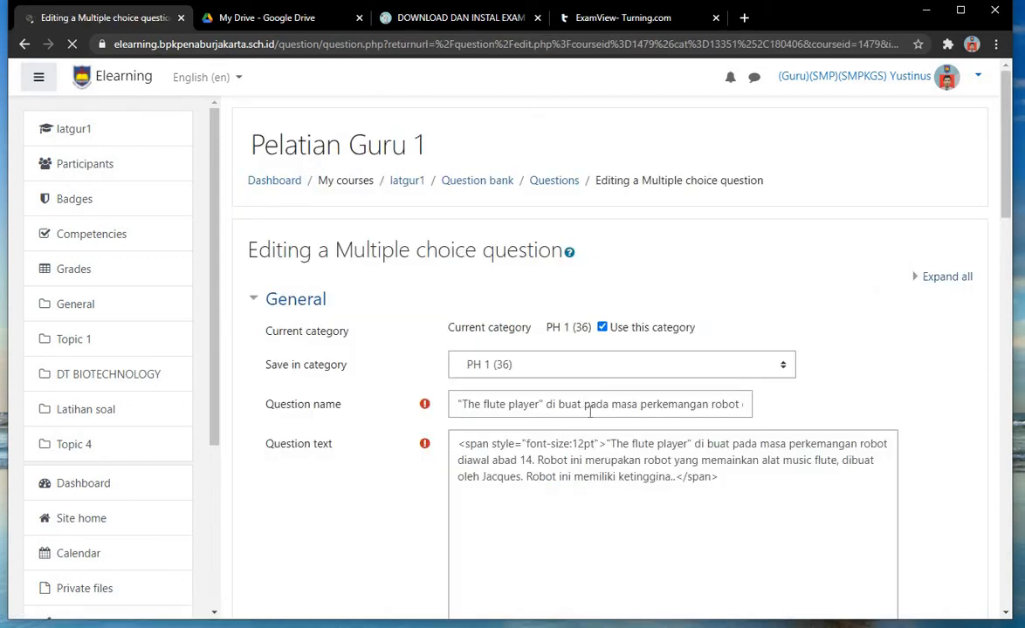
double_click(586, 406)
key("ctrl+a")
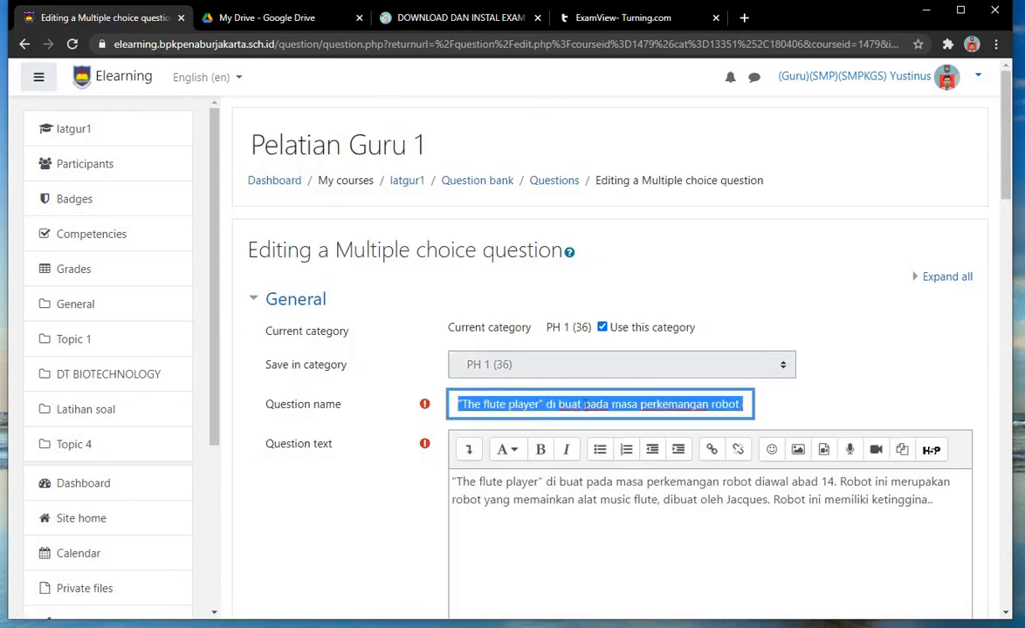
type("history of")
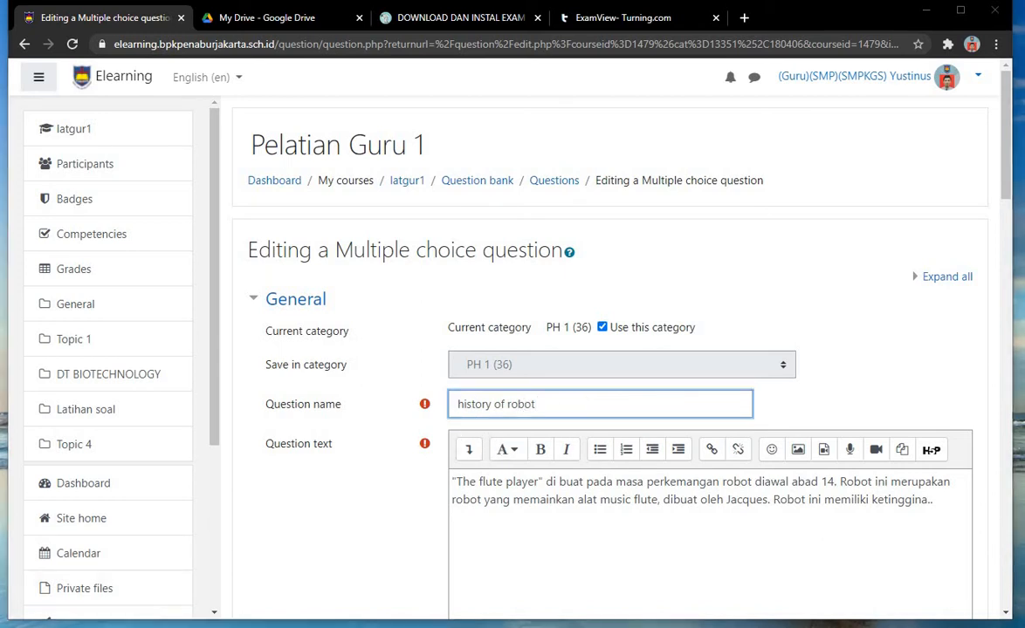
Switch to Word, open Robotics-PH 1.rtf, find the question number of "The flute player" and narrow the document window
key("alt+Tab")
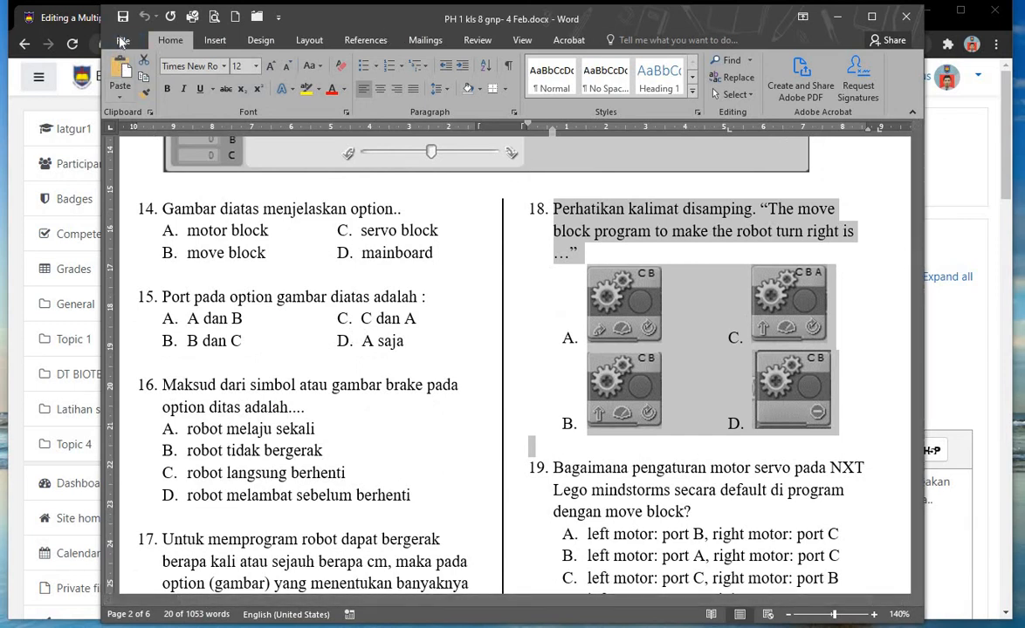
left_click(122, 42)
left_click(132, 137)
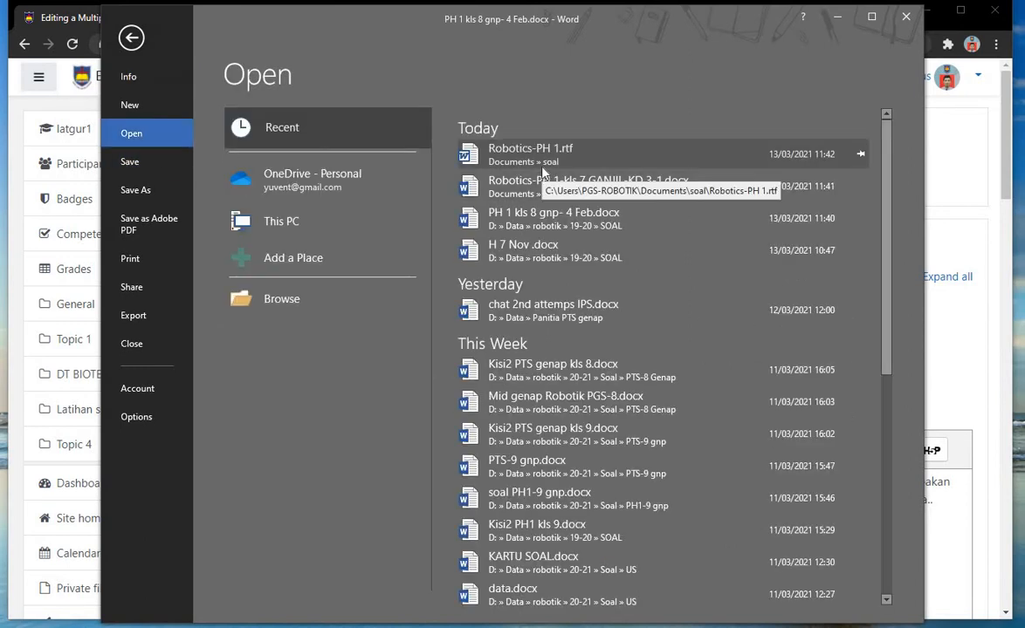
left_click(542, 168)
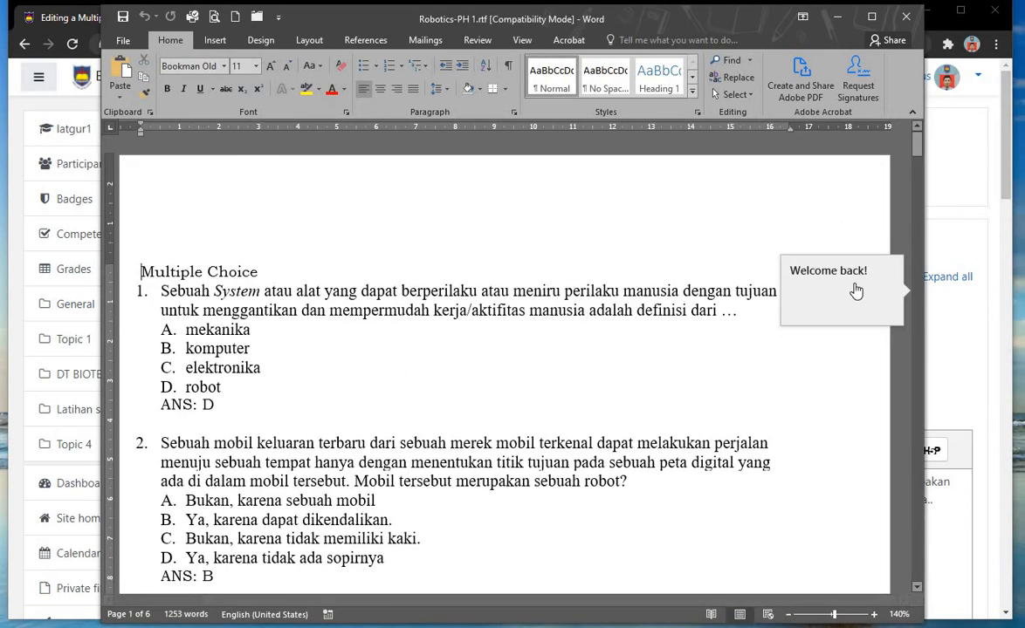
scroll(641, 367, "down", 20)
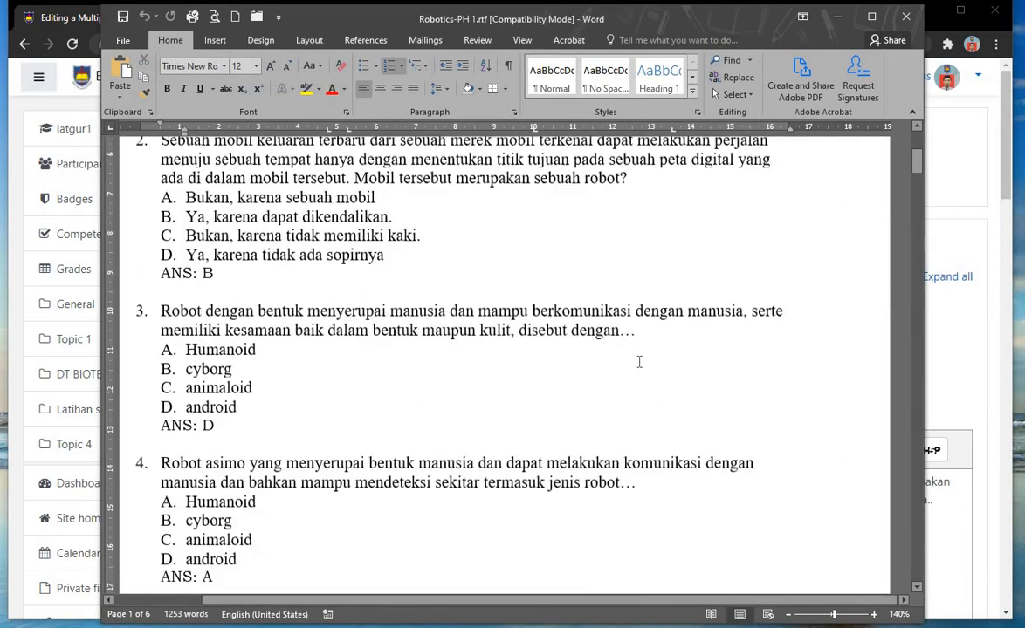
scroll(575, 348, "down", 15)
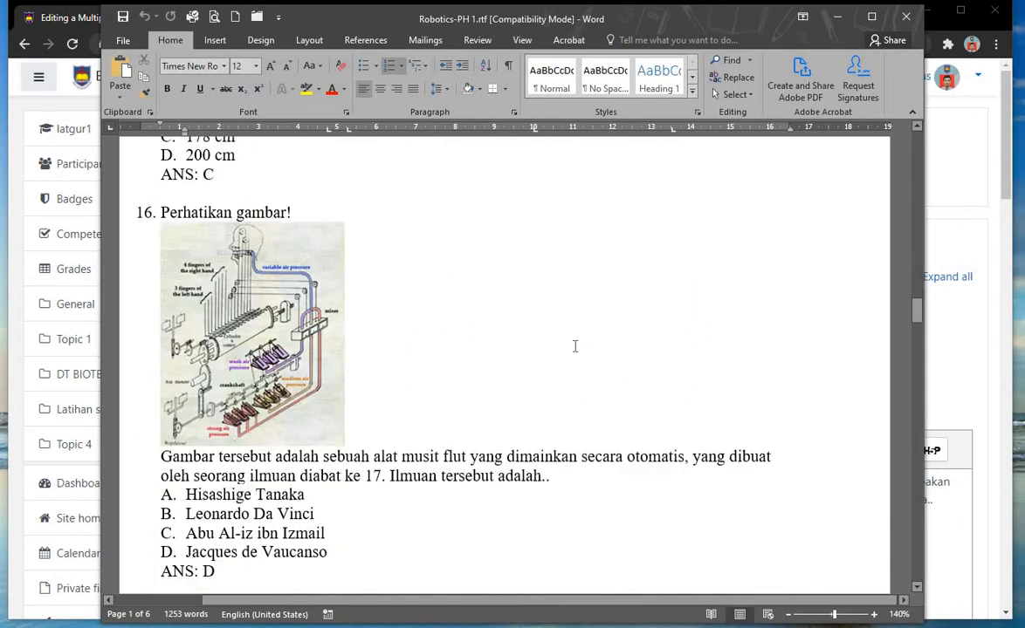
scroll(410, 420, "up", 5)
scroll(410, 420, "down", 6)
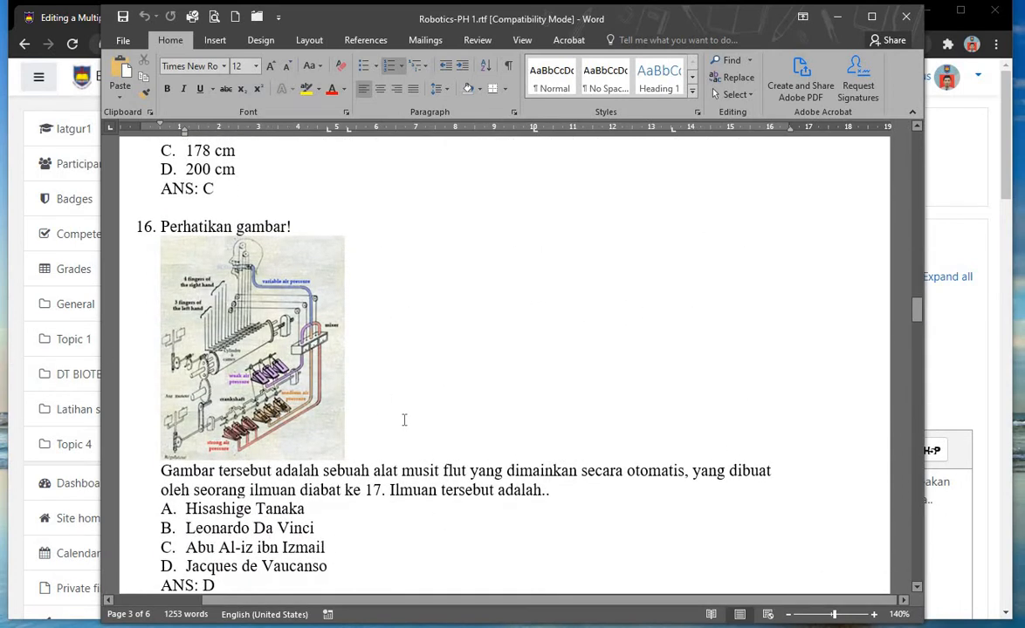
scroll(409, 413, "up", 10)
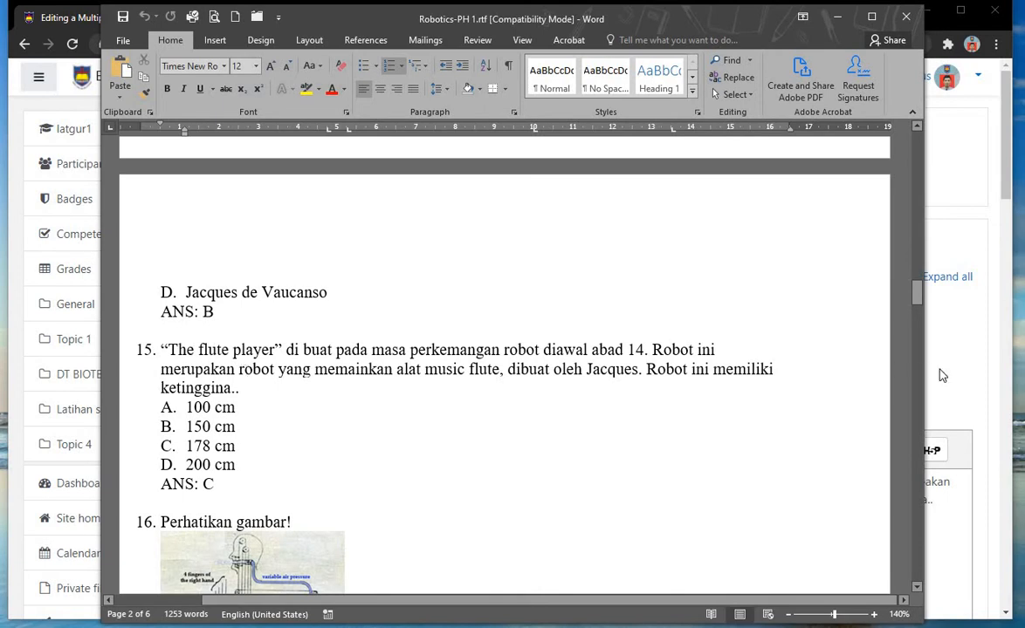
left_click_drag(923, 380, 780, 388)
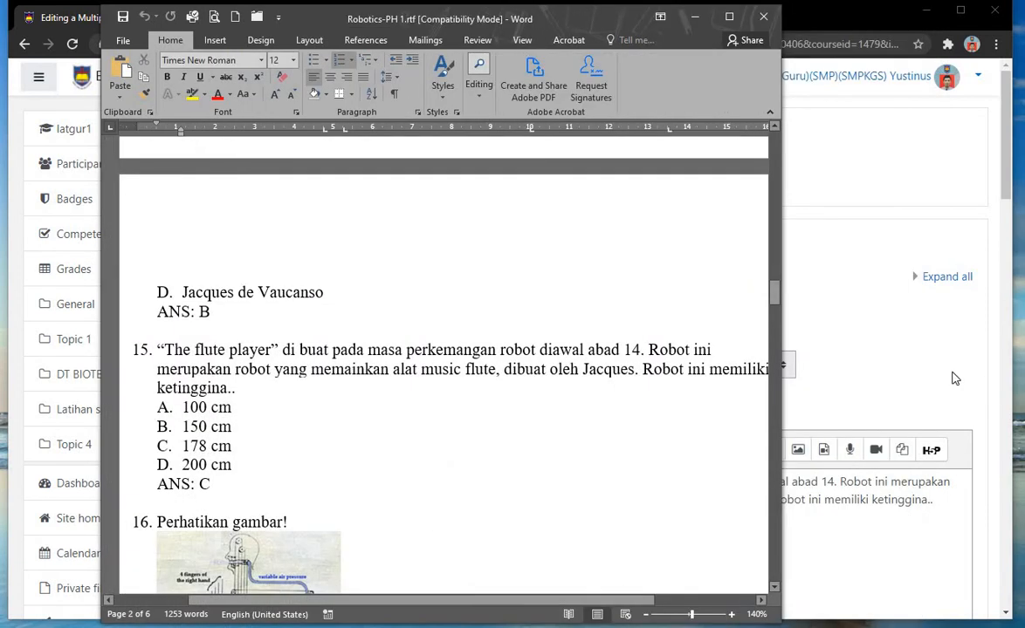
Return to the Moodle question form and add the prefix "15-" to the question name
left_click(880, 349)
left_click(456, 403)
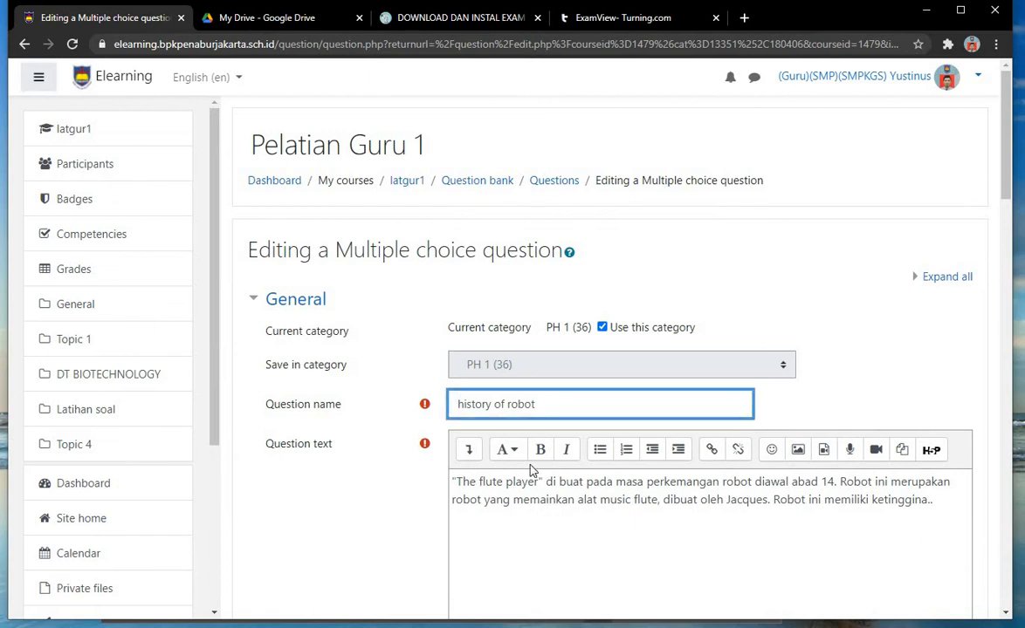
type("15-")
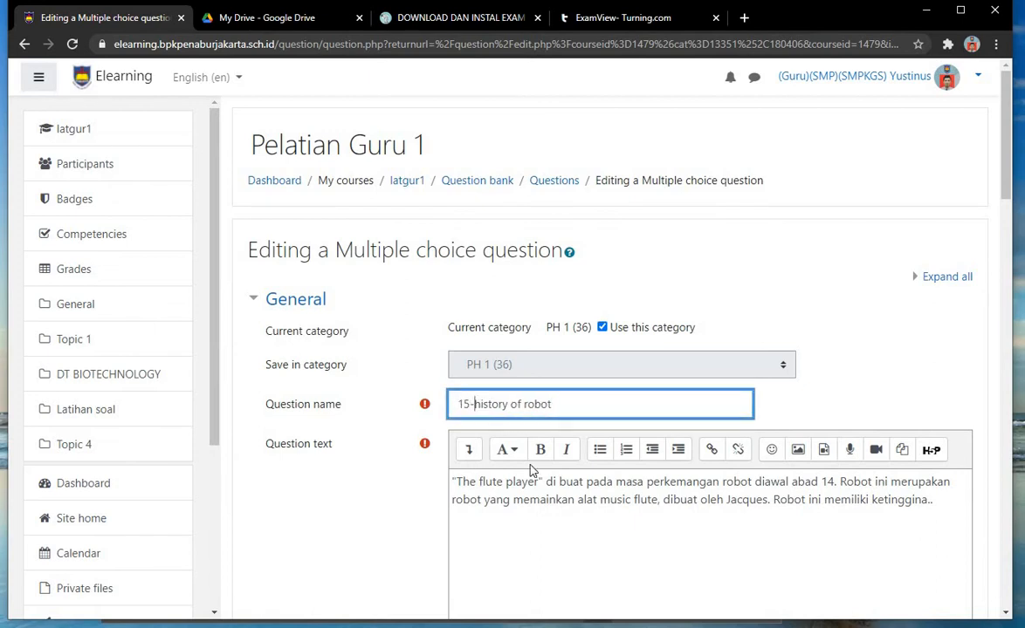
Check the question's answer choices and grades against question 15 in the Robotics-PH 1.rtf Word document
scroll(555, 385, "down", 5)
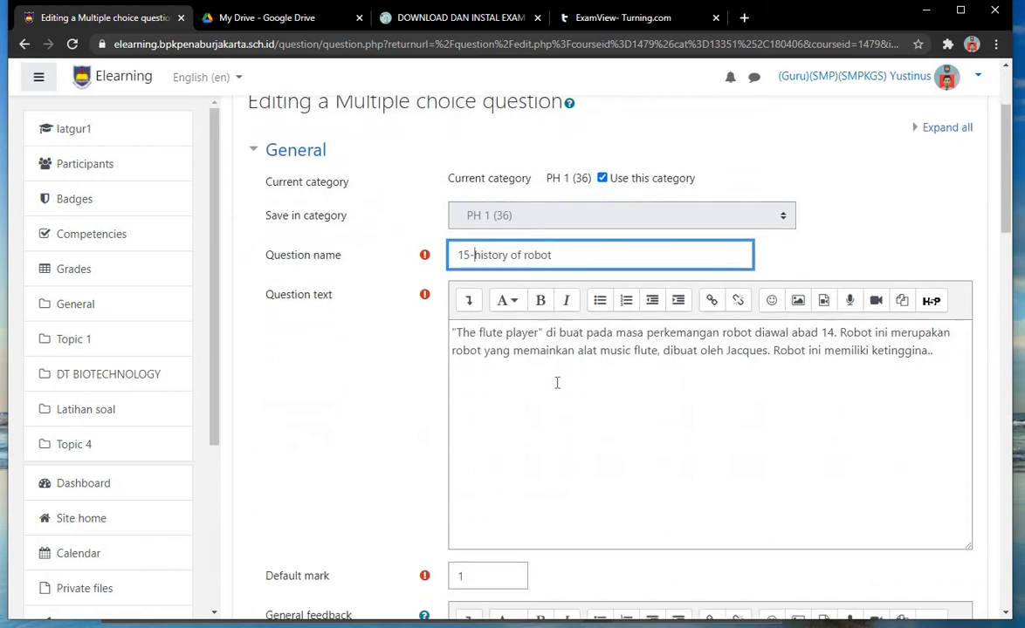
scroll(556, 385, "down", 7)
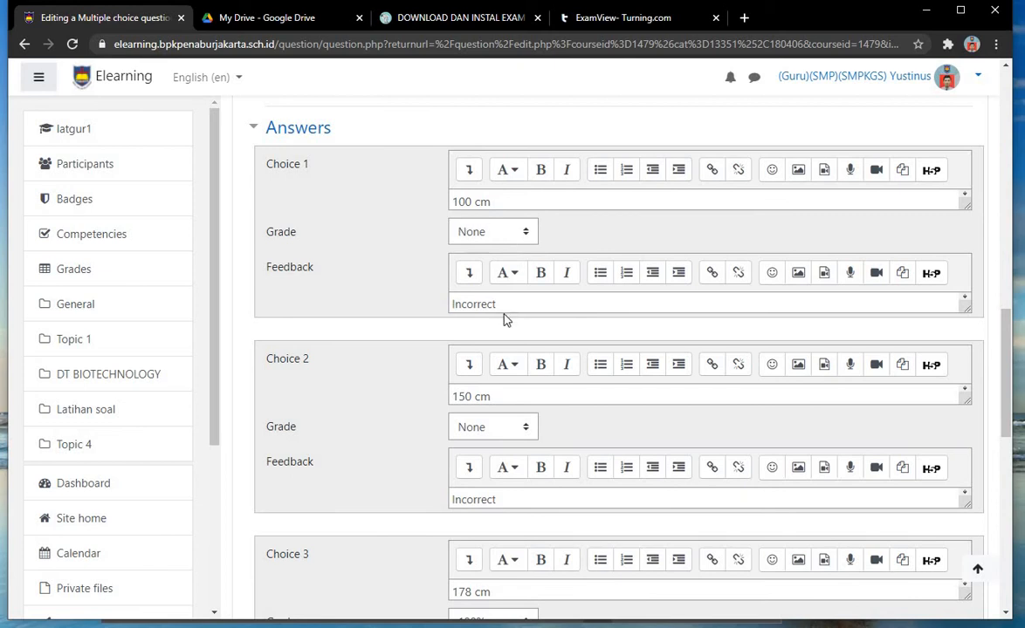
scroll(517, 388, "down", 2)
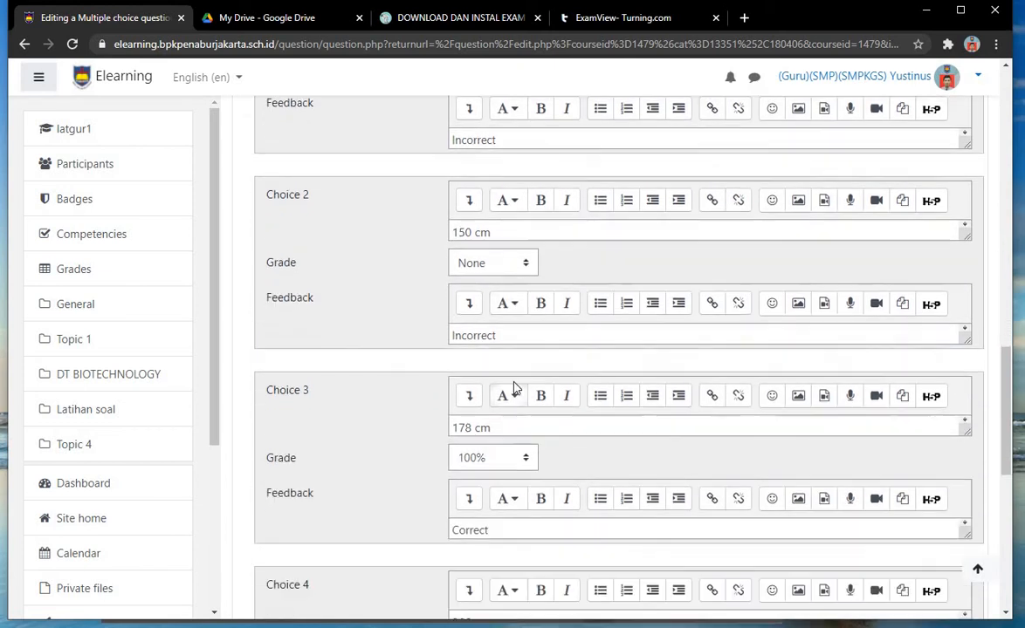
scroll(515, 391, "down", 1)
scroll(528, 393, "down", 2)
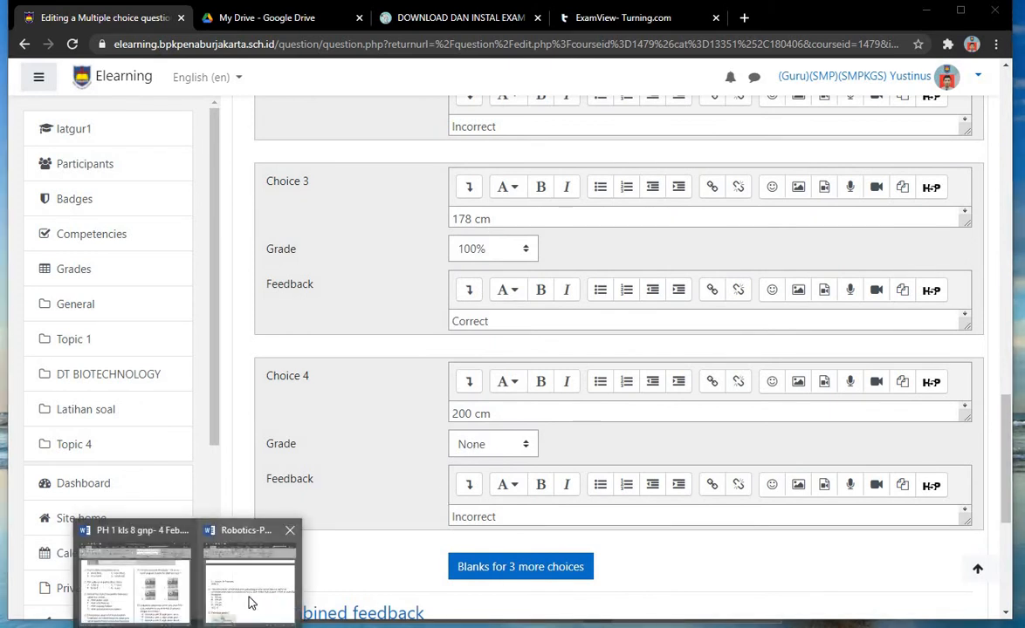
left_click(252, 604)
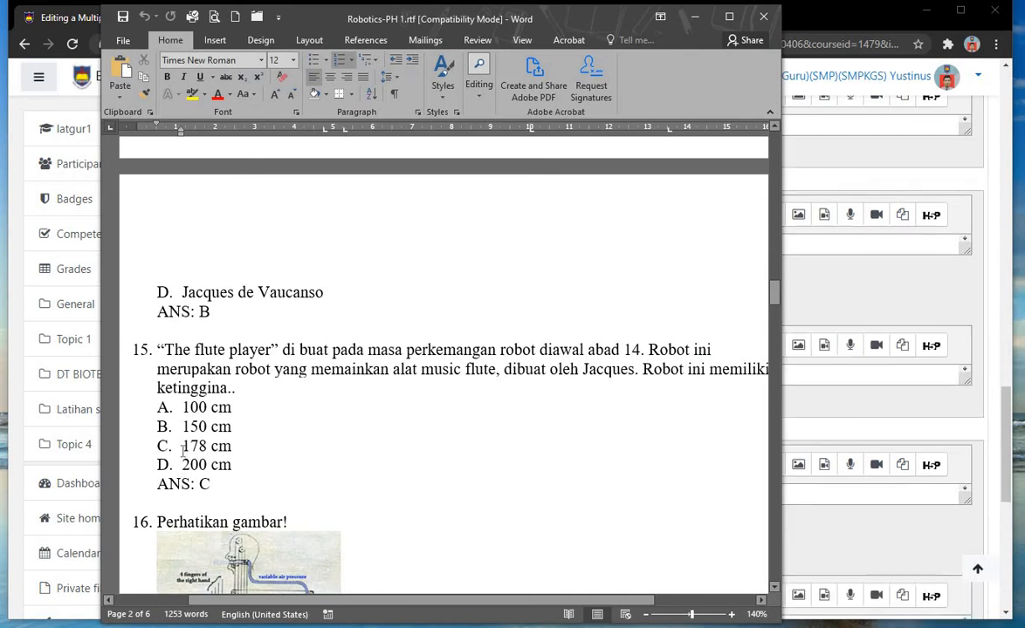
left_click_drag(182, 448, 249, 467)
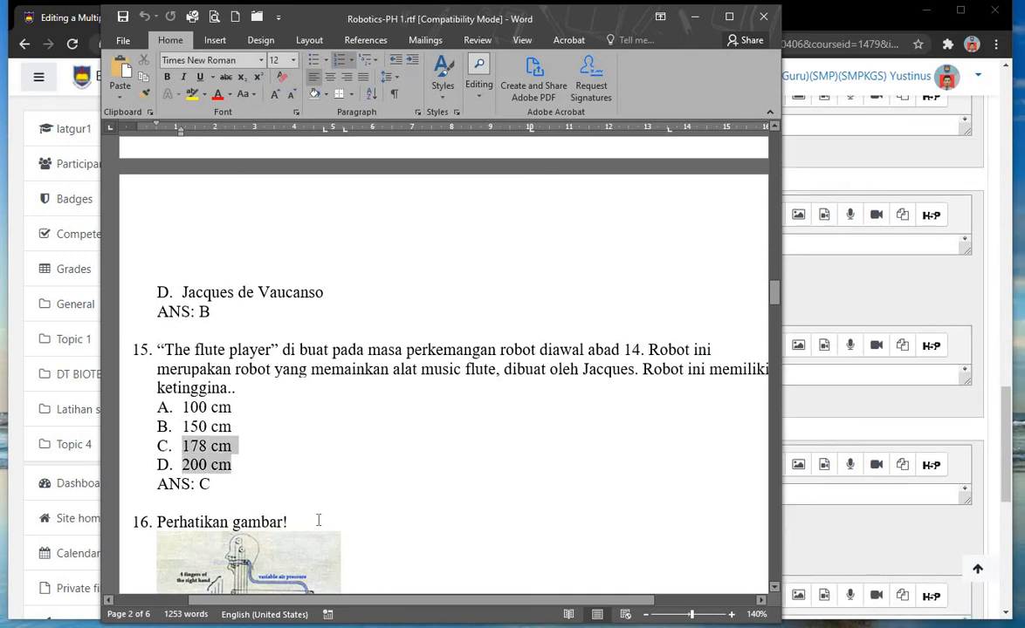
left_click(250, 452)
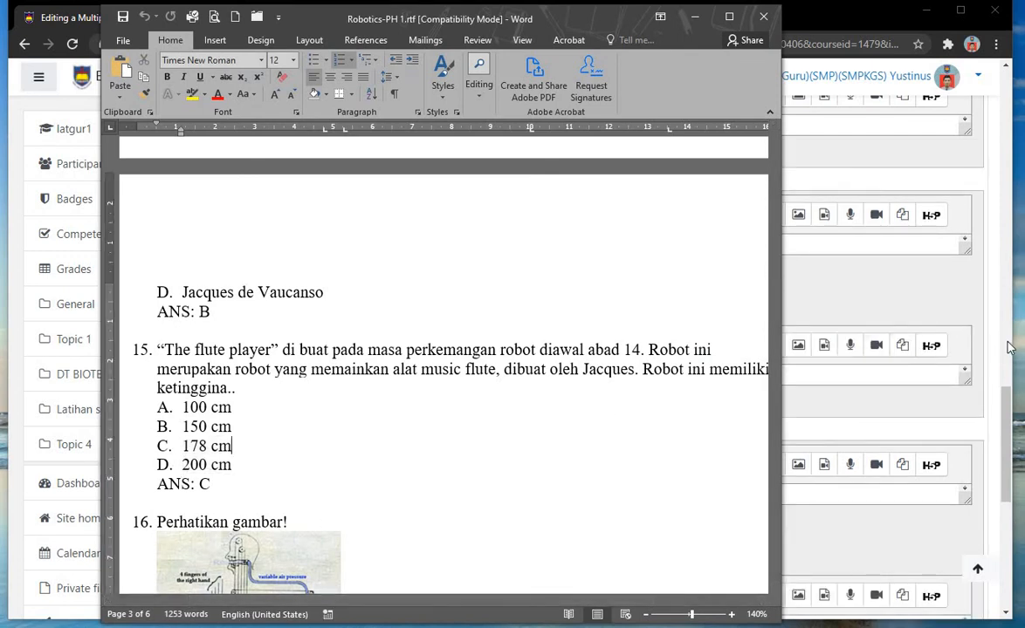
key("alt+Tab")
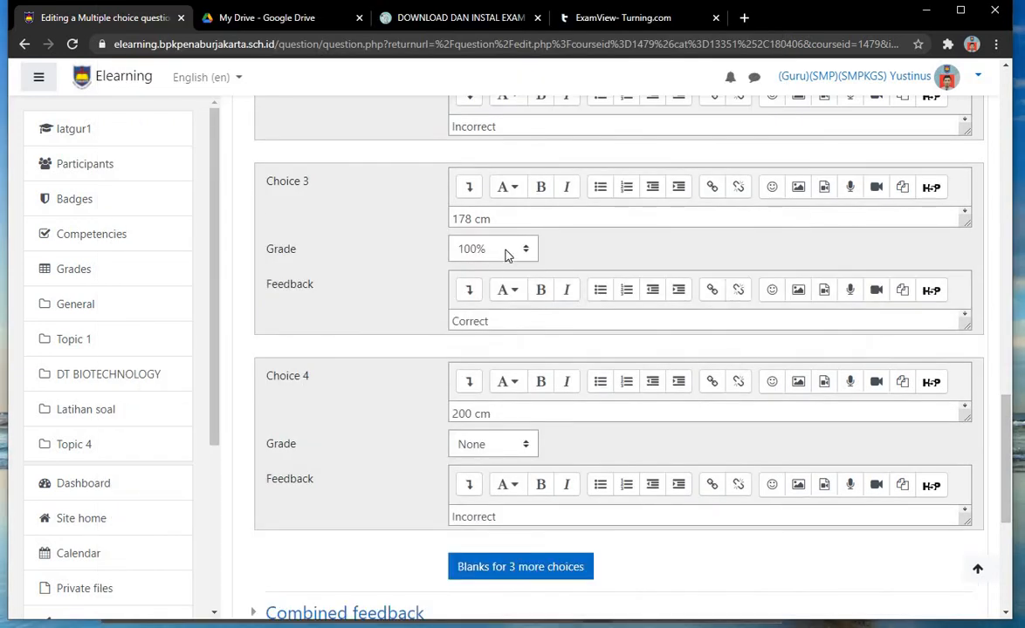
Review the question's default mark and answer settings, save its changes and return to the PH 1 question list
scroll(502, 262, "down", 3)
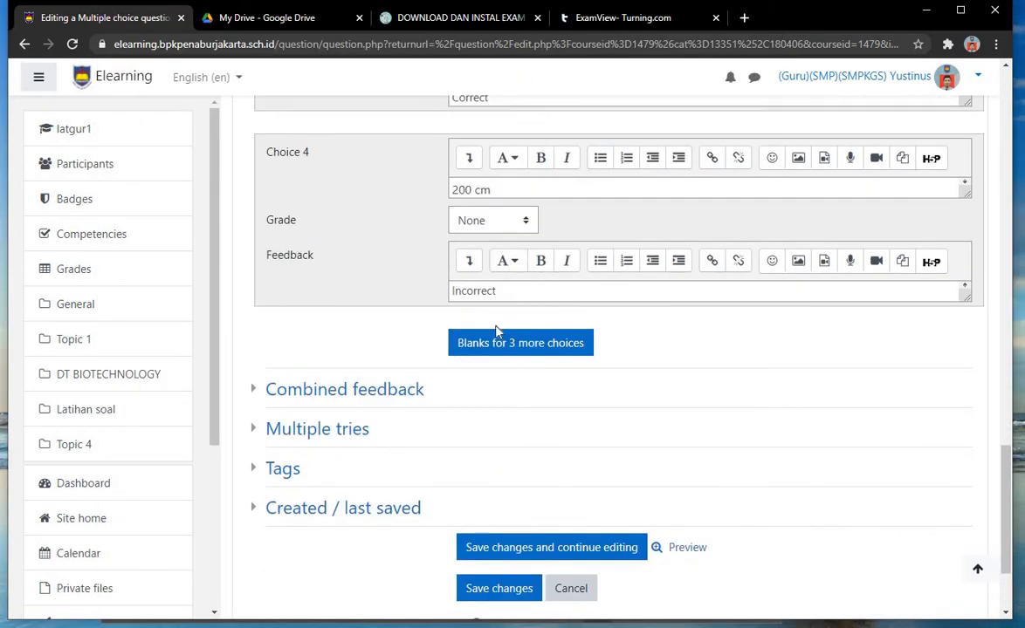
scroll(488, 340, "up", 10)
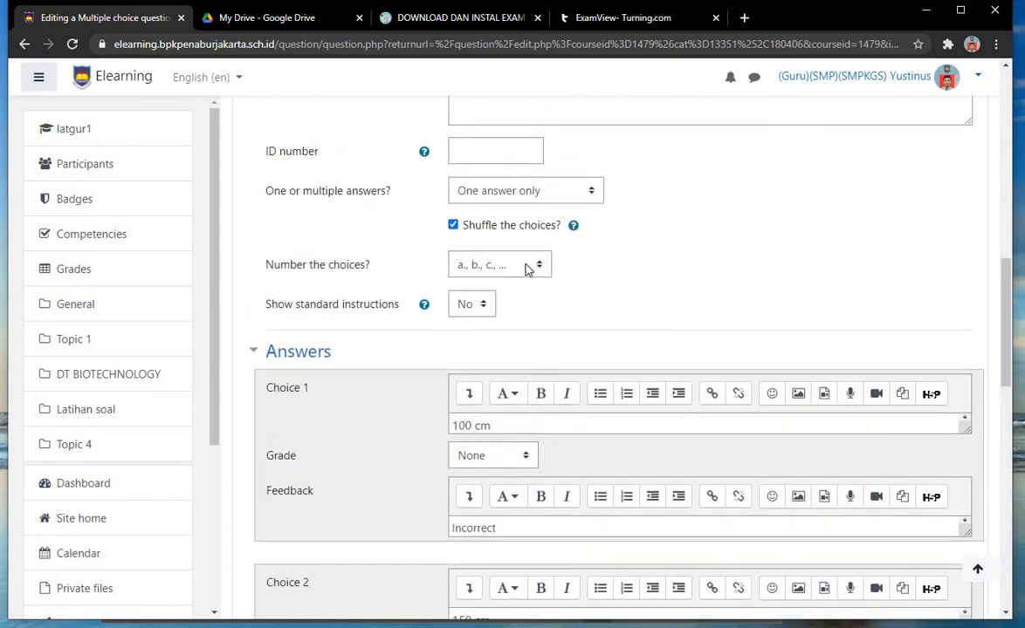
scroll(493, 288, "up", 2)
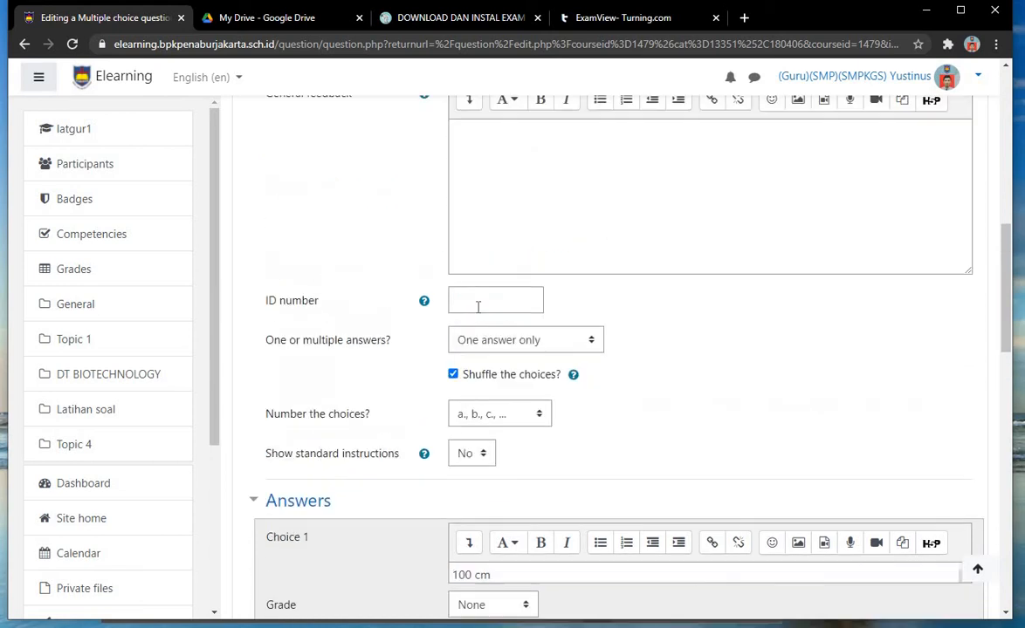
scroll(480, 285, "up", 3)
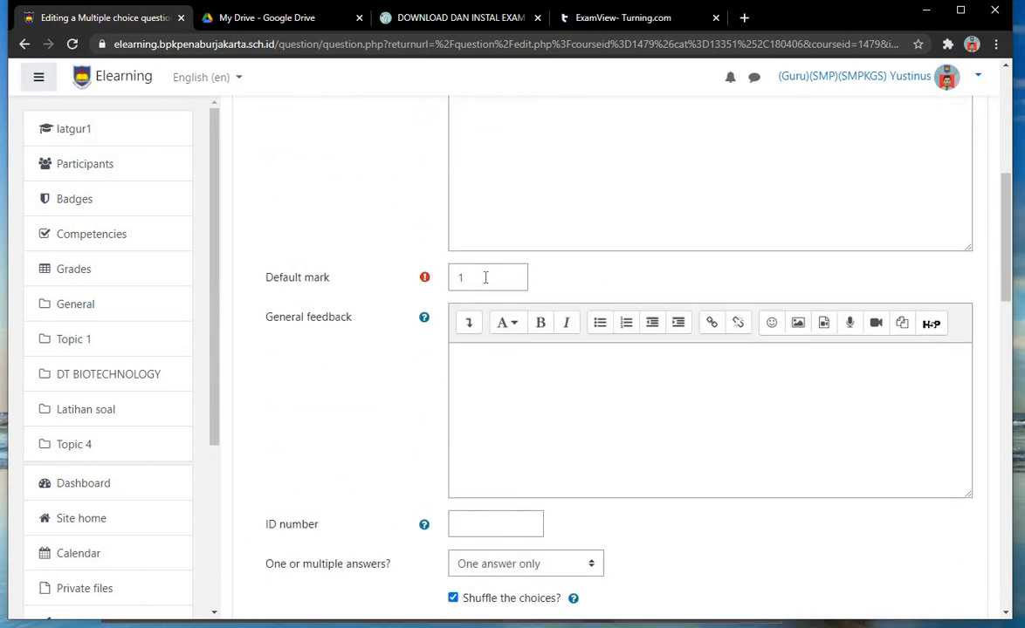
scroll(486, 278, "down", 15)
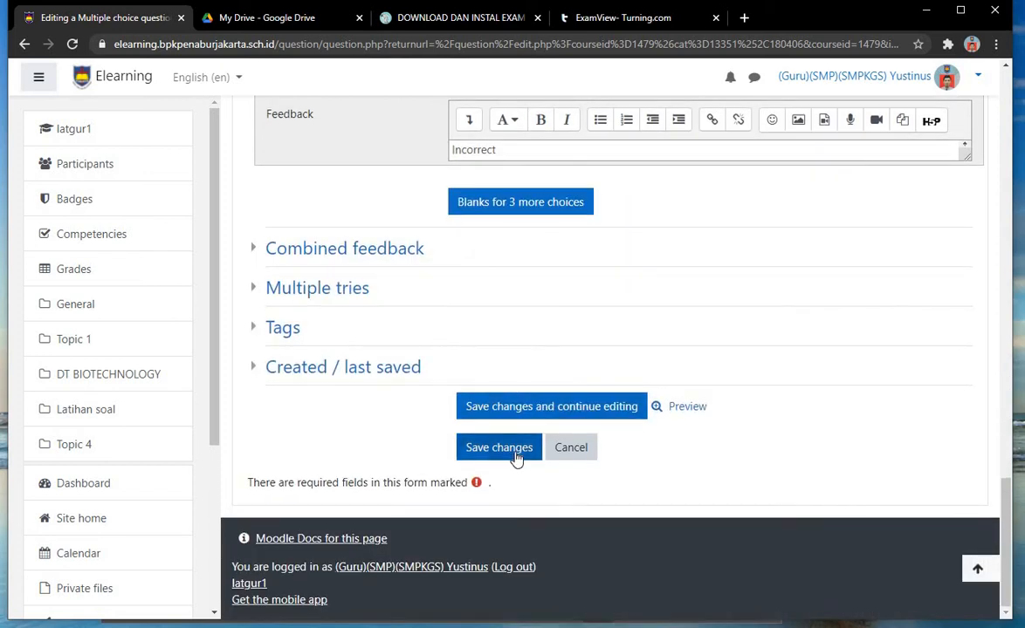
left_click(516, 459)
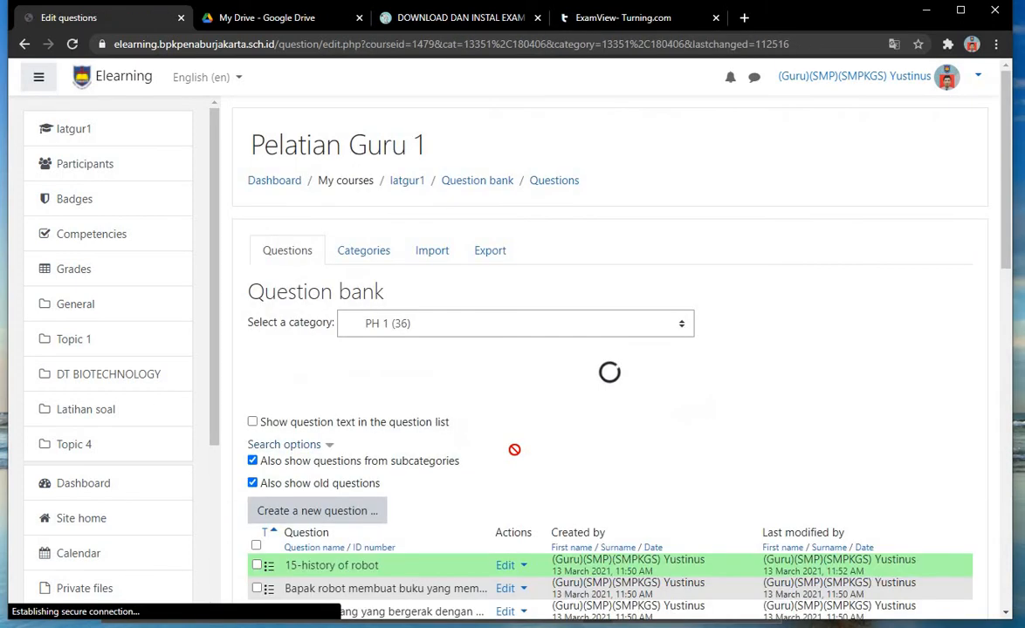
scroll(509, 436, "down", 3)
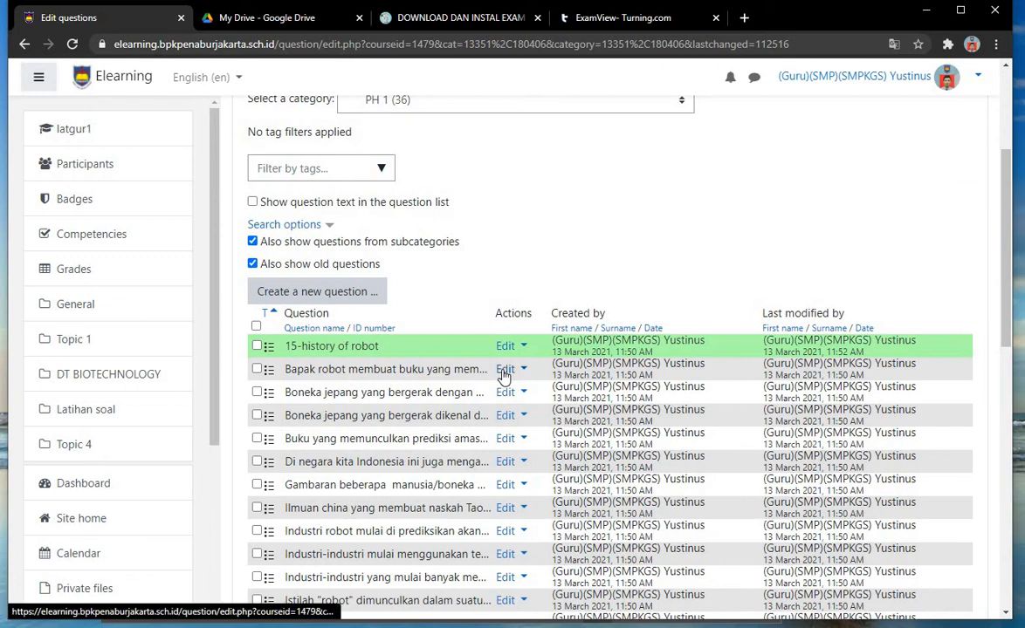
Open the "Bapak robot membuat buku" question for editing and find its question number in the Robotics-PH 1.rtf Word document
left_click(507, 370)
left_click(486, 401)
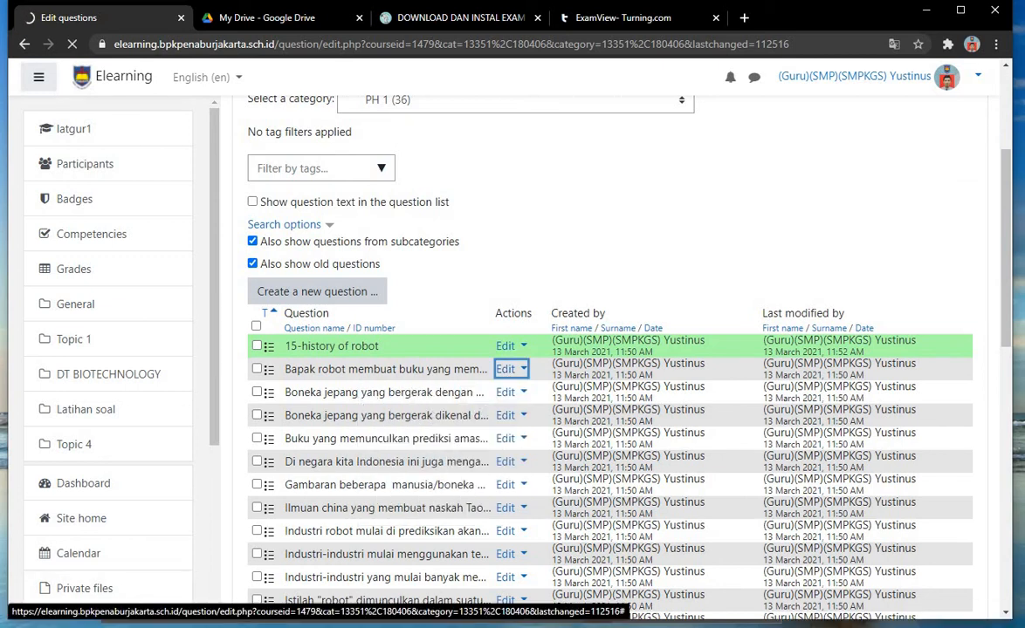
mouse_move(202, 619)
left_click(262, 567)
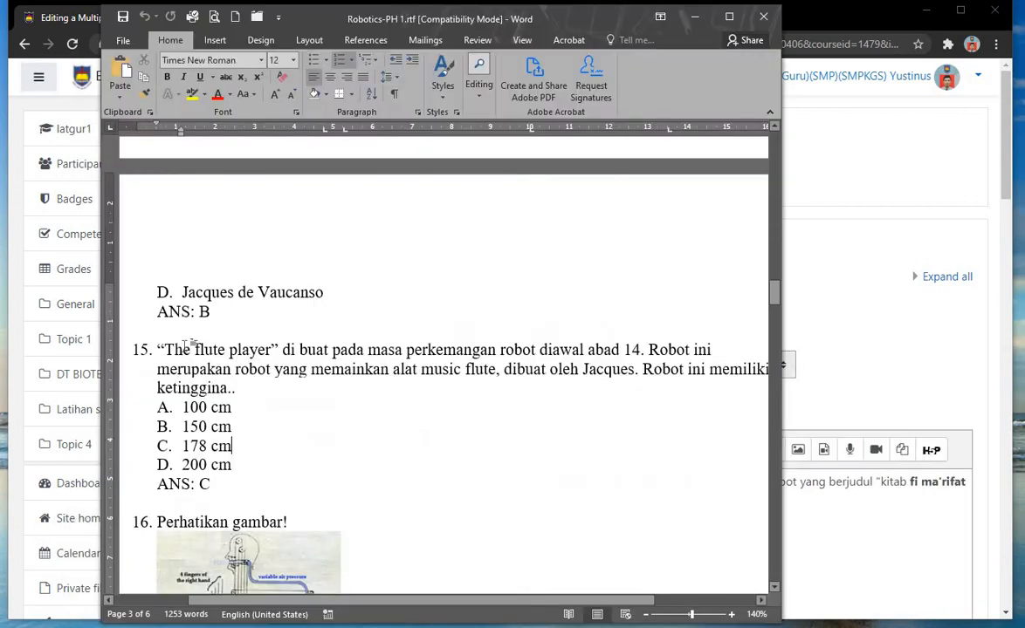
scroll(206, 343, "up", 4)
scroll(185, 347, "up", 10)
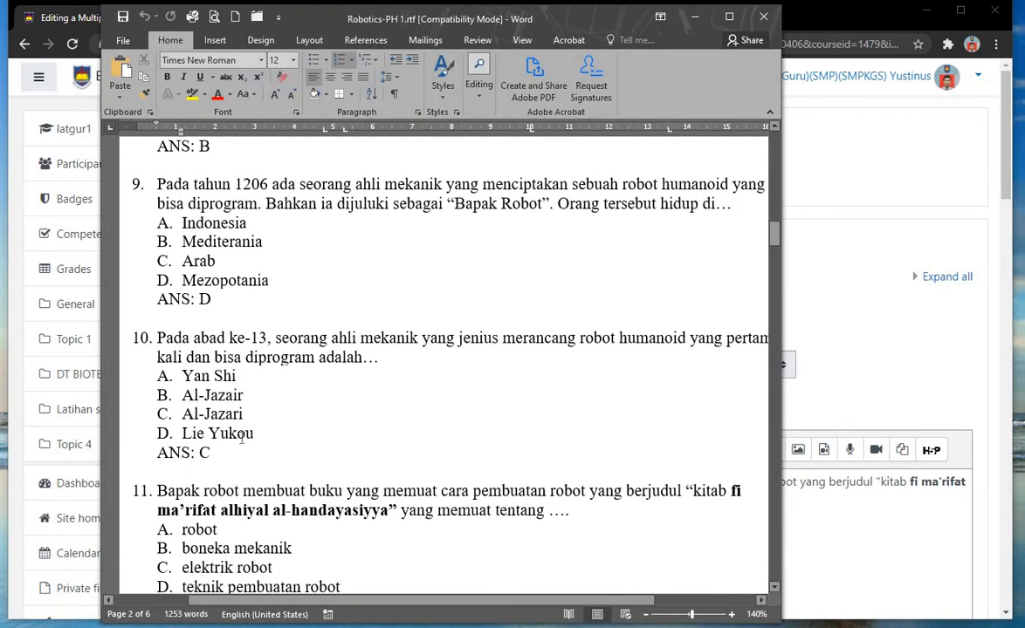
scroll(253, 449, "down", 1)
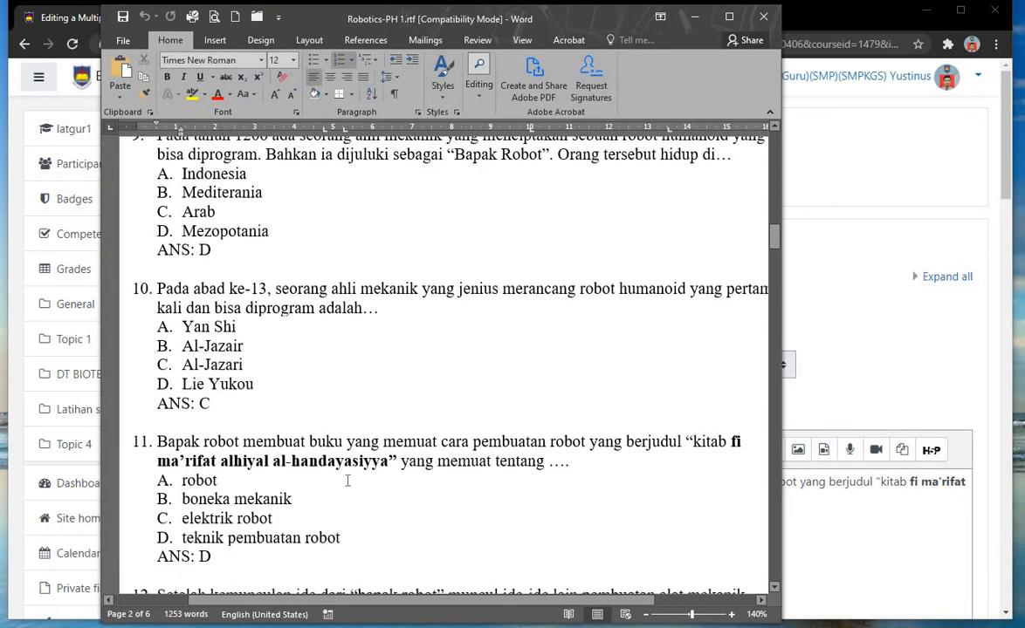
Zoom the Word document out to 110%, narrow its window and move it aside to compare question 11 with the Moodle form
left_click(646, 614)
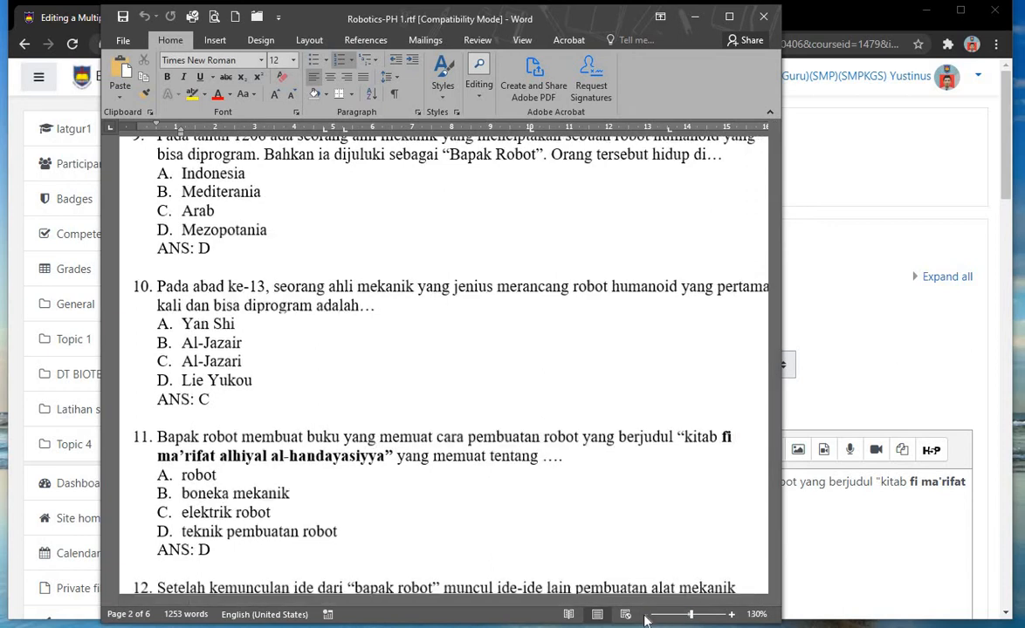
left_click(646, 614)
left_click(646, 614)
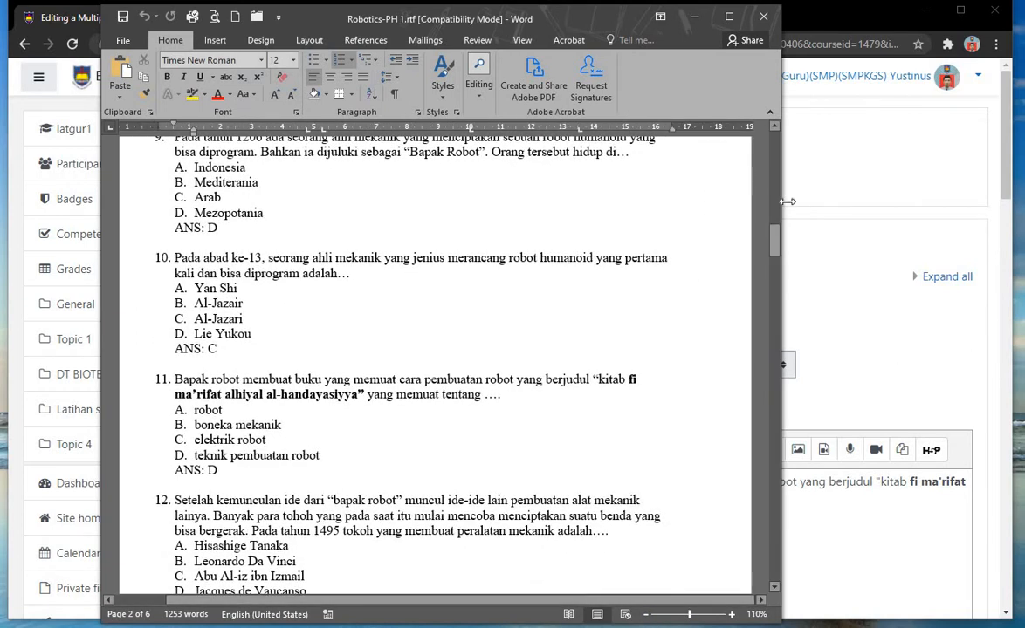
left_click_drag(750, 204, 729, 203)
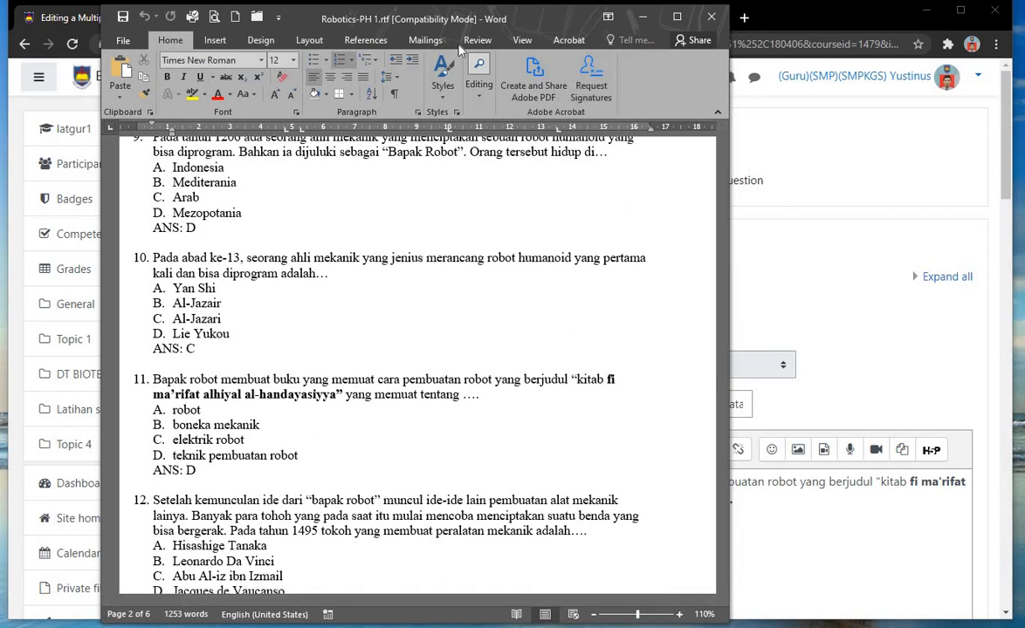
left_click_drag(531, 27, 435, 30)
left_click(795, 500)
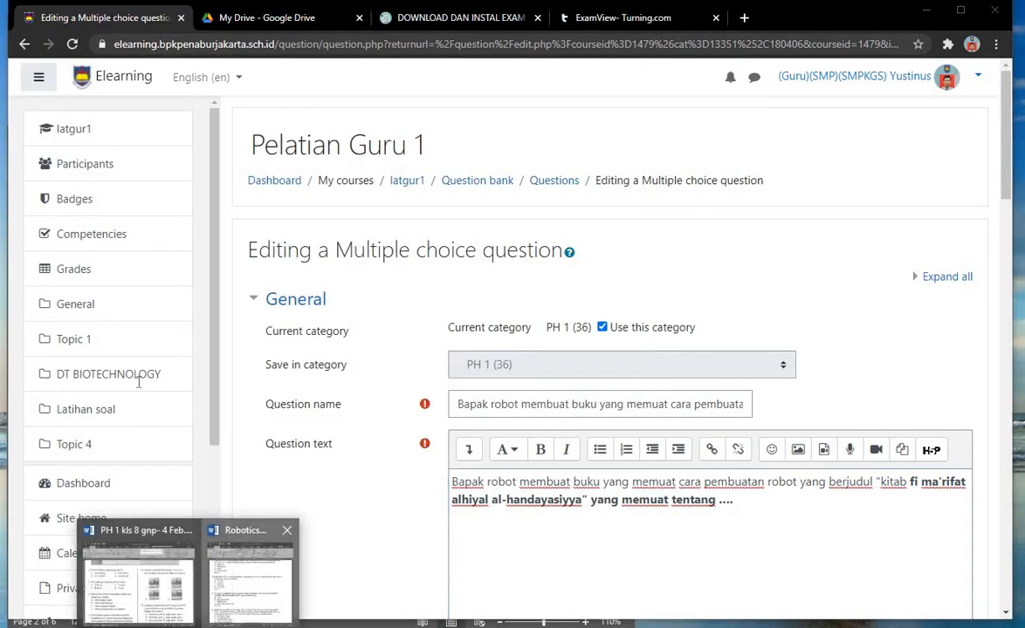
left_click(249, 550)
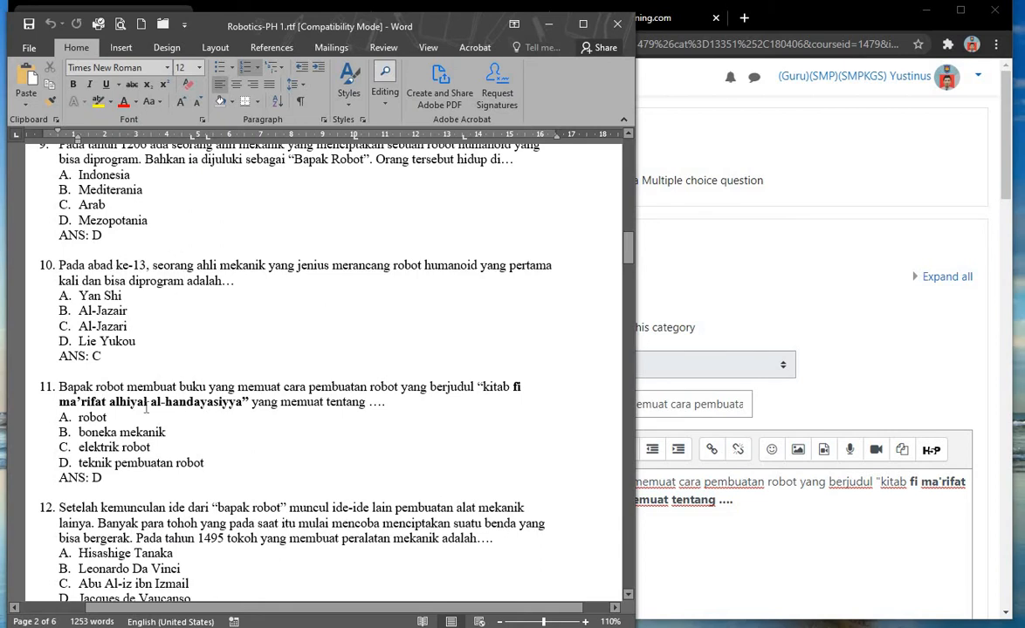
Return to the Moodle question form and rename the question "11-history of robot bapak robot"
left_click(932, 508)
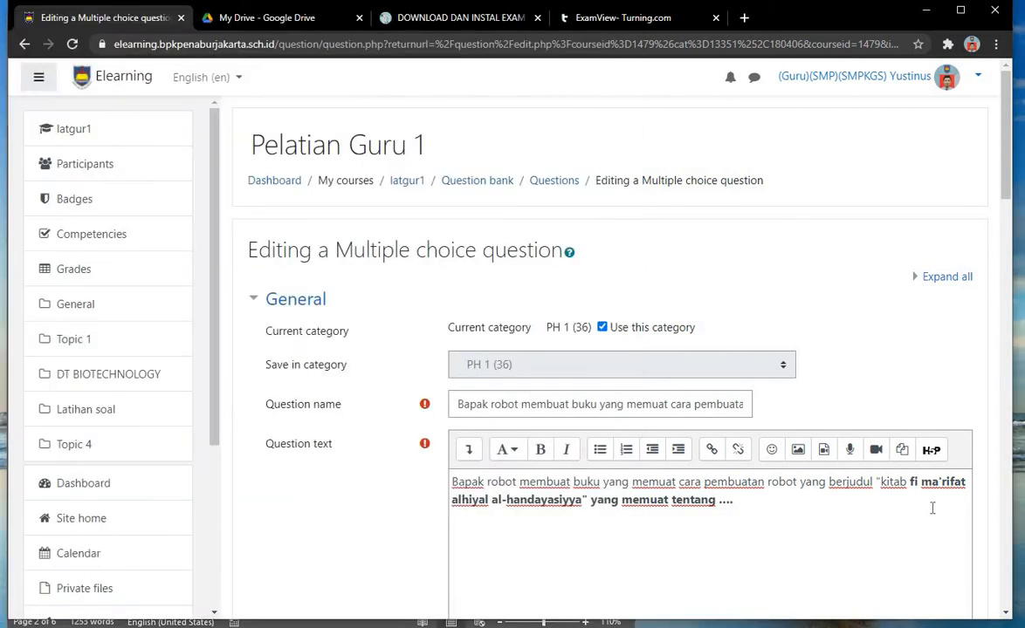
triple_click(507, 404)
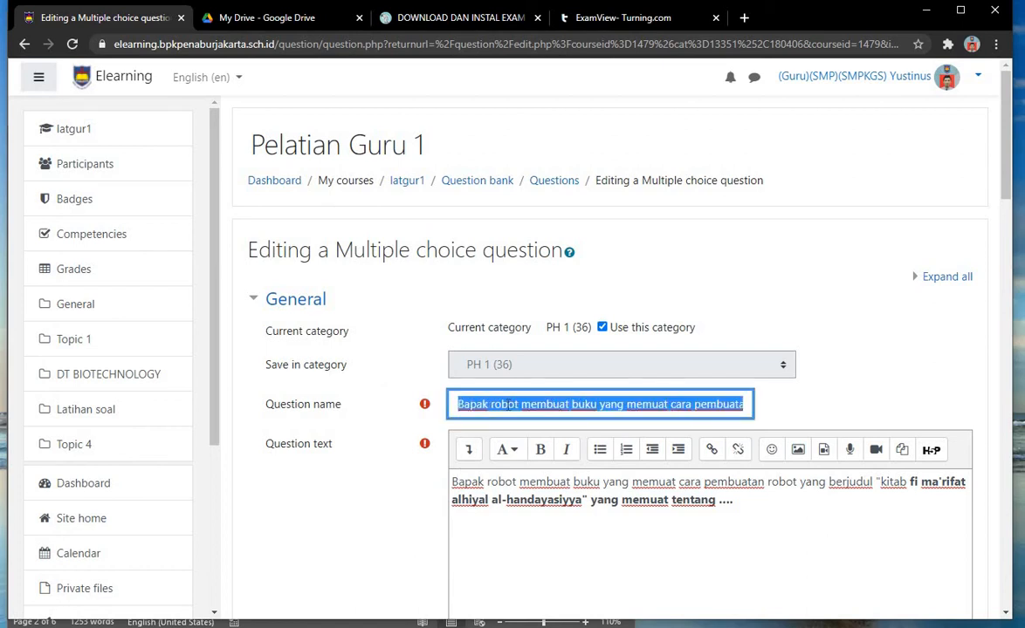
type("11-")
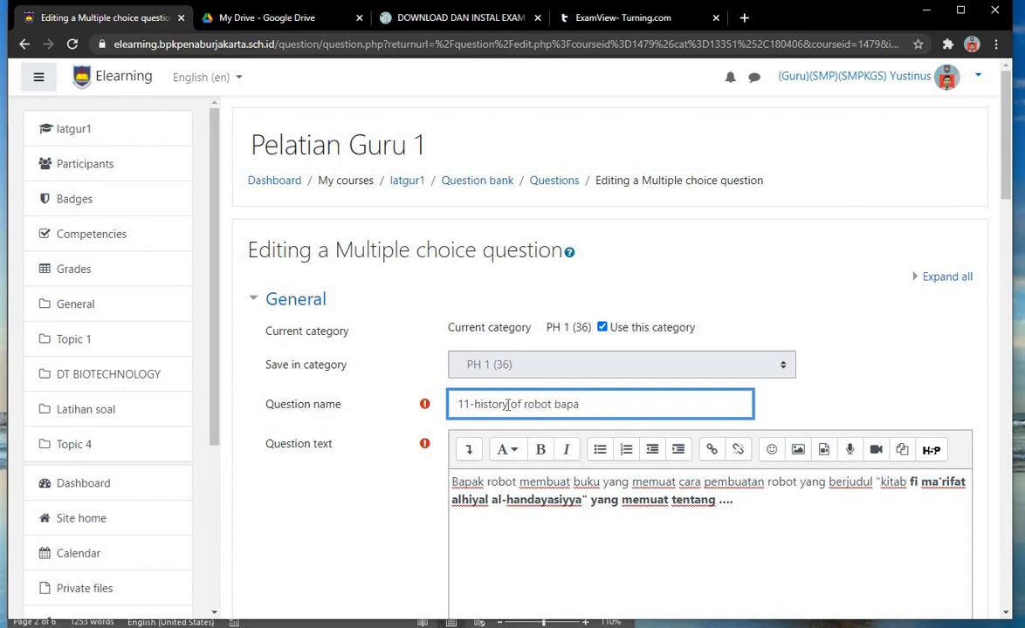
type("k robotik")
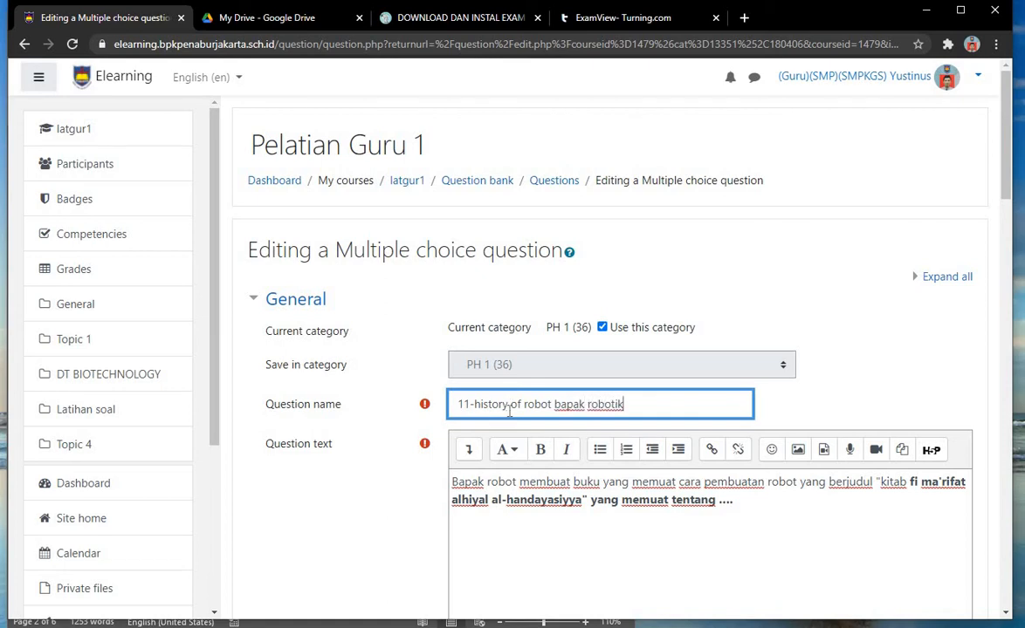
key("BackSpace")
Save the renamed question's changes while keeping its editing form open
scroll(771, 447, "down", 4)
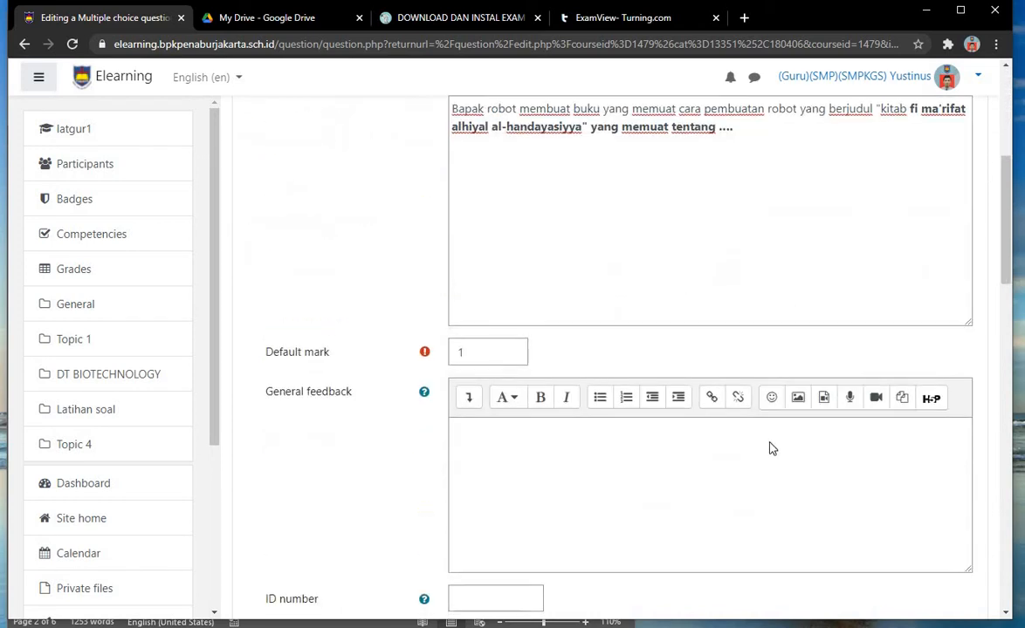
scroll(770, 448, "down", 15)
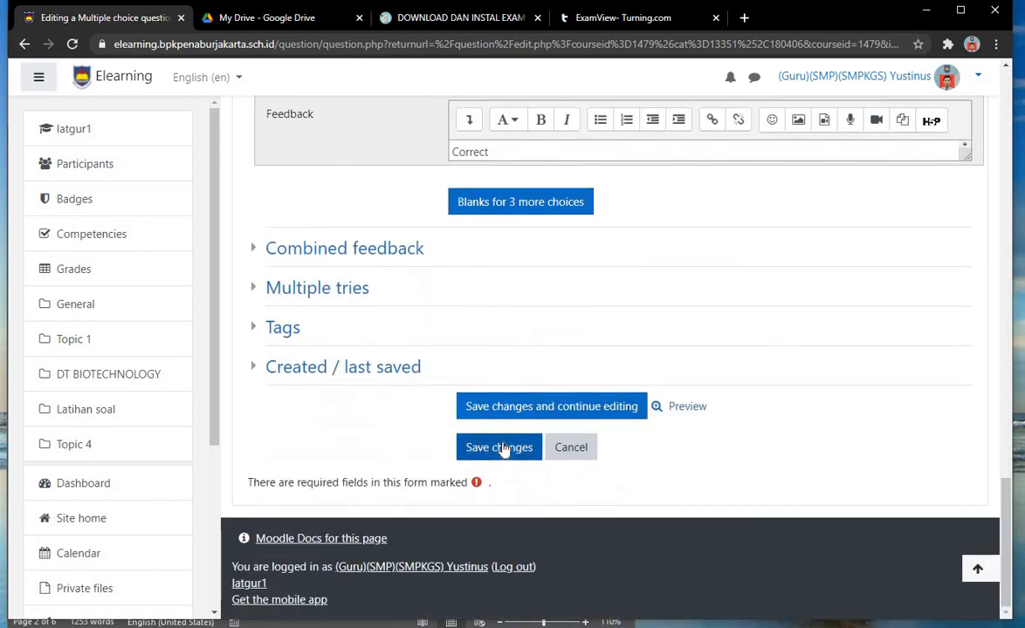
left_click(500, 449)
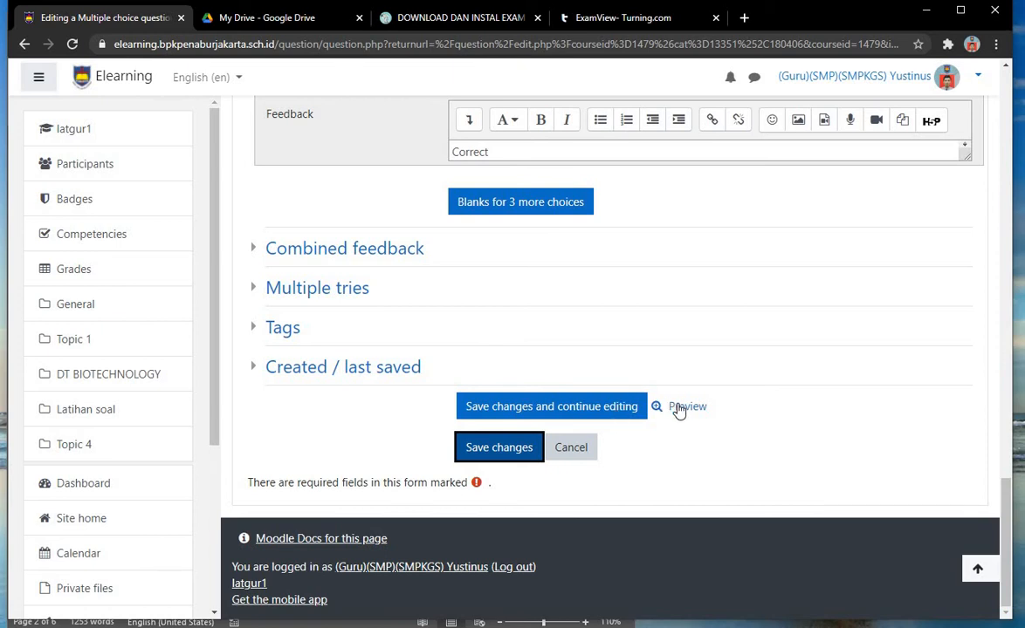
left_click(519, 439)
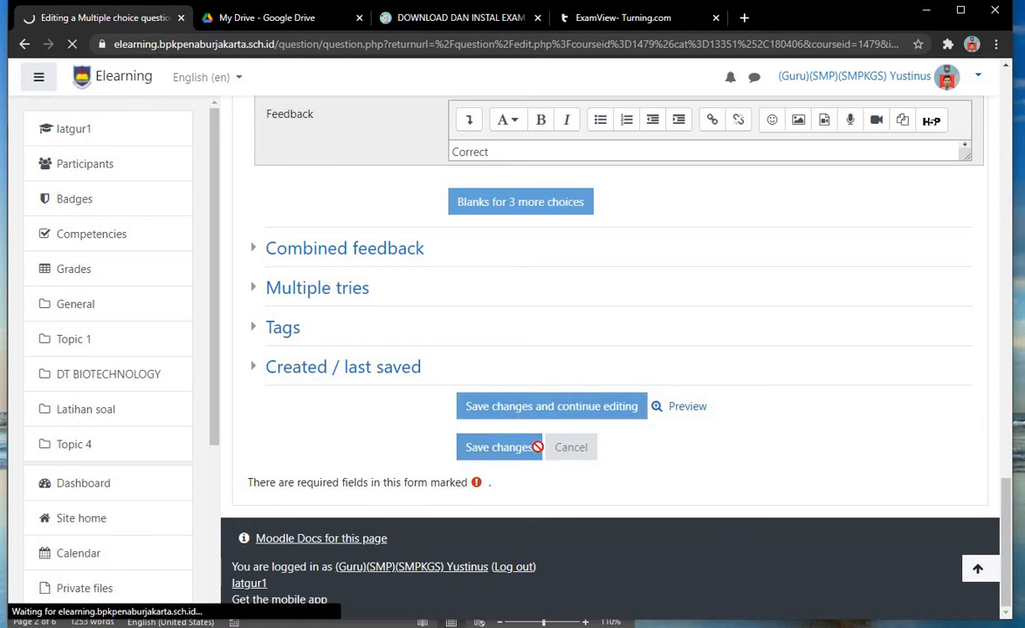
Preview question 11 to check its text and answer choices, and close the preview
scroll(523, 428, "down", 10)
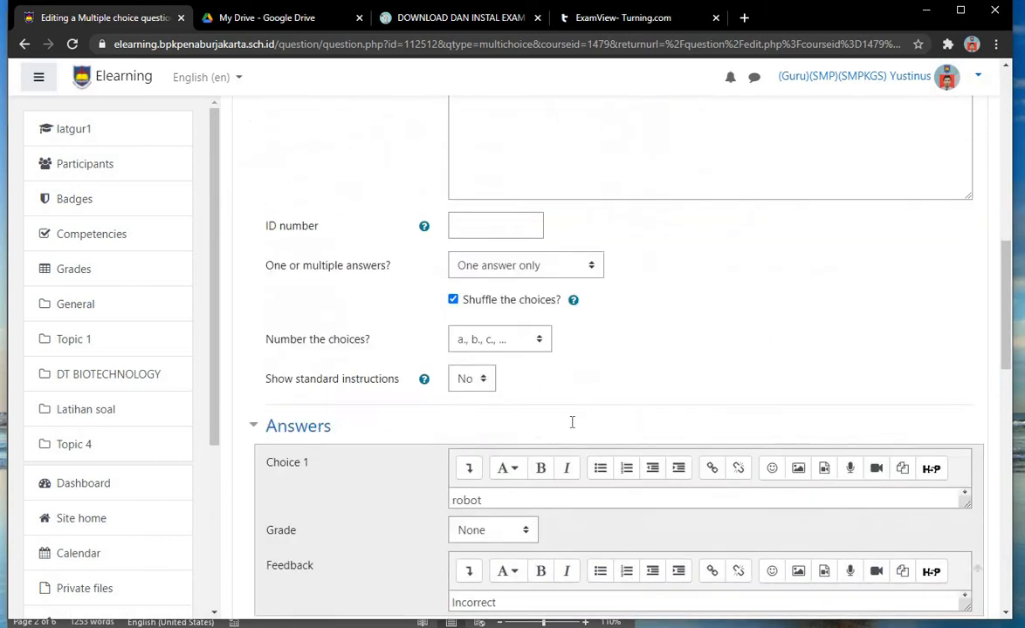
scroll(572, 423, "down", 12)
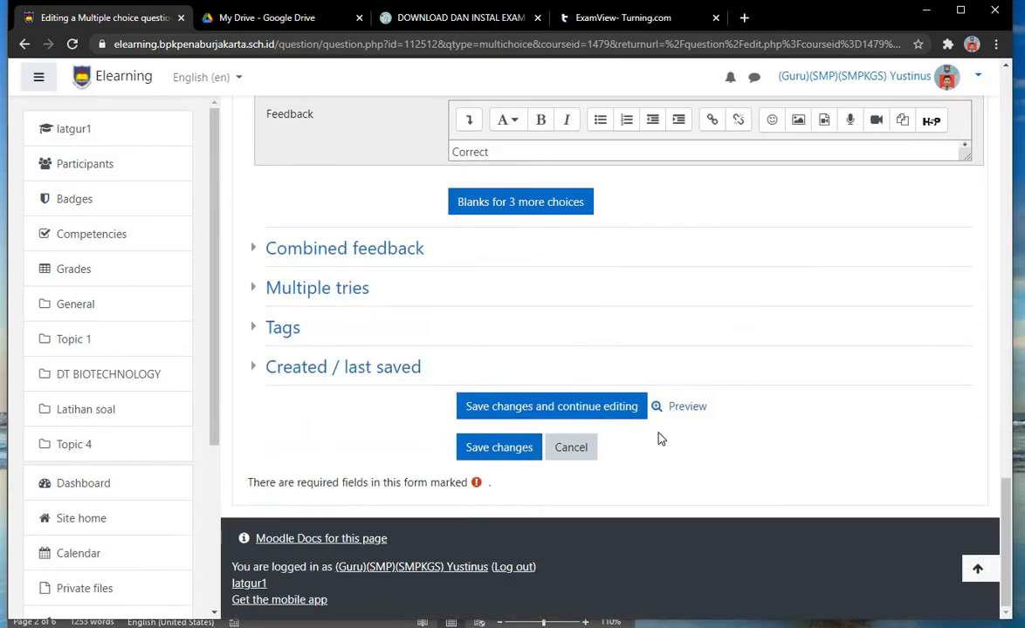
left_click(686, 407)
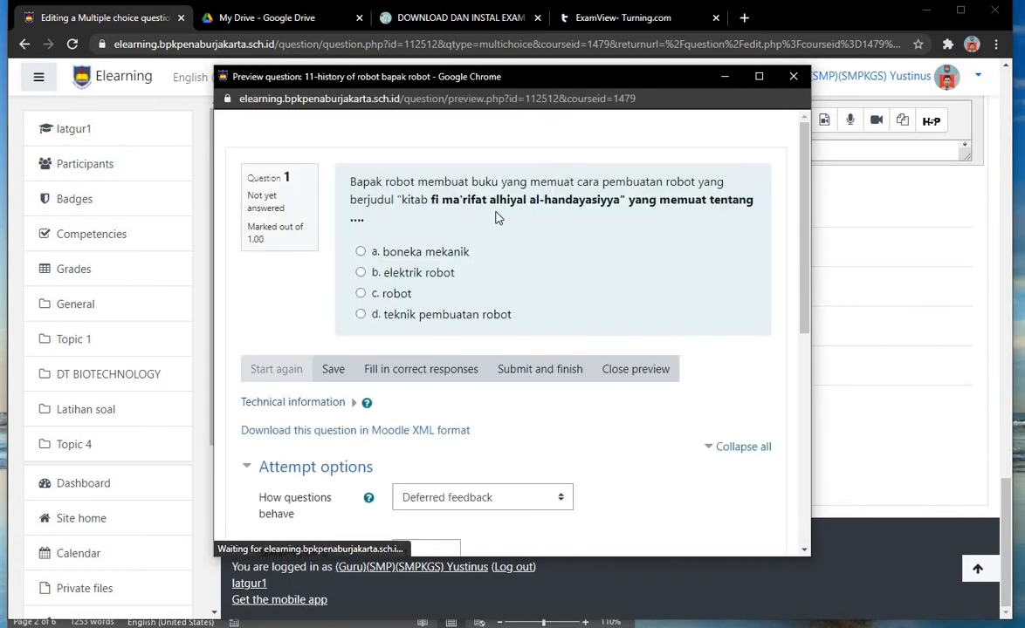
scroll(478, 244, "down", 1)
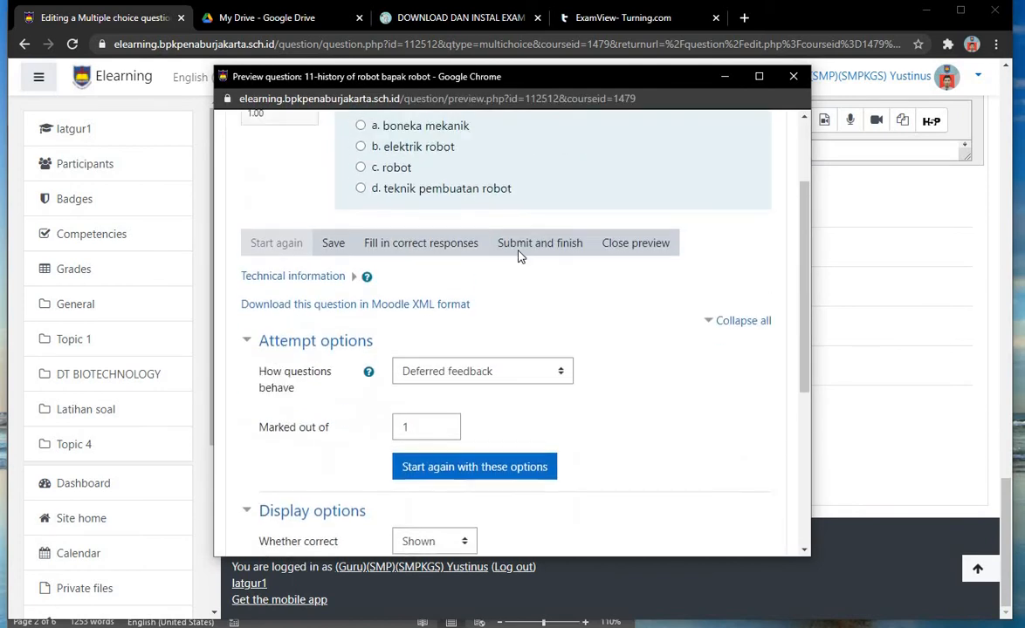
scroll(519, 255, "up", 2)
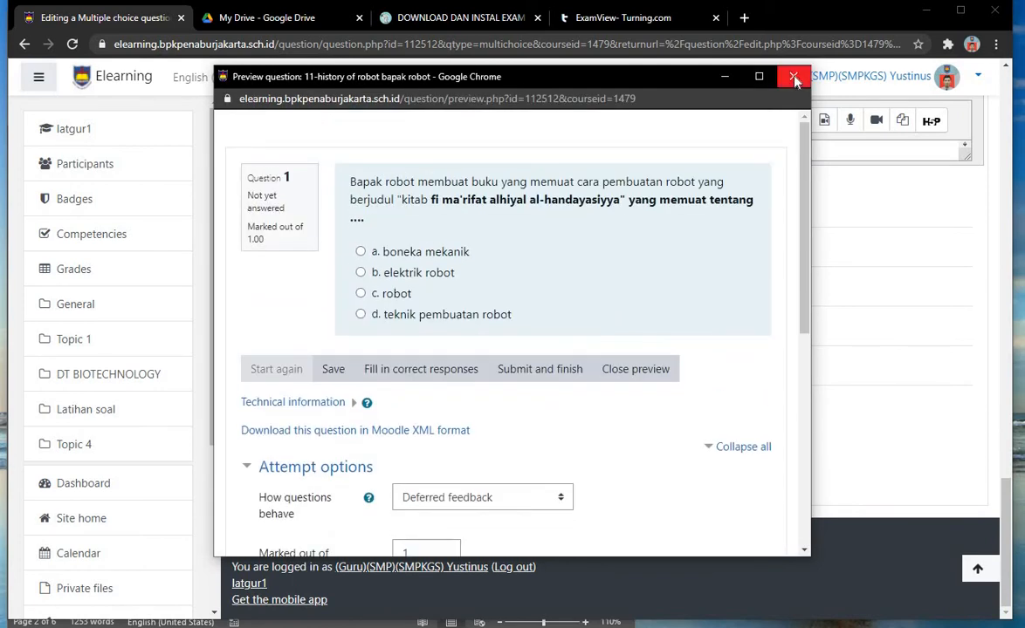
left_click(794, 80)
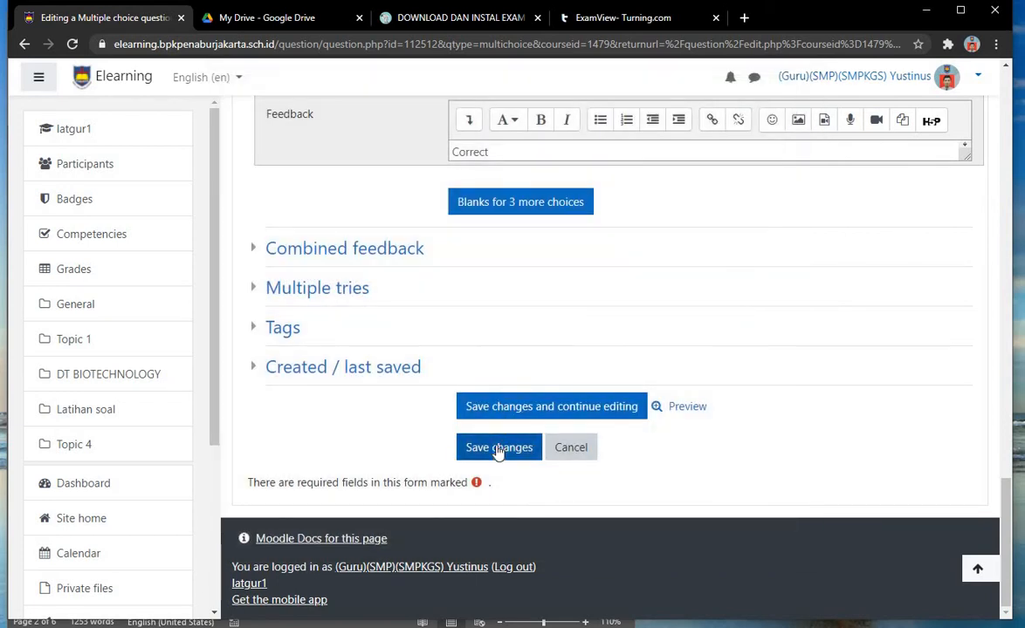
Save the question's changes, returning to the PH 1 question list, and close the two ExamView browser tabs
left_click(498, 448)
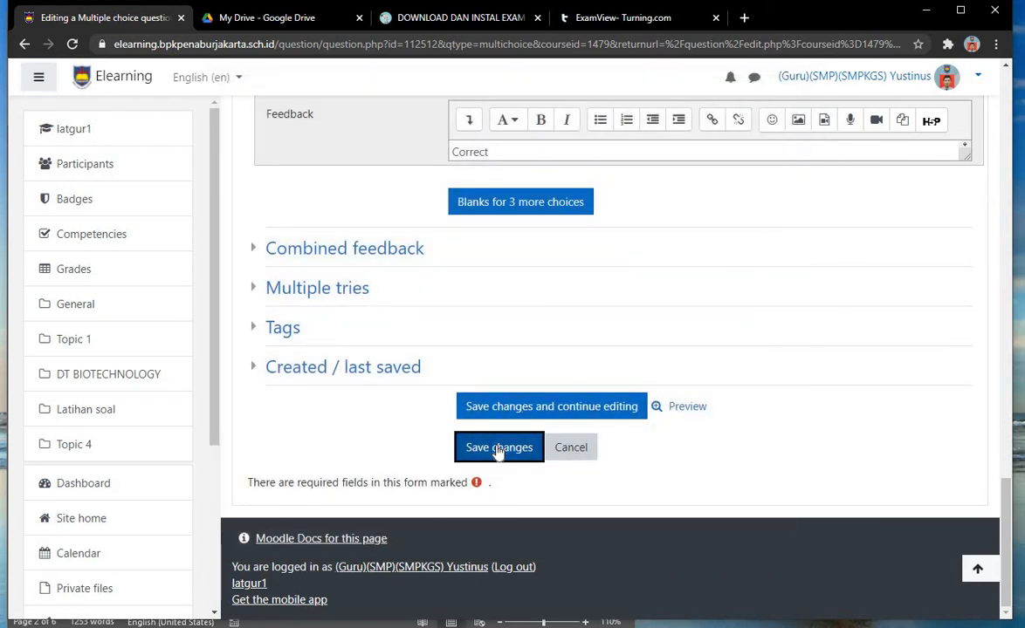
left_click(538, 18)
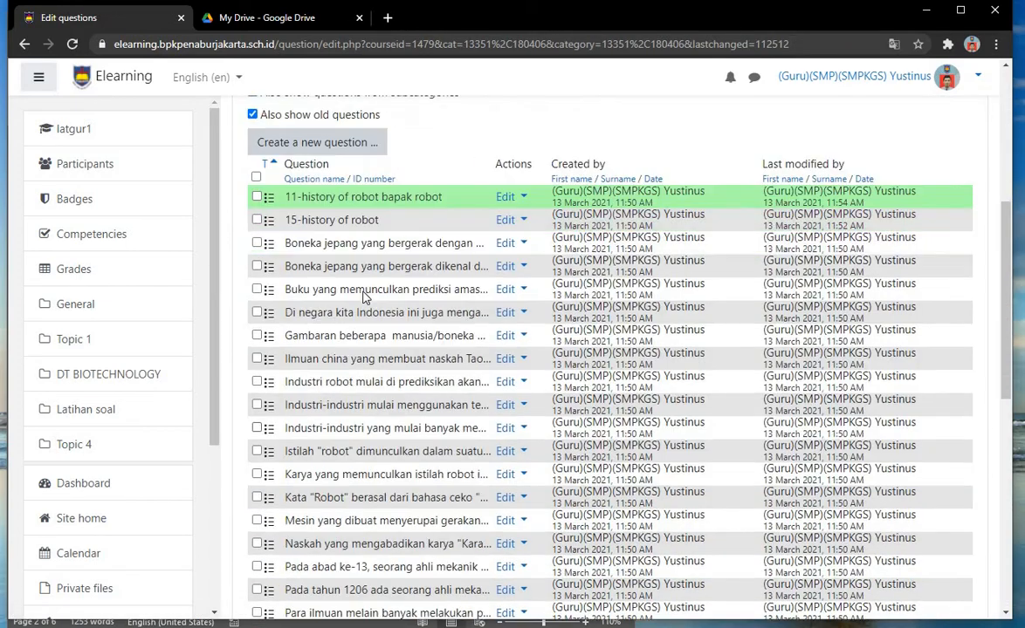
scroll(366, 419, "down", 7)
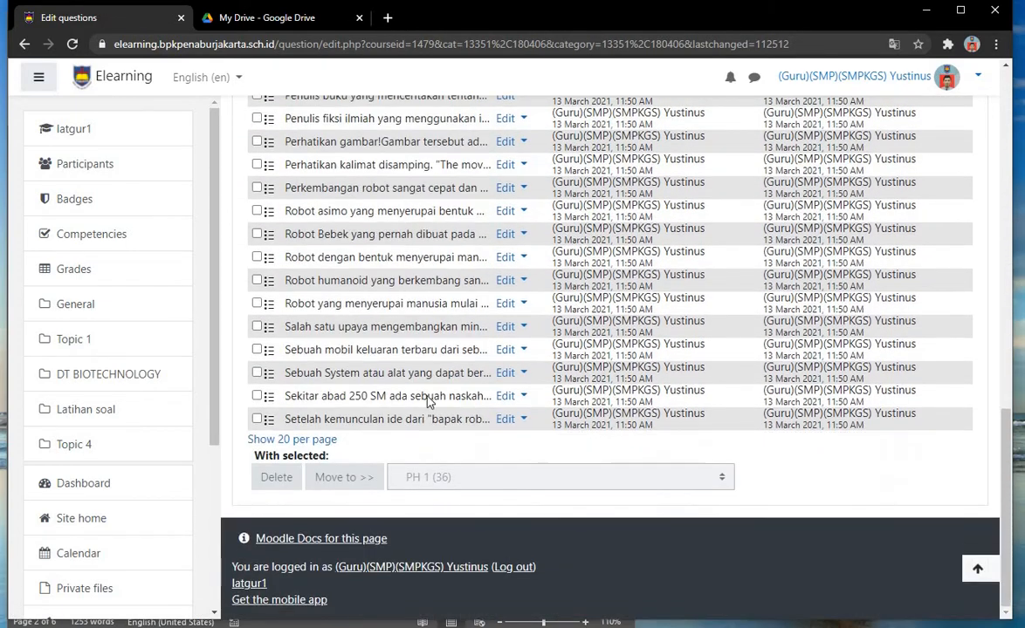
scroll(445, 405, "up", 10)
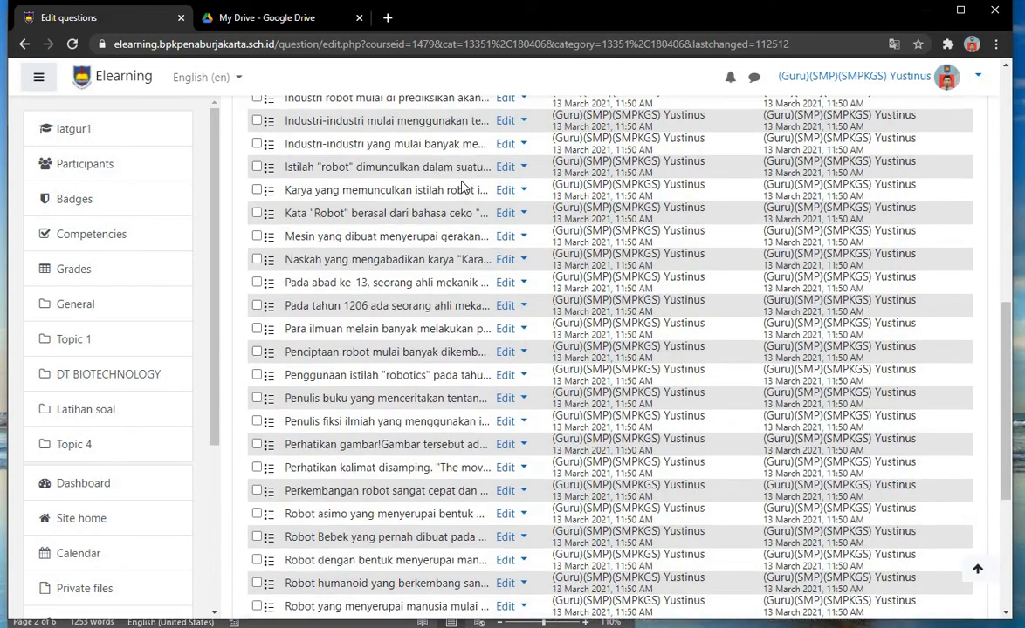
scroll(451, 179, "up", 5)
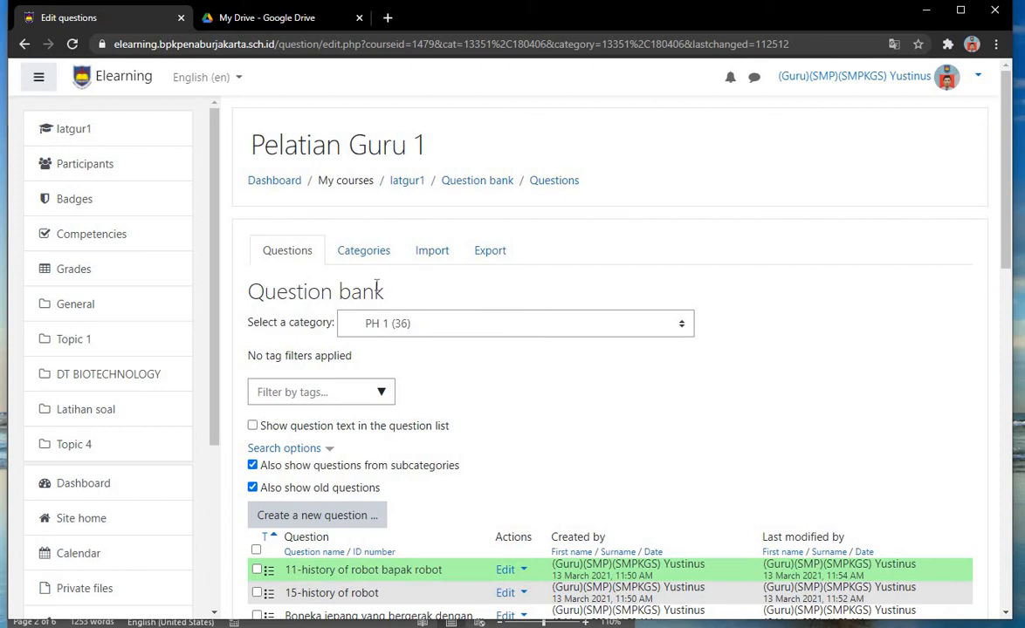
Go to the latgur1 course page and start adding a Quiz activity to the Latihan soal section
left_click(410, 189)
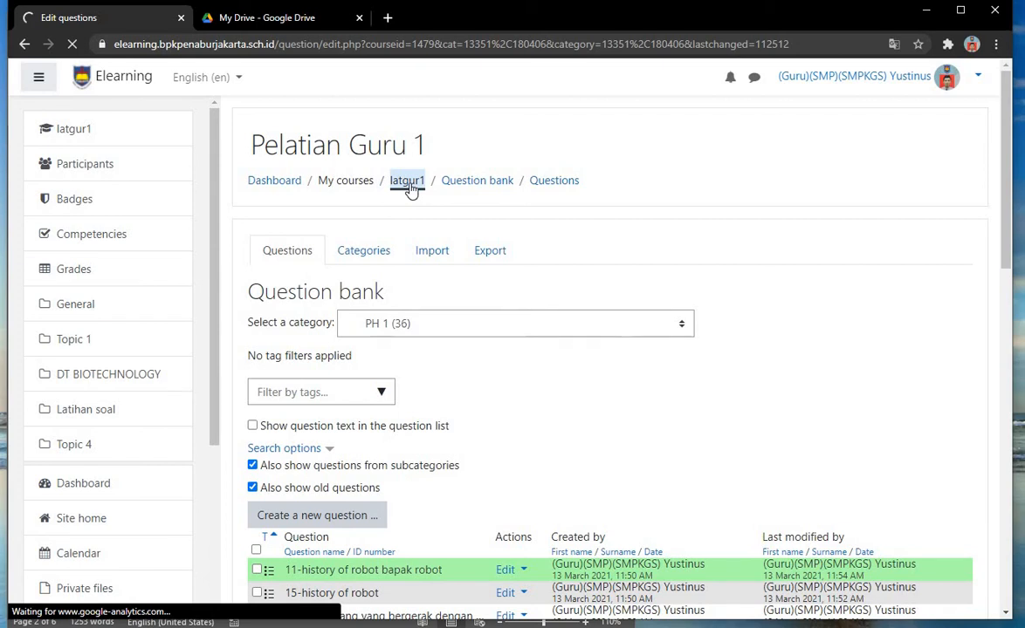
scroll(378, 349, "down", 4)
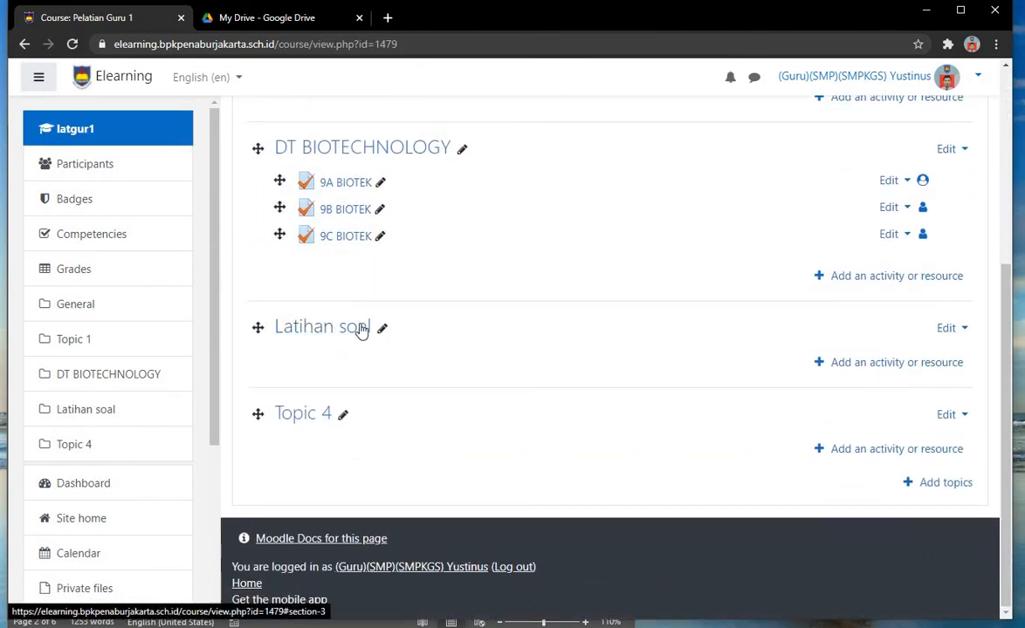
left_click(859, 371)
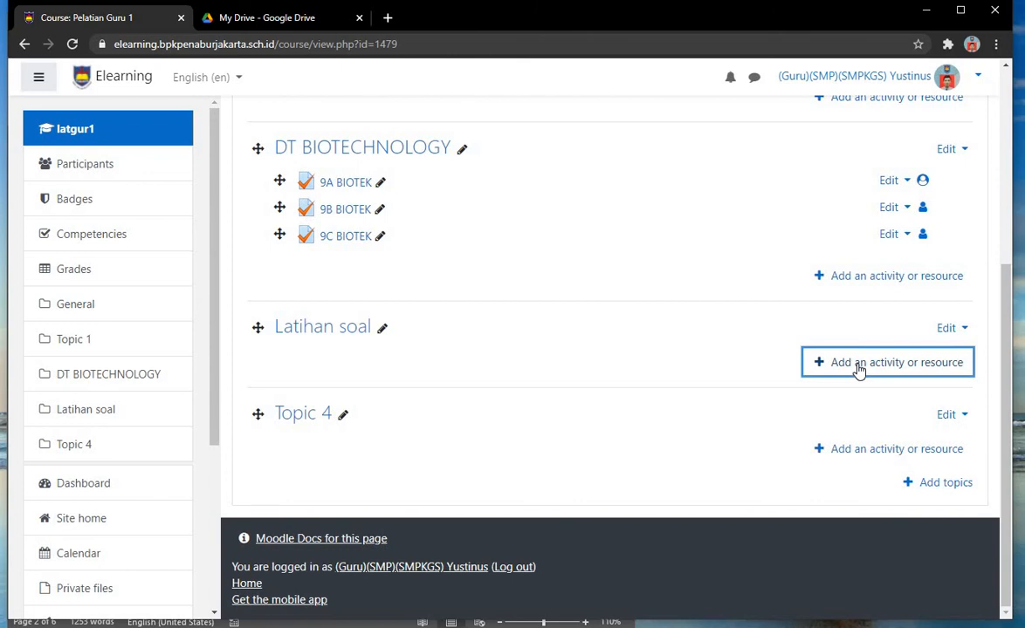
left_click(859, 371)
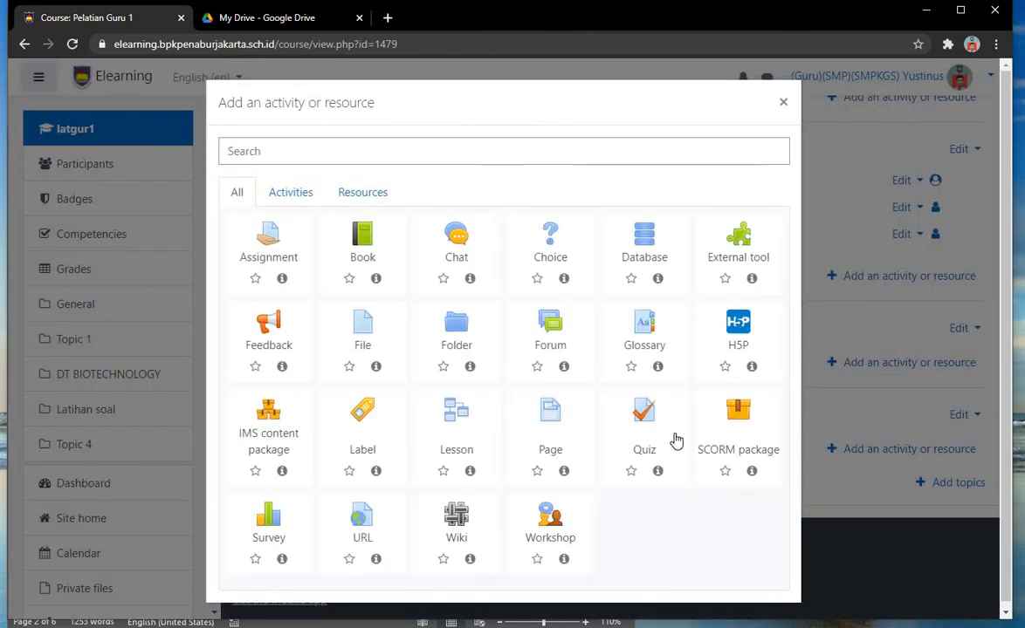
left_click(646, 418)
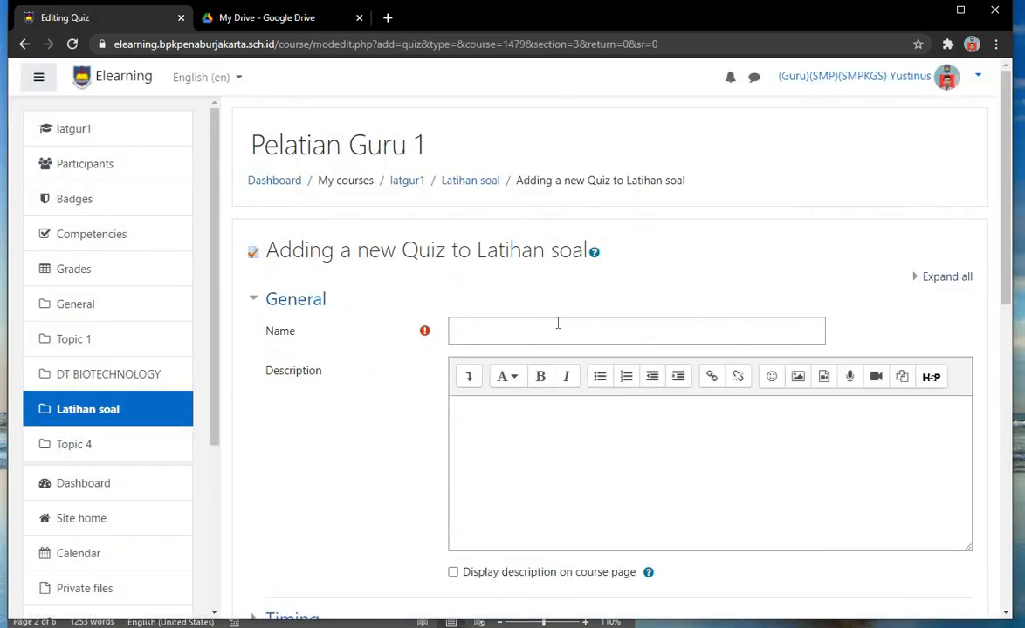
Name the new quiz "Latihan soal 2"
left_click(558, 324)
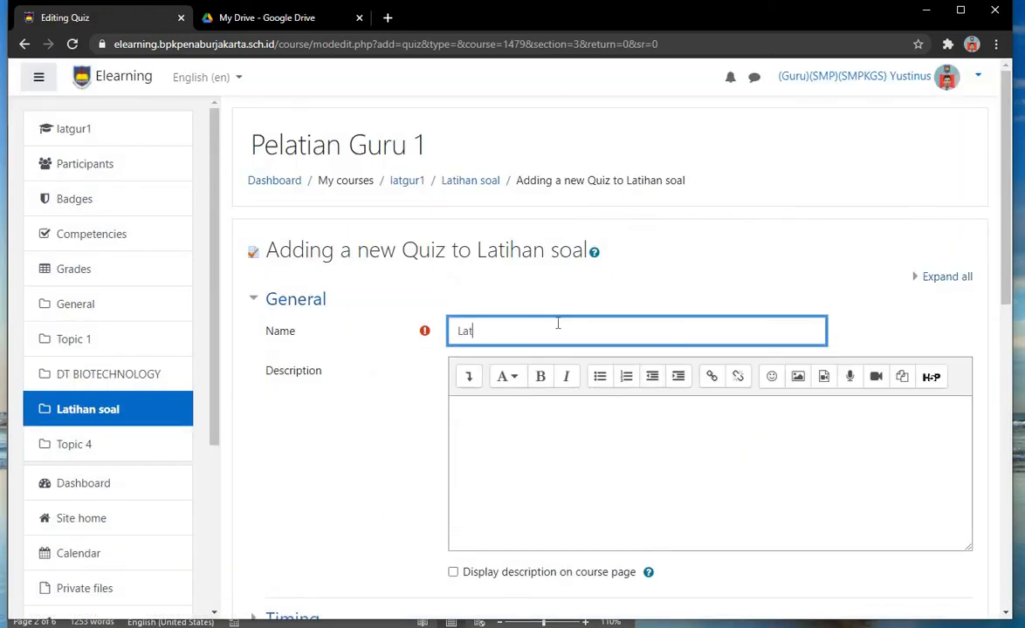
type("Latihan soal 2")
scroll(436, 341, "down", 3)
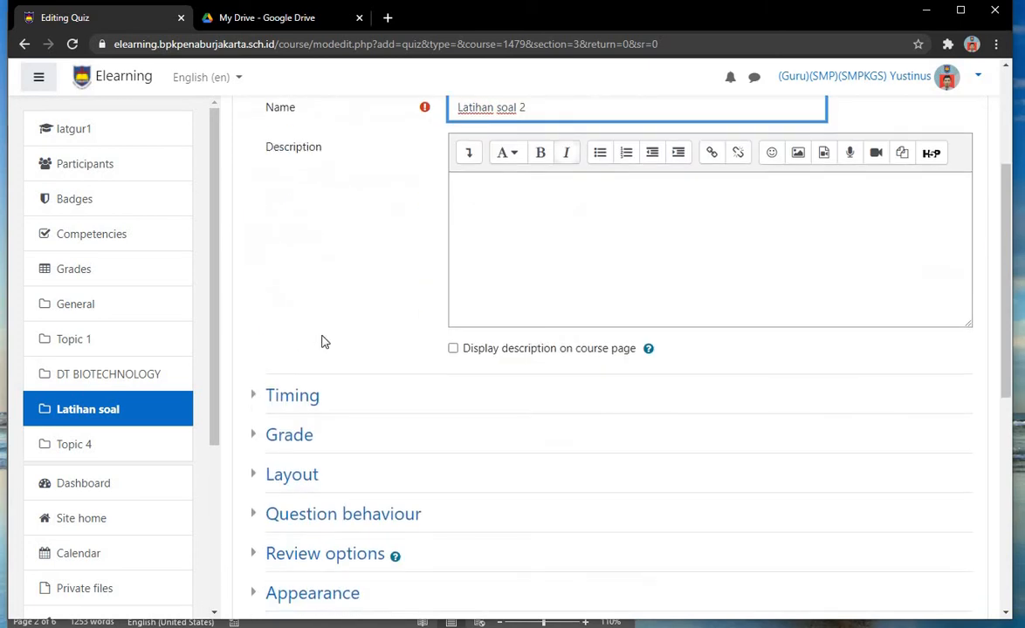
Enable the quiz's opening time in the Timing settings and set its date to 14 March 2021
left_click(260, 398)
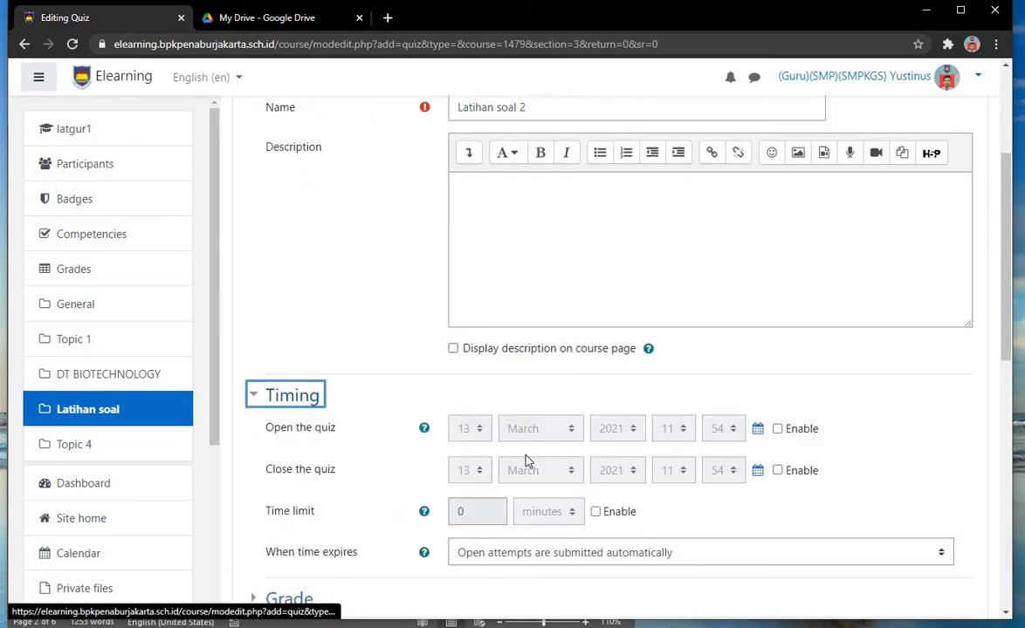
left_click(777, 429)
left_click(476, 429)
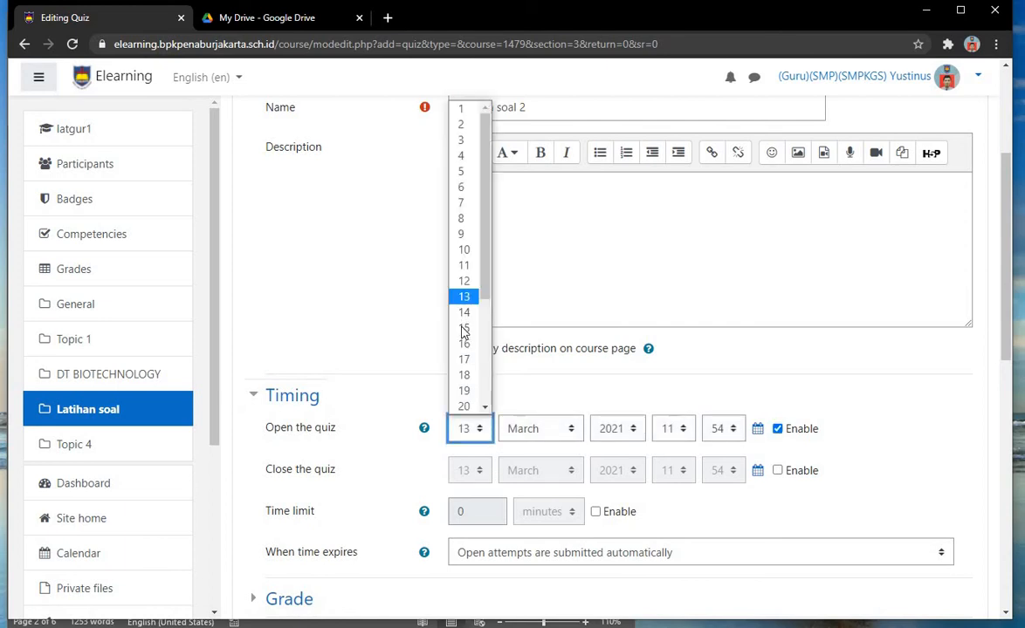
left_click(463, 320)
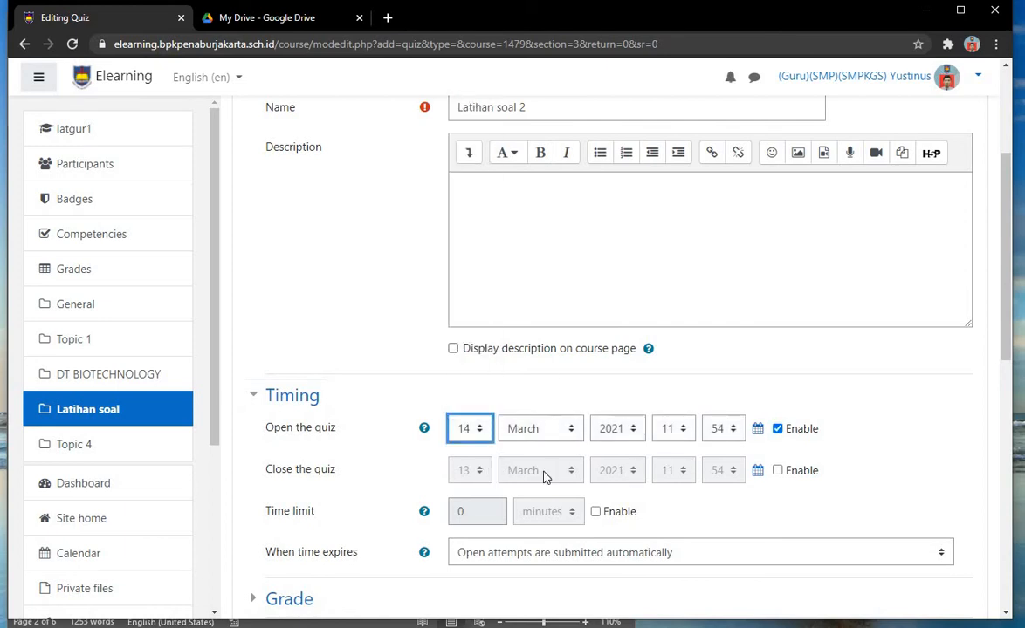
Enable the quiz's closing time and set it to 14 March 2021 at 15:54
left_click(777, 471)
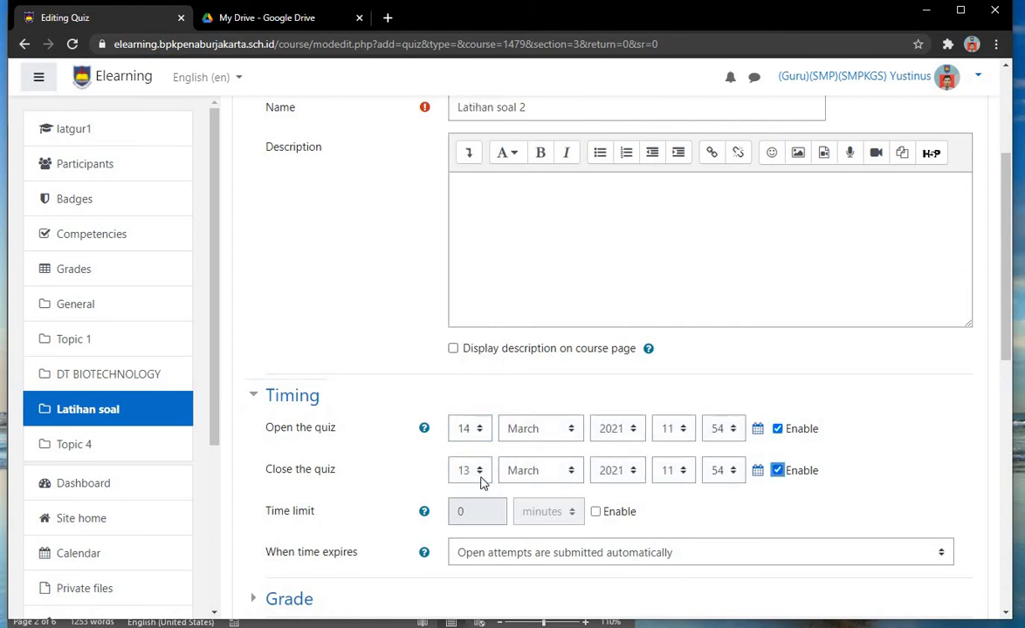
left_click(478, 471)
left_click(463, 355)
left_click(679, 471)
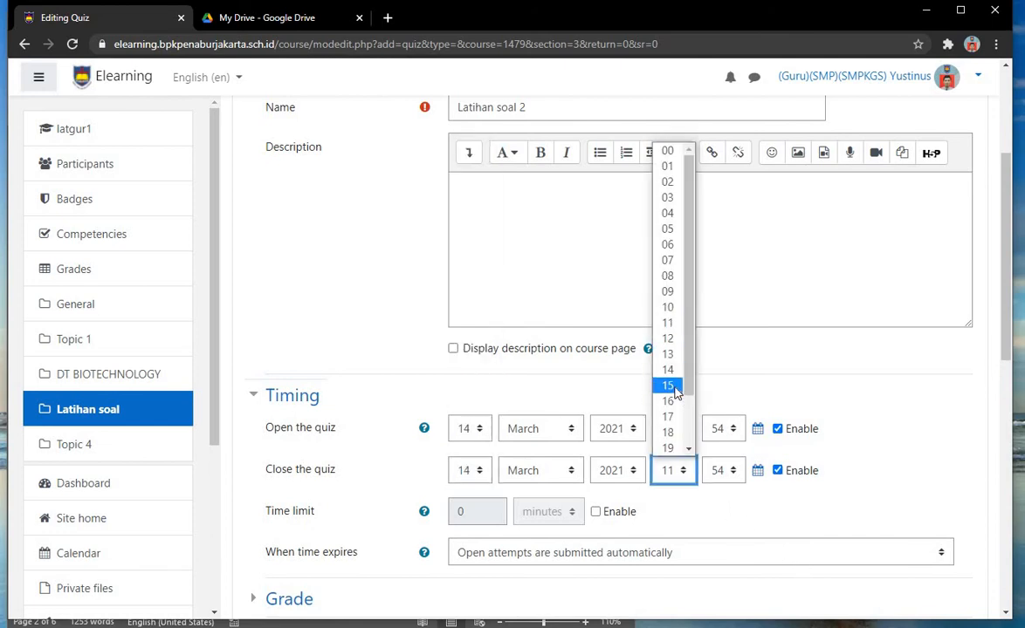
left_click(668, 384)
Enable the quiz's time limit and set it to 60 minutes
left_click(596, 511)
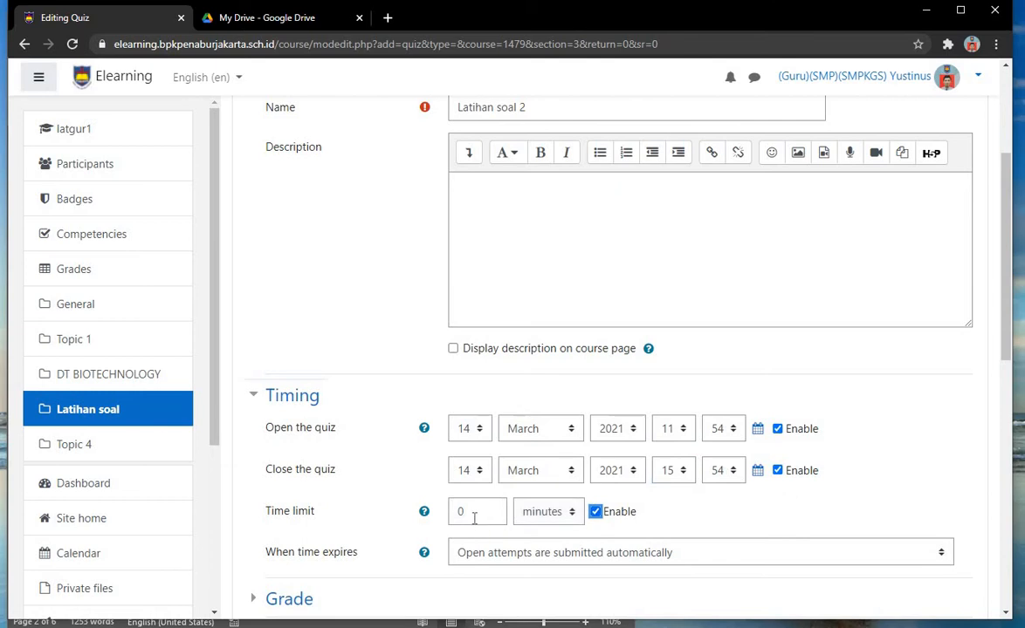
left_click(477, 516)
double_click(476, 516)
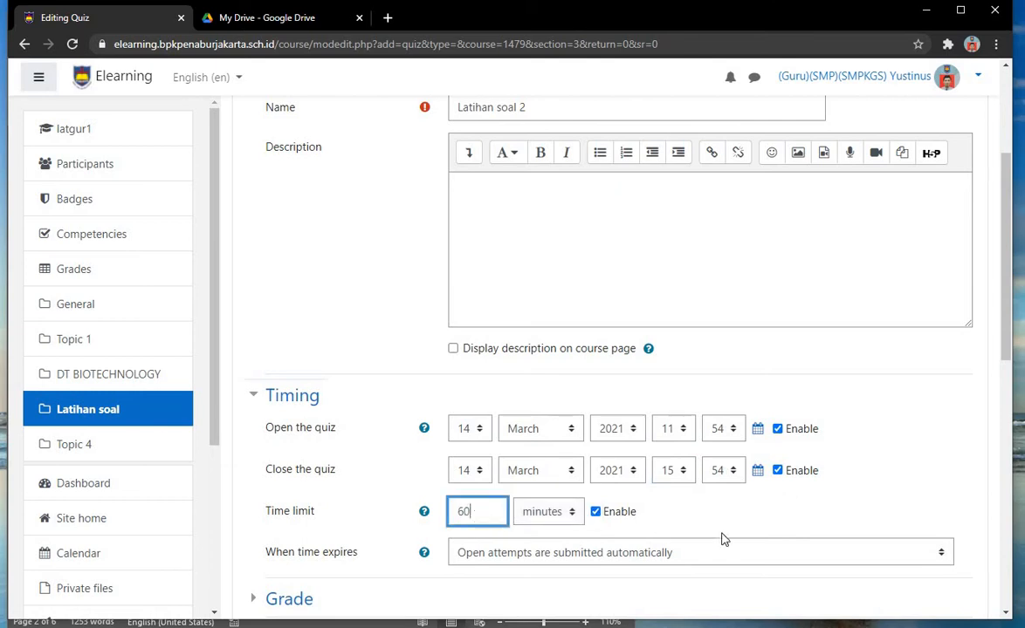
left_click(628, 497)
scroll(624, 494, "down", 2)
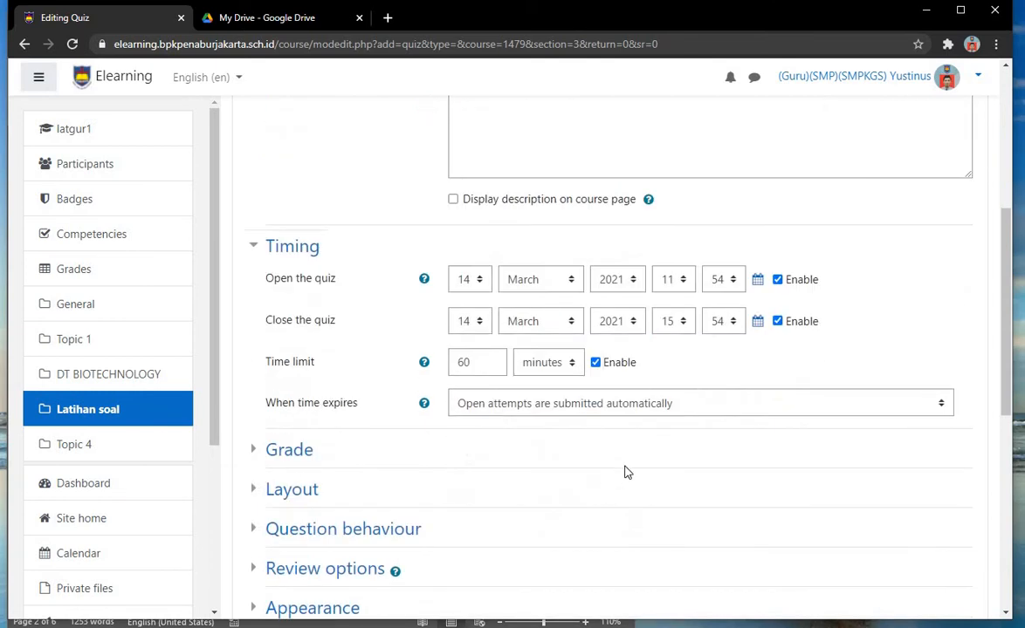
scroll(626, 462, "up", 1)
scroll(626, 451, "up", 3)
scroll(326, 439, "down", 5)
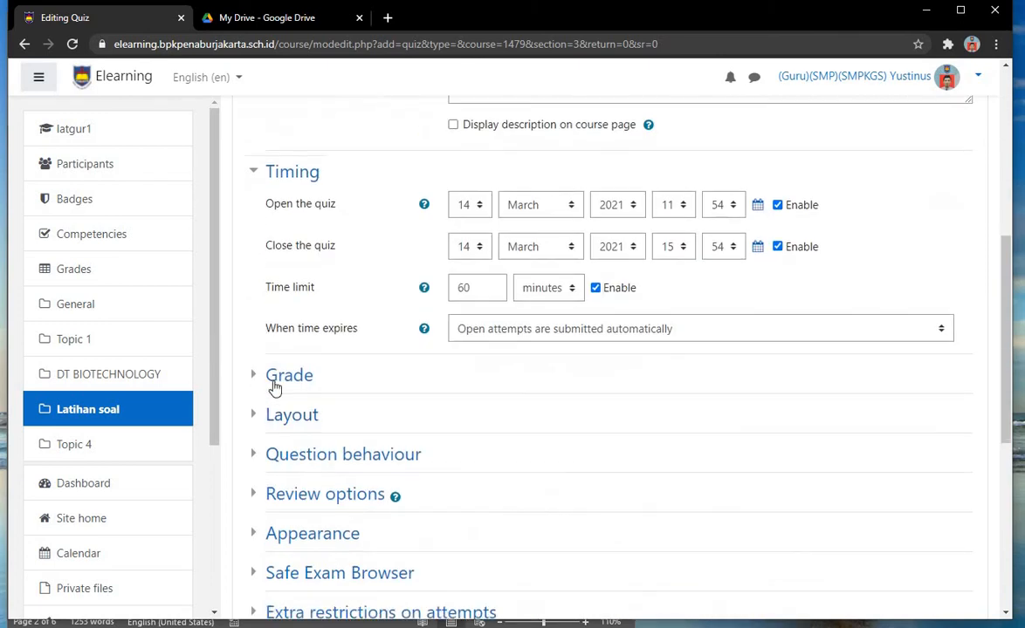
Expand the Layout and Grade settings, set the grade to pass to 71, and allow 1 attempt
left_click(260, 418)
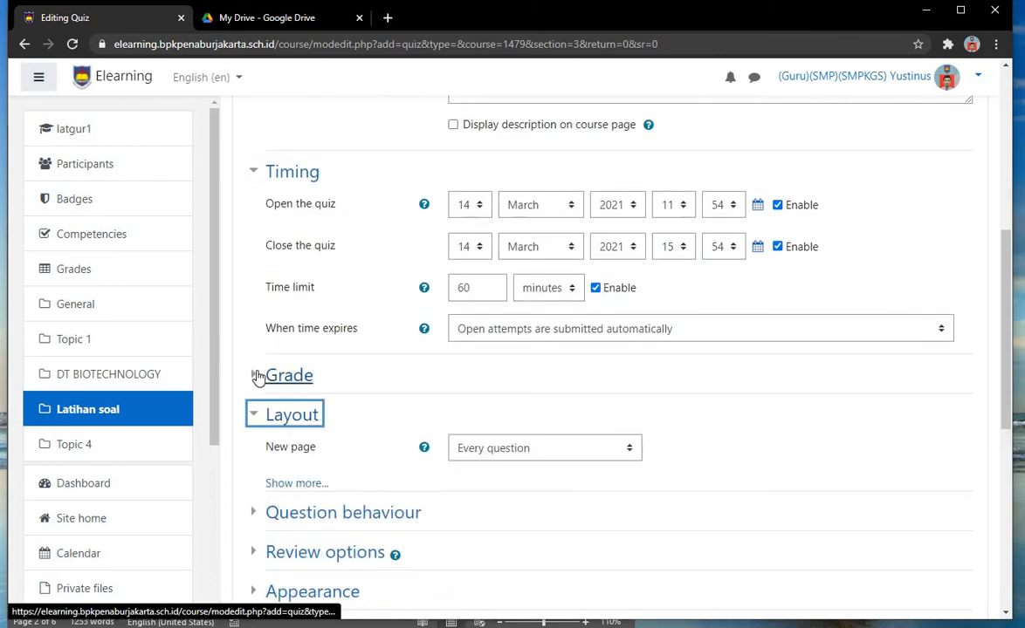
left_click(263, 377)
left_click(525, 445)
type("72")
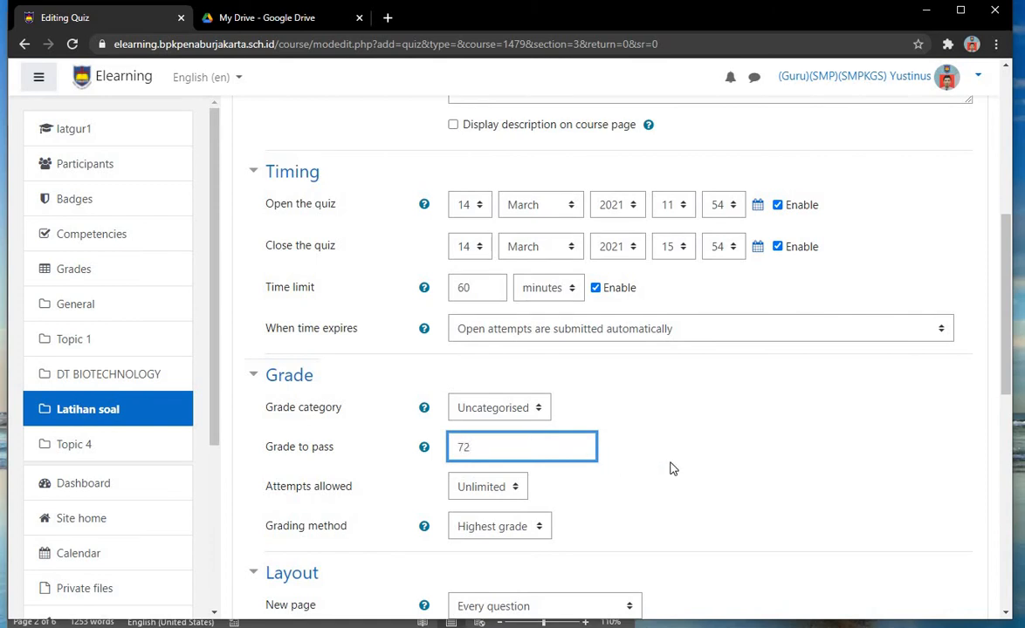
left_click(617, 471)
scroll(495, 281, "down", 3)
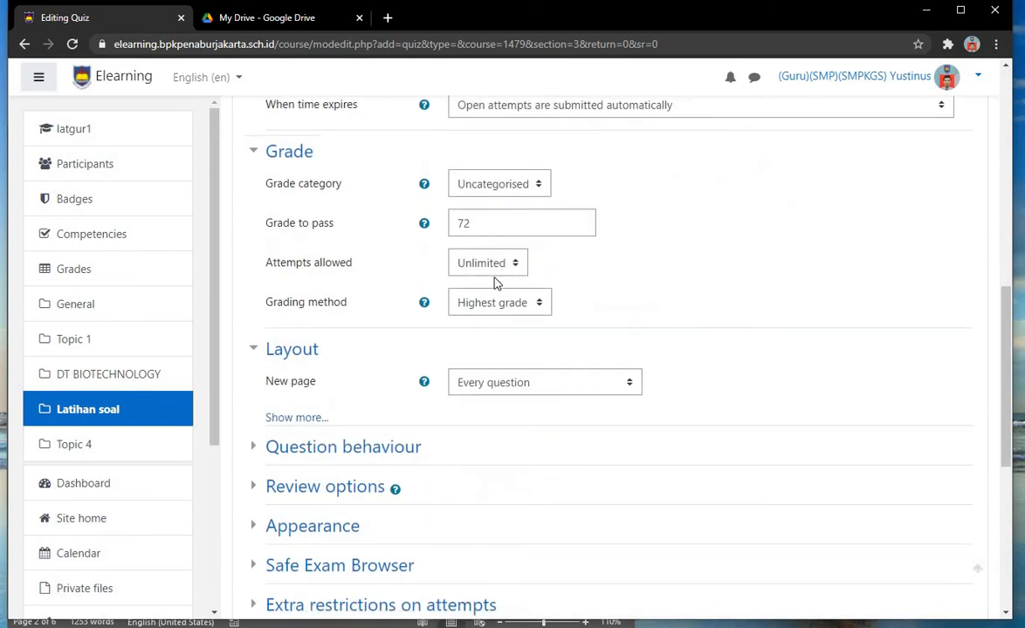
left_click(491, 222)
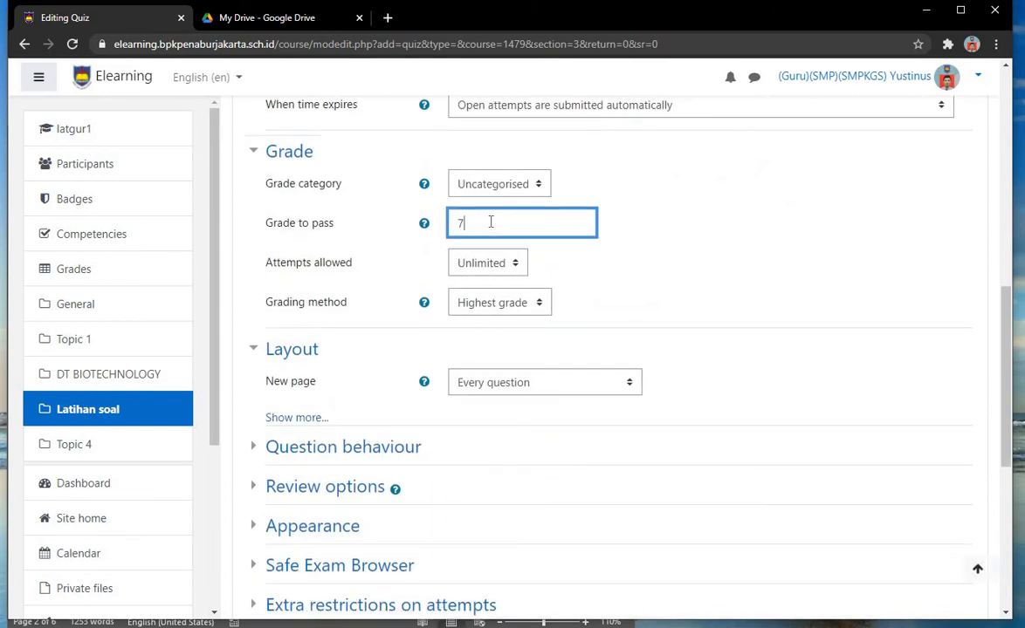
type("1")
left_click(512, 266)
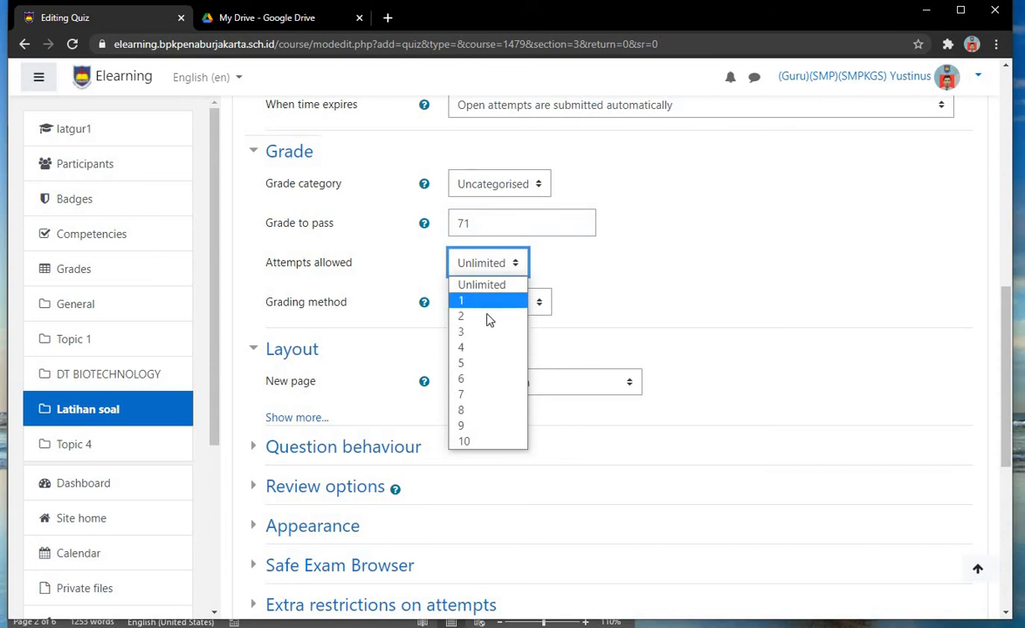
left_click(485, 300)
In the review options, keep only The attempt and Marks enabled for immediately after the attempt
scroll(436, 332, "down", 5)
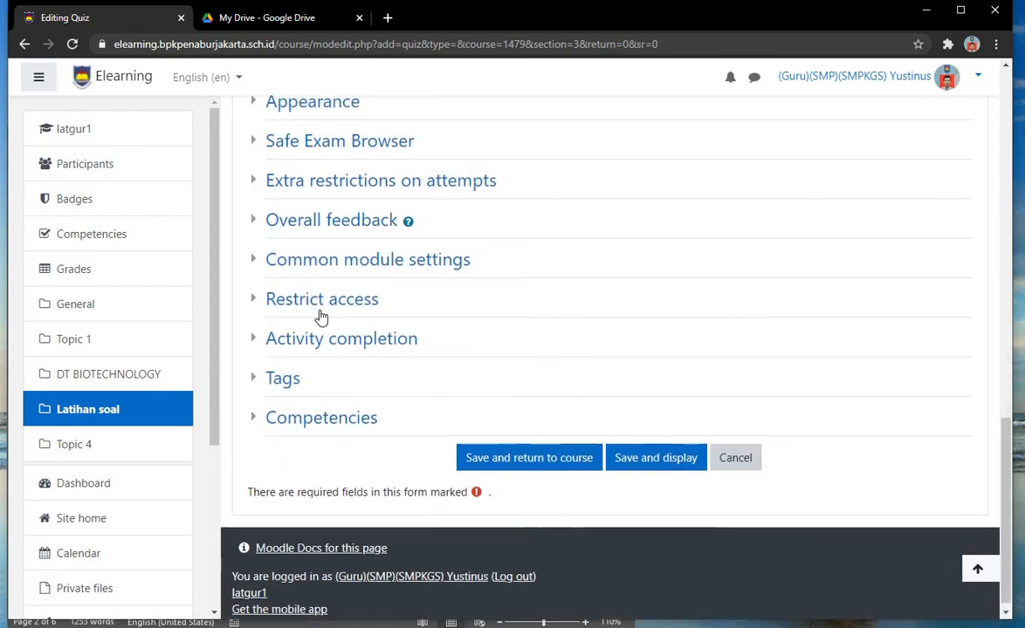
scroll(321, 318, "up", 2)
left_click(269, 203)
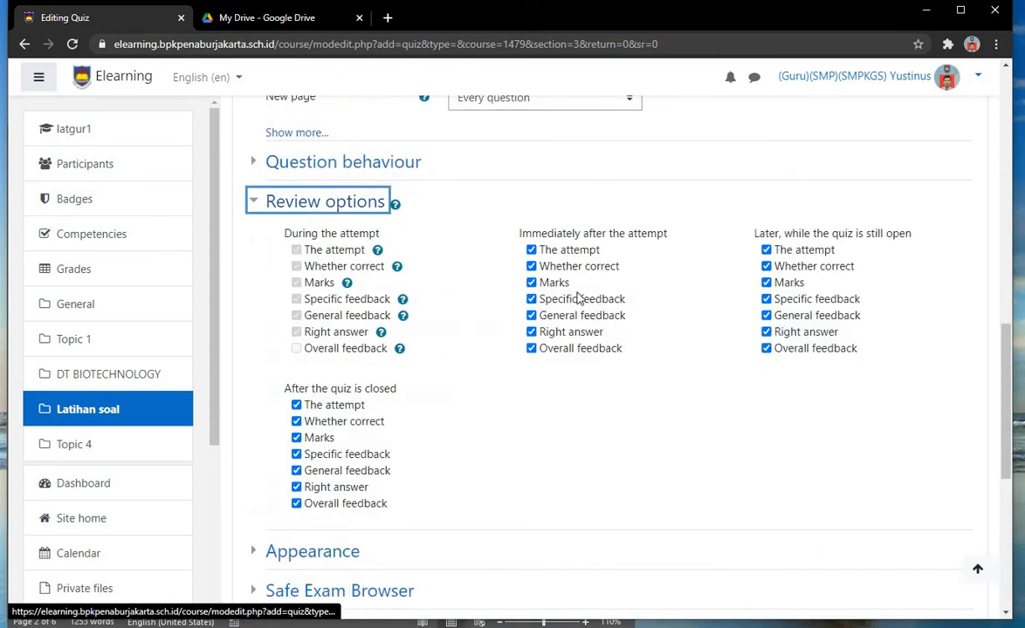
left_click(531, 266)
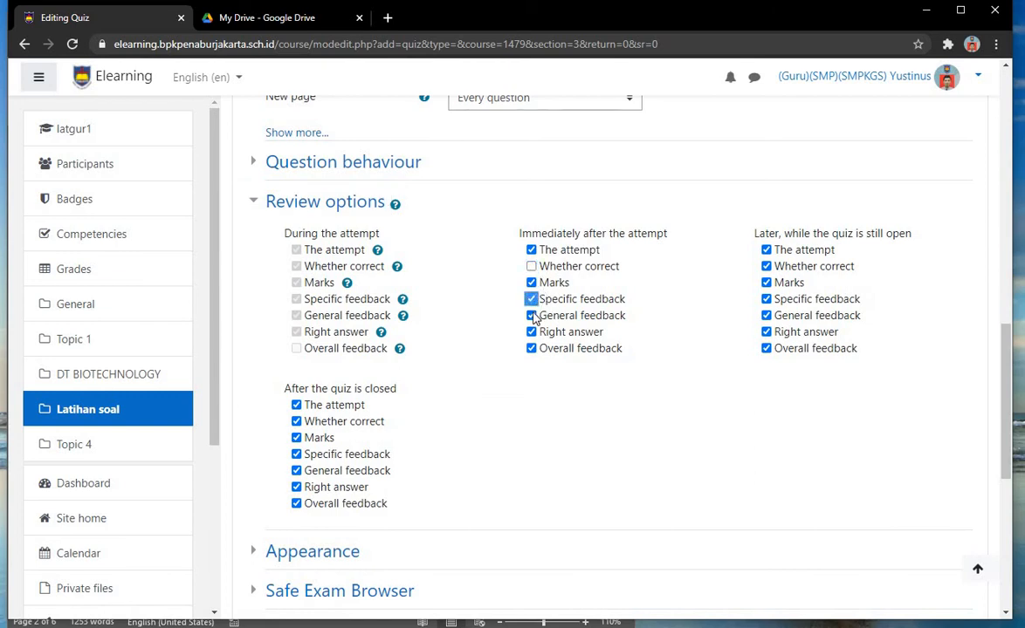
left_click(531, 299)
left_click(531, 315)
left_click(531, 332)
left_click(531, 348)
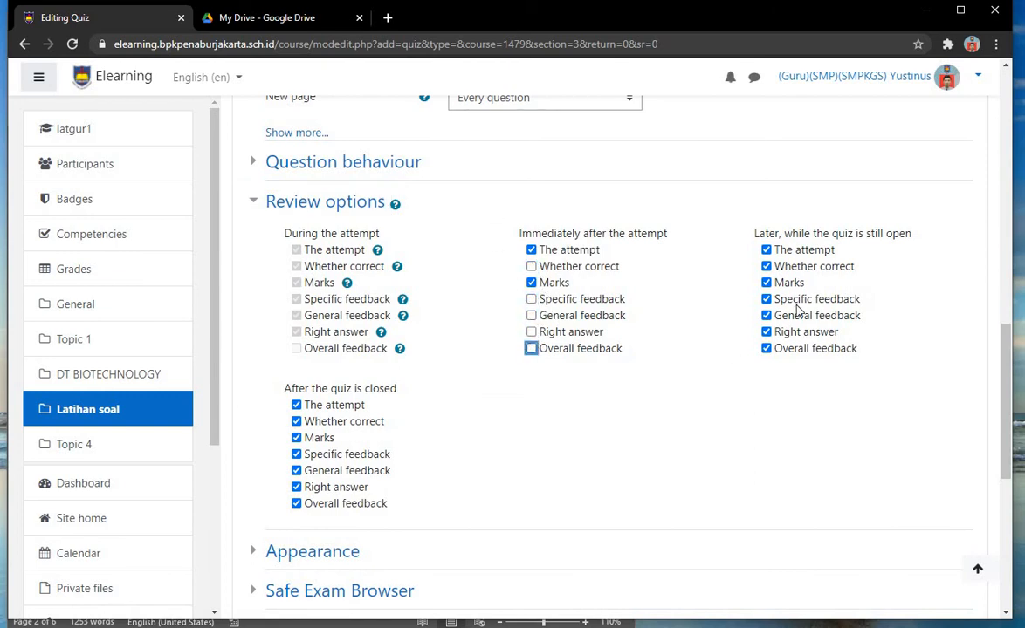
Disable Whether correct, Right answer and all three feedback options for review later, while the quiz is still open
left_click(766, 267)
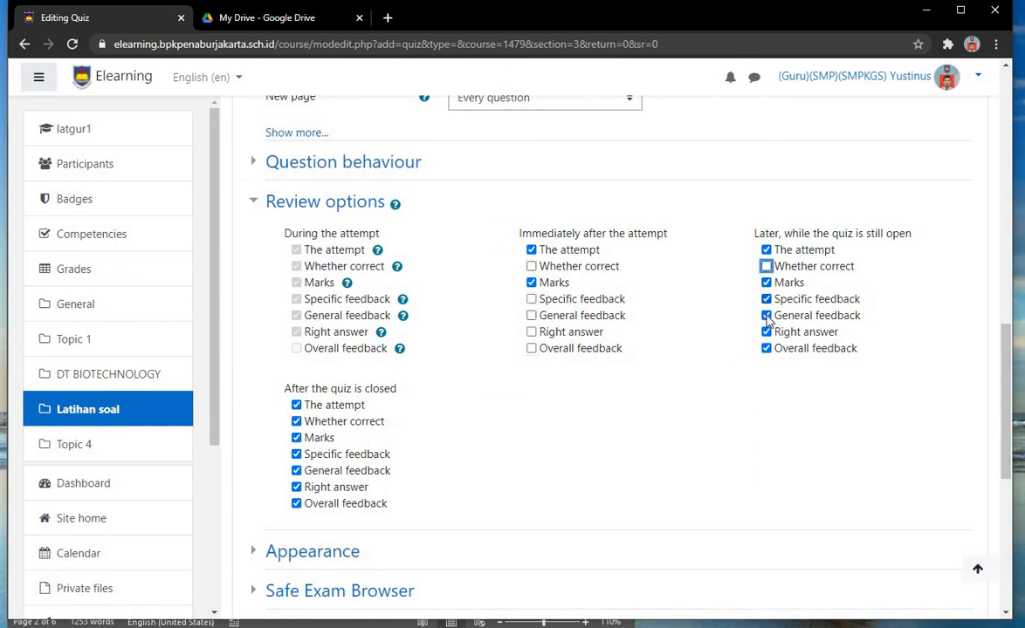
left_click(767, 298)
left_click(766, 315)
left_click(766, 332)
left_click(766, 348)
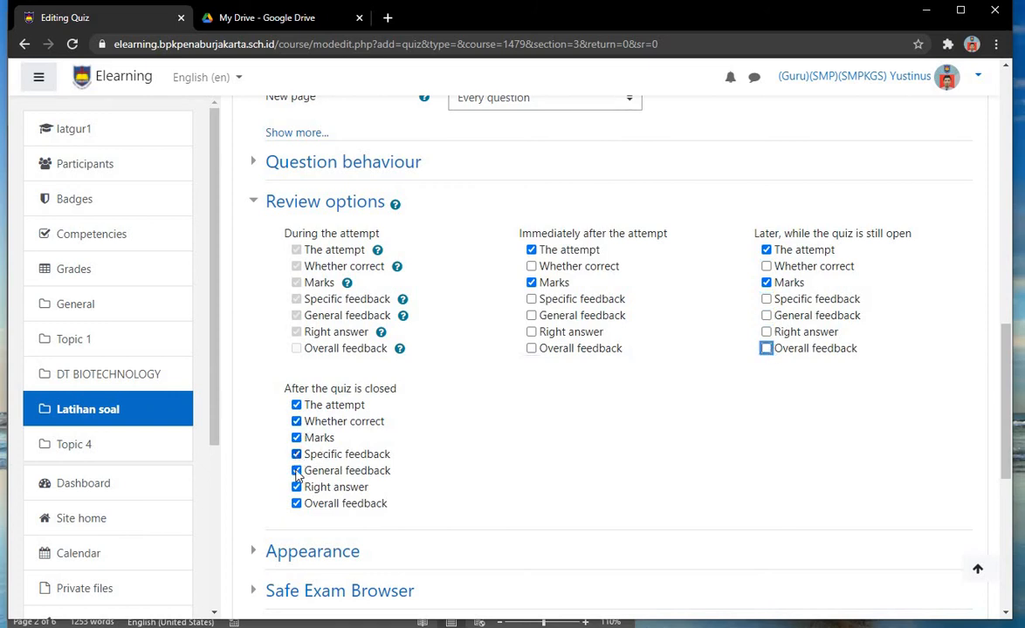
Disable Specific feedback, General feedback, Right answer and Overall feedback for review after the quiz is closed
left_click(296, 454)
left_click(296, 470)
left_click(296, 487)
left_click(296, 504)
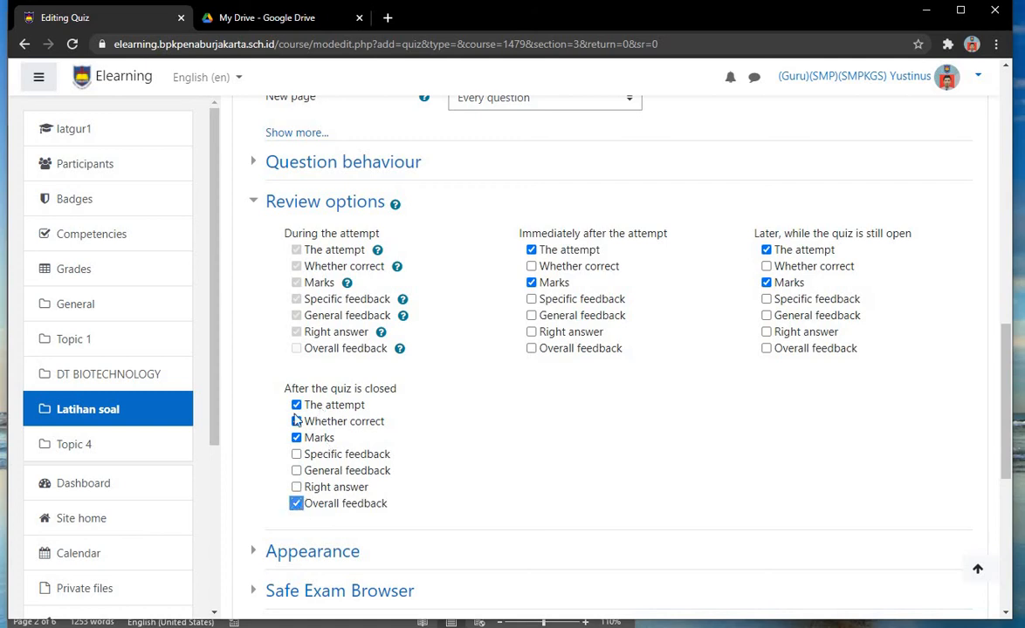
Try to save the new quiz and return to the course
scroll(489, 427, "down", 5)
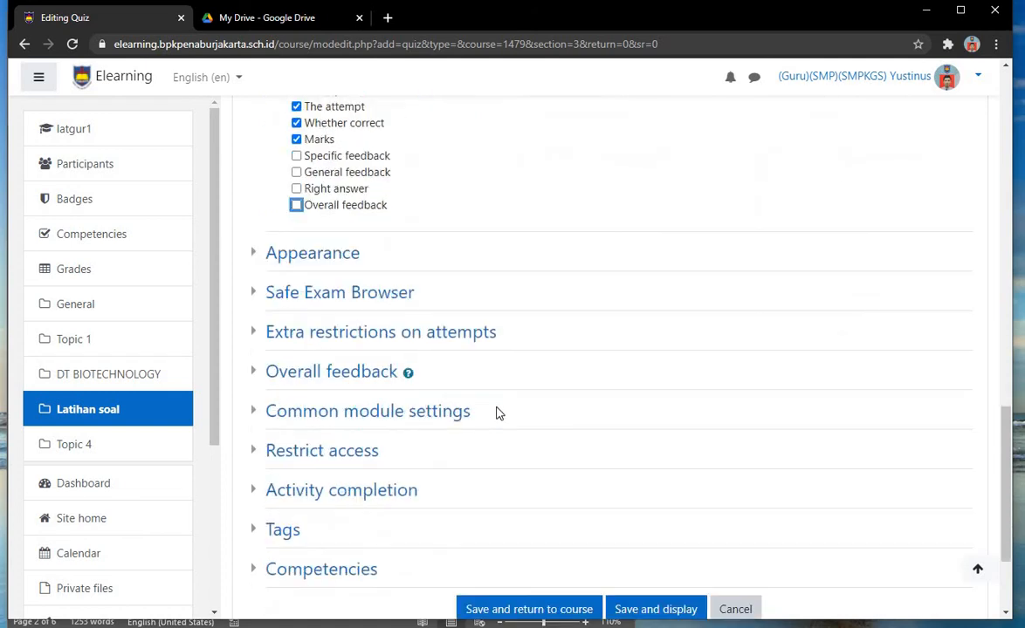
left_click(514, 454)
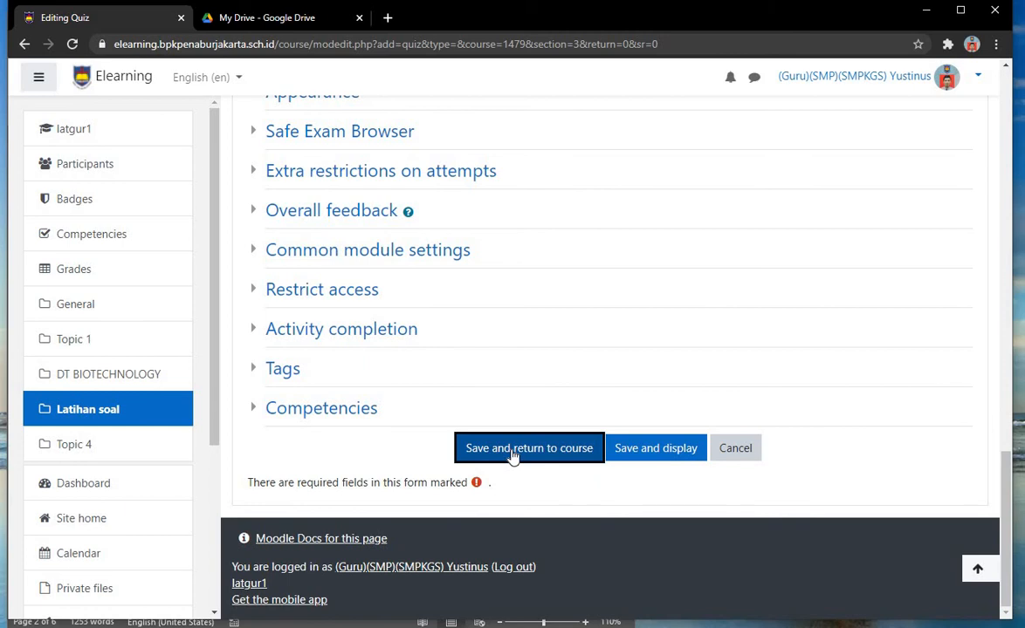
left_click(513, 454)
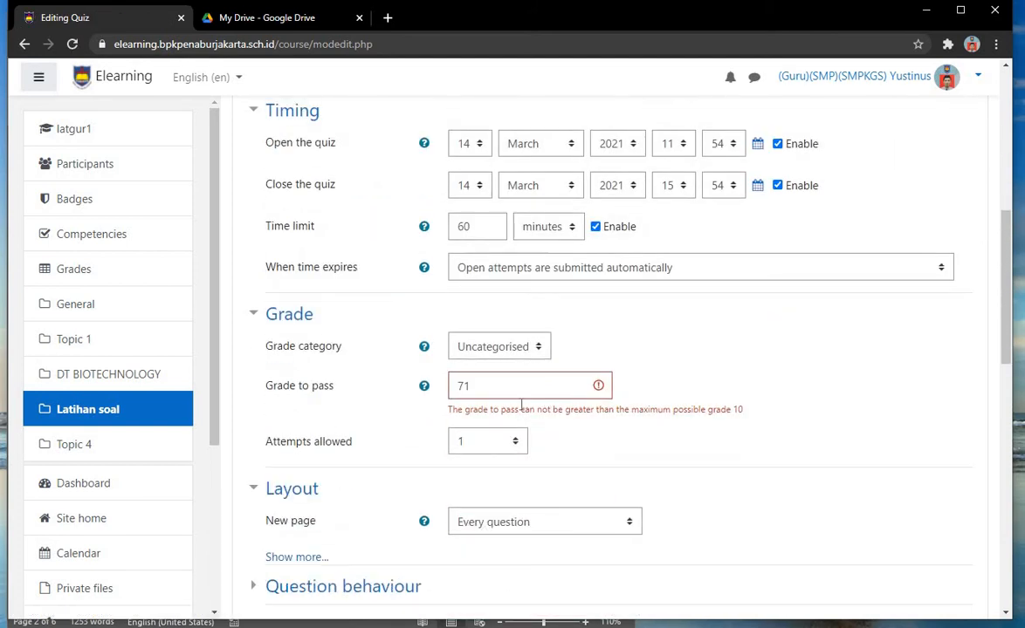
Correct the grade to pass so it does not exceed the maximum grade of 10, and save the quiz, returning to the course
left_click(467, 387)
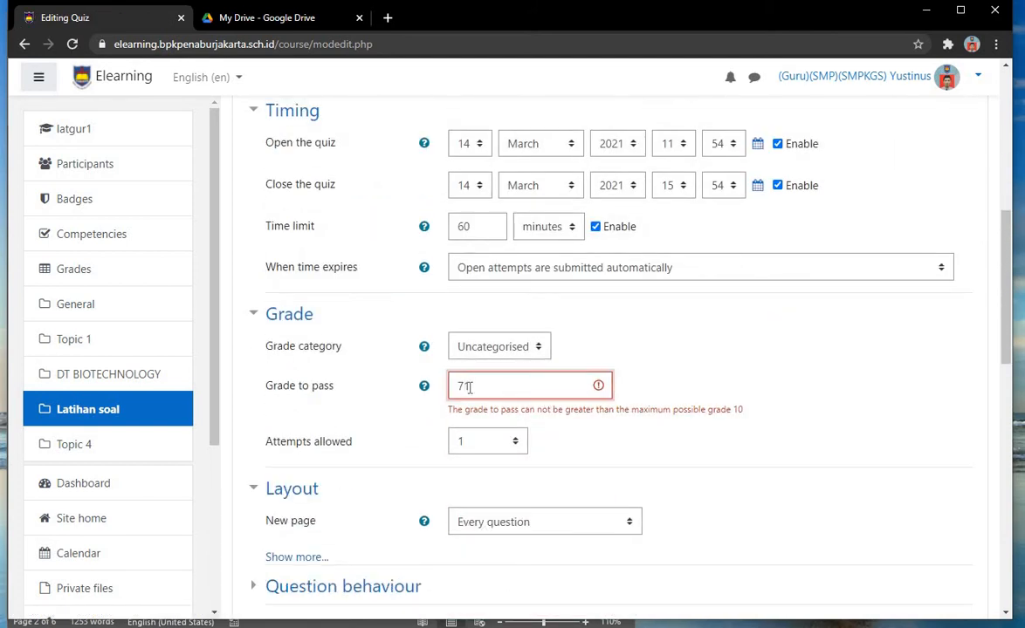
scroll(587, 384, "down", 10)
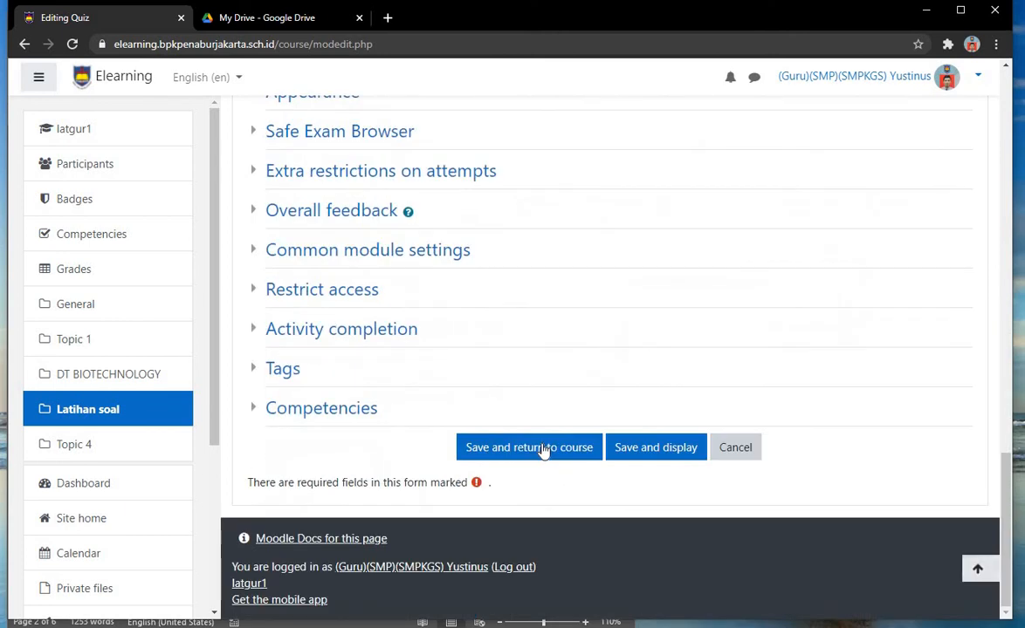
left_click(545, 450)
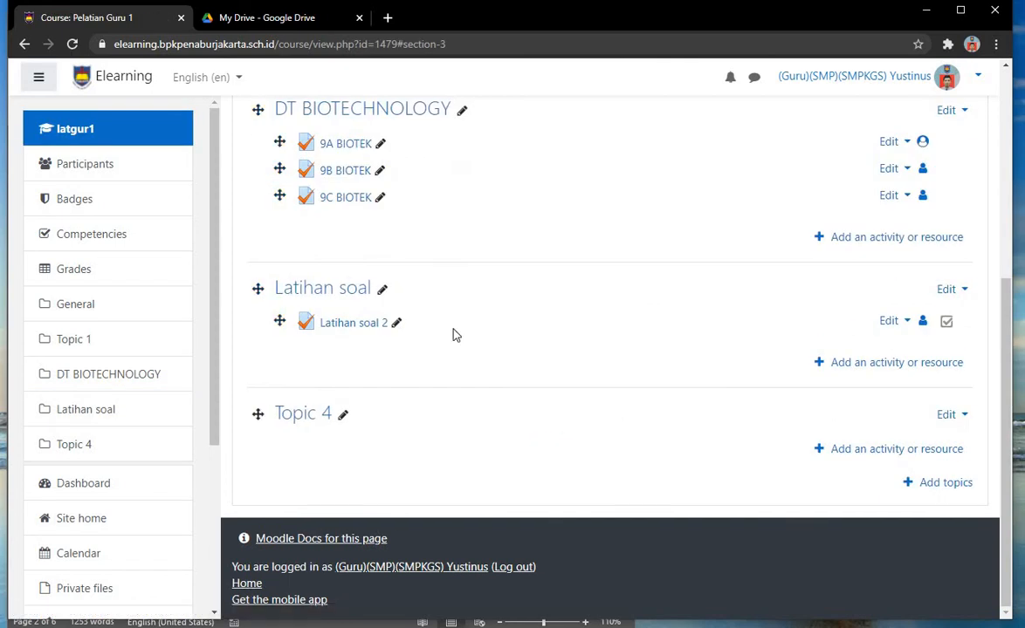
Open the Latihan soal 2 quiz for editing, set its maximum grade to 100.00, and save it
left_click(365, 325)
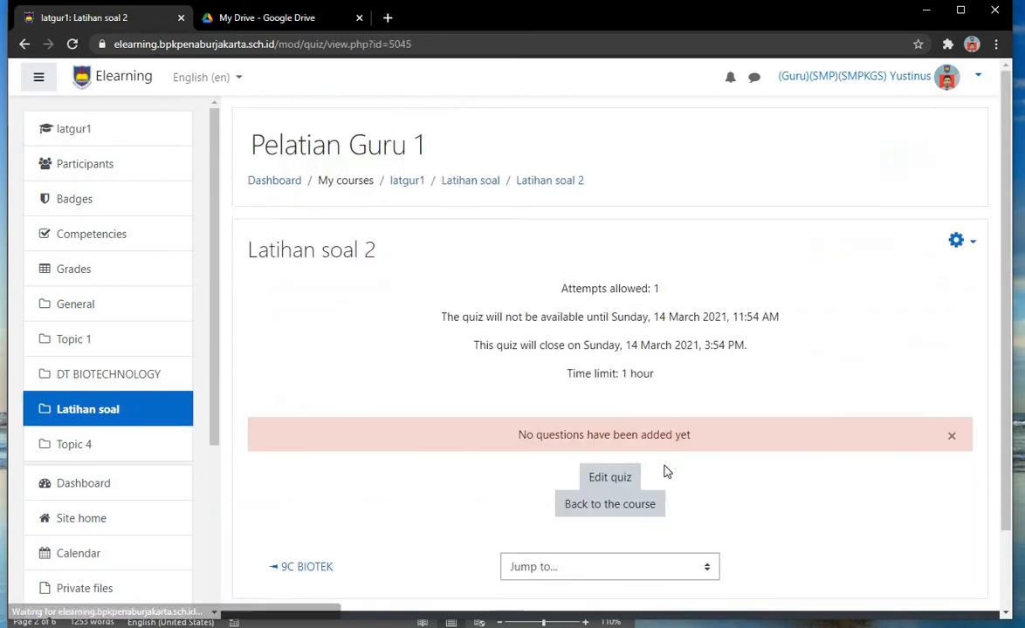
left_click(621, 477)
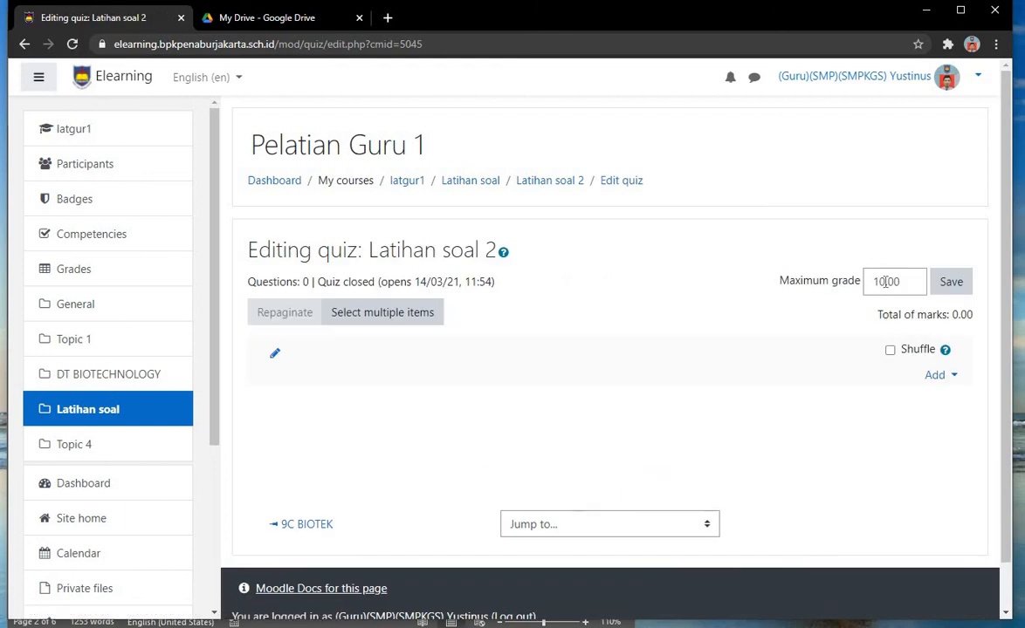
type("0")
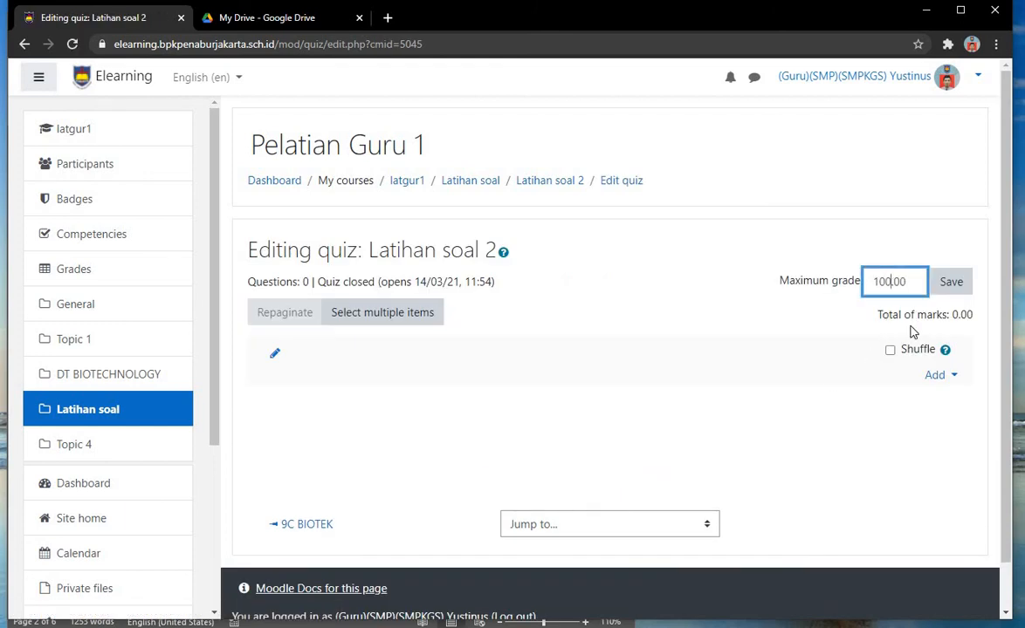
left_click(949, 295)
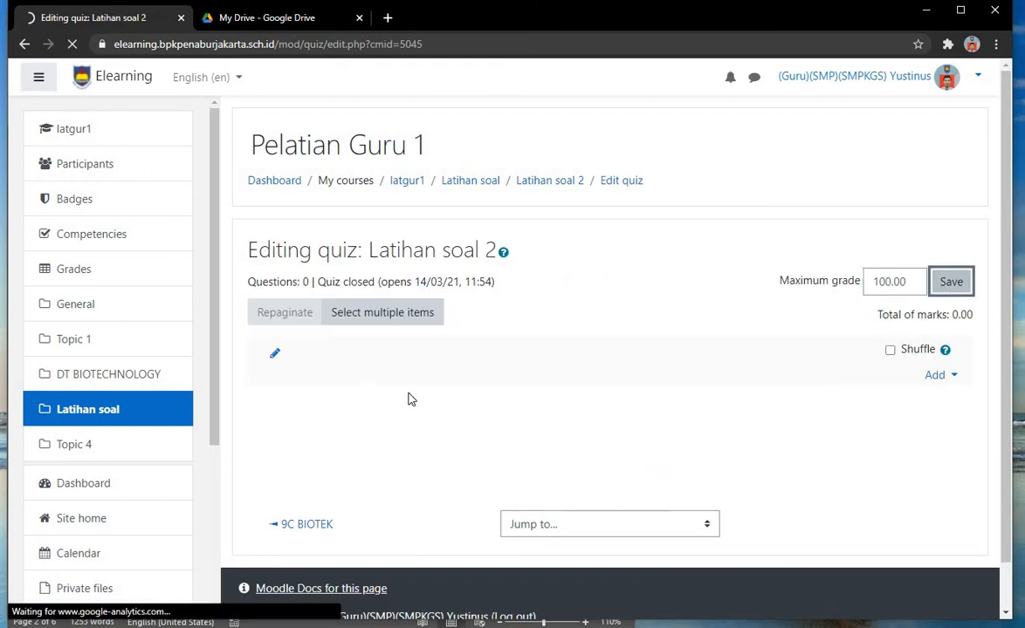
Set the Latihan soal 2 quiz's grade to pass to 75 in its settings, and save, returning to the course
left_click(469, 181)
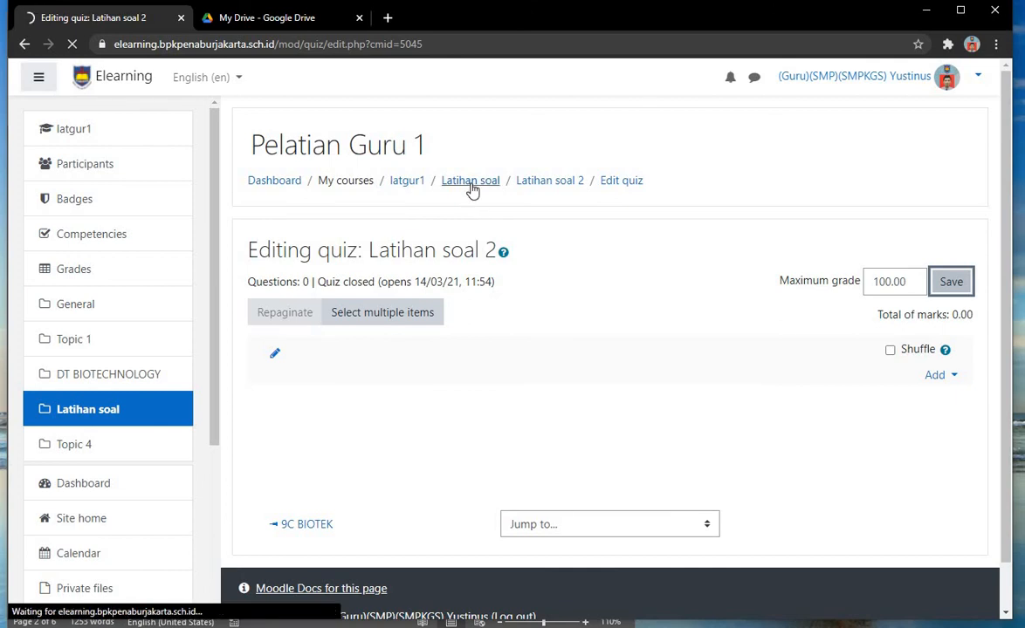
left_click(544, 185)
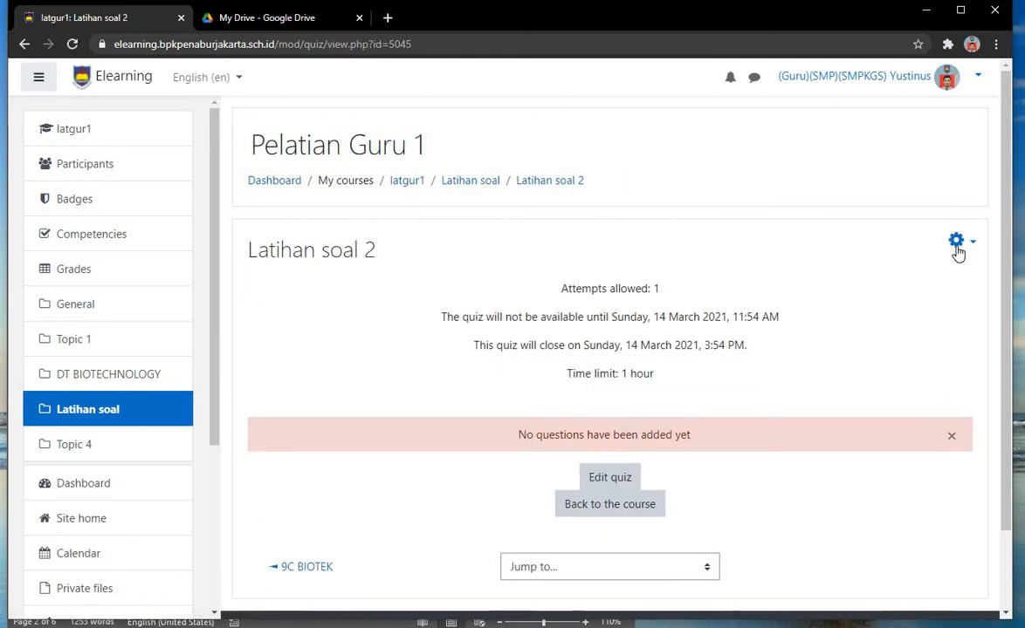
left_click(945, 252)
left_click(899, 274)
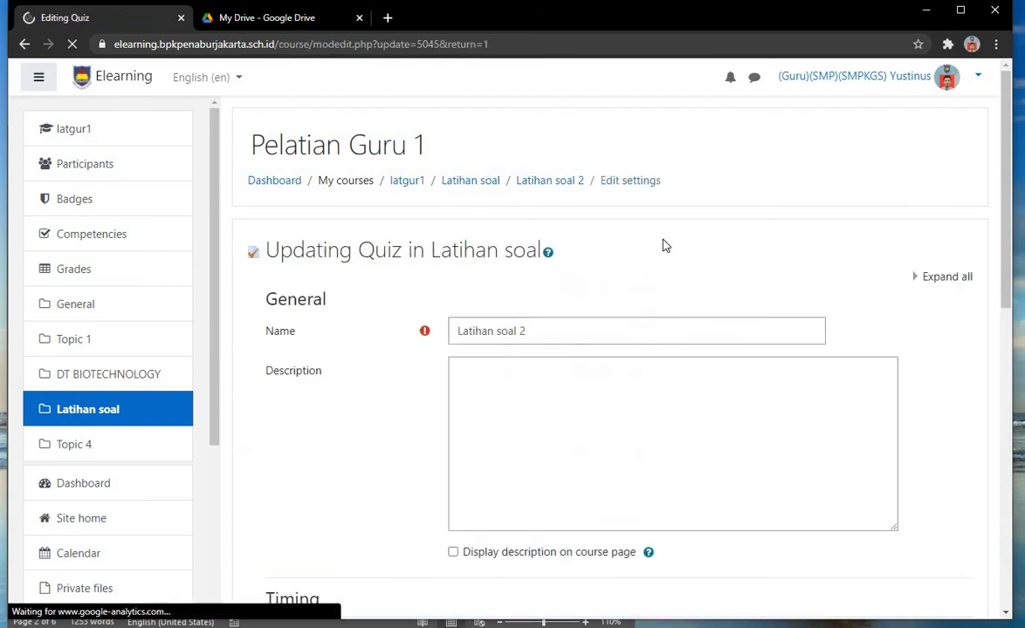
scroll(321, 387, "down", 3)
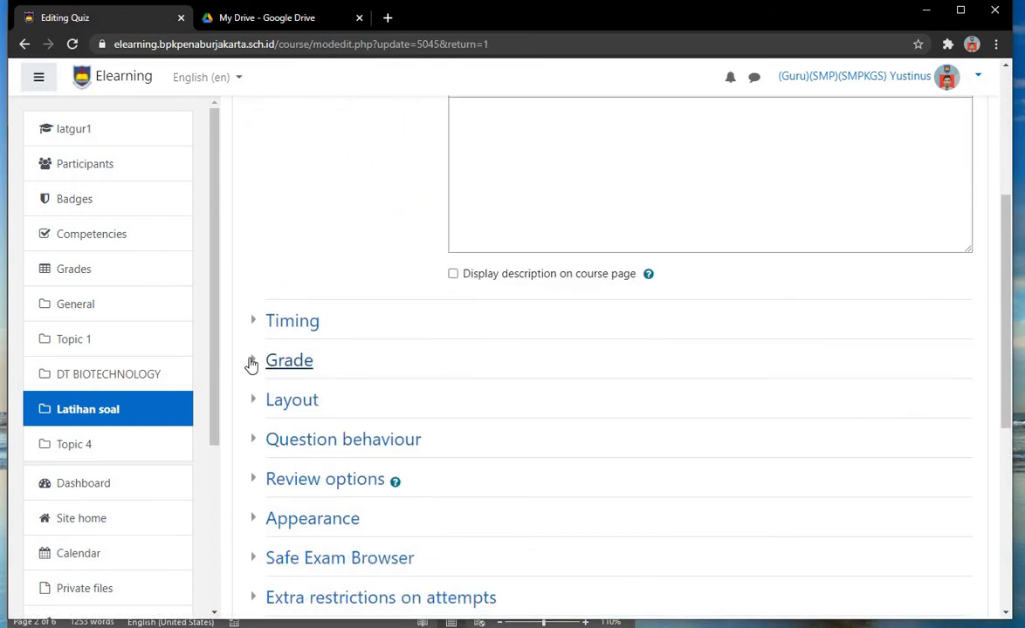
left_click(252, 361)
left_click(491, 432)
double_click(490, 432)
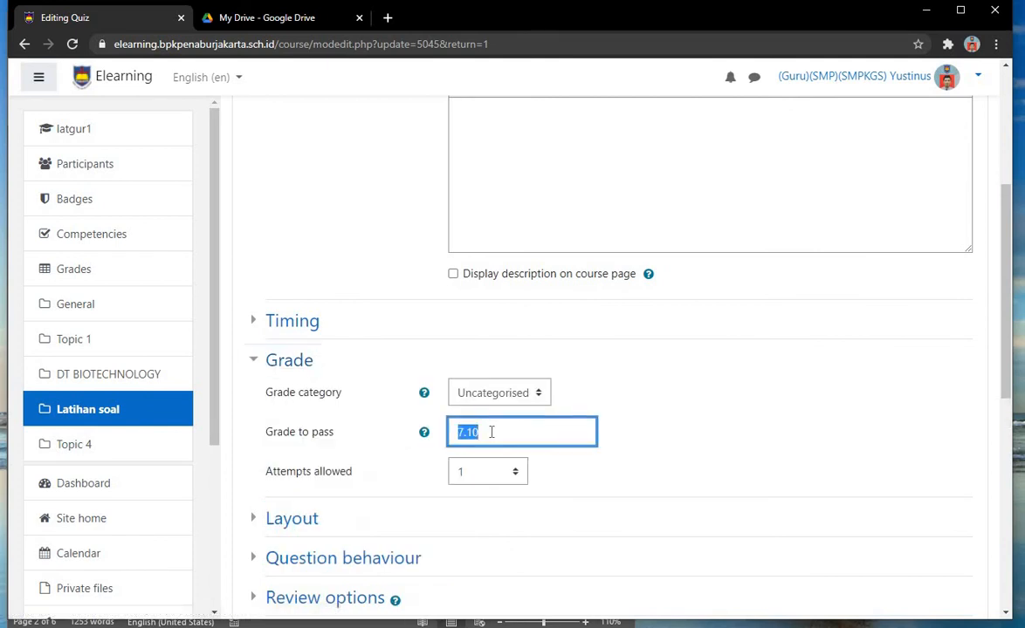
type("75")
scroll(685, 450, "down", 10)
left_click(536, 455)
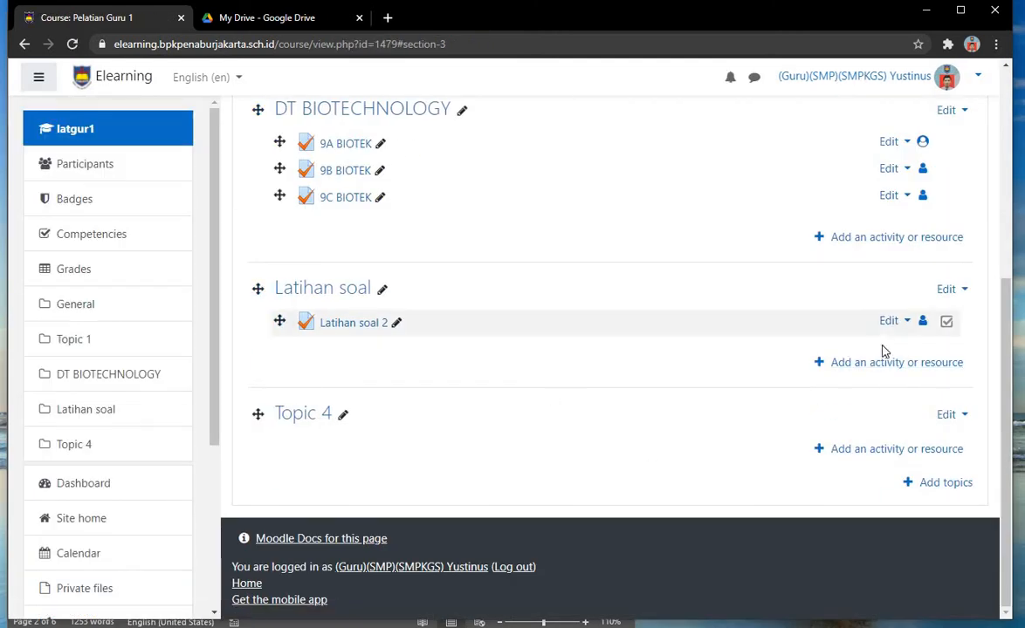
Open the Latihan soal 2 quiz for question editing and enable shuffling of its questions
left_click(354, 325)
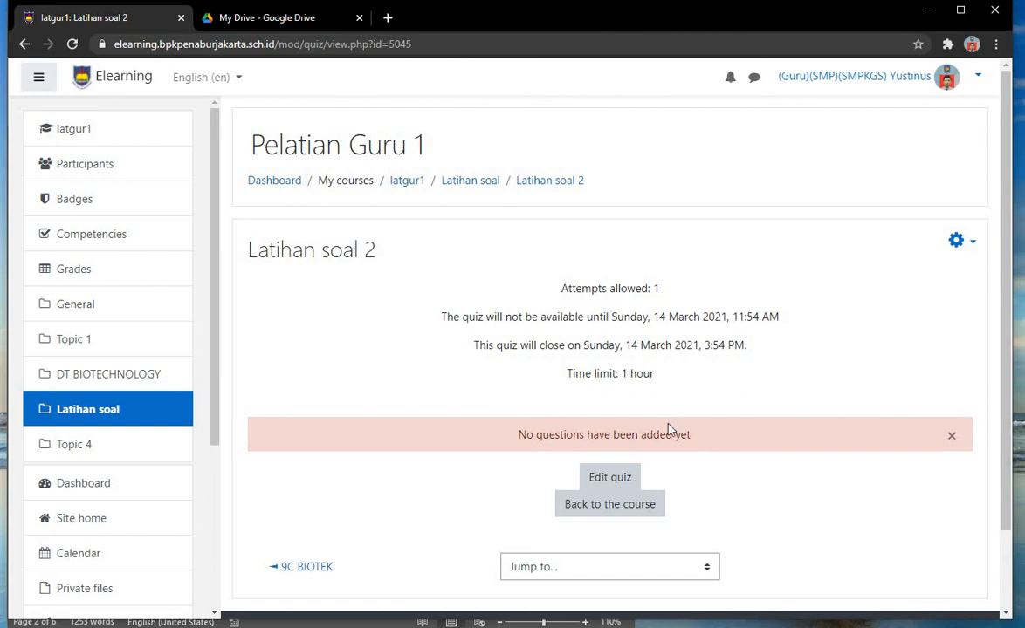
left_click(625, 481)
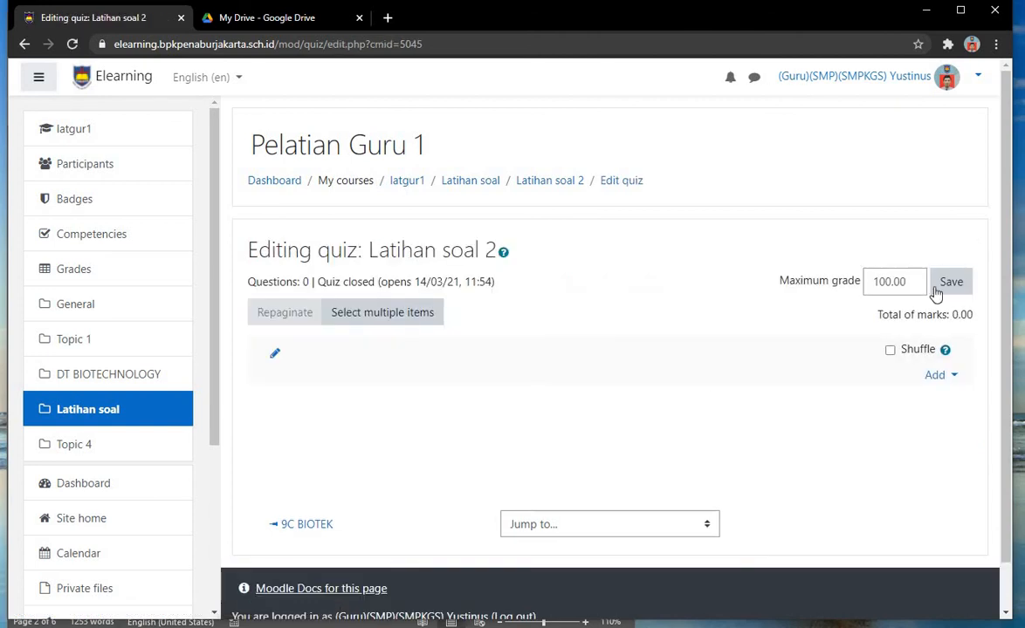
left_click(891, 350)
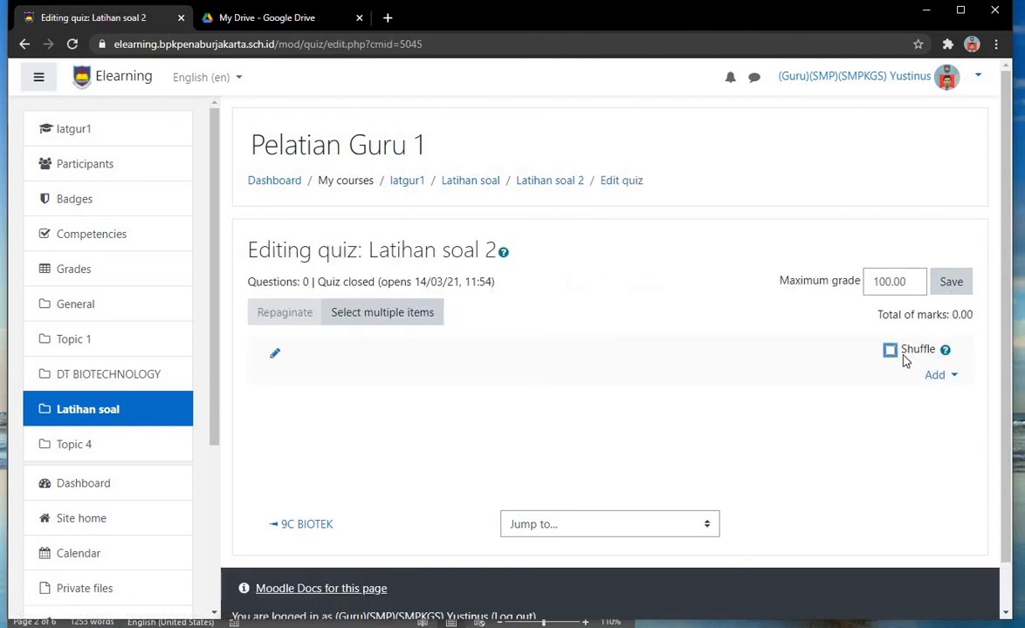
left_click(947, 378)
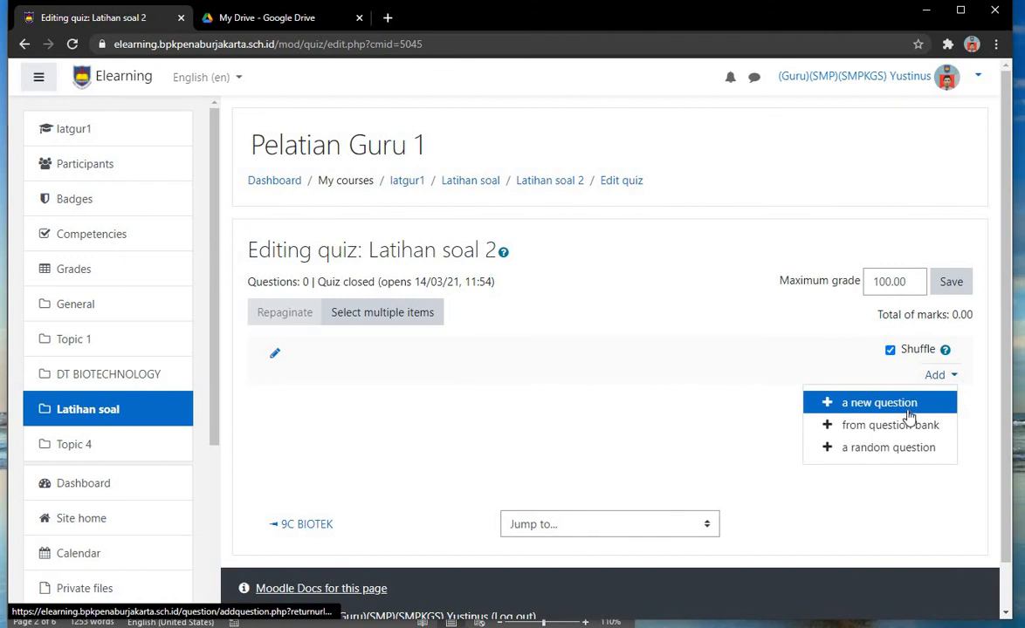
left_click(913, 408)
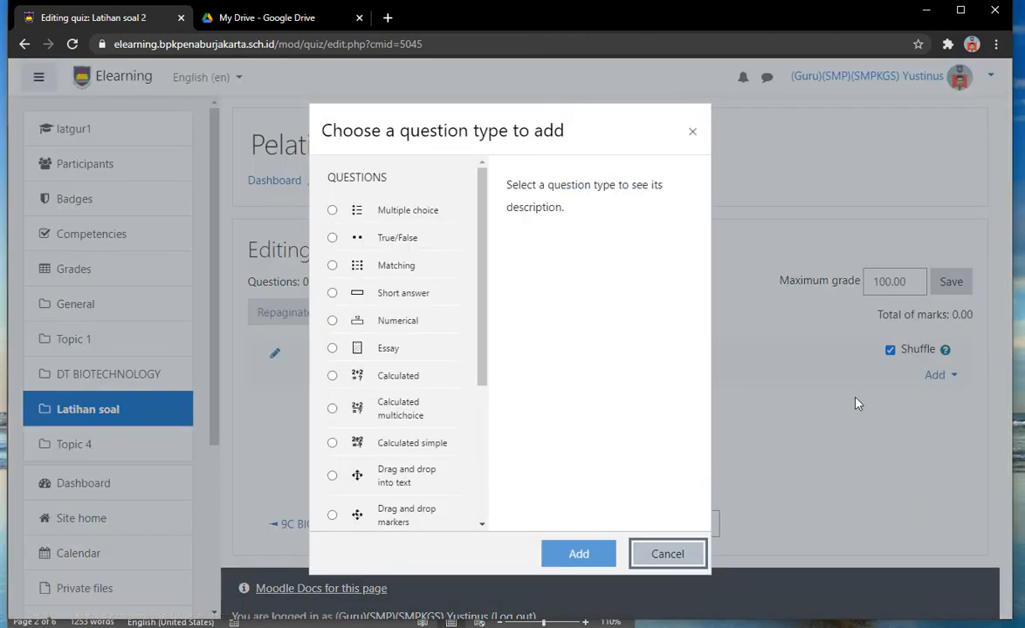
left_click(694, 554)
Start adding questions to the quiz from the question bank and choose the Latihan soal category
left_click(951, 384)
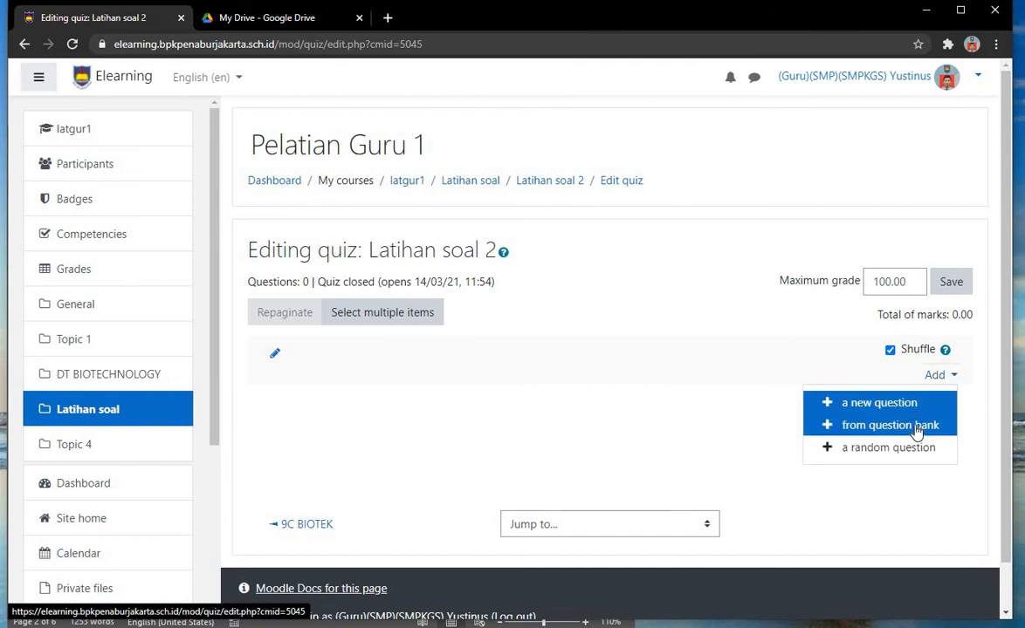
left_click(915, 428)
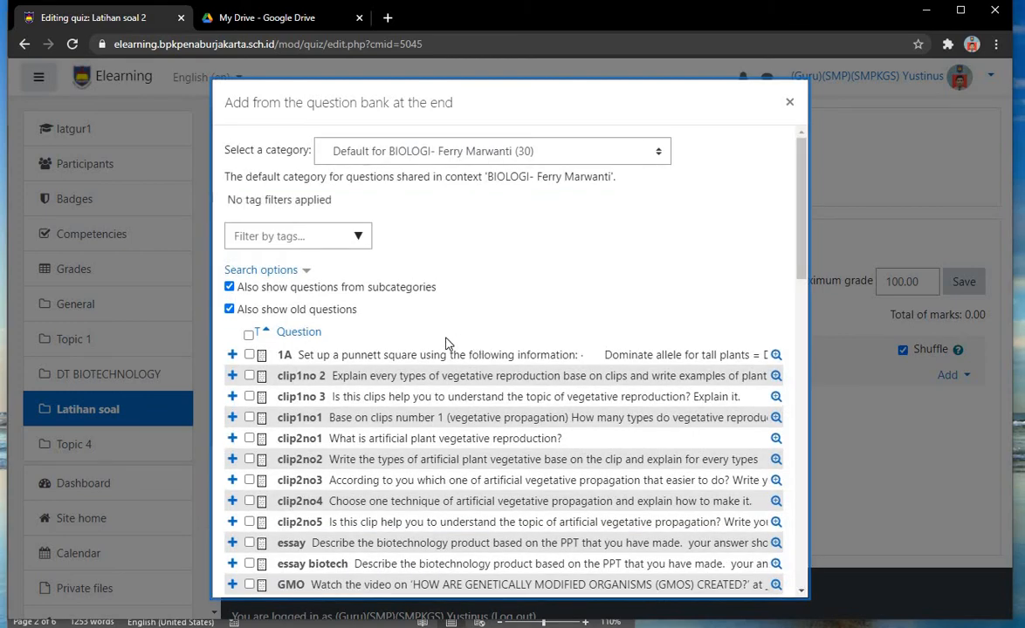
scroll(445, 343, "down", 10)
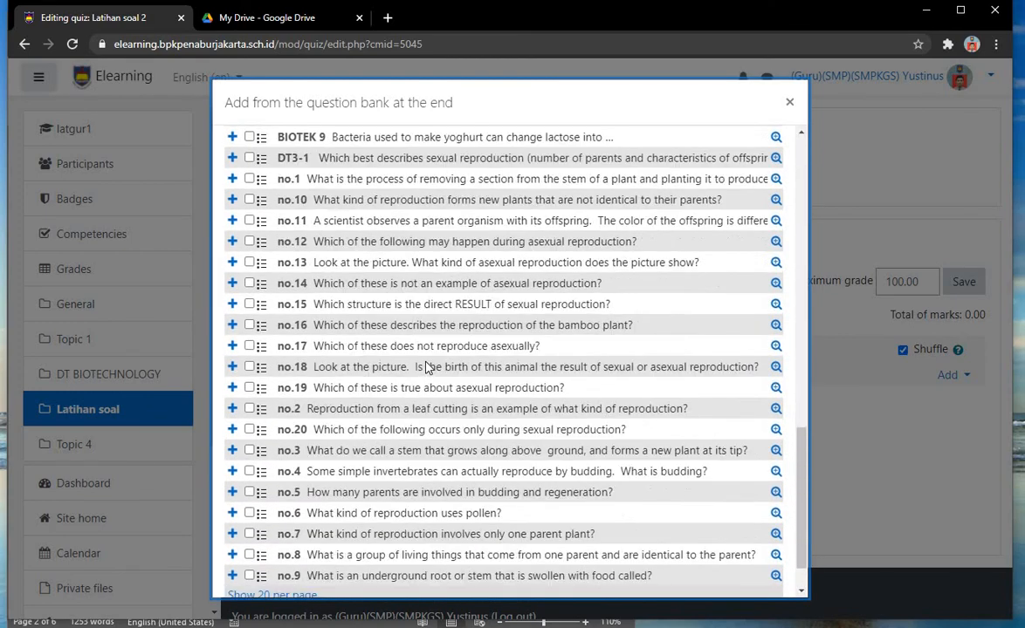
scroll(419, 384, "down", 2)
scroll(358, 380, "up", 12)
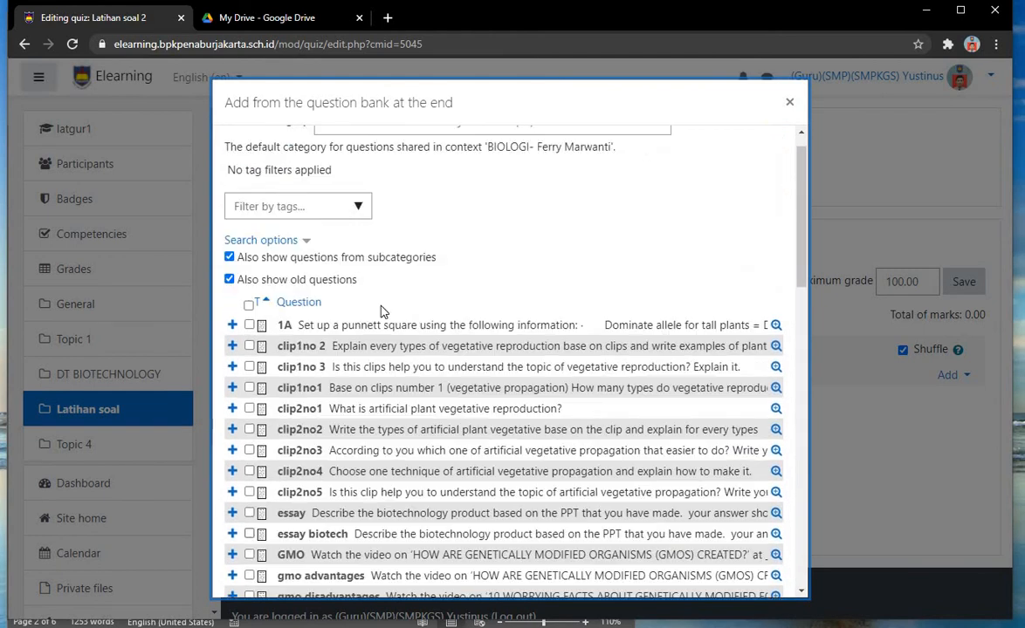
scroll(380, 310, "up", 1)
left_click(537, 153)
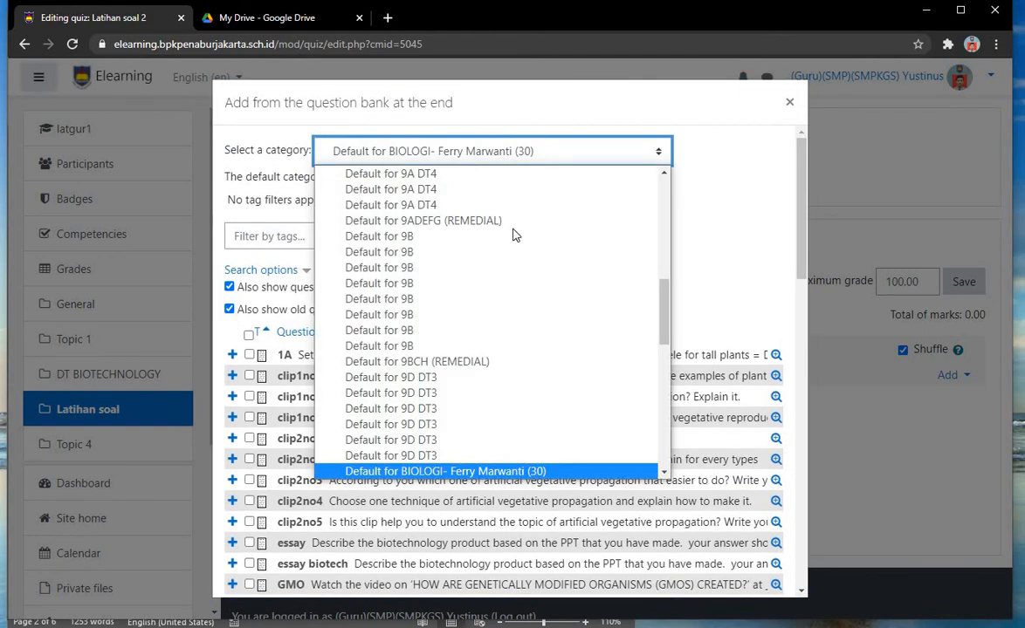
scroll(472, 367, "down", 5)
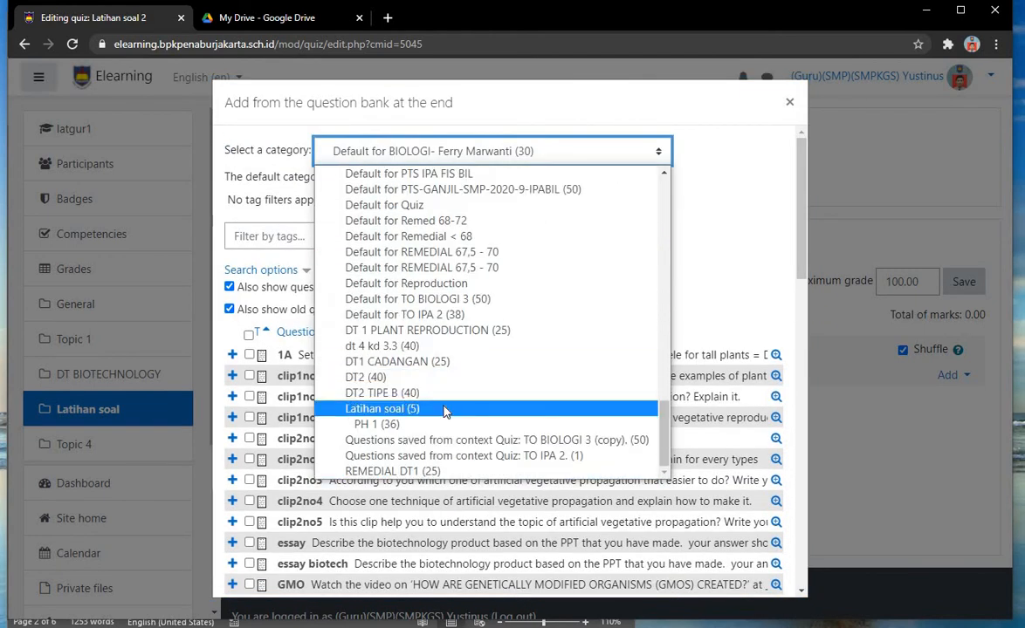
left_click(445, 409)
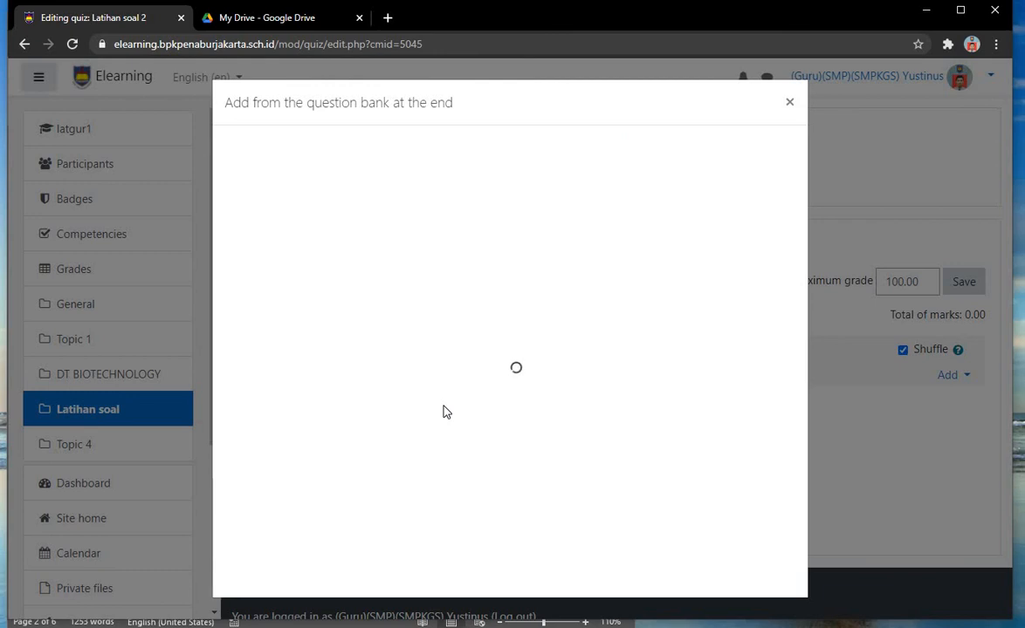
Select the essay questions esai 01-tipe robot and esai 02-NXT part and add them to the quiz
left_click(248, 338)
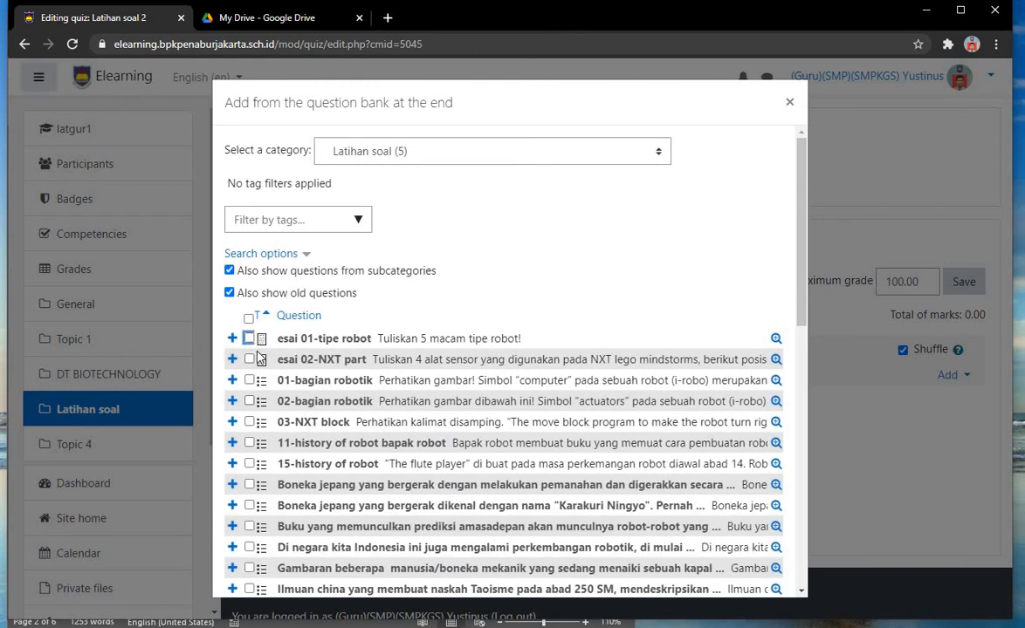
left_click(250, 360)
scroll(349, 393, "down", 10)
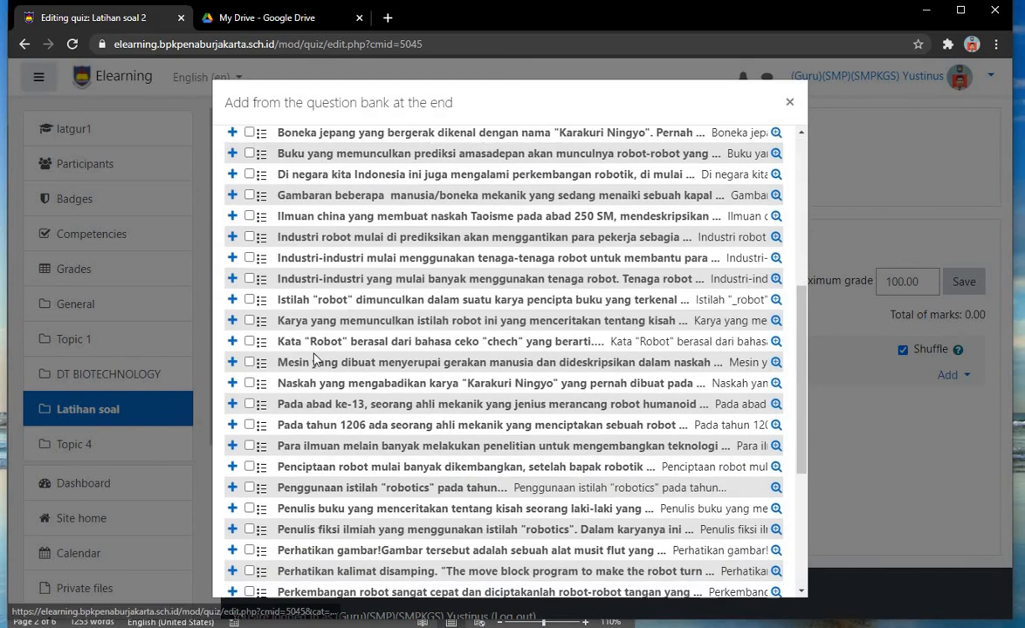
left_click(338, 573)
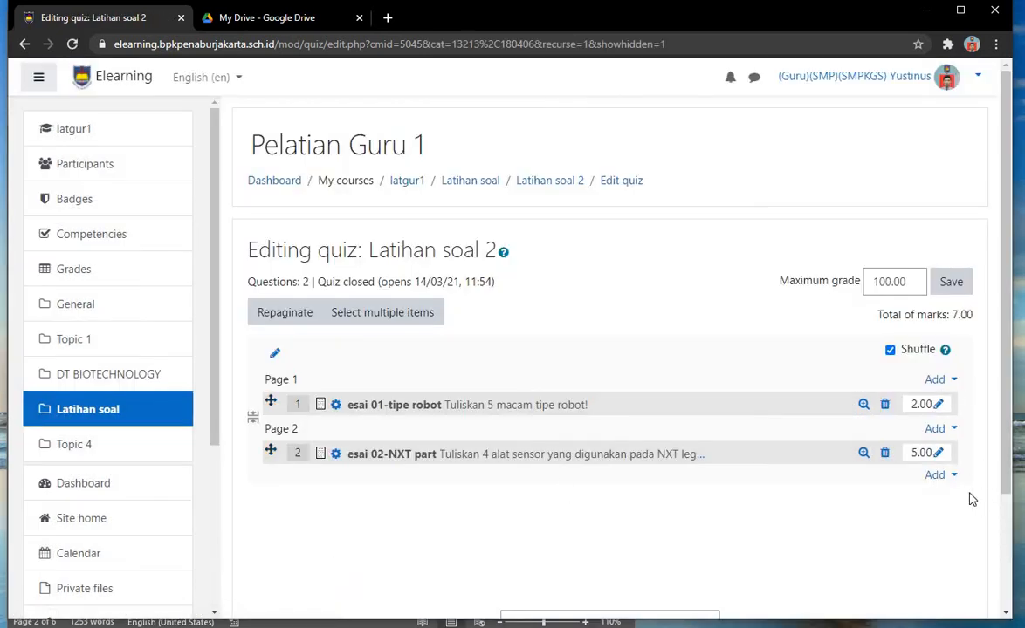
left_click(953, 476)
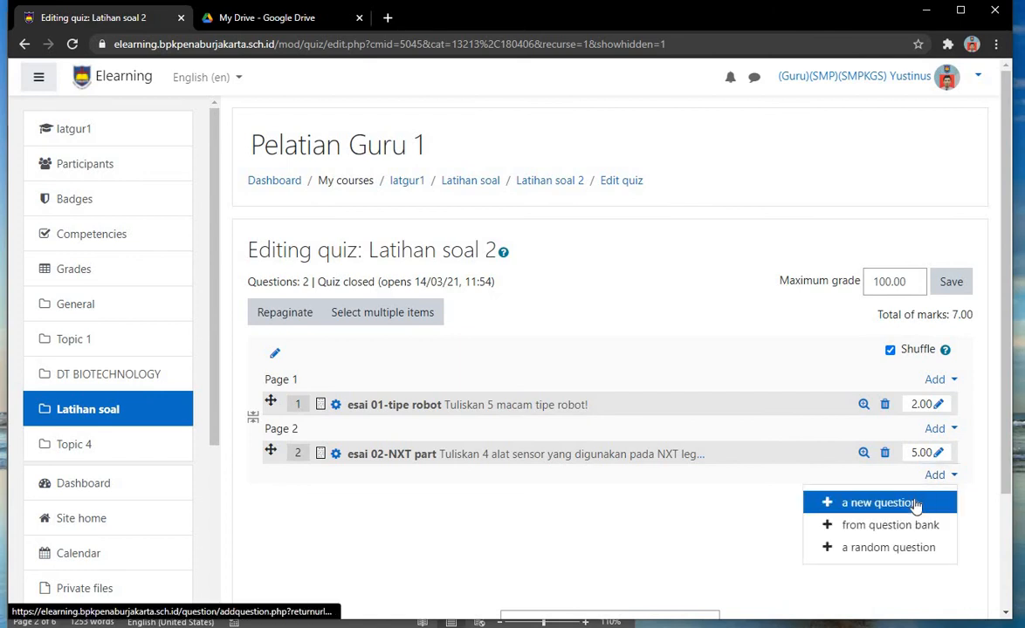
left_click(878, 502)
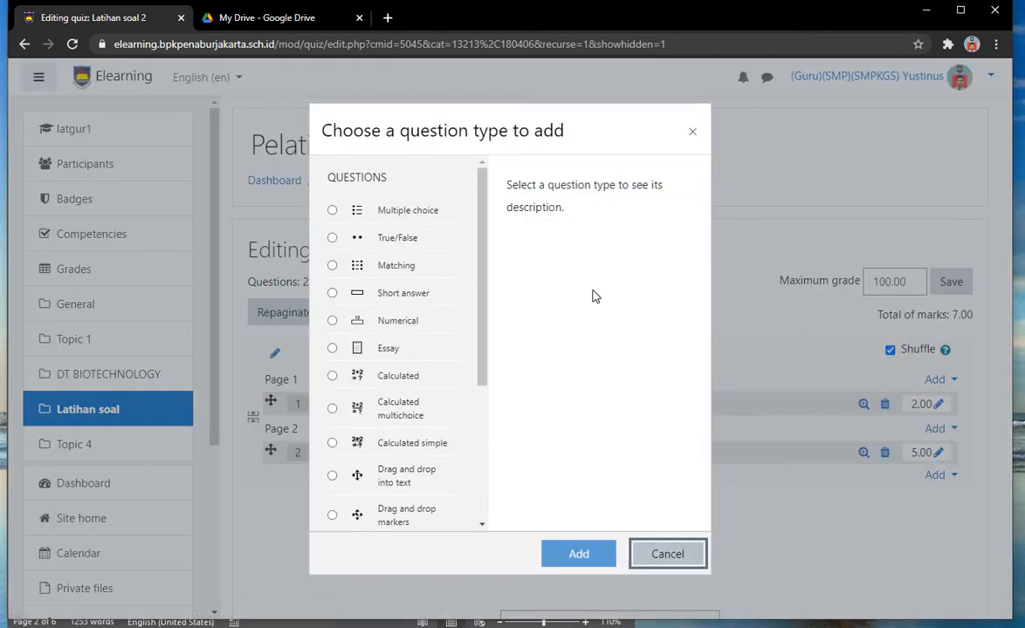
left_click(674, 553)
Start adding more question bank items after the last essay question and choose the PH 1 category
left_click(940, 475)
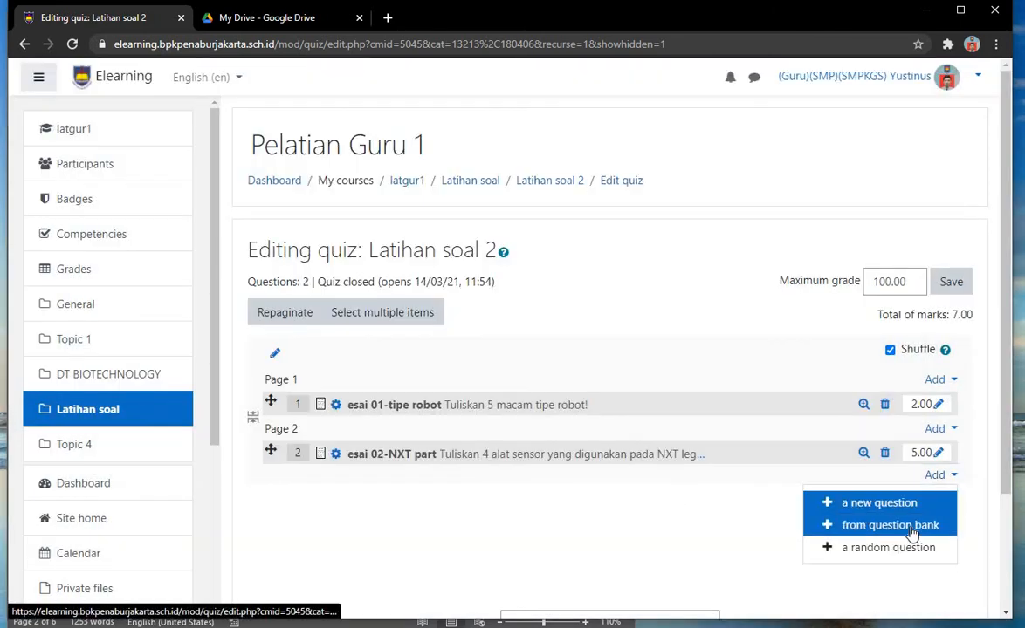
left_click(916, 524)
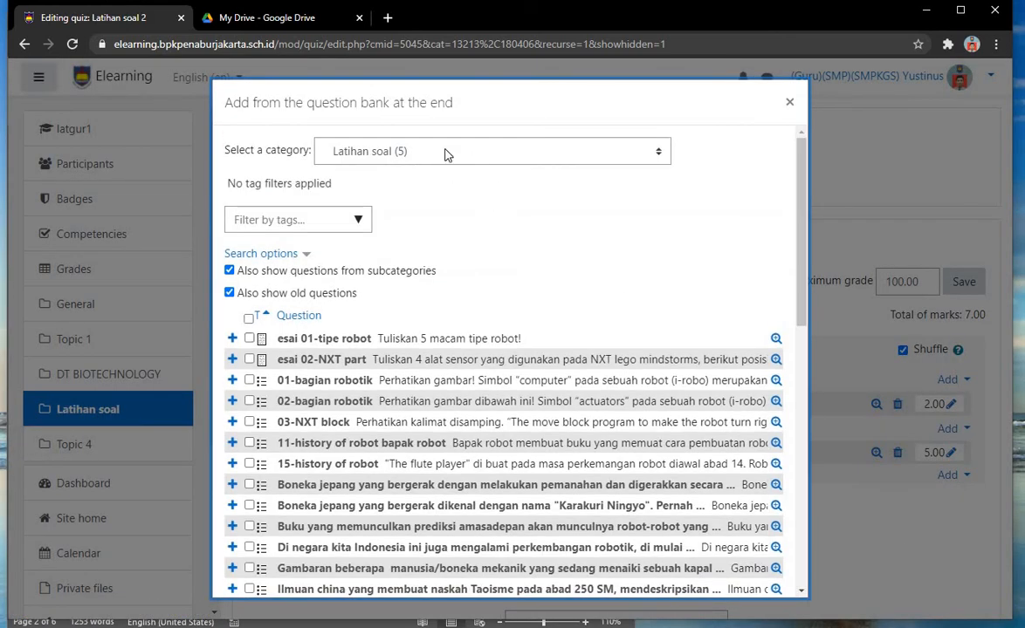
left_click(455, 155)
left_click(493, 431)
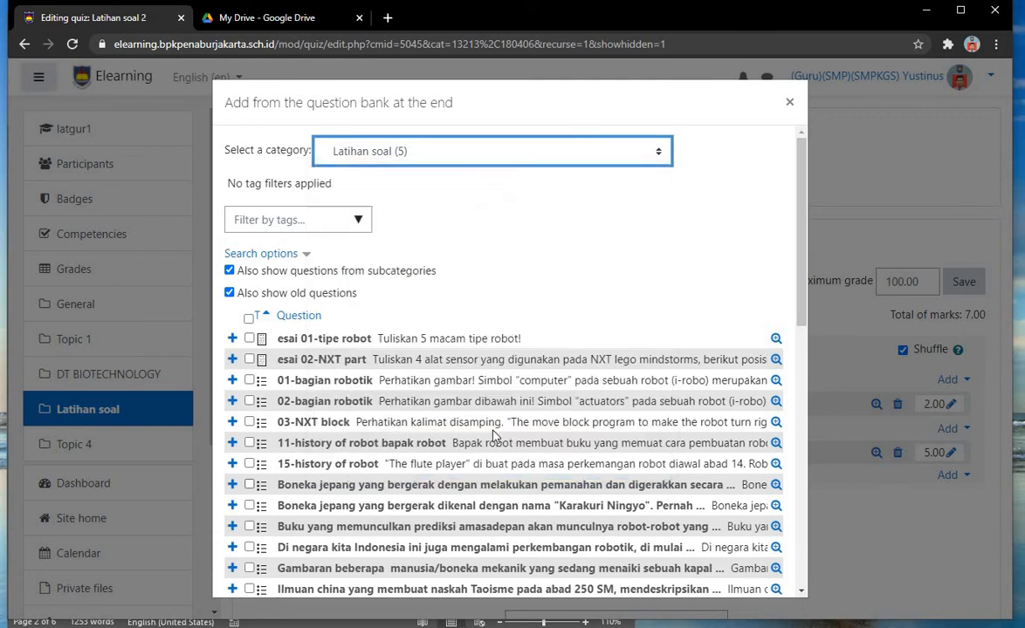
scroll(523, 305, "down", 1)
scroll(577, 171, "up", 1)
left_click(606, 151)
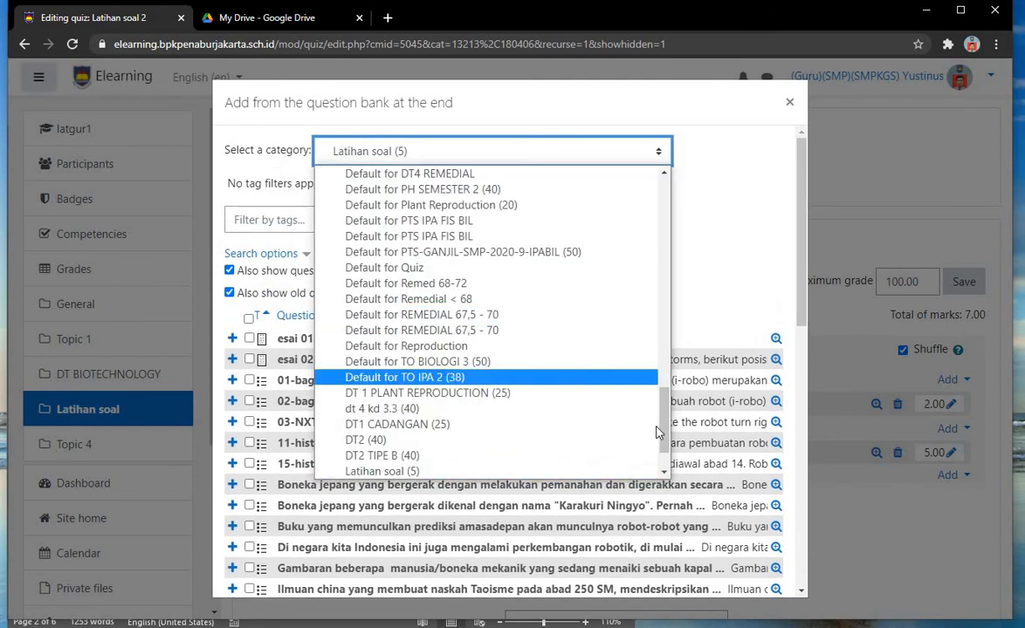
scroll(611, 424, "down", 2)
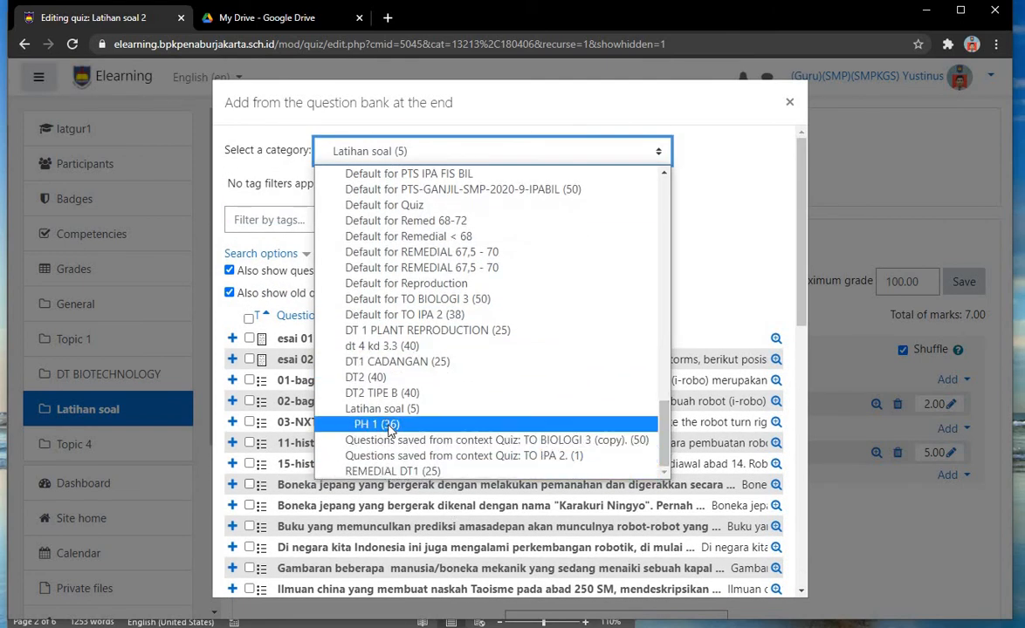
left_click(390, 428)
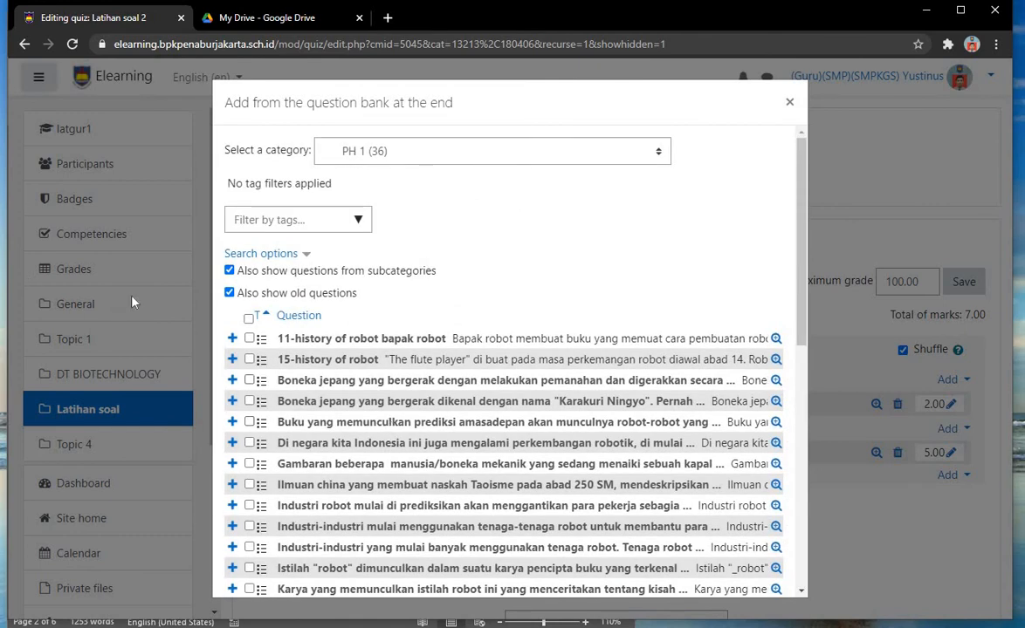
Select all questions in the PH 1 category and add them to the quiz
left_click(250, 319)
scroll(376, 307, "down", 5)
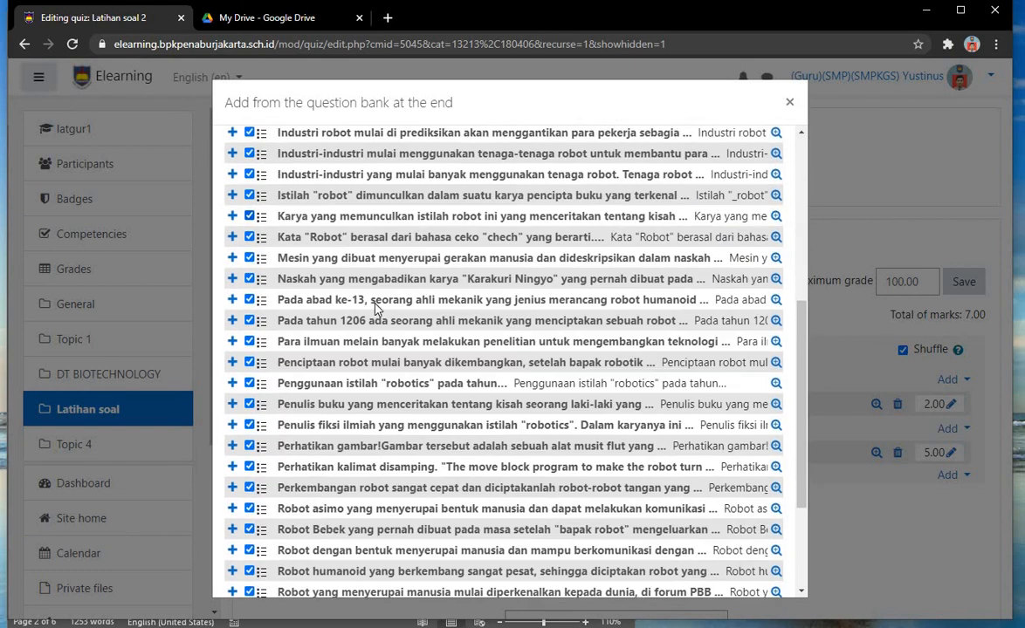
scroll(376, 307, "down", 3)
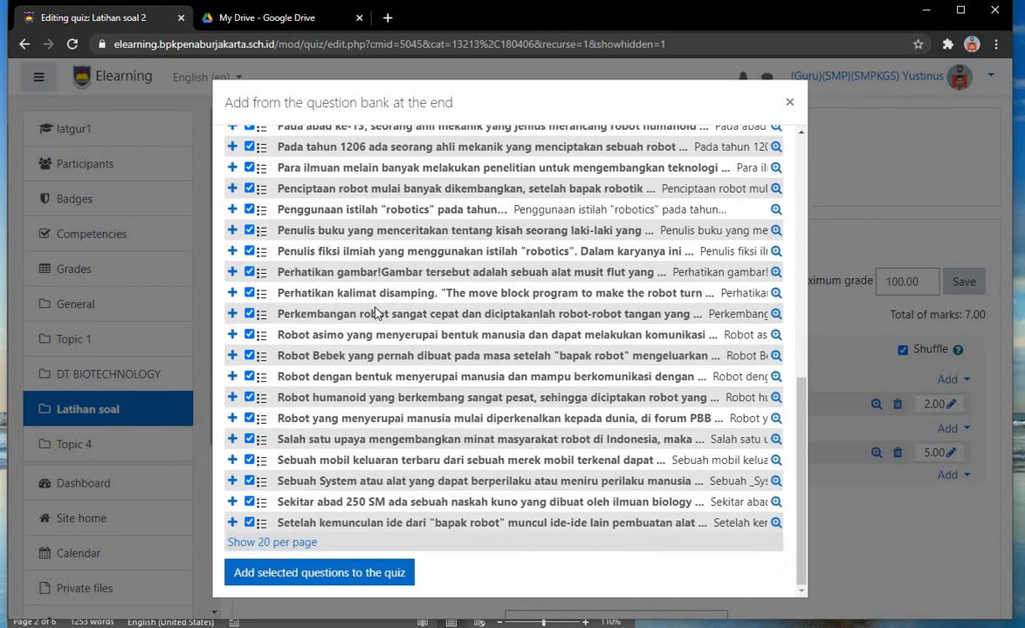
left_click(343, 586)
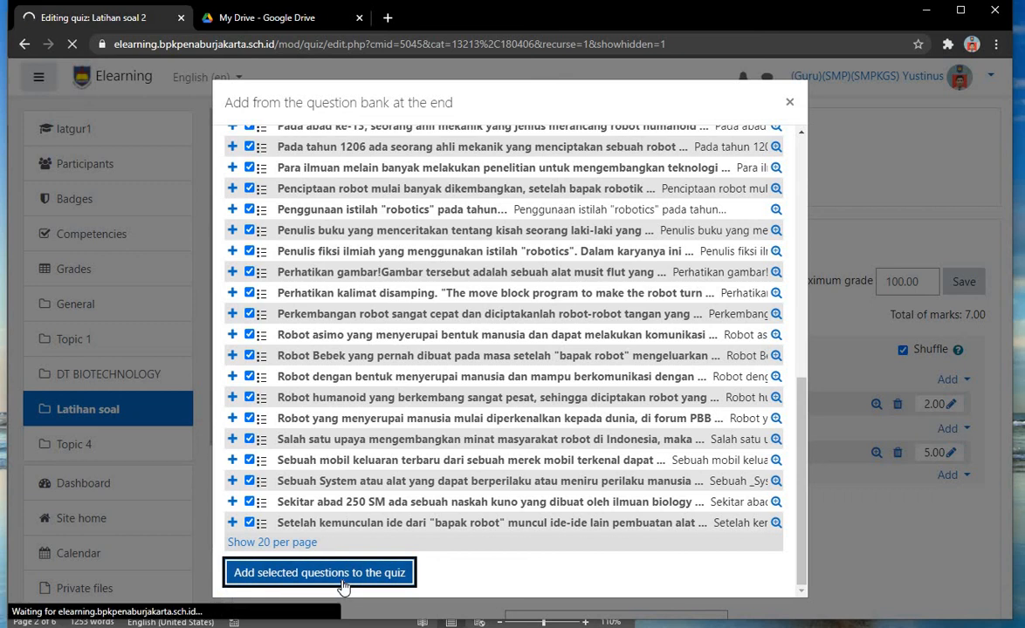
Add a new section heading at page 3, separating the two essay questions from the multiple-choice questions
scroll(428, 432, "down", 3)
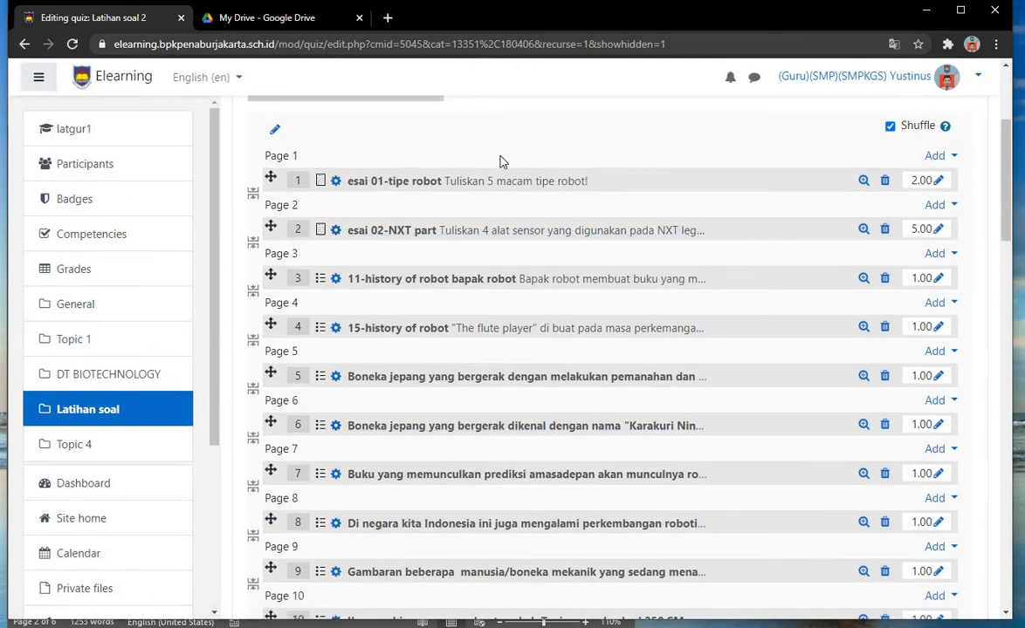
left_click(953, 256)
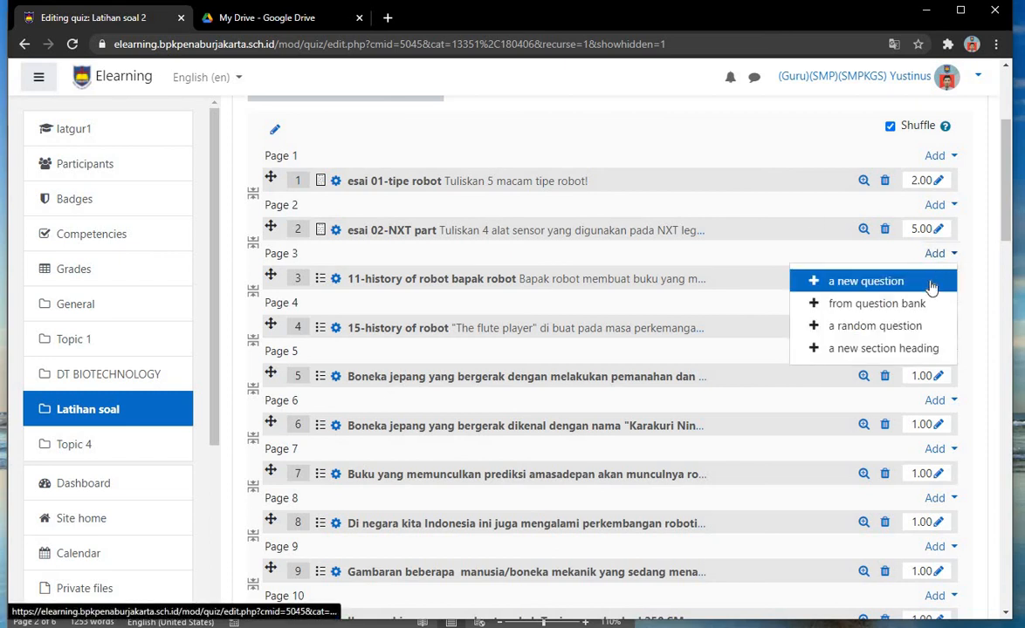
left_click(920, 349)
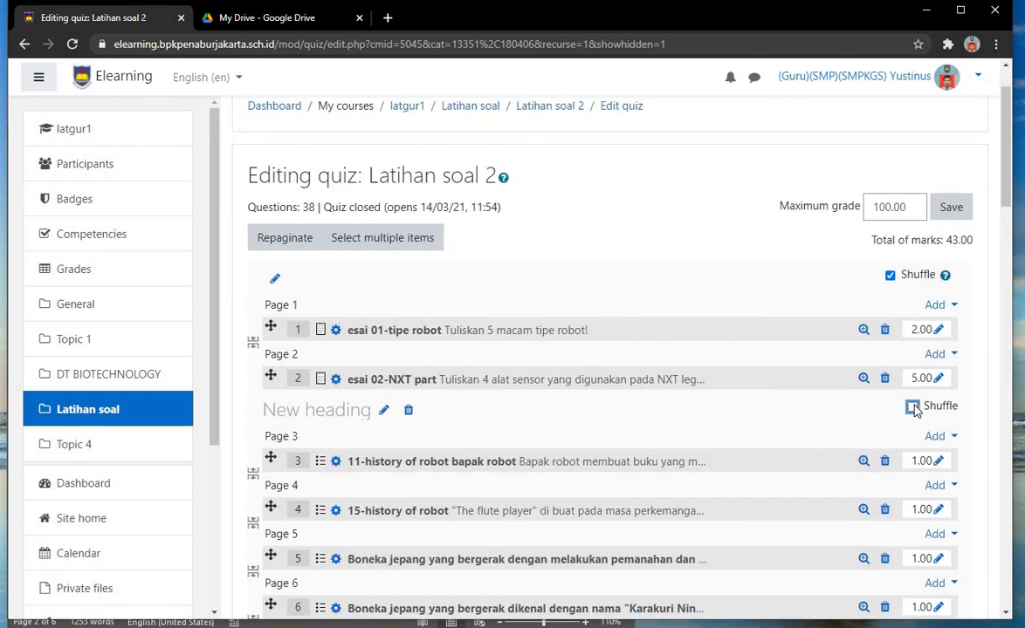
Enable shuffling for the new section starting at page 3 and rename its heading to "Pilihan Ganda"
left_click(912, 408)
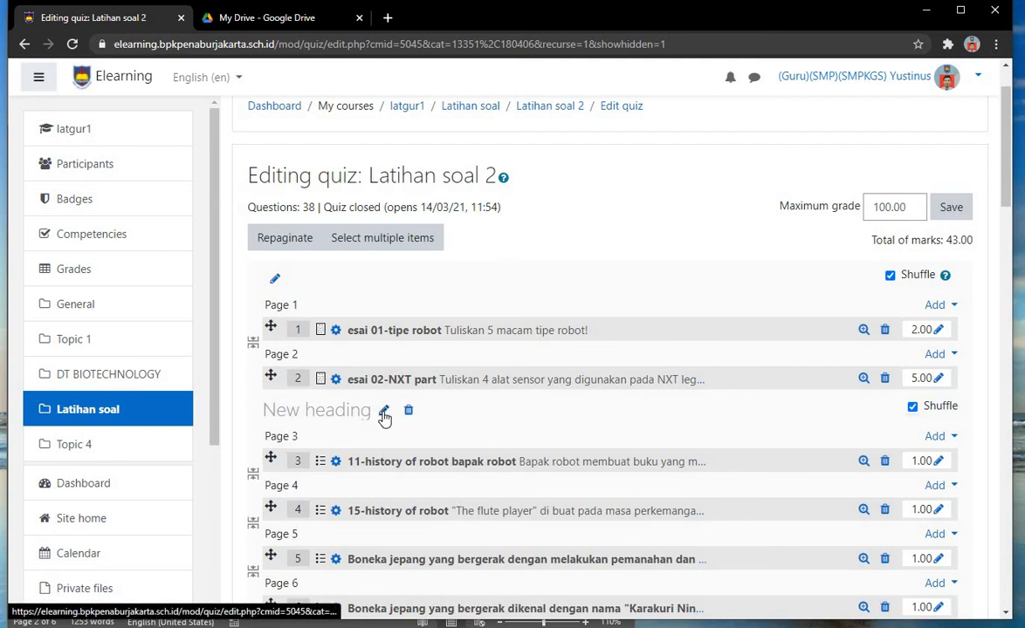
left_click(383, 411)
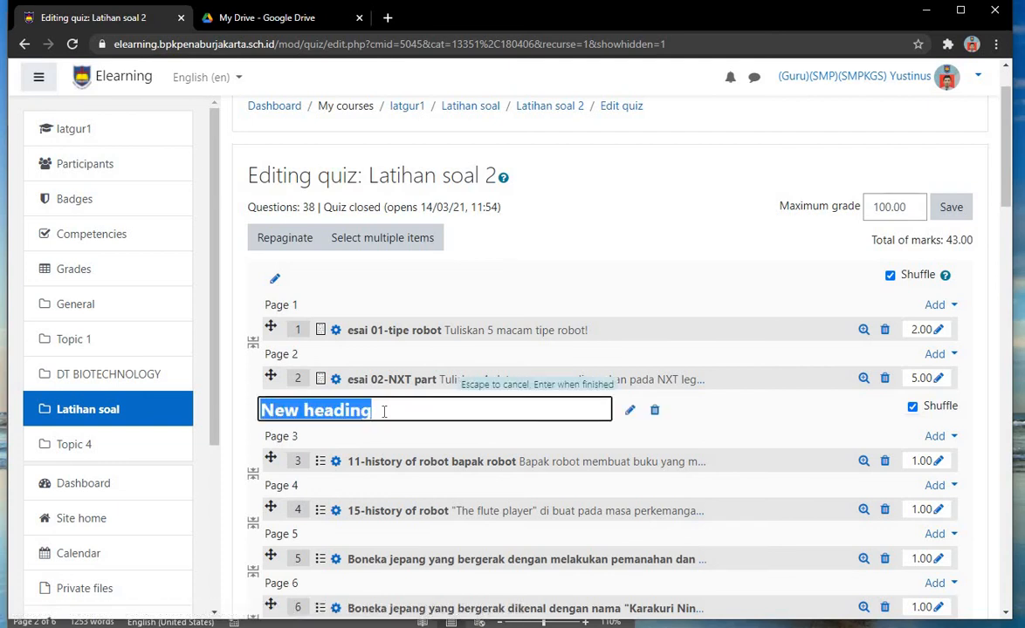
type("Pilihan ")
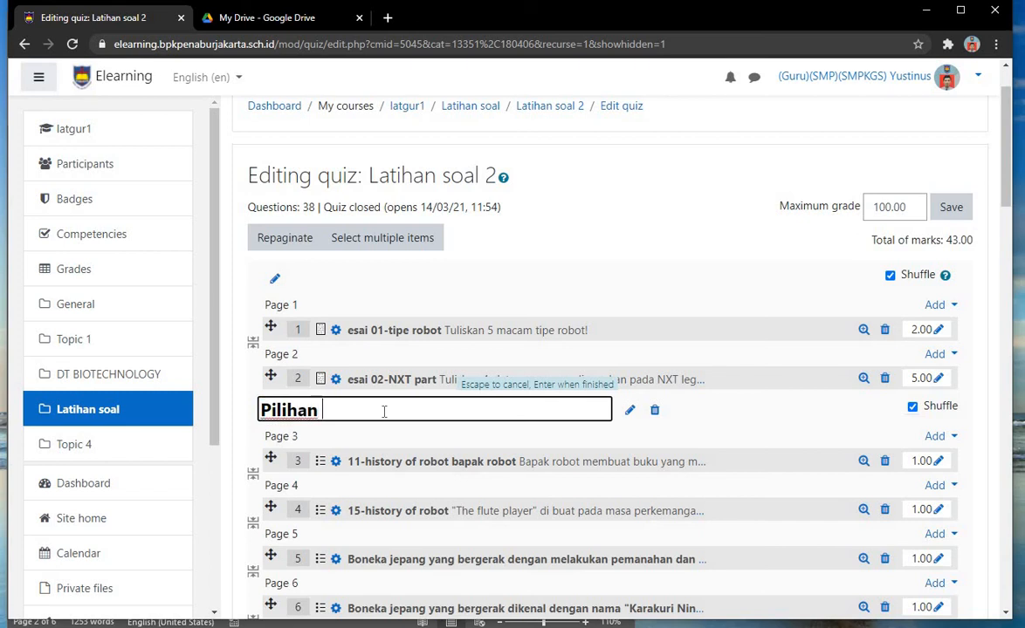
type("Ganad")
type("da")
key("Return")
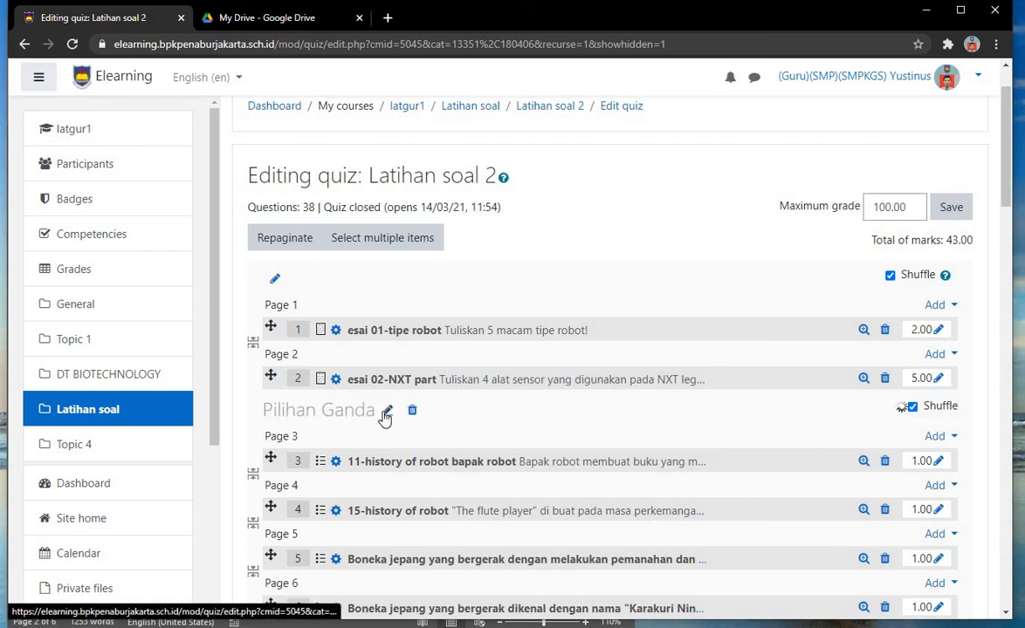
Name the first section, above the two essay questions, "Esai"
left_click(275, 281)
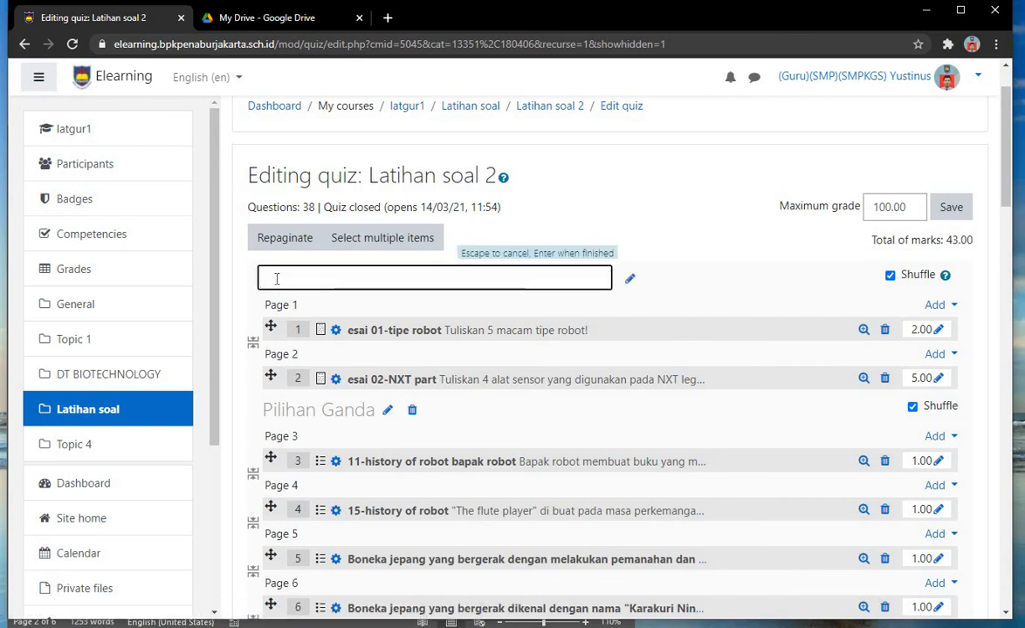
type("Esai")
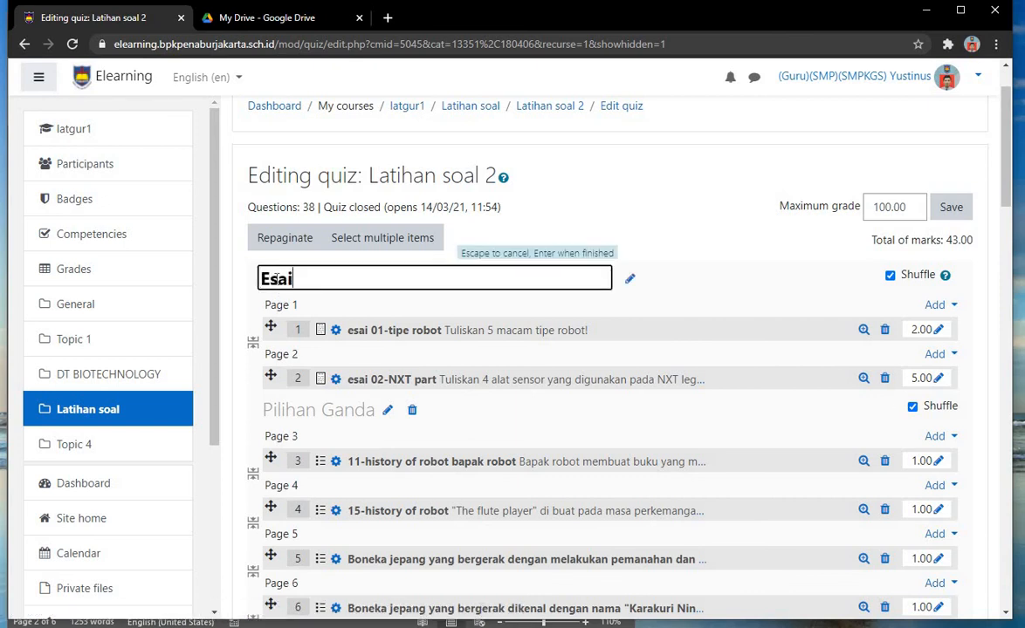
key("Return")
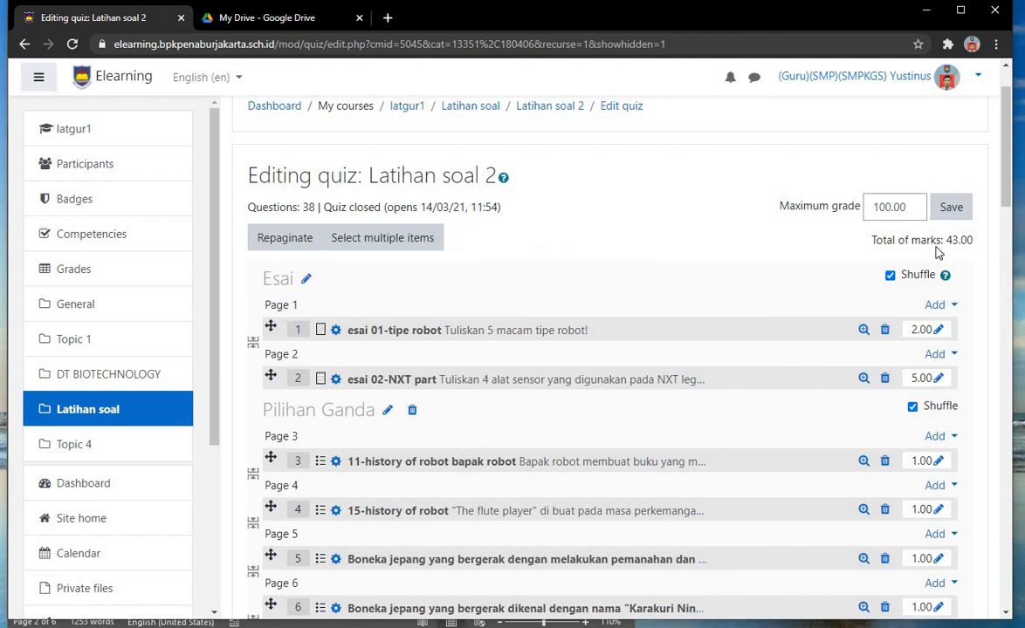
Check the full question list of both sections and save the quiz's maximum grade of 100.00
scroll(910, 219, "down", 4)
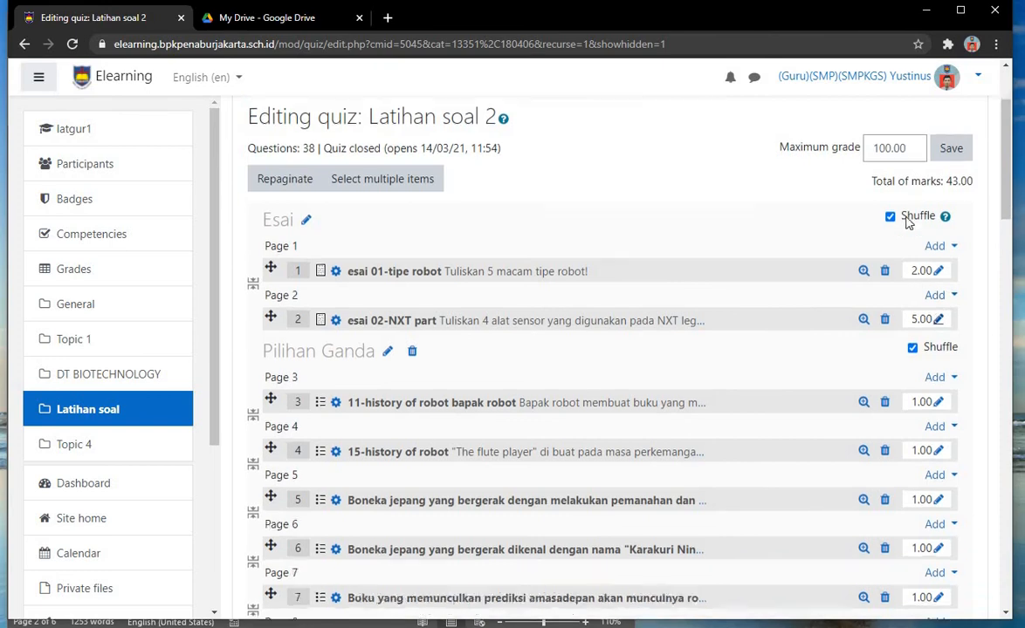
scroll(922, 243, "down", 8)
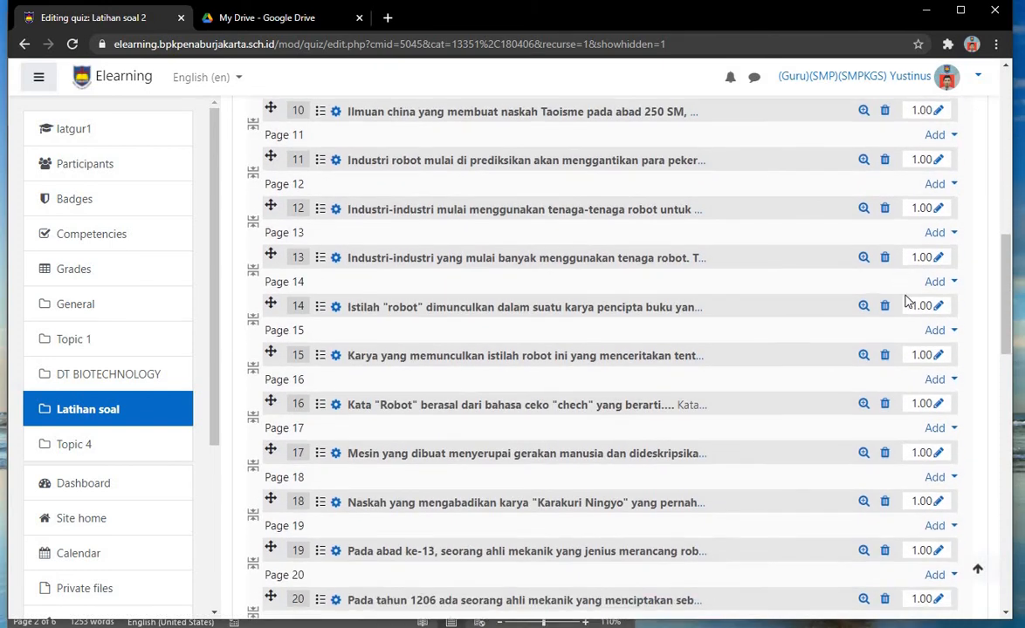
scroll(910, 300, "down", 6)
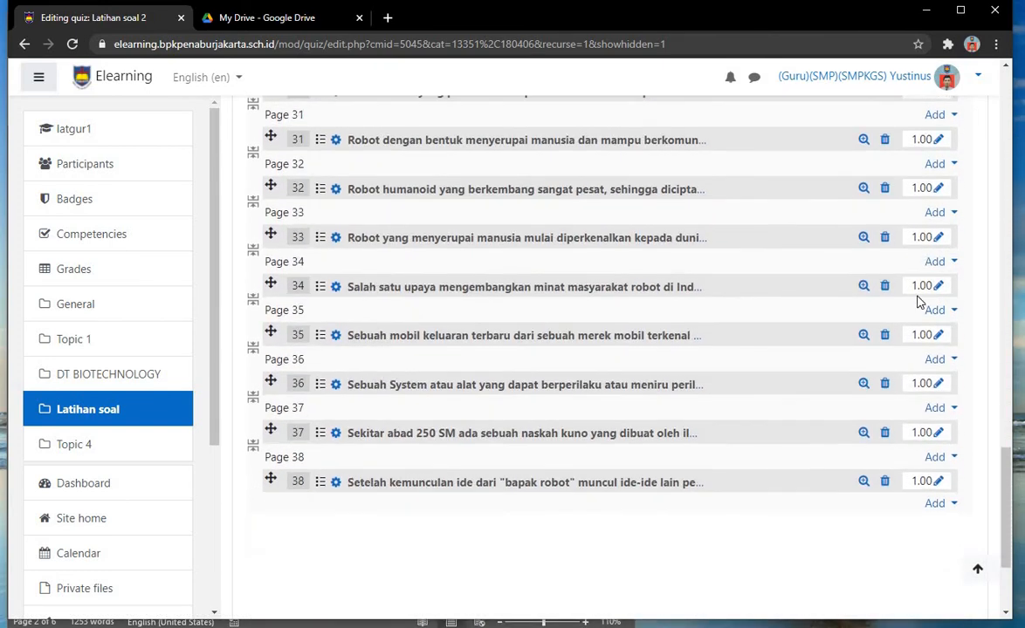
scroll(938, 251, "up", 5)
scroll(941, 226, "up", 10)
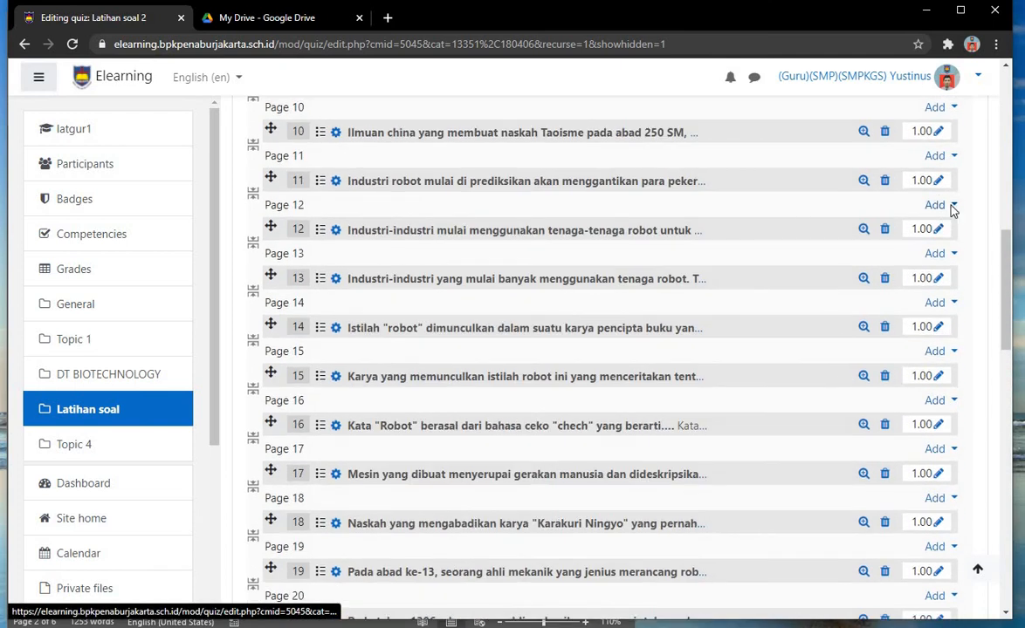
scroll(939, 202, "up", 4)
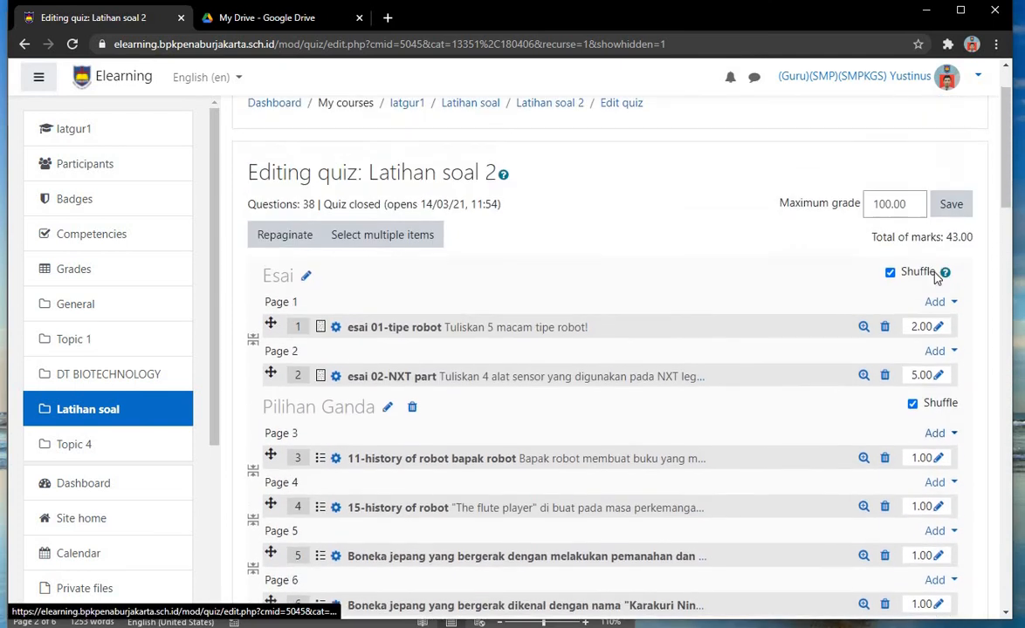
left_click(941, 218)
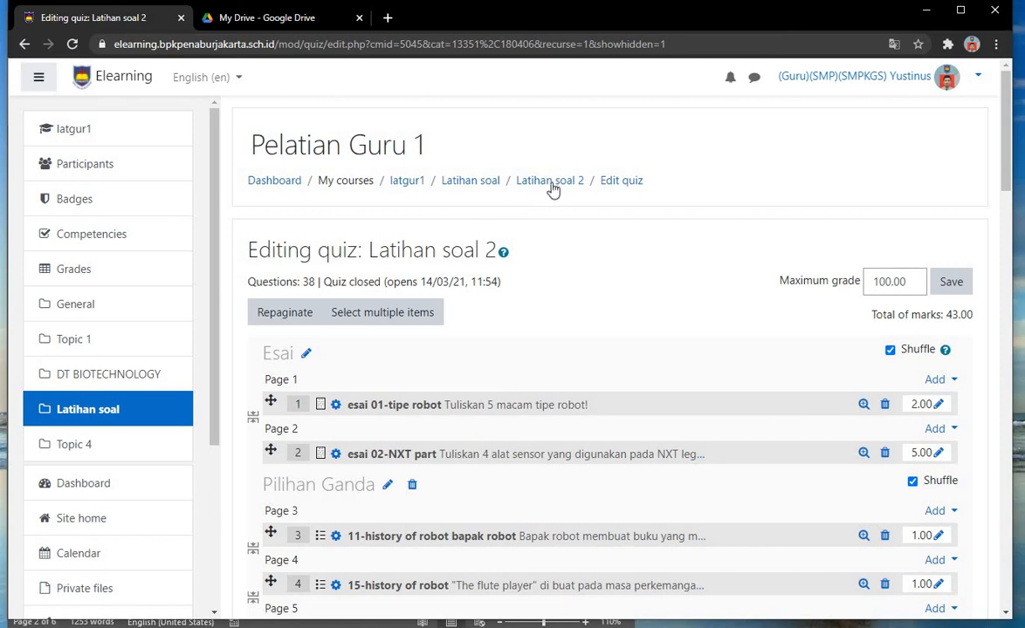
Open the Latihan soal 2 quiz page and start a timed preview attempt of the quiz
left_click(550, 182)
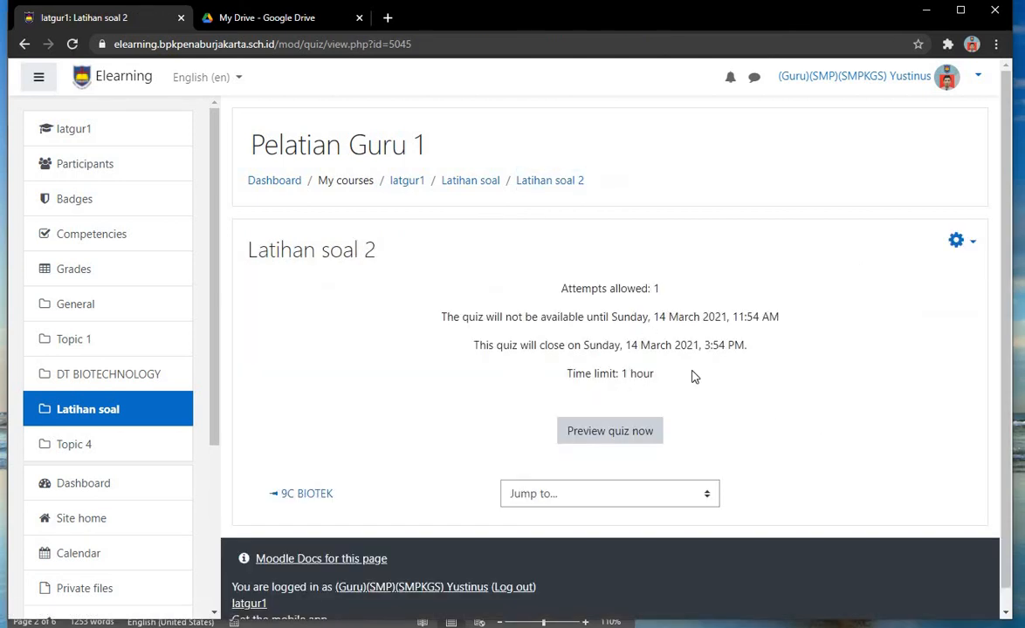
left_click(592, 446)
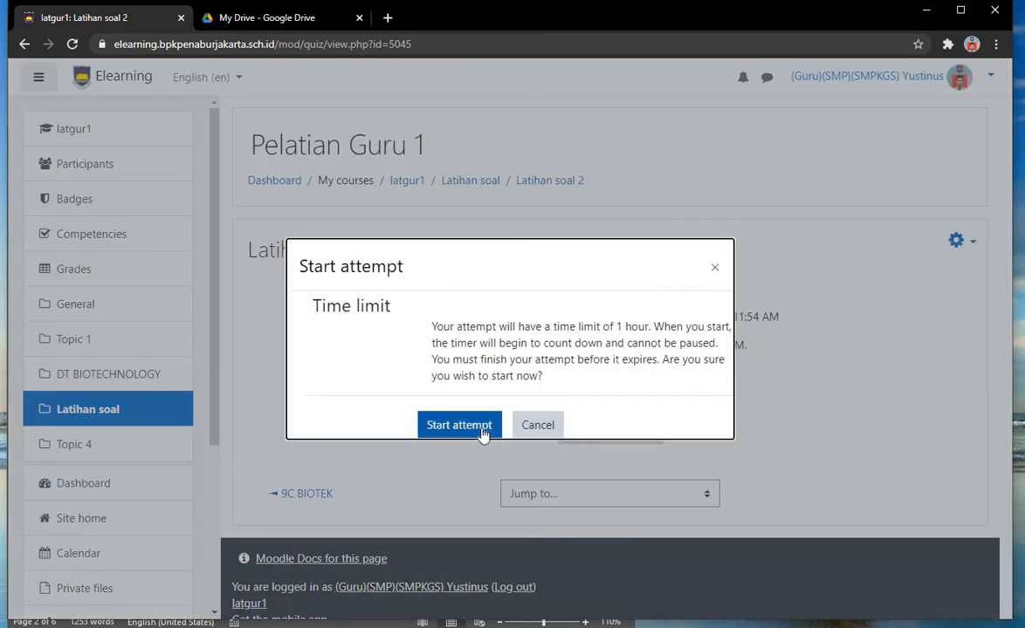
left_click(482, 427)
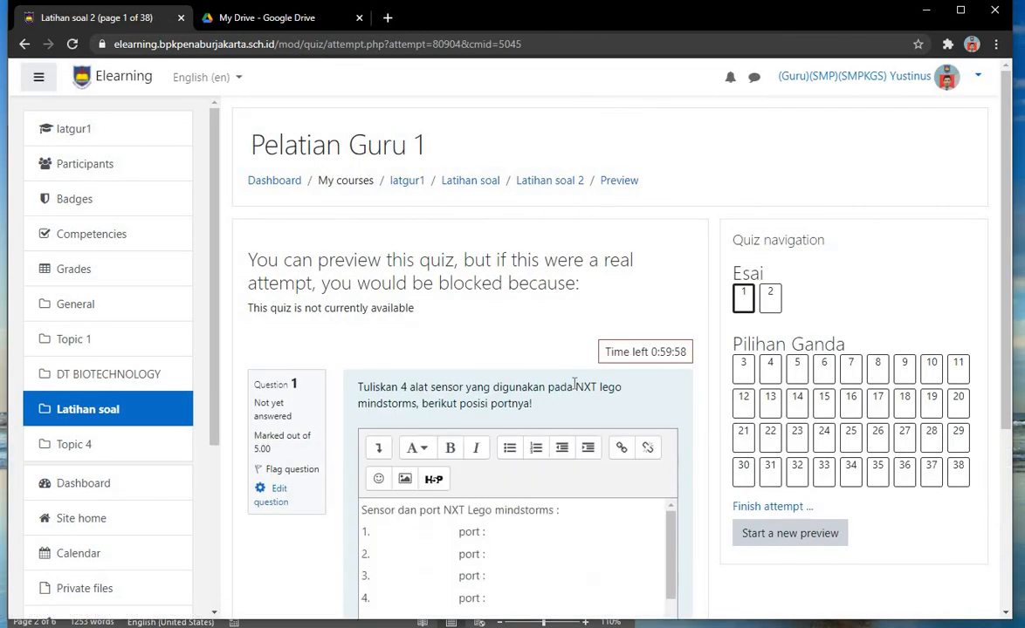
scroll(896, 280, "down", 2)
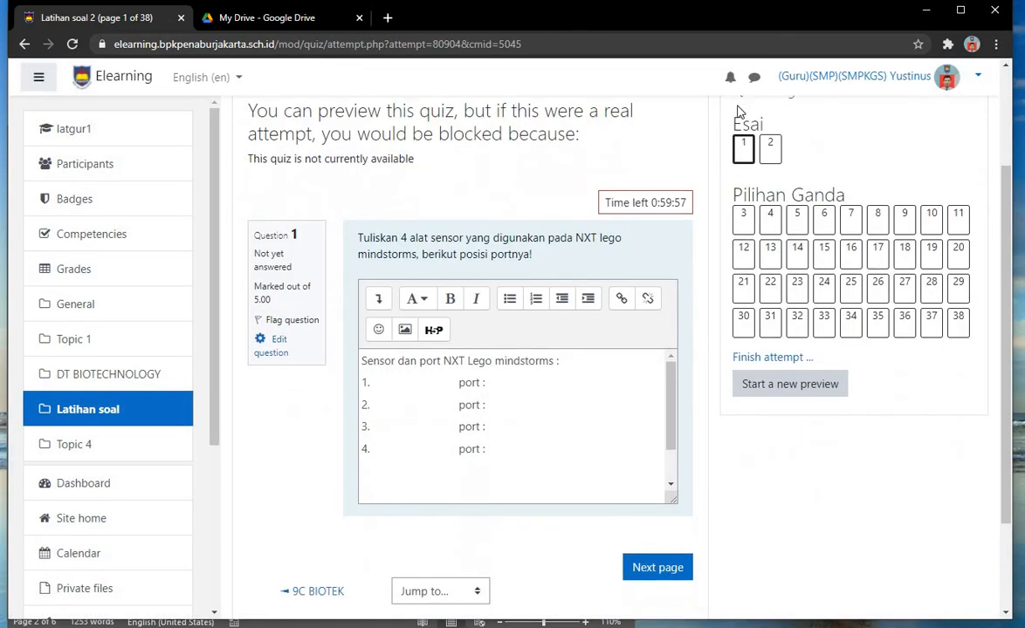
Examine essay question 2 and multiple-choice questions 12, 4, 38, 36 and 32 in the quiz preview to check the shuffled order
left_click(770, 154)
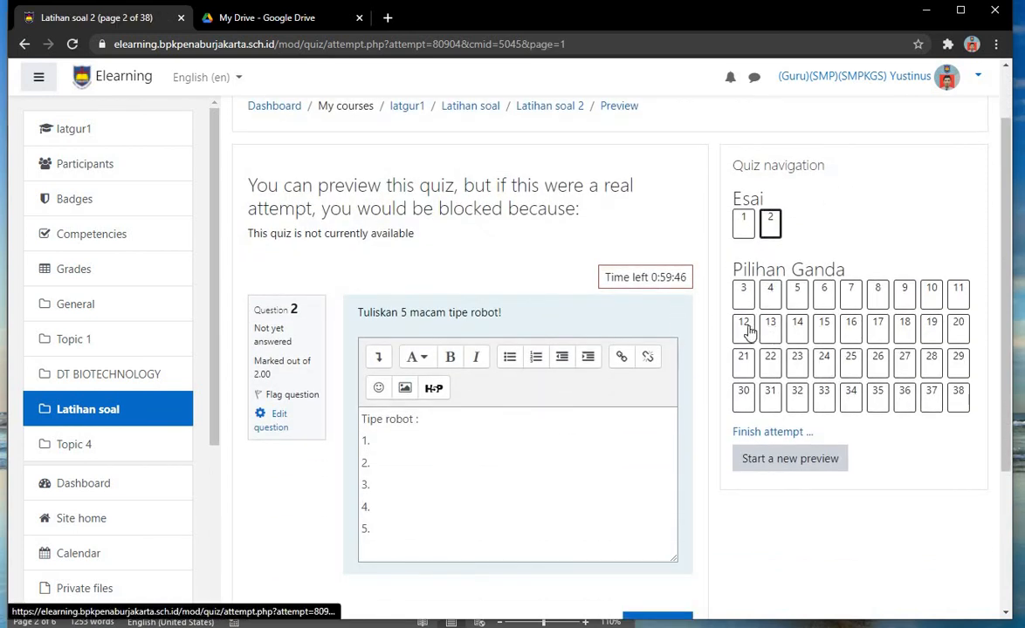
left_click(747, 329)
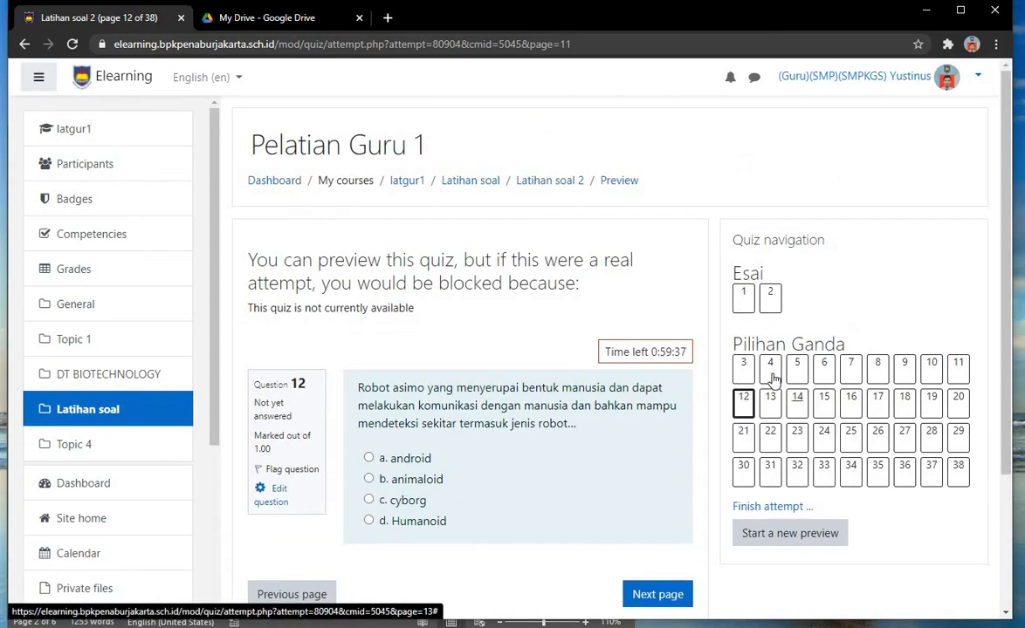
left_click(772, 367)
scroll(774, 381, "down", 1)
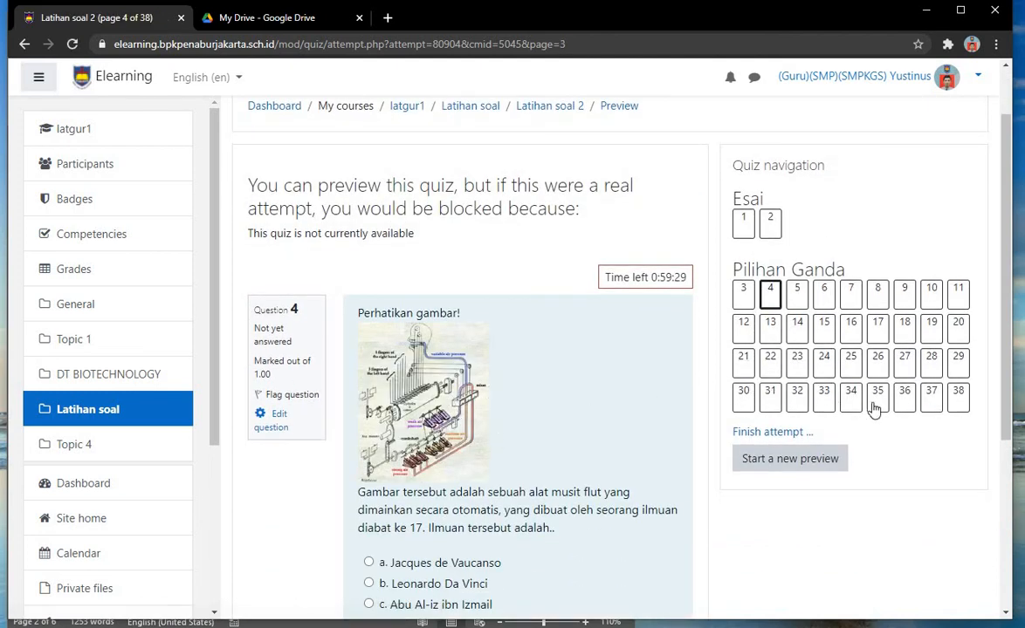
scroll(934, 340, "down", 1)
left_click(958, 328)
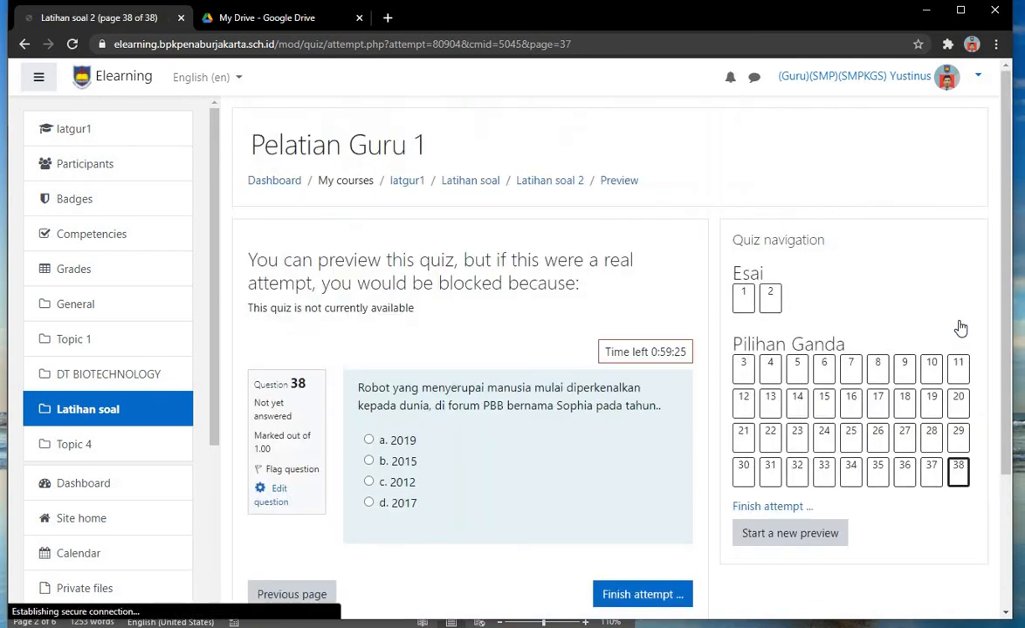
left_click(905, 473)
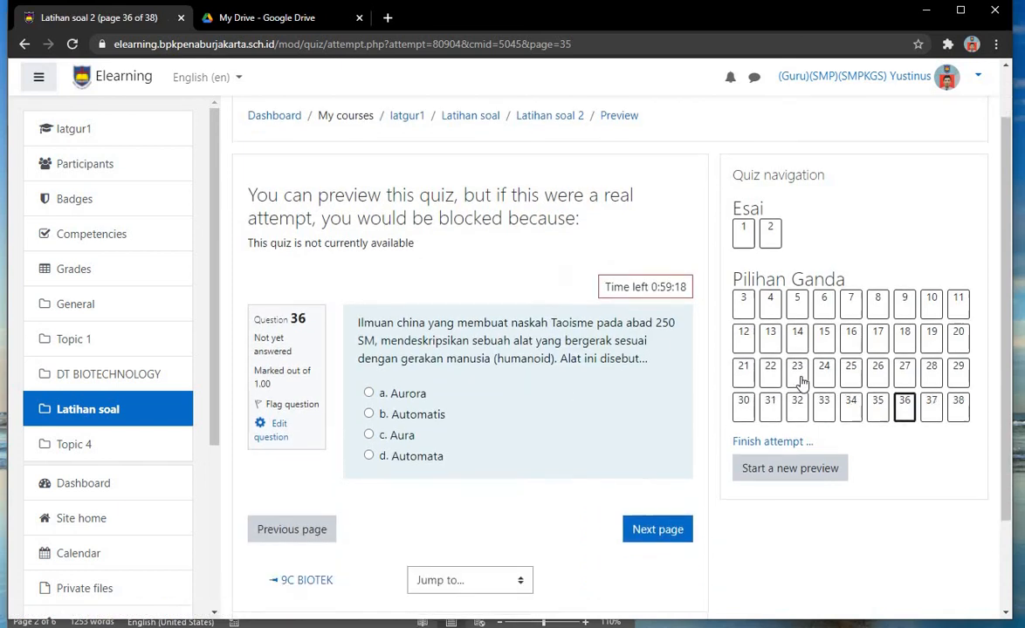
left_click(798, 394)
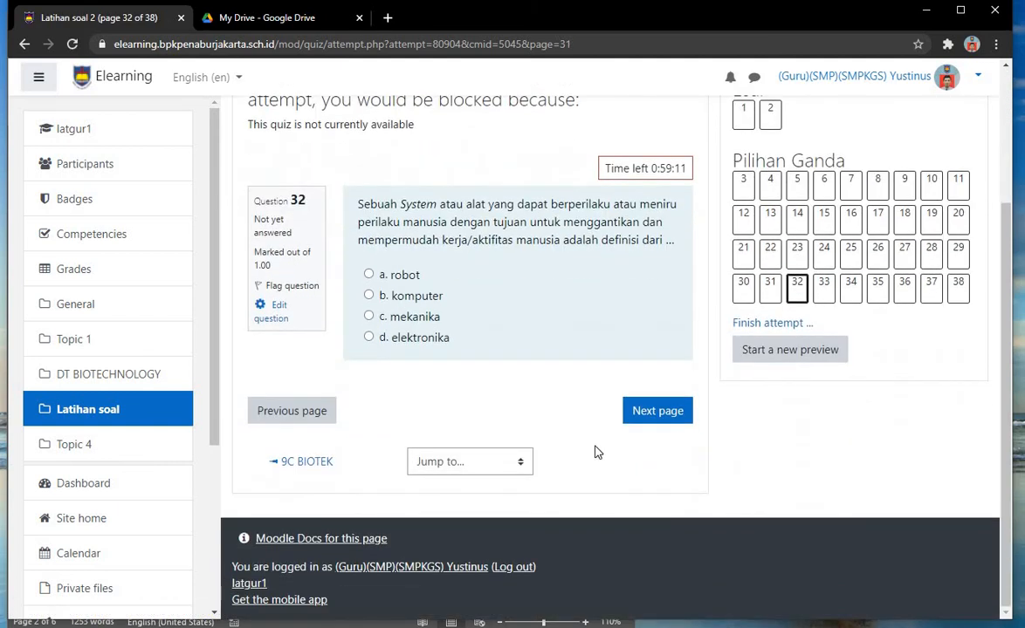
scroll(611, 450, "up", 2)
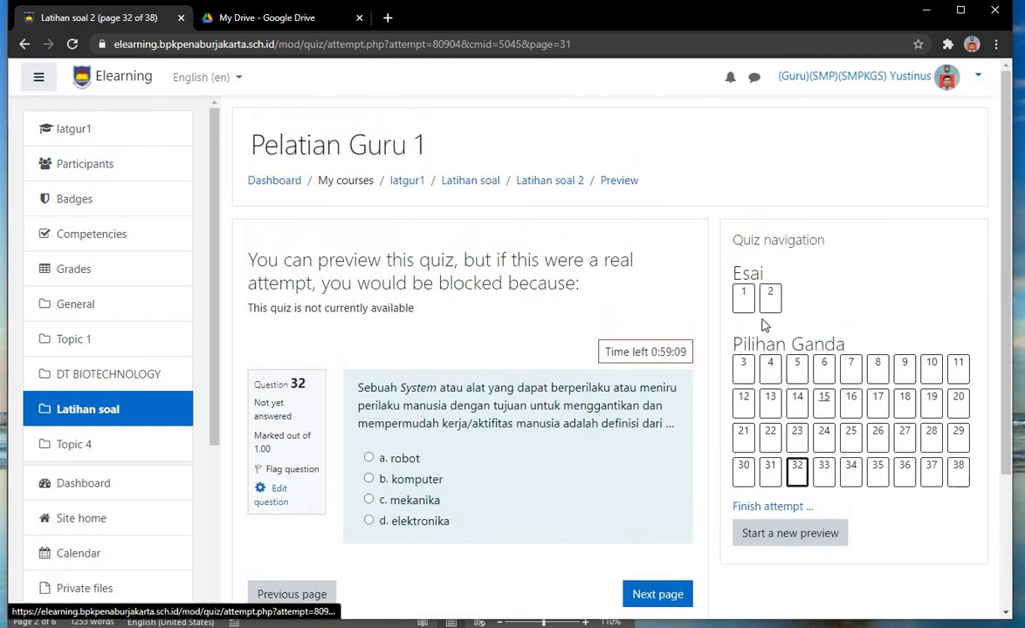
Return to the course page from the preview, turn editing mode off and check how the Latihan soal section is listed
left_click(468, 193)
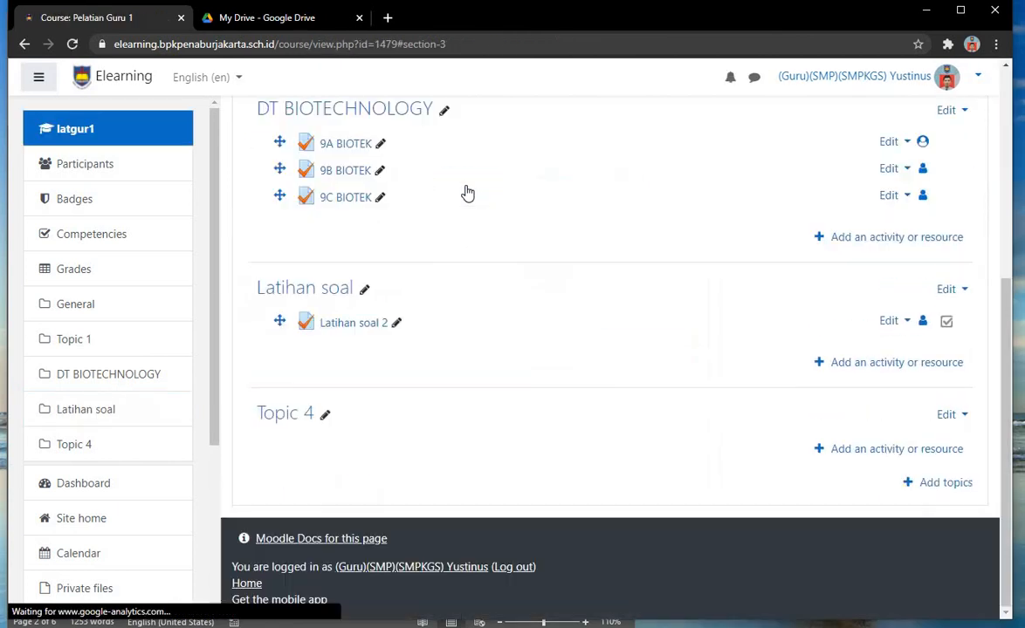
scroll(593, 347, "up", 4)
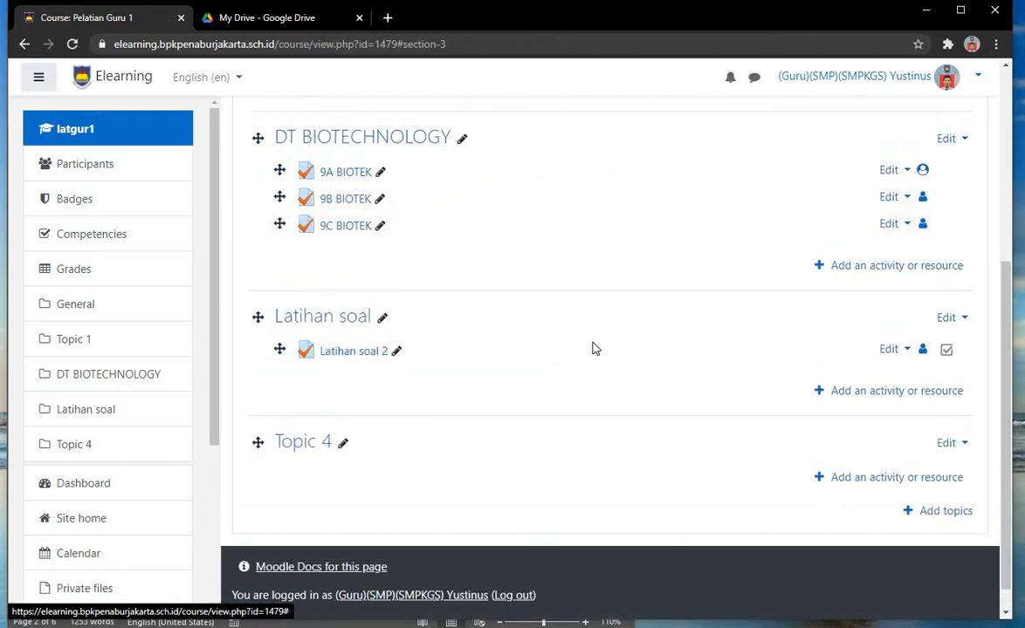
scroll(586, 344, "up", 1)
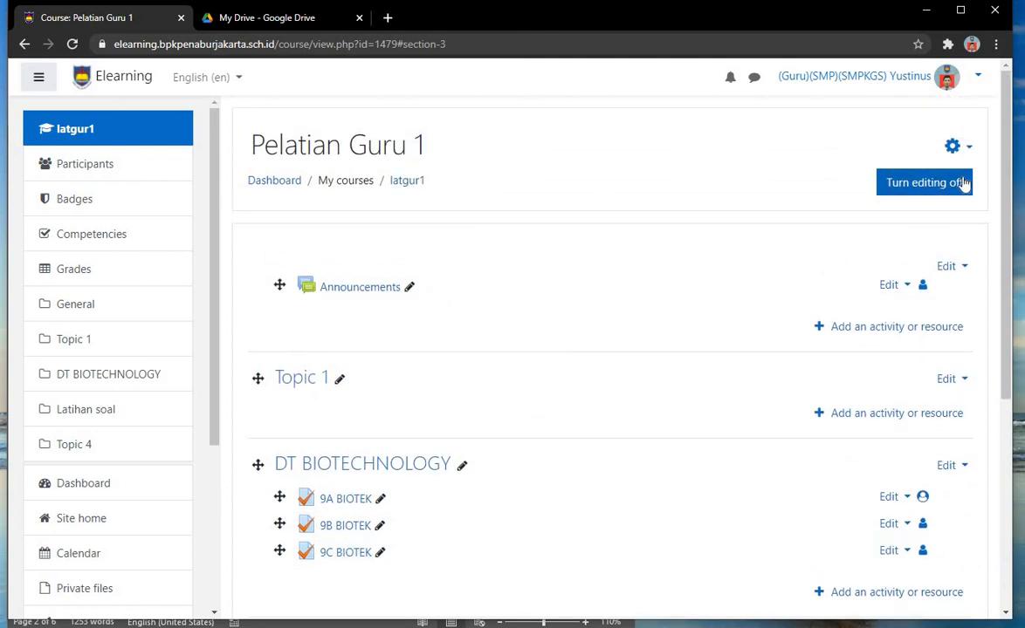
left_click(964, 183)
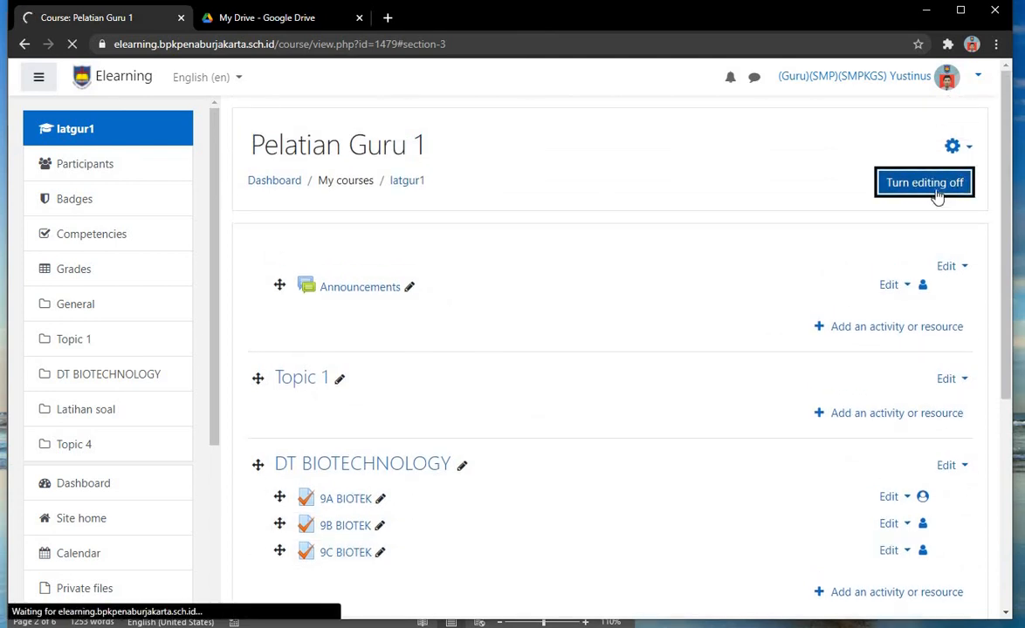
scroll(536, 306, "down", 1)
scroll(537, 305, "down", 1)
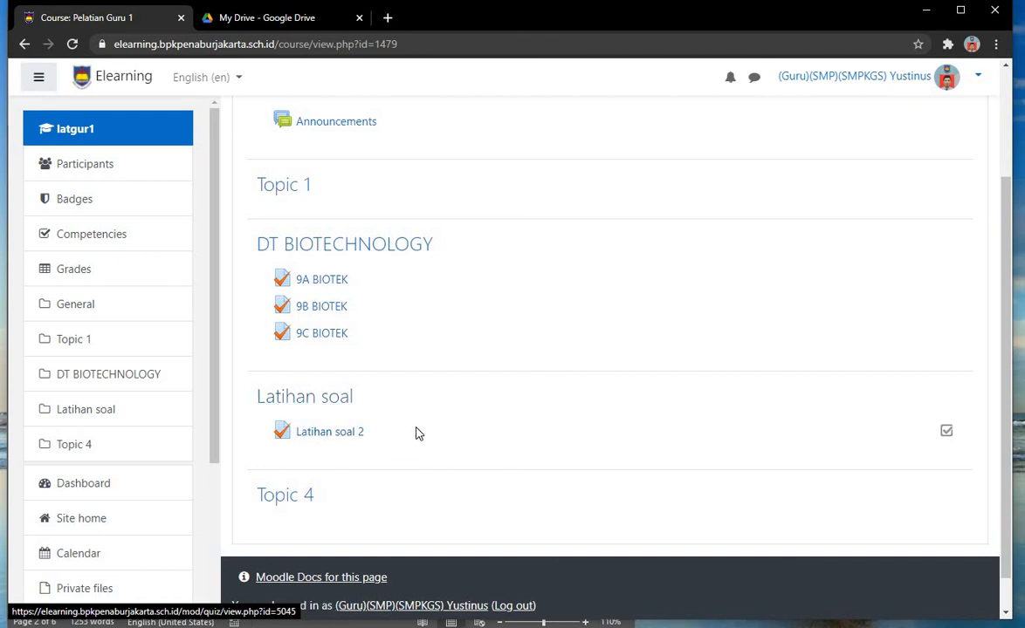
scroll(463, 382, "up", 2)
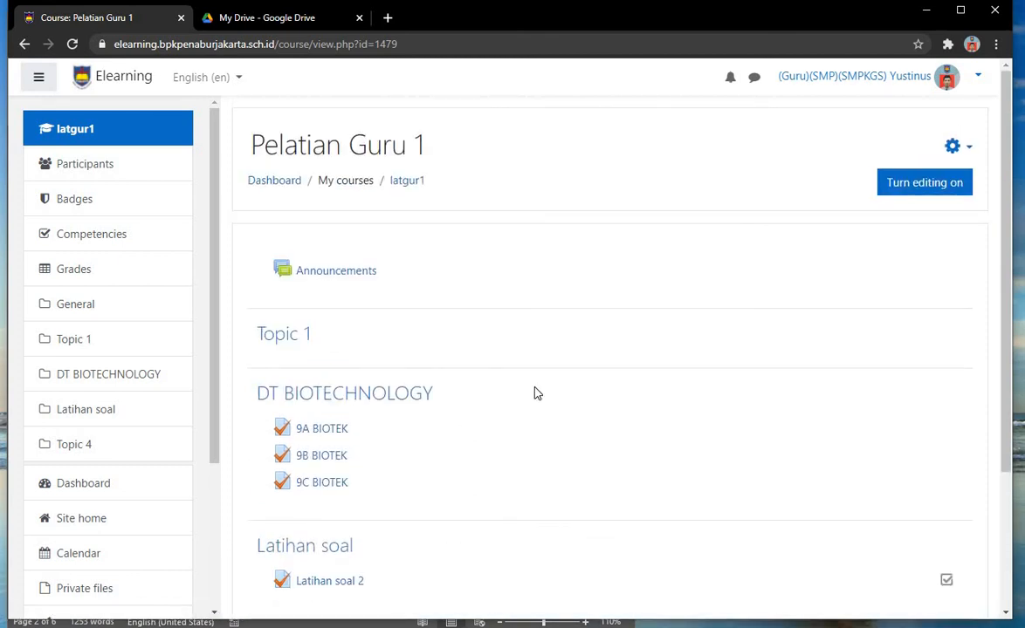